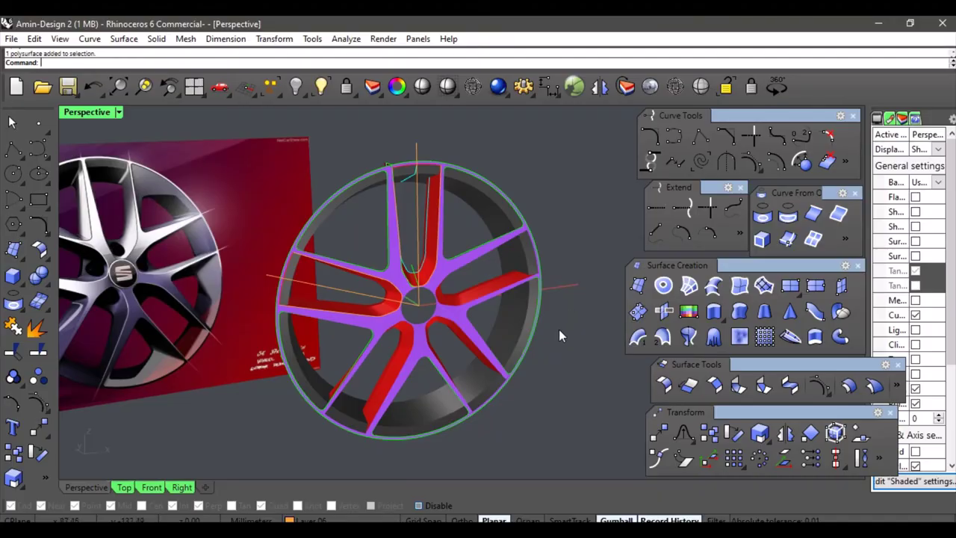
# - Delete the purple spoke faces and red pocket surfaces in the lower half of the wheel
pyautogui.scroll(3, 527, 347)
pyautogui.scroll(2, 539, 376)
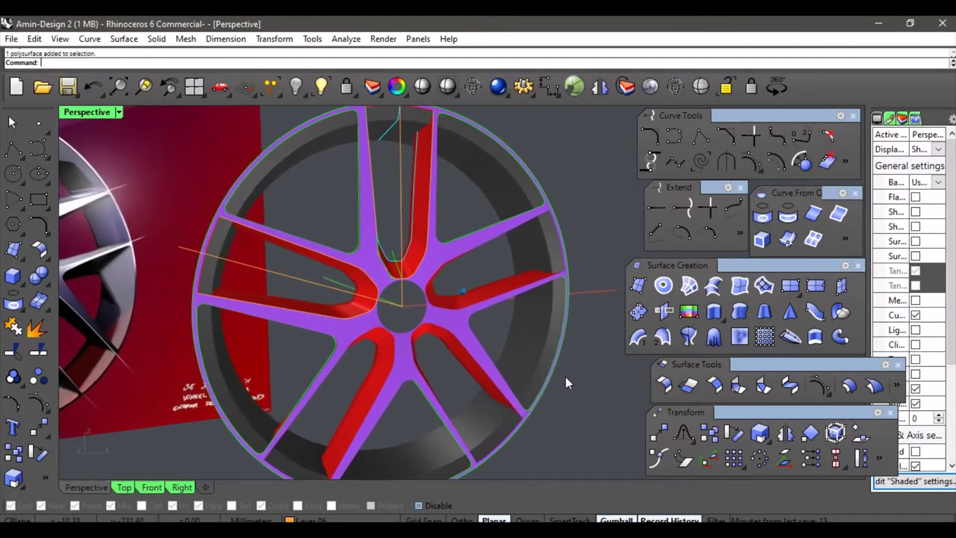
pyautogui.click(420, 379)
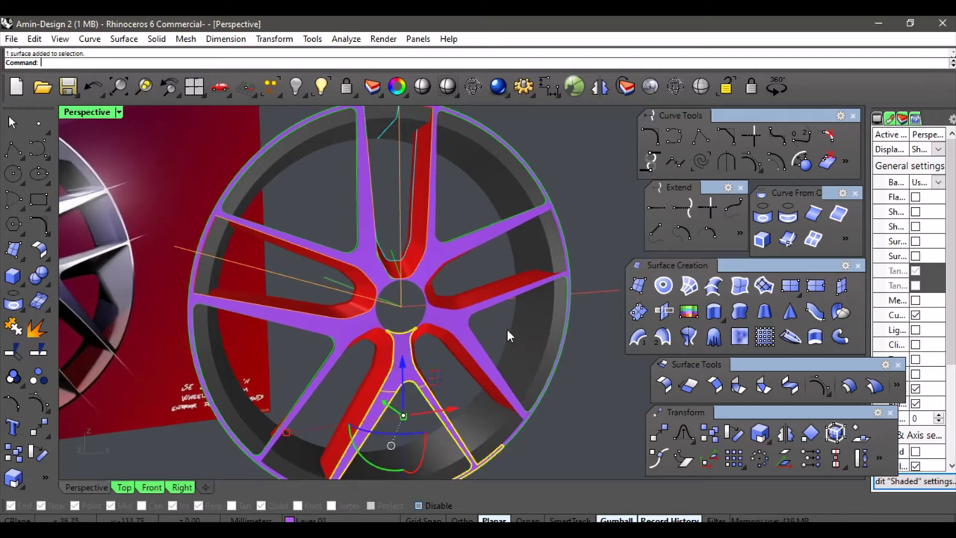
pyautogui.press('Delete')
pyautogui.click(464, 345)
pyautogui.press('Delete')
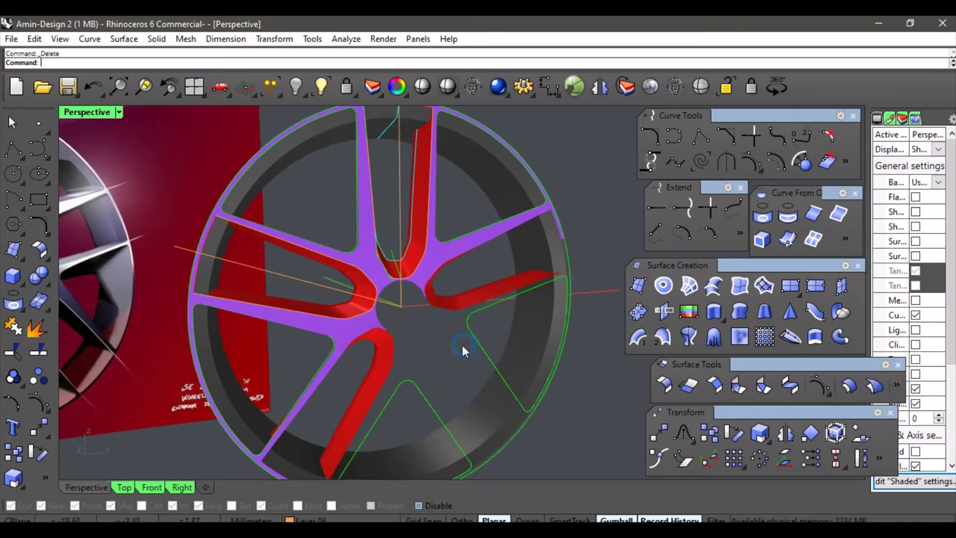
pyautogui.click(377, 358)
pyautogui.press('Delete')
pyautogui.click(354, 343)
pyautogui.press('Delete')
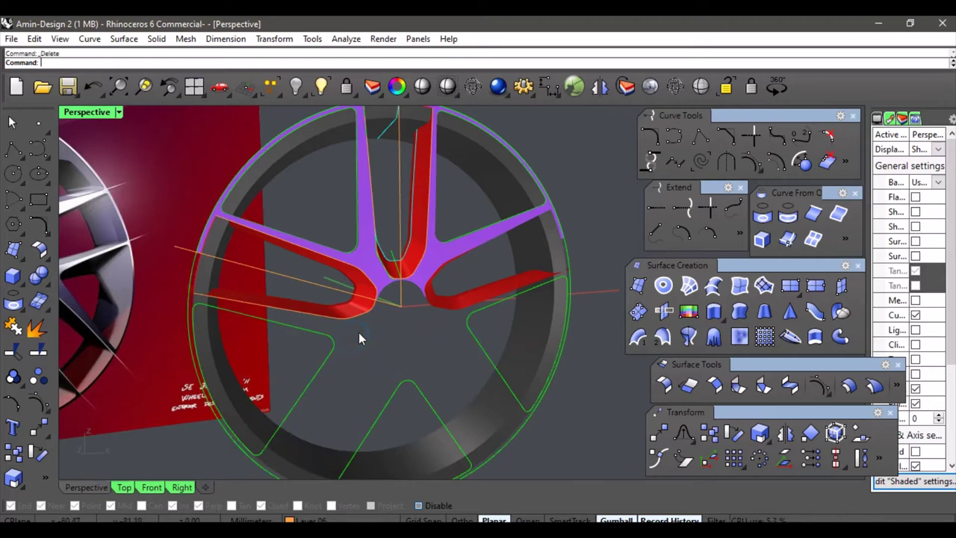
# - Delete the left and right red pocket surfaces and the upper-right purple spoke face
pyautogui.click(350, 306)
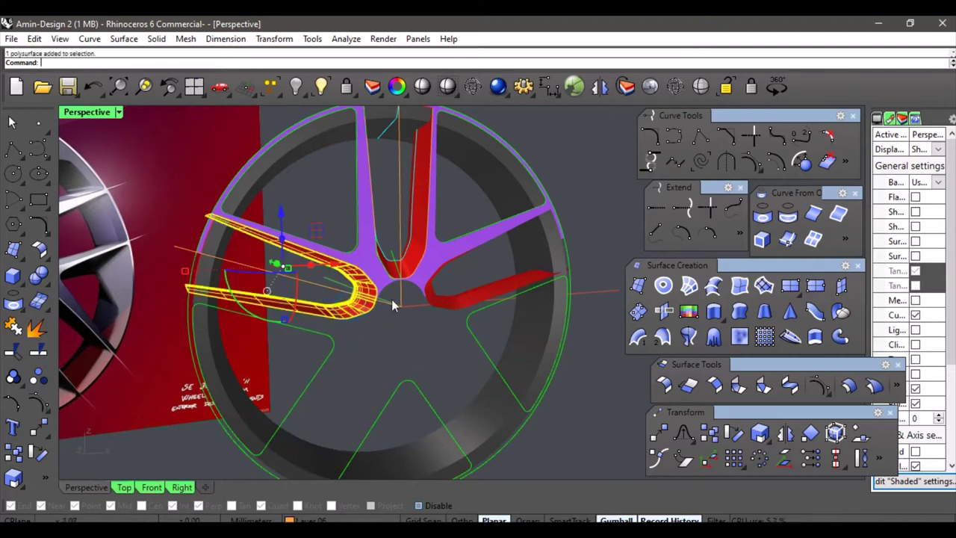
pyautogui.press('Delete')
pyautogui.click(461, 300)
pyautogui.press('Delete')
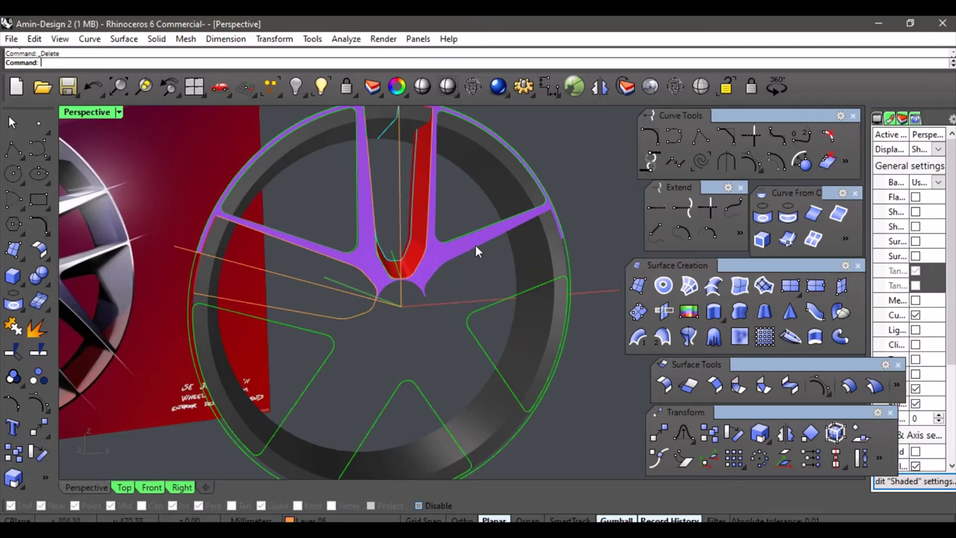
pyautogui.click(475, 244)
pyautogui.press('Delete')
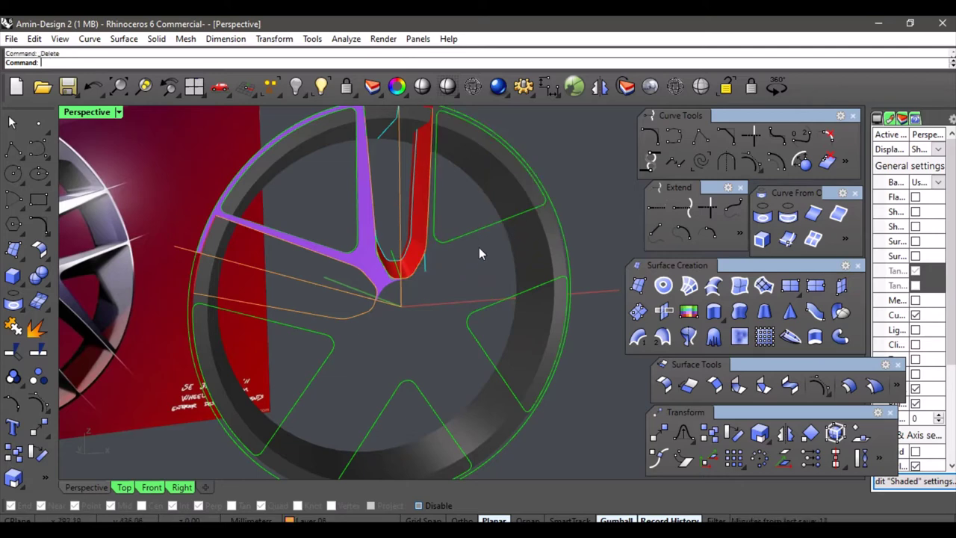
# - Hide the group of five green window outline curves
pyautogui.moveTo(478, 247); pyautogui.dragTo(414, 306, button='right')
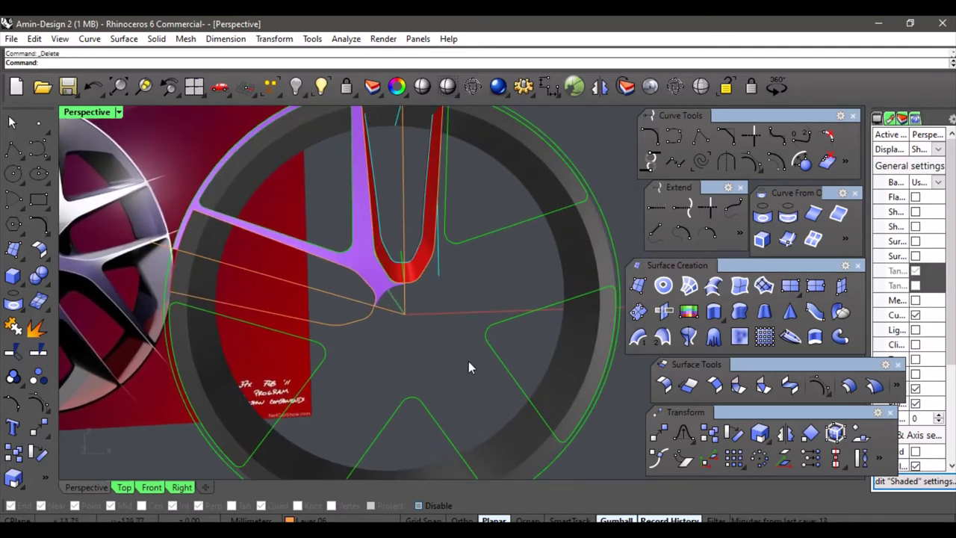
pyautogui.moveTo(468, 361); pyautogui.dragTo(490, 349, button='right')
pyautogui.click(489, 349)
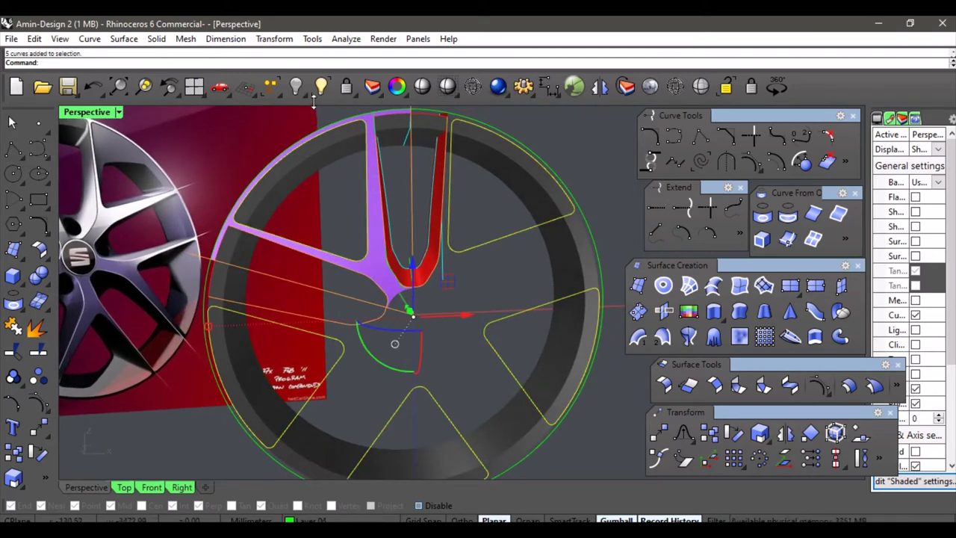
pyautogui.click(296, 88)
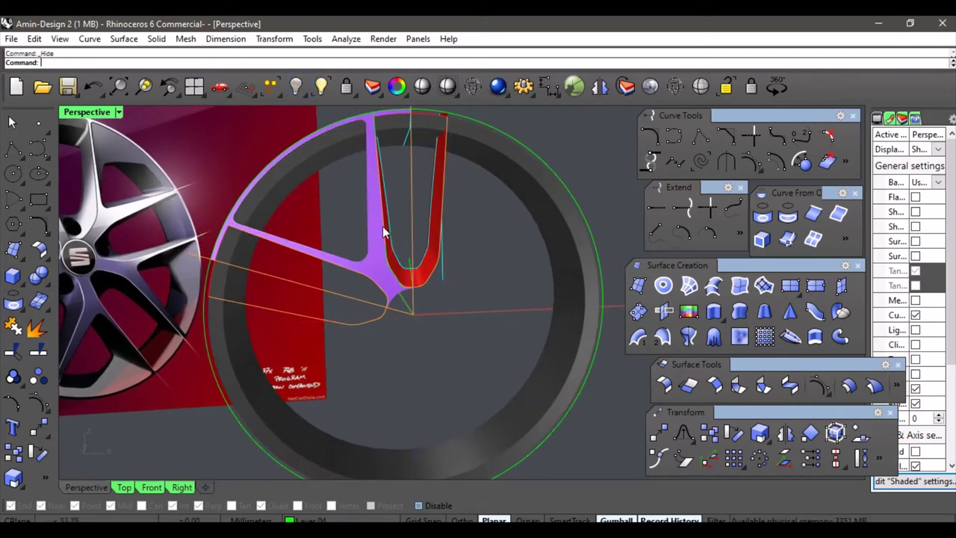
# - Turn on the display of surface edges for the Shaded display mode
pyautogui.moveTo(382, 226); pyautogui.dragTo(526, 308, button='right')
pyautogui.click(915, 256)
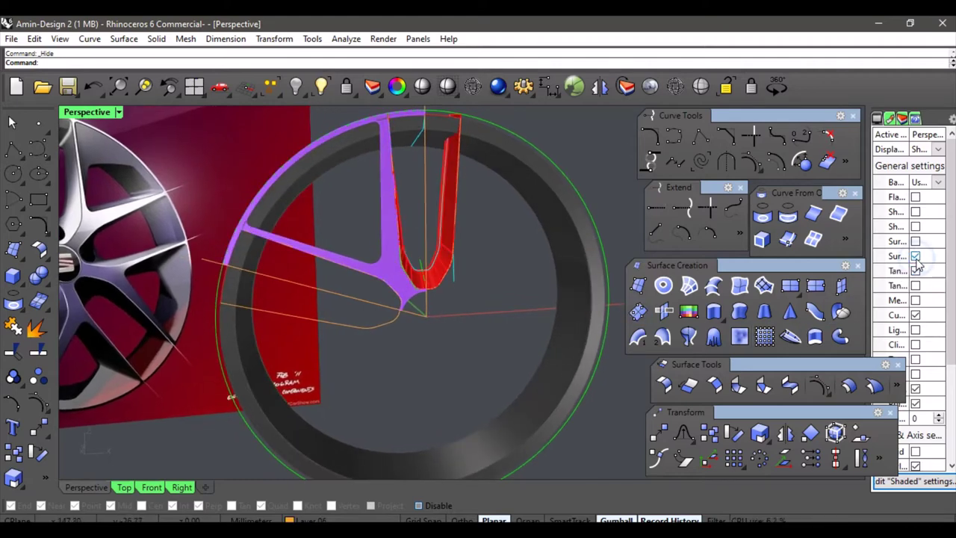
pyautogui.scroll(5, 436, 338)
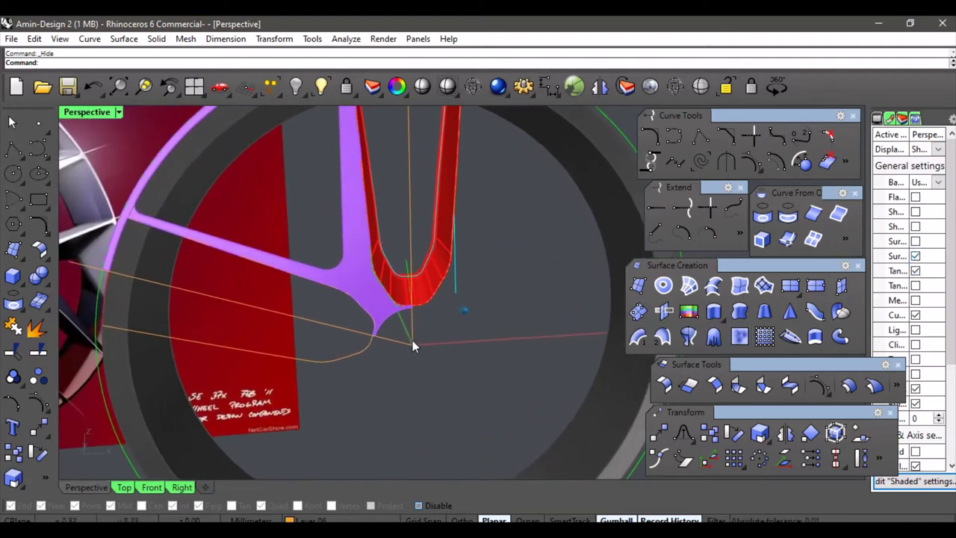
pyautogui.keyDown('shift'); pyautogui.moveTo(413, 340); pyautogui.dragTo(442, 352, button='right'); pyautogui.keyUp('shift')
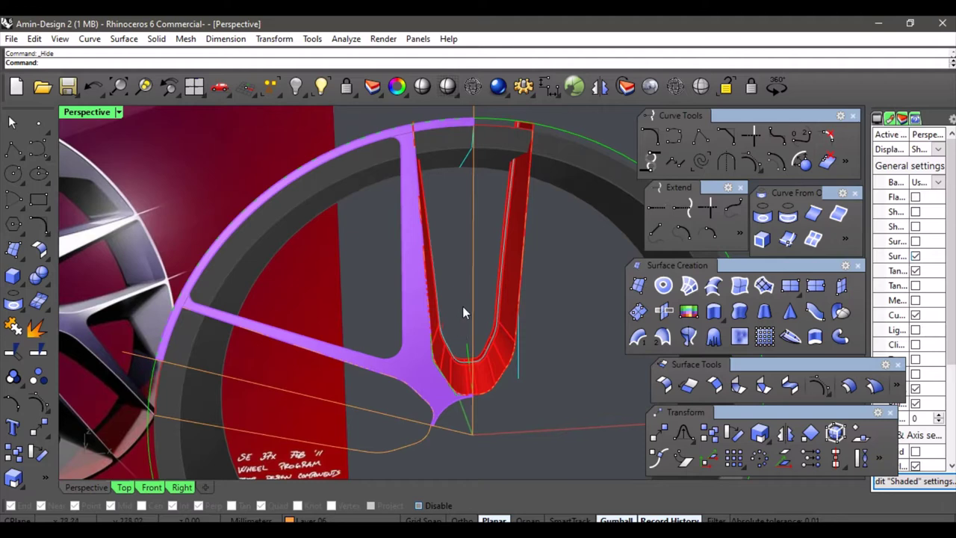
pyautogui.moveTo(462, 306)
pyautogui.mouseDown(button='right')
pyautogui.moveTo(464, 293)
pyautogui.moveTo(495, 315)
pyautogui.moveTo(486, 293)
pyautogui.mouseUp(button='right')
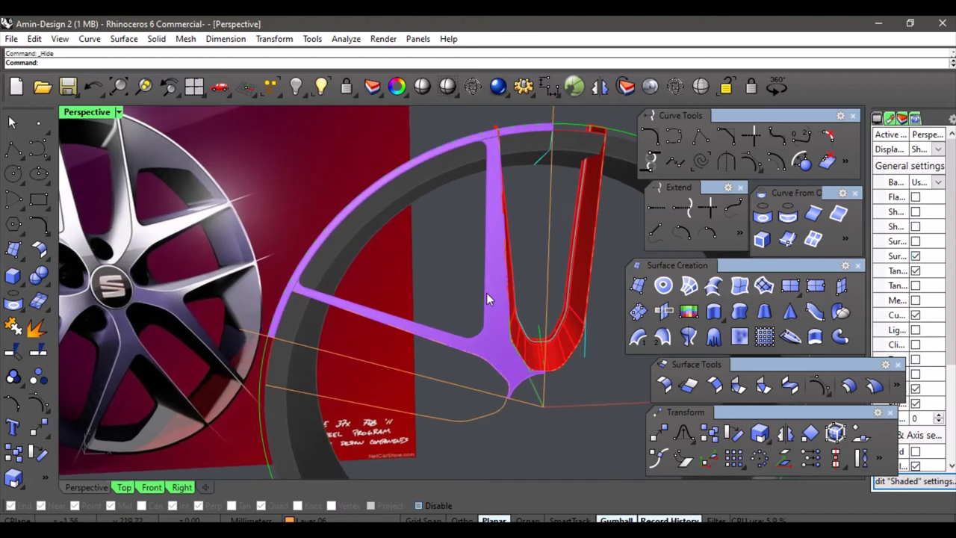
# - Try untrimming the rounded triangular window opening in the purple spoke face, and undo the untrim
pyautogui.click(19, 352)
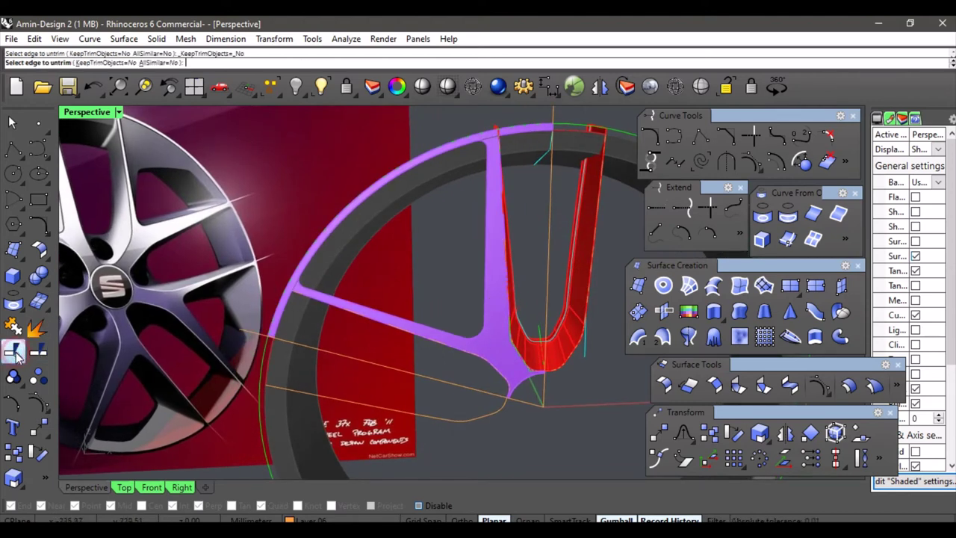
pyautogui.click(456, 334)
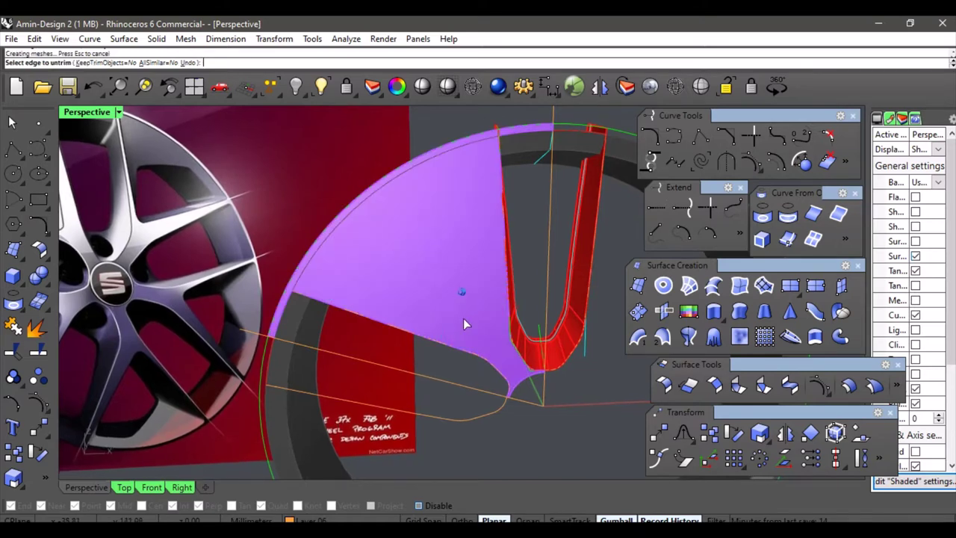
pyautogui.rightClick(465, 301)
pyautogui.moveTo(465, 301); pyautogui.dragTo(501, 297, button='right')
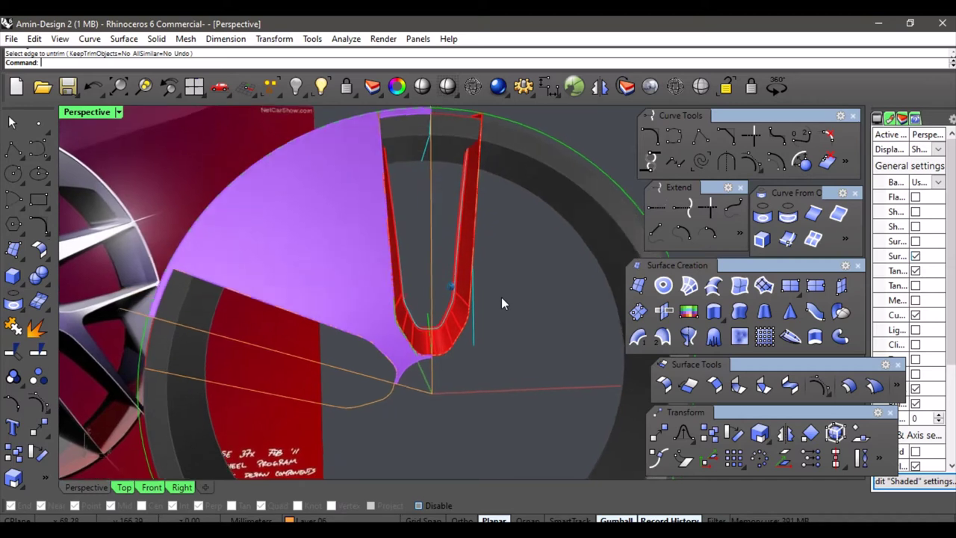
pyautogui.click(93, 87)
# - Switch the Perspective view to Wireframe and show only the green window outline curves from the hidden objects
pyautogui.scroll(4, 362, 271)
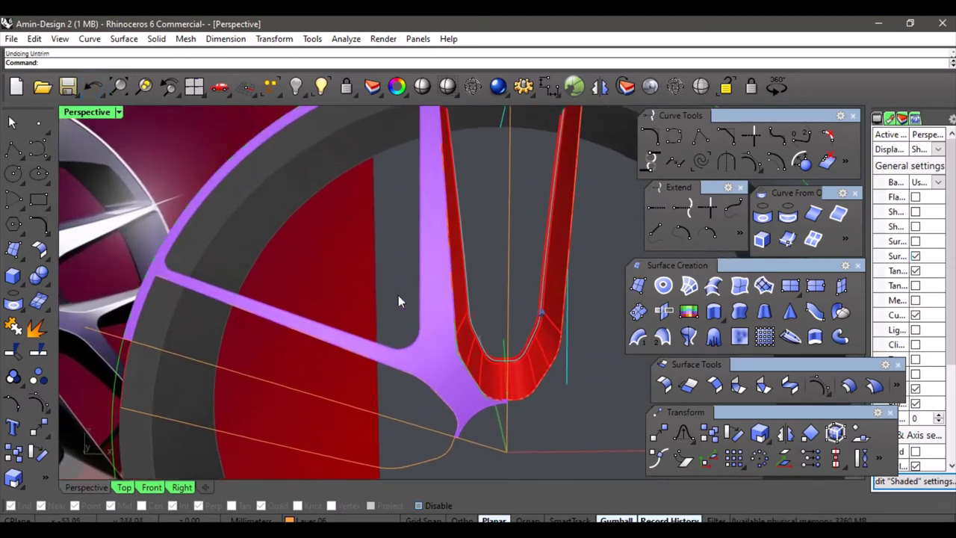
pyautogui.scroll(-5, 401, 272)
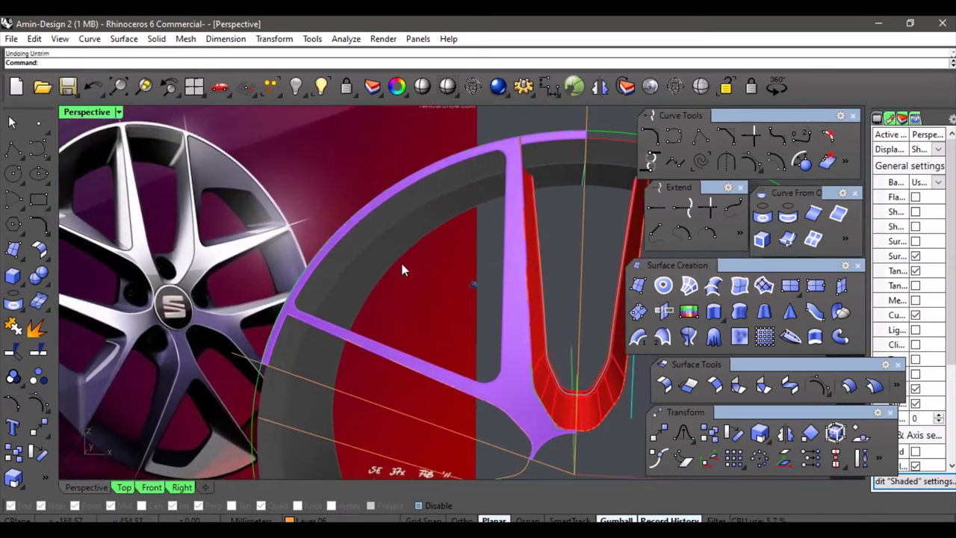
pyautogui.moveTo(402, 269); pyautogui.dragTo(494, 317, button='right')
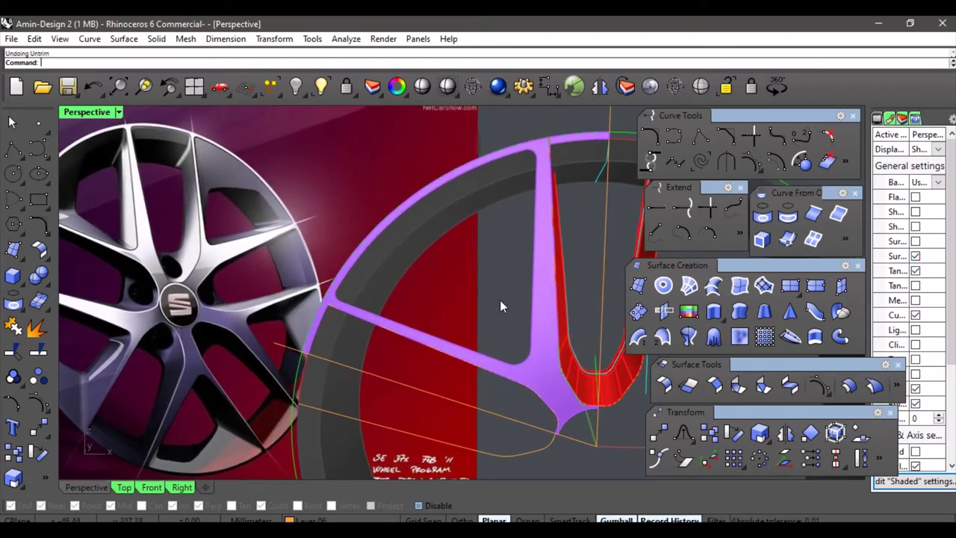
pyautogui.moveTo(491, 263); pyautogui.dragTo(488, 298, button='right')
pyautogui.scroll(-2, 487, 297)
pyautogui.click(472, 87)
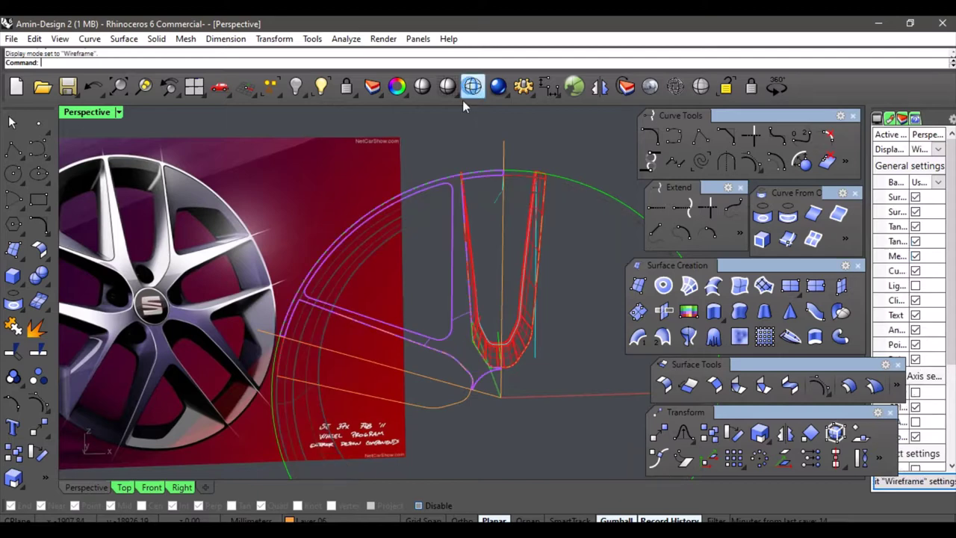
pyautogui.moveTo(458, 256); pyautogui.dragTo(473, 213, button='right')
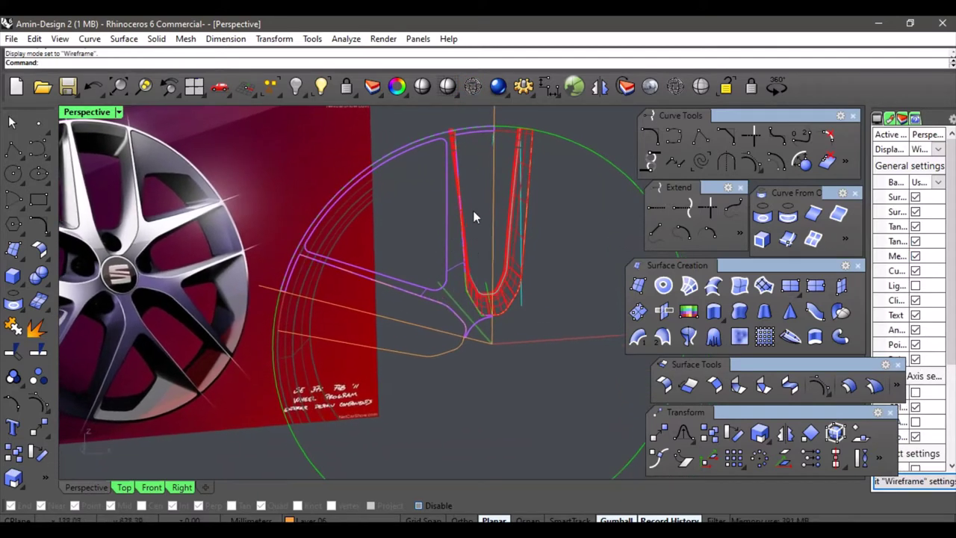
pyautogui.click(322, 86)
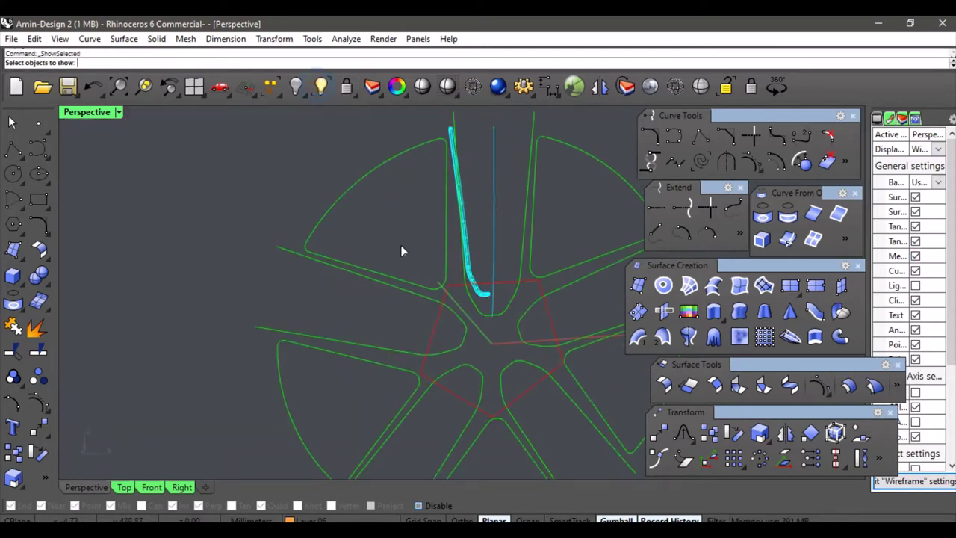
pyautogui.click(417, 282)
pyautogui.press('Return')
# - Hide the remaining purple spoke face
pyautogui.scroll(5, 453, 286)
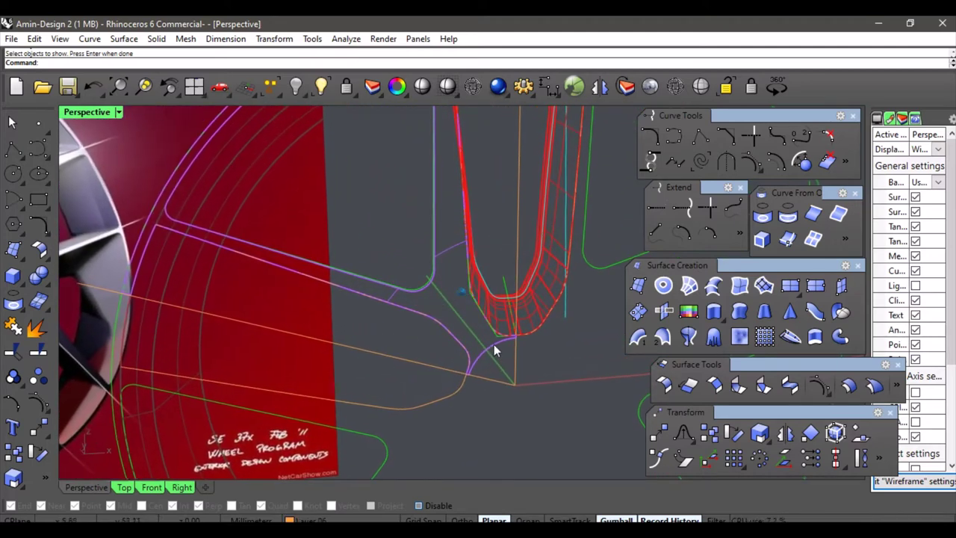
pyautogui.click(487, 325)
pyautogui.click(296, 86)
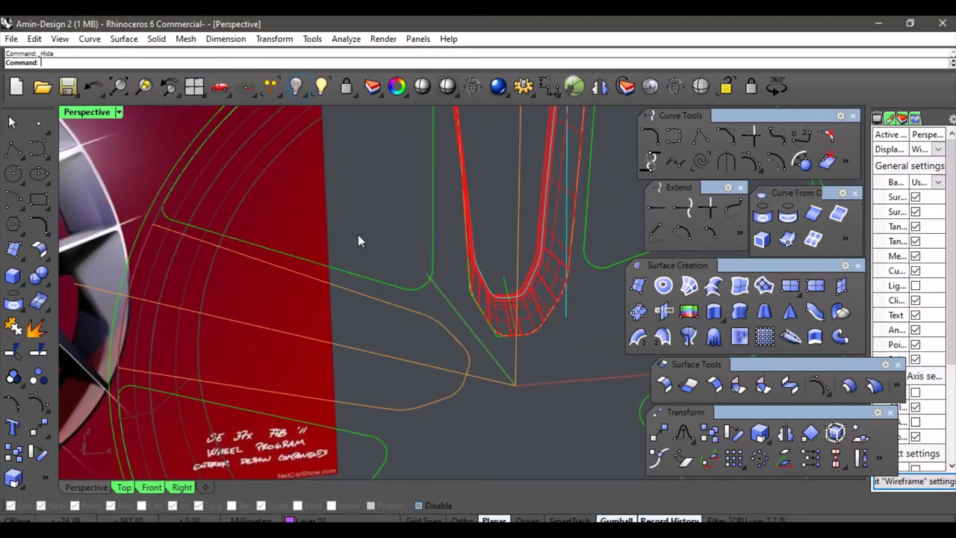
# - Ungroup the five green window outline curves in the Front view
pyautogui.scroll(4, 467, 332)
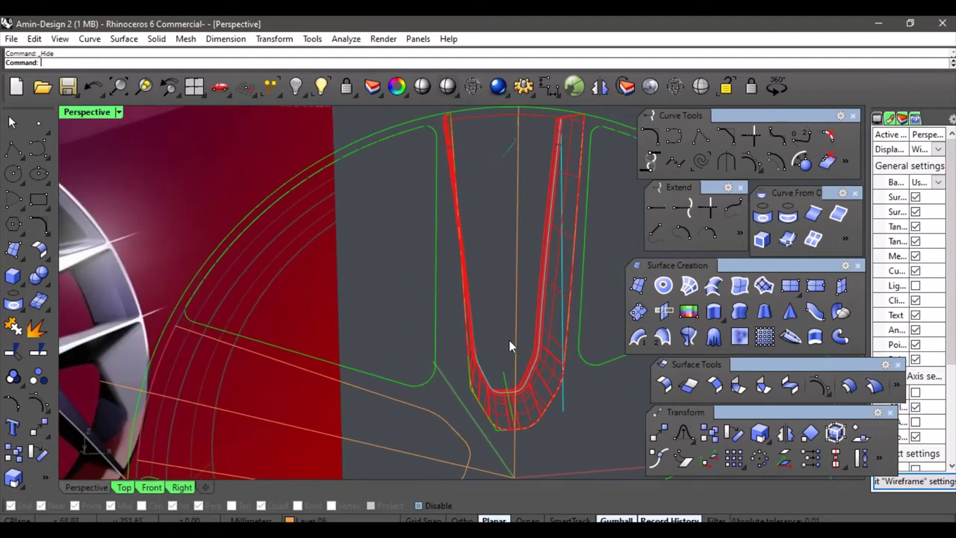
pyautogui.click(434, 287)
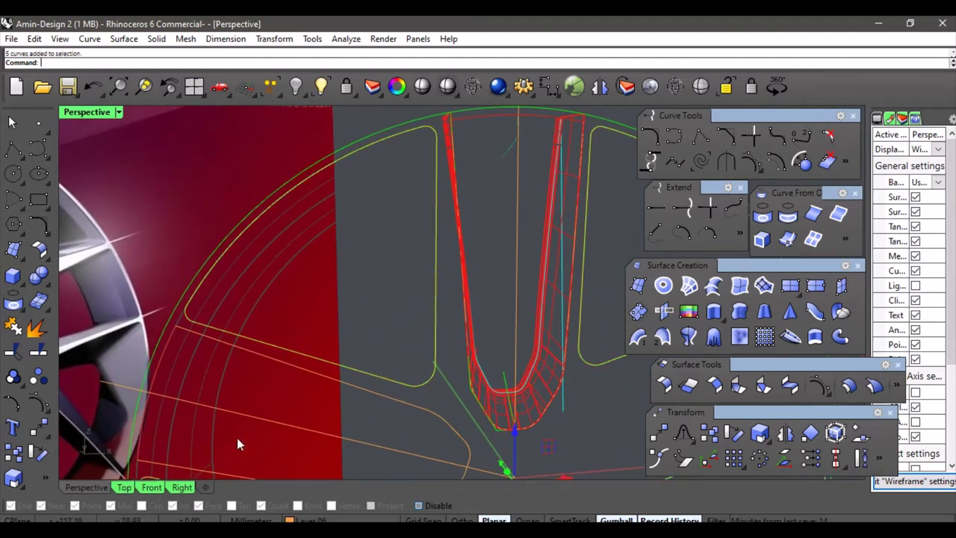
pyautogui.click(152, 487)
pyautogui.scroll(5, 340, 351)
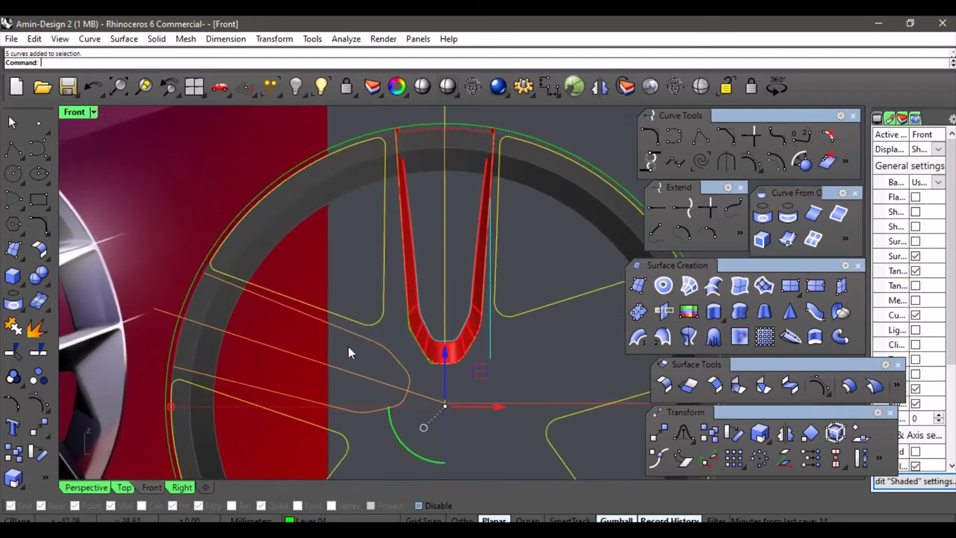
pyautogui.click(38, 376)
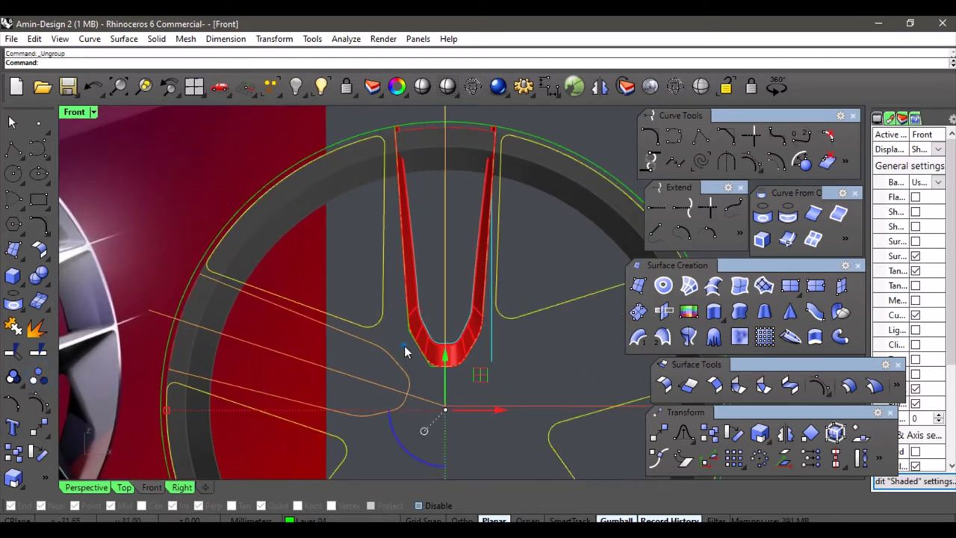
pyautogui.click(404, 345)
# - Explode the upper-left window outline and delete its rounded corner segment nearest the hub
pyautogui.scroll(1, 402, 332)
pyautogui.scroll(5, 415, 335)
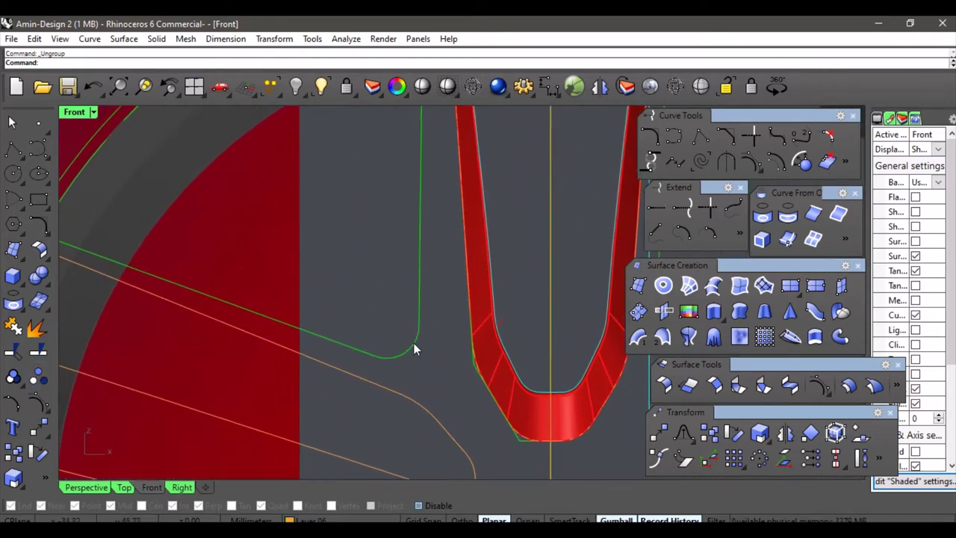
pyautogui.click(410, 353)
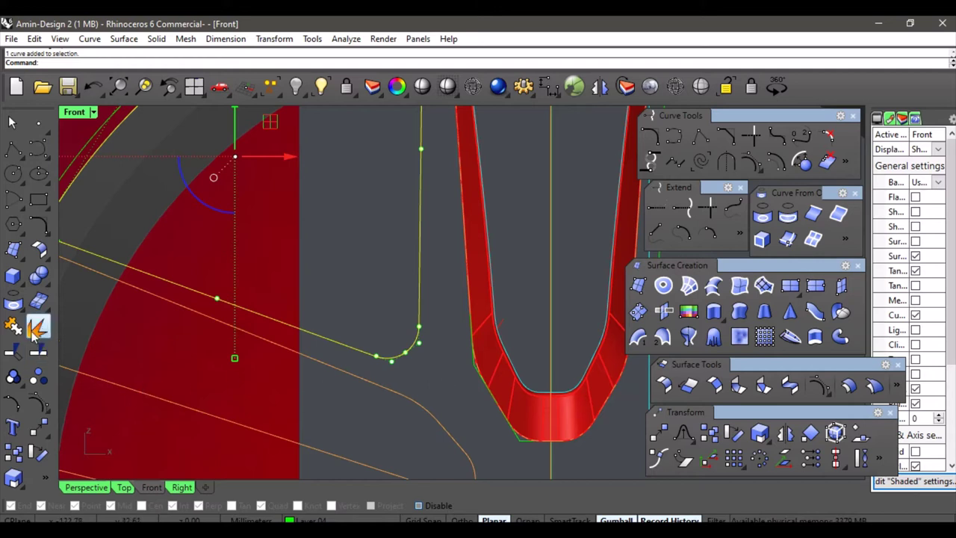
pyautogui.click(36, 329)
pyautogui.click(388, 313)
pyautogui.click(408, 351)
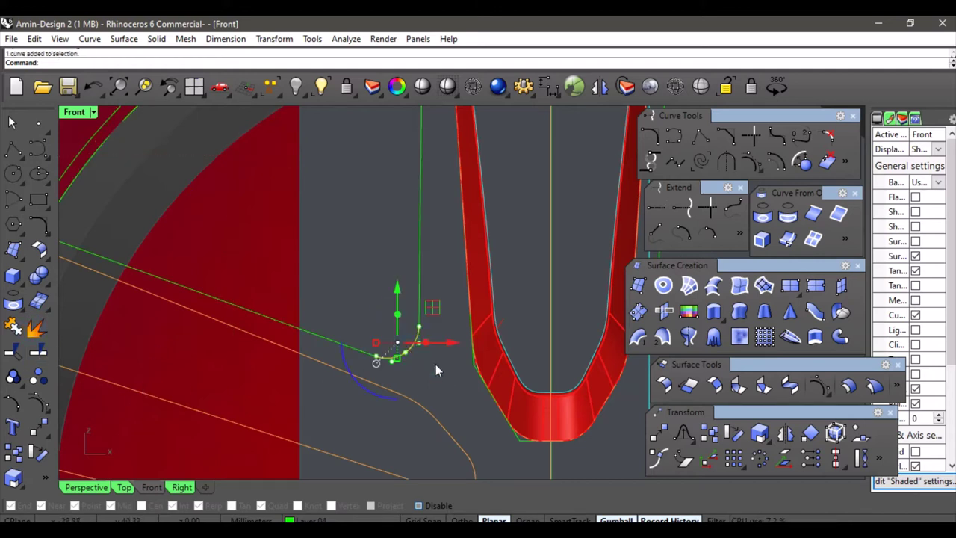
pyautogui.press('Delete')
# - Delete the rounded corner segment where the window's vertical side meets the arc along the rim
pyautogui.scroll(5, 440, 360)
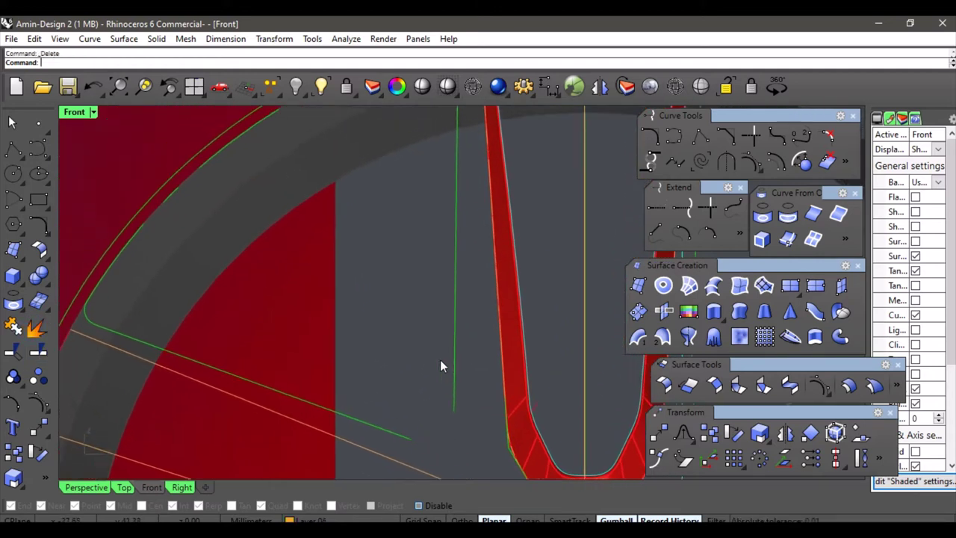
pyautogui.scroll(3, 468, 262)
pyautogui.click(465, 165)
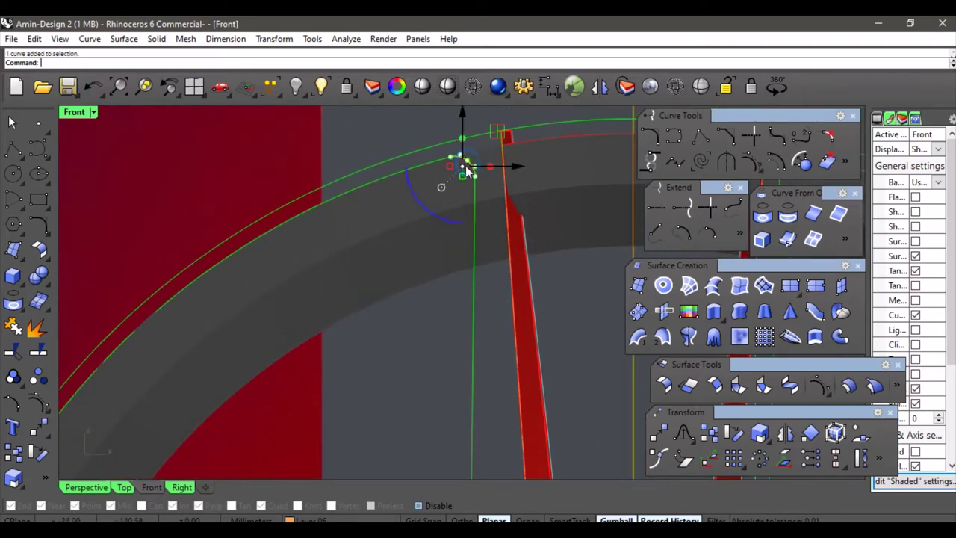
pyautogui.press('Delete')
pyautogui.scroll(-4, 464, 166)
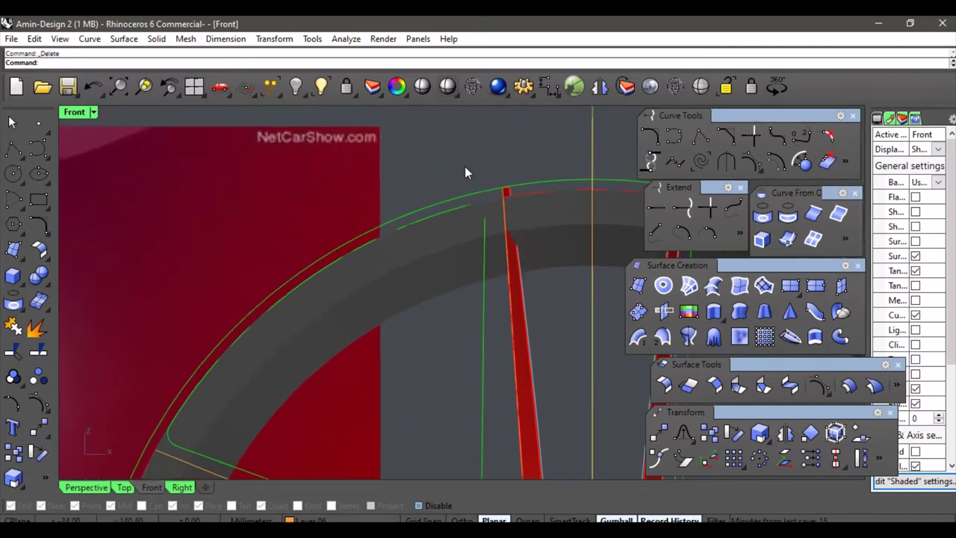
# - Delete the rounded corner segment where the window's lower slanted side meets the arc along the rim
pyautogui.scroll(4, 168, 366)
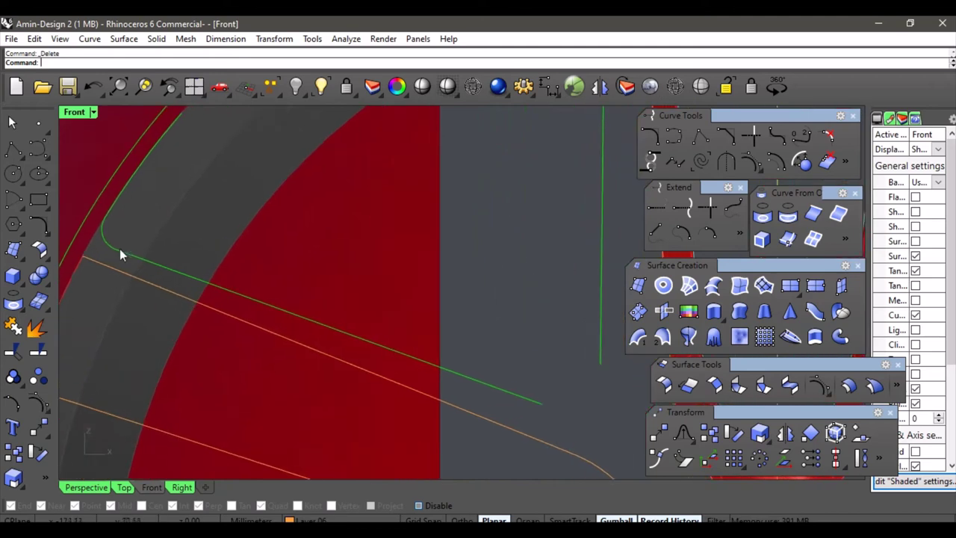
pyautogui.click(106, 239)
pyautogui.press('Delete')
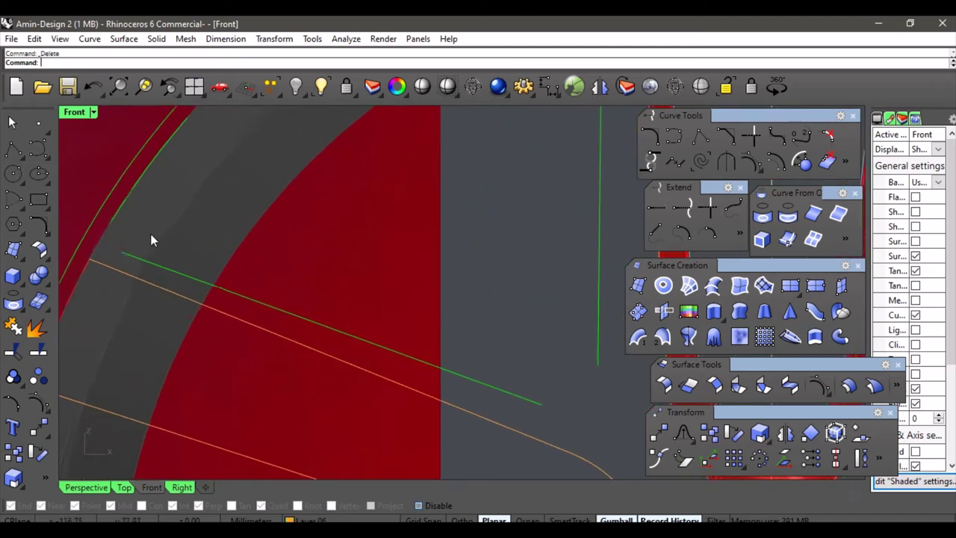
# - Extend the window's rim arc and its vertical side with arc-type extensions until they cross at the upper corner
pyautogui.scroll(-5, 261, 283)
pyautogui.scroll(3, 373, 292)
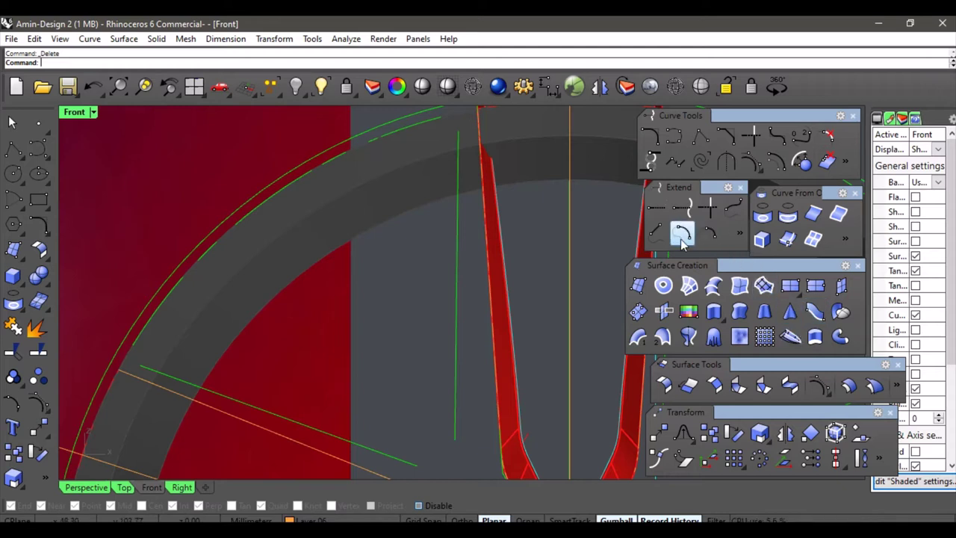
pyautogui.click(707, 238)
pyautogui.scroll(4, 505, 236)
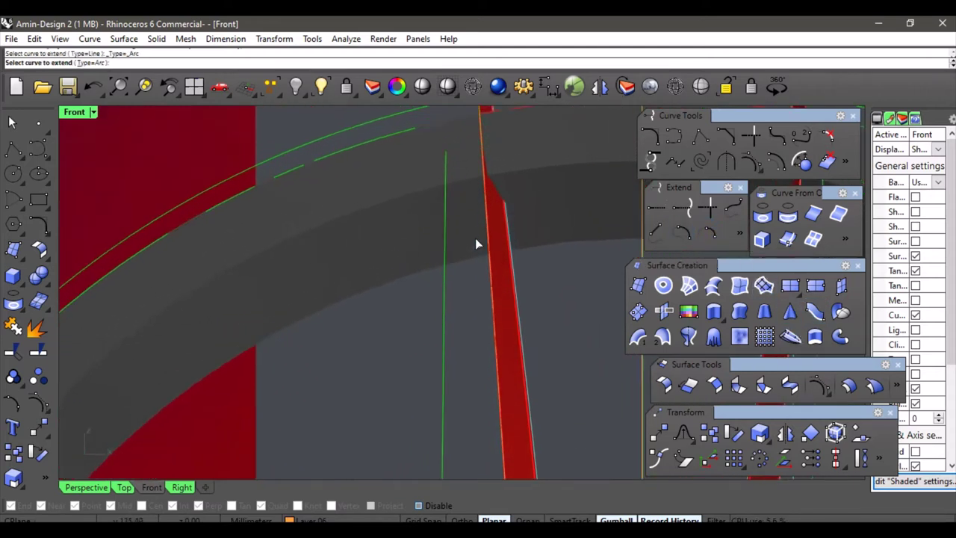
pyautogui.click(410, 193)
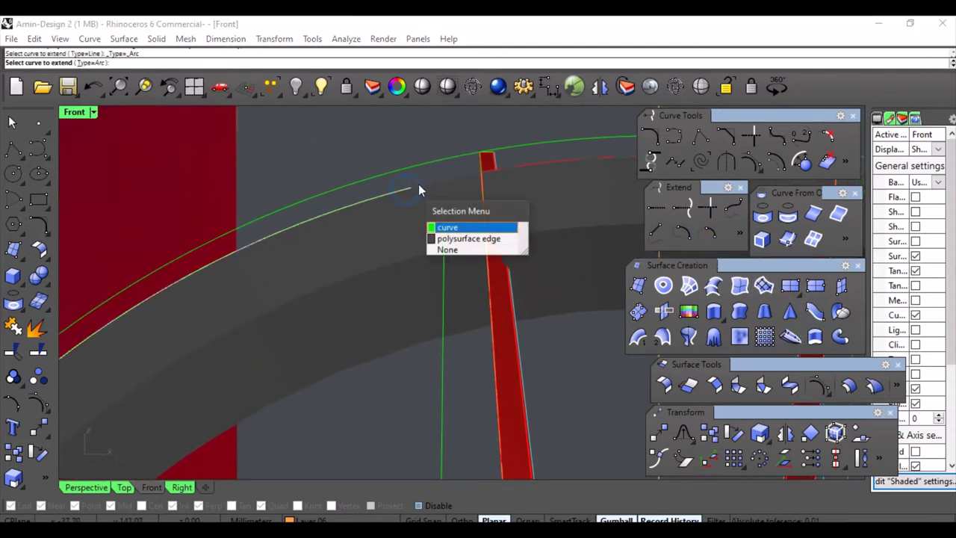
pyautogui.click(452, 223)
pyautogui.click(444, 217)
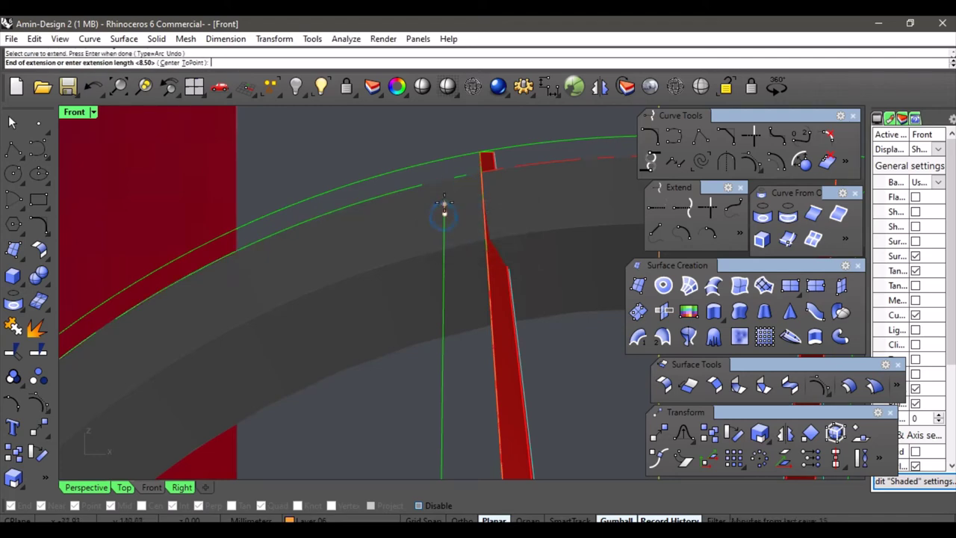
pyautogui.click(443, 177)
# - Extend the window's lower slanted side and its vertical side until they cross at the corner nearest the hub
pyautogui.scroll(-8, 442, 202)
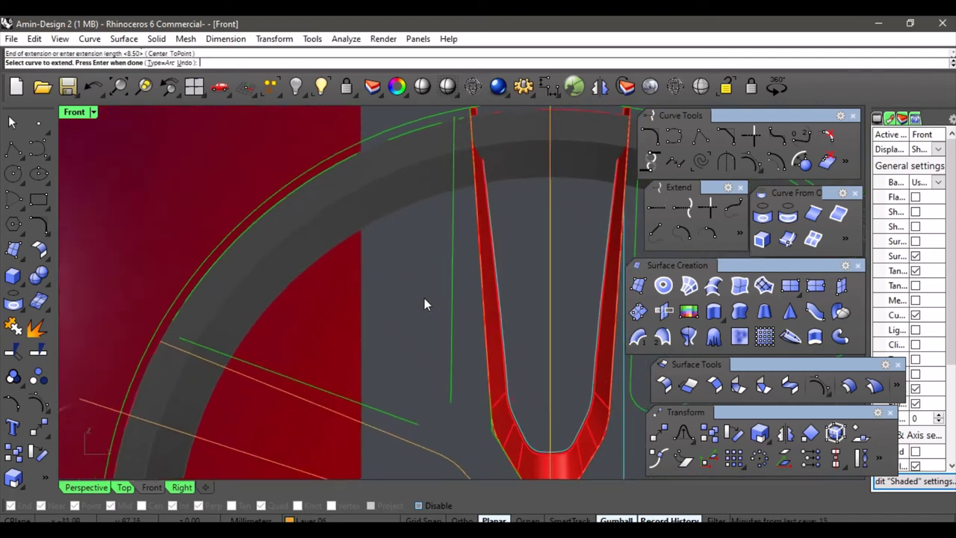
pyautogui.scroll(2, 429, 334)
pyautogui.click(400, 325)
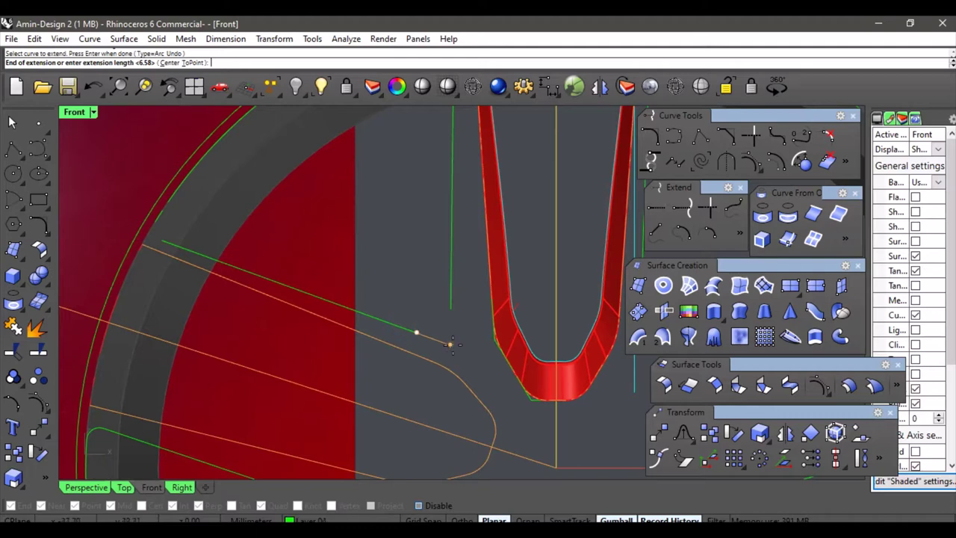
pyautogui.click(453, 344)
pyautogui.click(450, 306)
pyautogui.click(451, 345)
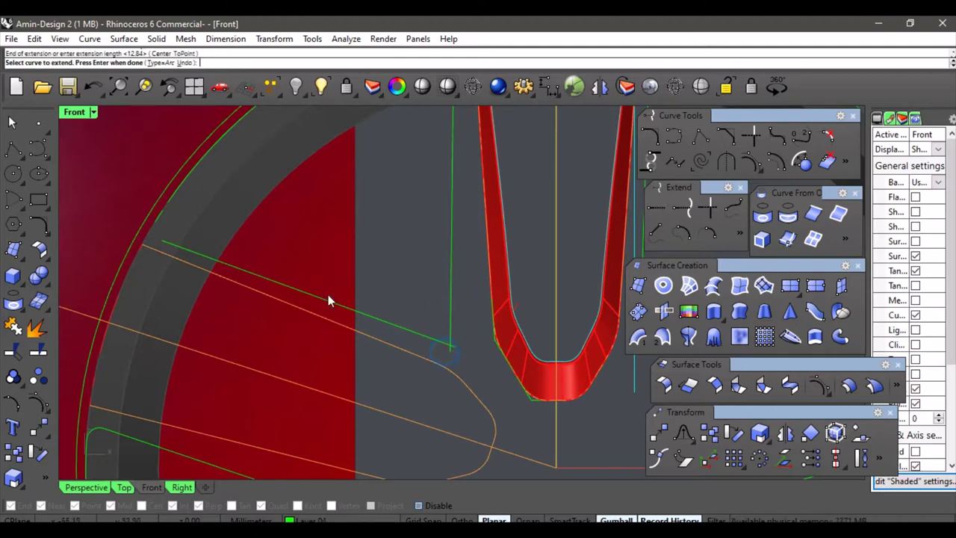
# - Extend the slanted side and the rim arc until they cross at the window's outer lower corner
pyautogui.scroll(3, 204, 262)
pyautogui.click(172, 284)
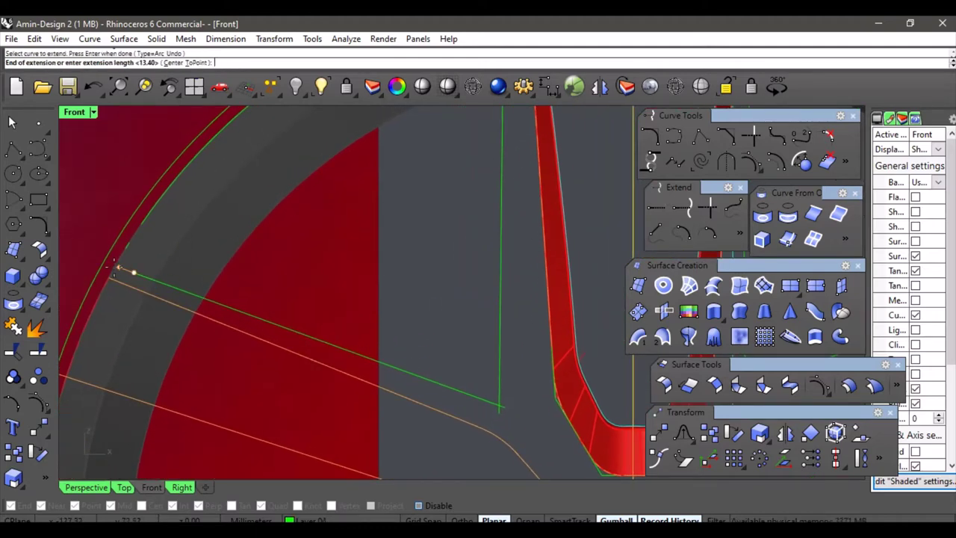
pyautogui.click(107, 263)
pyautogui.click(128, 248)
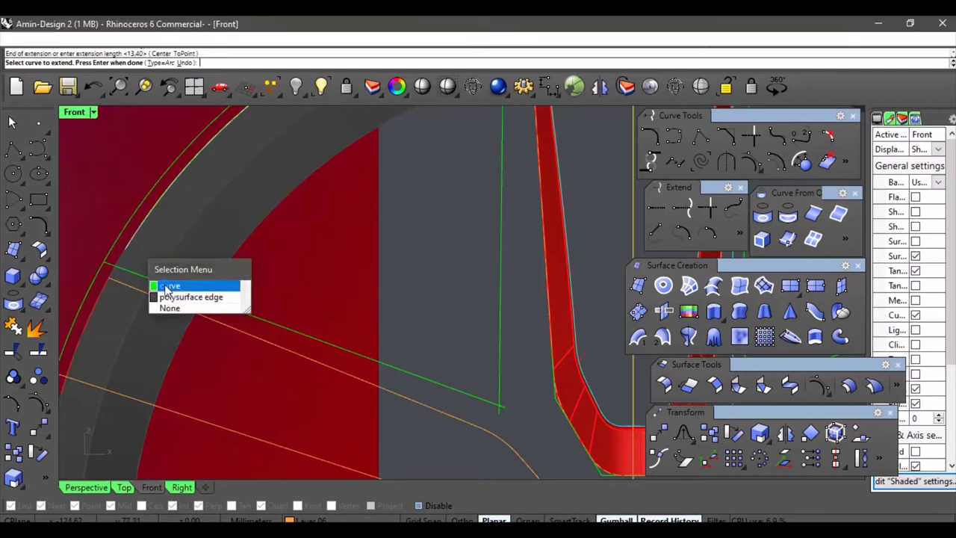
pyautogui.click(162, 285)
pyautogui.click(114, 268)
# - Trim the overshooting curve ends at the window's upper corner, using the slanted side, rim arc and vertical side as cutting objects
pyautogui.click(12, 351)
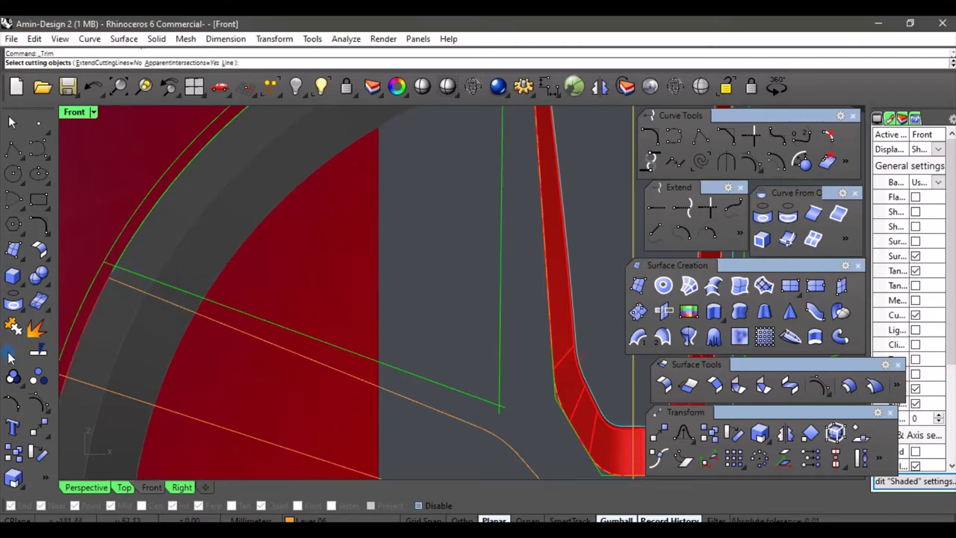
pyautogui.scroll(3, 111, 271)
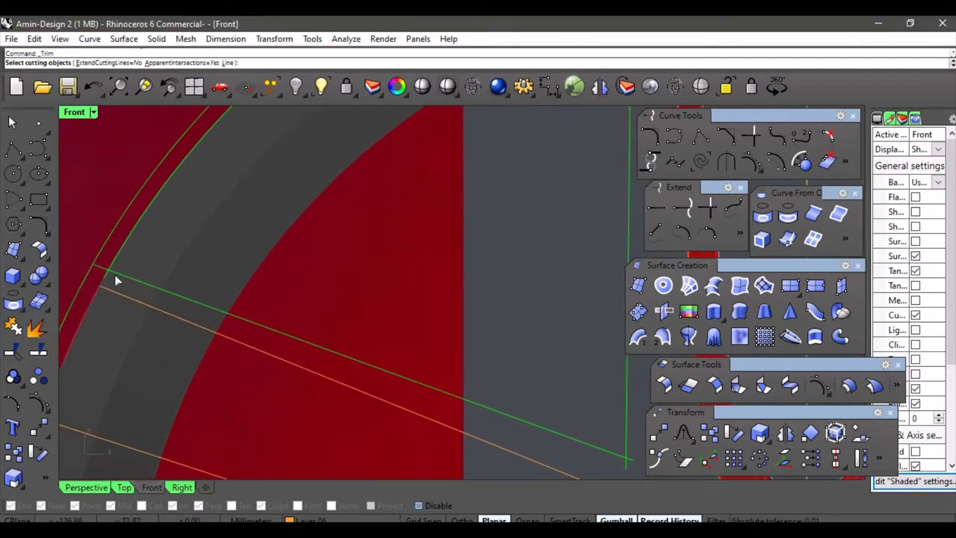
pyautogui.click(114, 277)
pyautogui.click(115, 262)
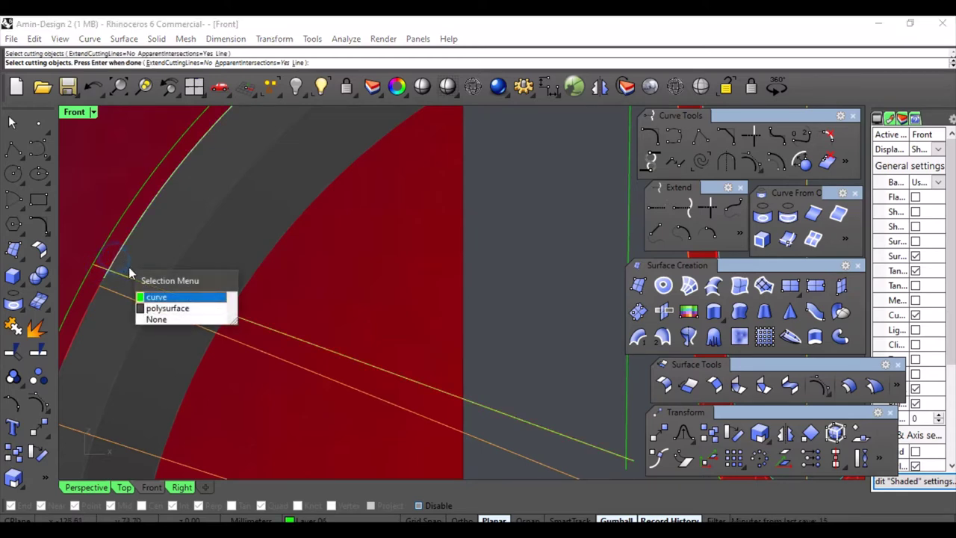
pyautogui.click(155, 297)
pyautogui.scroll(-3, 381, 344)
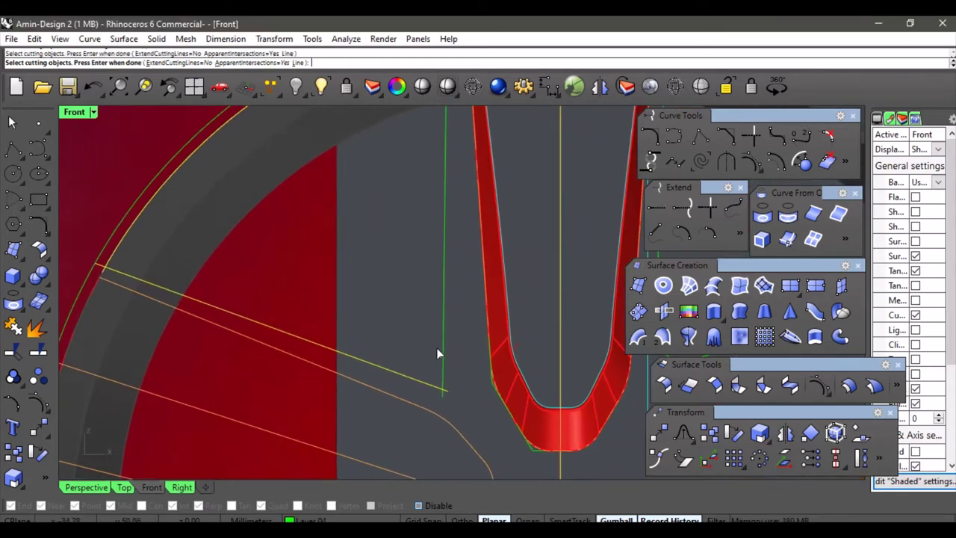
pyautogui.click(441, 327)
pyautogui.scroll(3, 439, 313)
pyautogui.scroll(-2, 439, 314)
pyautogui.press('Return')
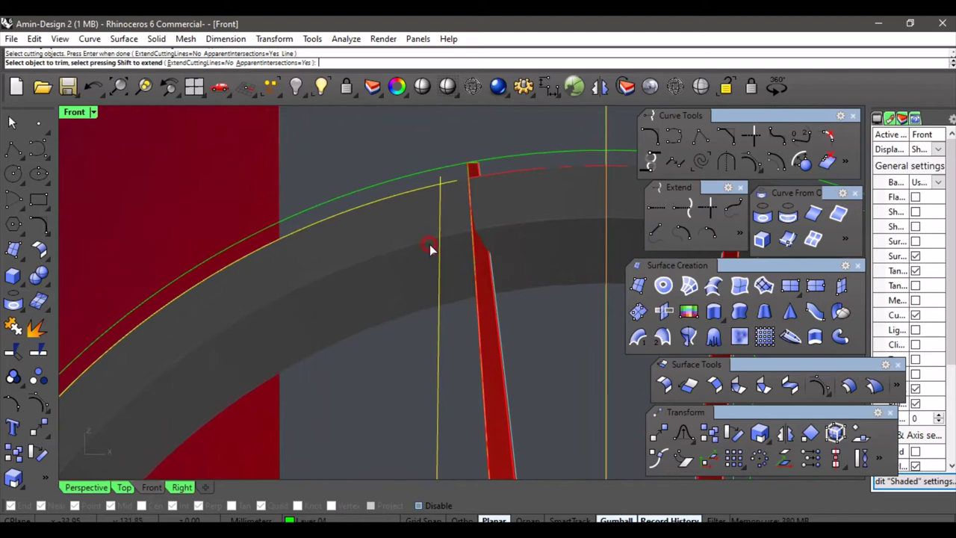
pyautogui.click(447, 184)
pyautogui.click(491, 219)
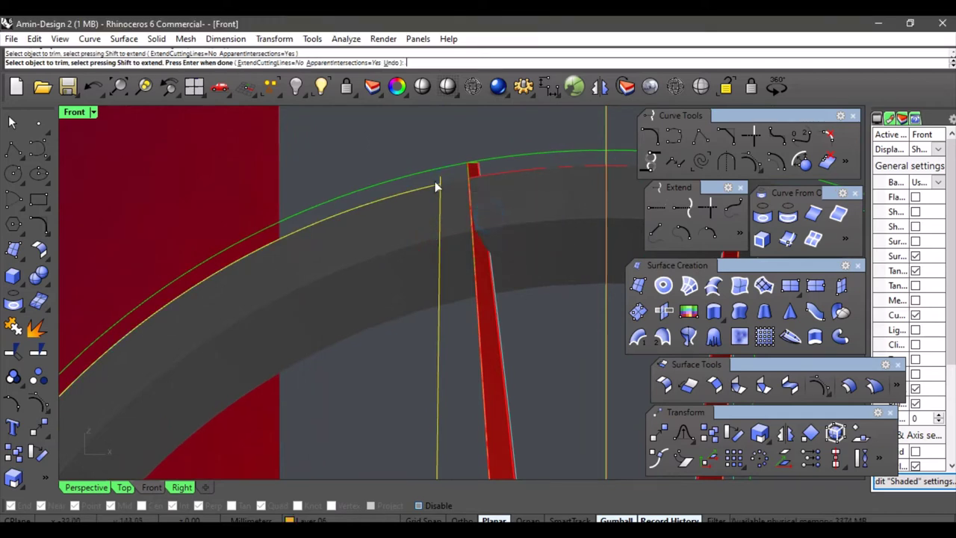
# - Trim the overshooting curve ends at the hub corner and at the outer lower corner of the window outline
pyautogui.scroll(-2, 432, 284)
pyautogui.scroll(-1, 433, 321)
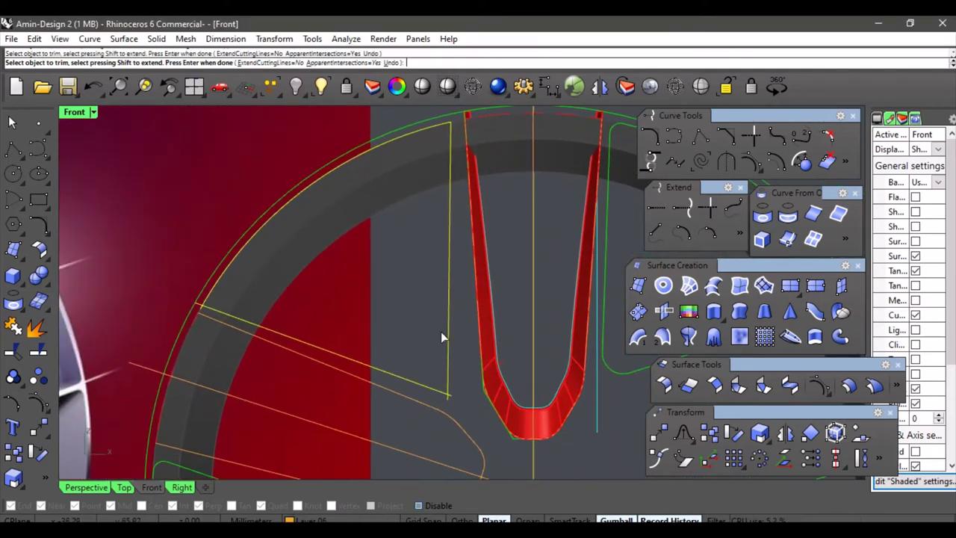
pyautogui.scroll(2, 448, 400)
pyautogui.scroll(1, 451, 392)
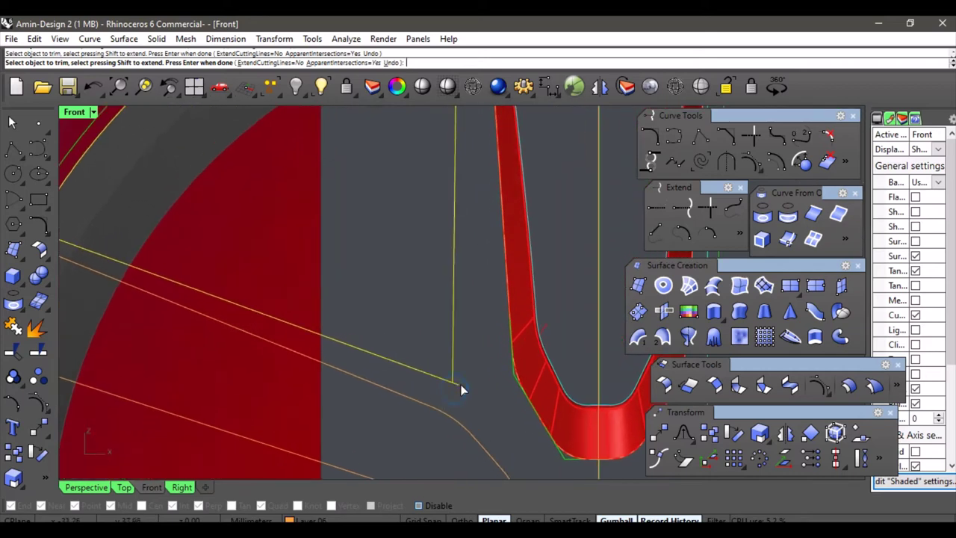
pyautogui.click(460, 385)
pyautogui.moveTo(95, 311); pyautogui.dragTo(370, 337, button='right')
pyautogui.scroll(3, 335, 264)
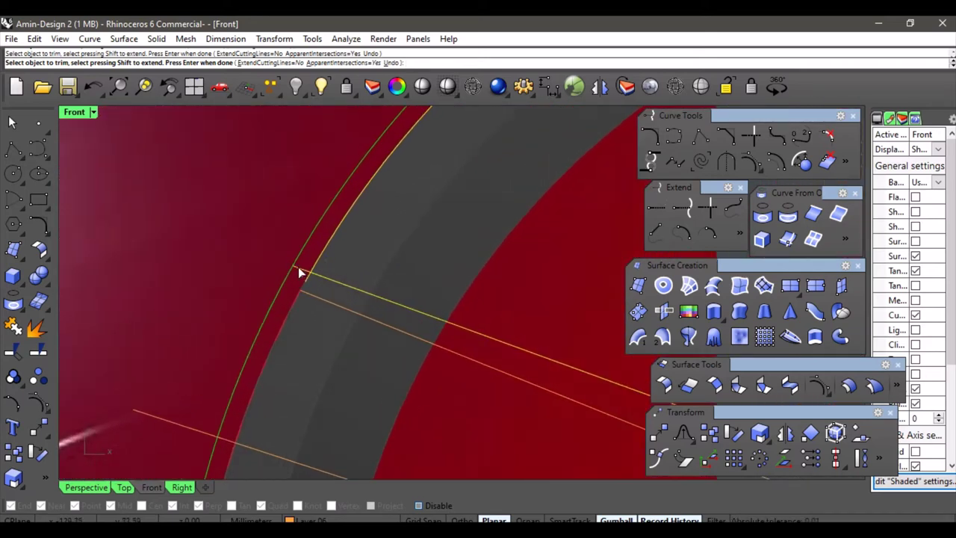
pyautogui.press('Return')
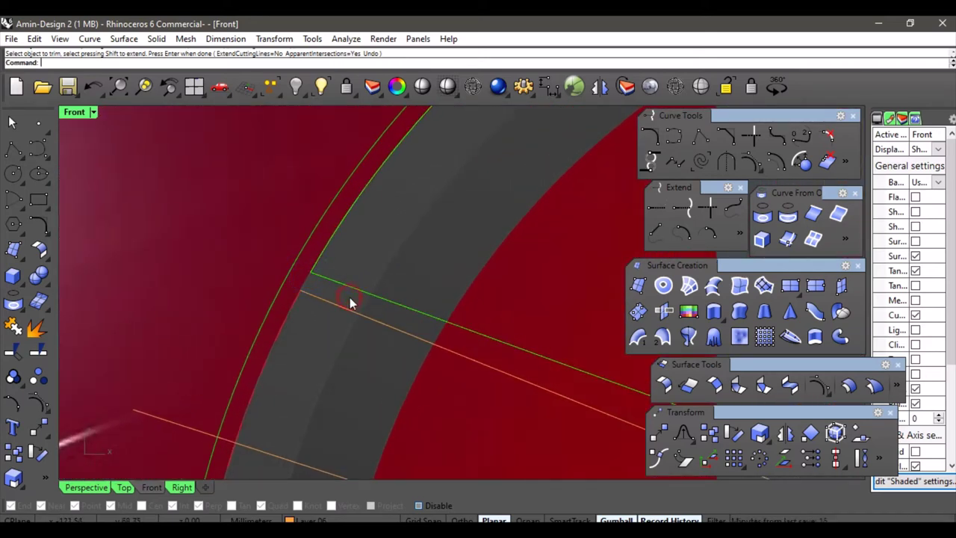
# - Show the hidden purple spoke face and untrim its rounded window opening
pyautogui.scroll(-2, 350, 303)
pyautogui.moveTo(358, 306); pyautogui.dragTo(311, 324, button='right')
pyautogui.scroll(-1, 359, 306)
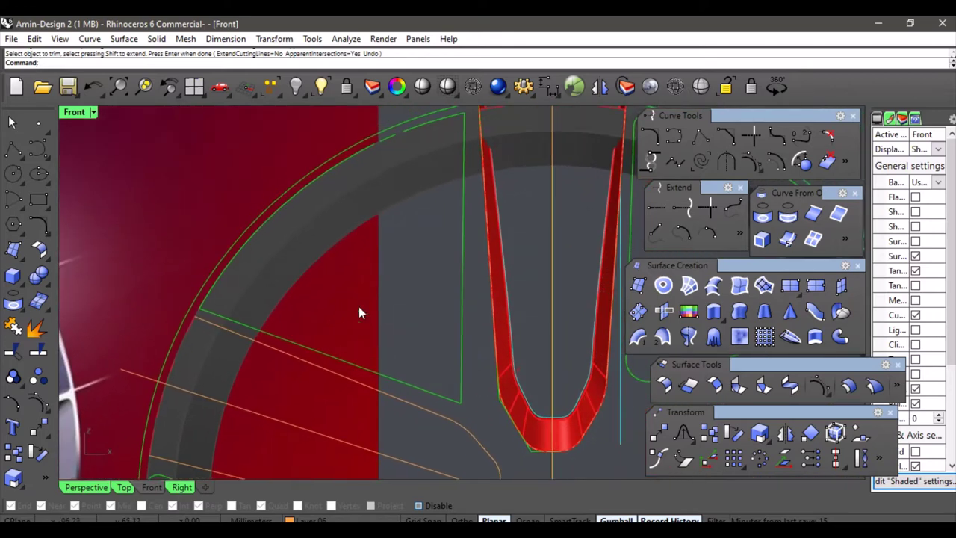
pyautogui.scroll(-1, 358, 306)
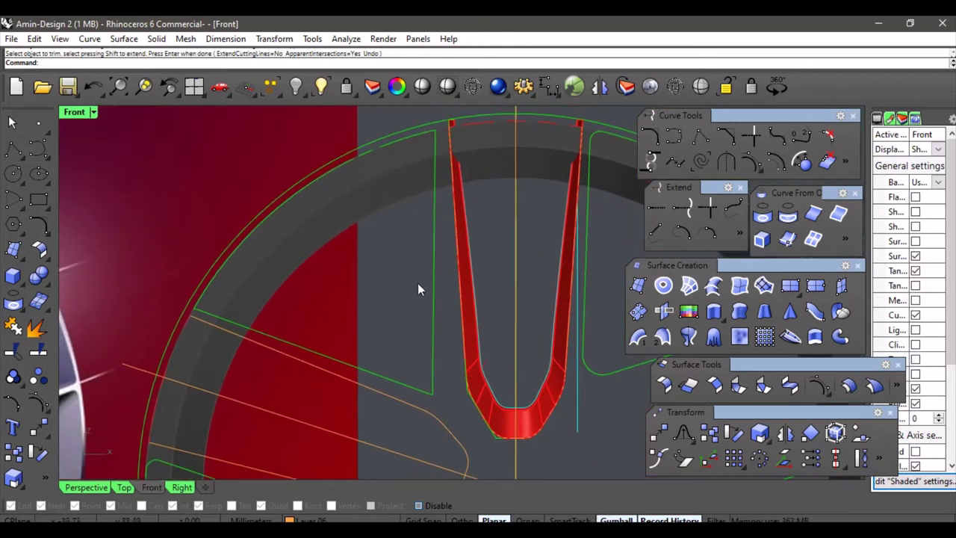
pyautogui.click(322, 89)
pyautogui.click(437, 333)
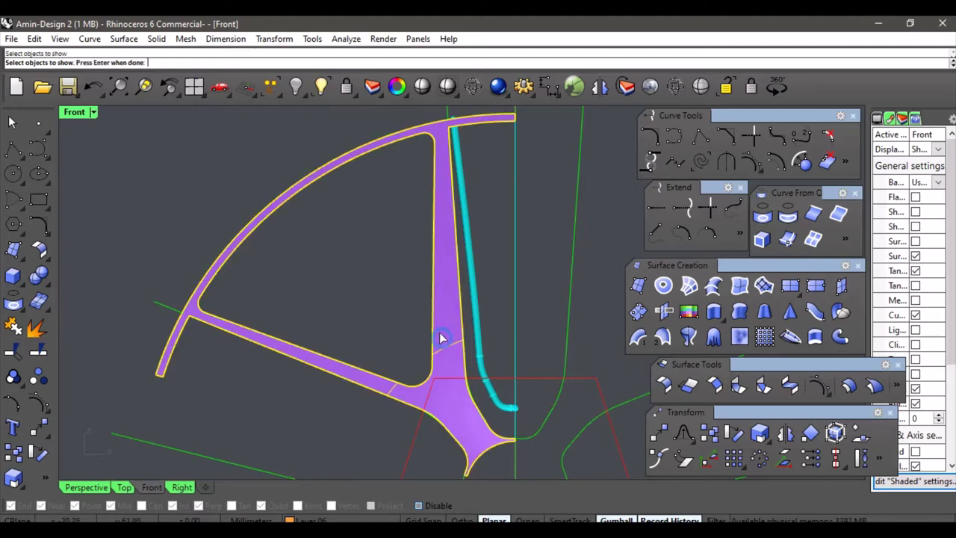
pyautogui.press('Return')
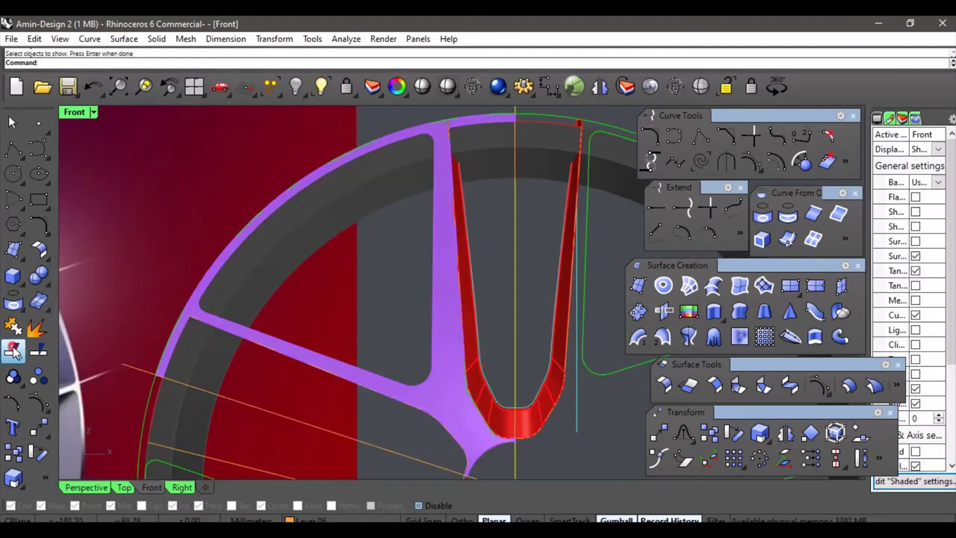
pyautogui.rightClick(14, 351)
pyautogui.click(383, 375)
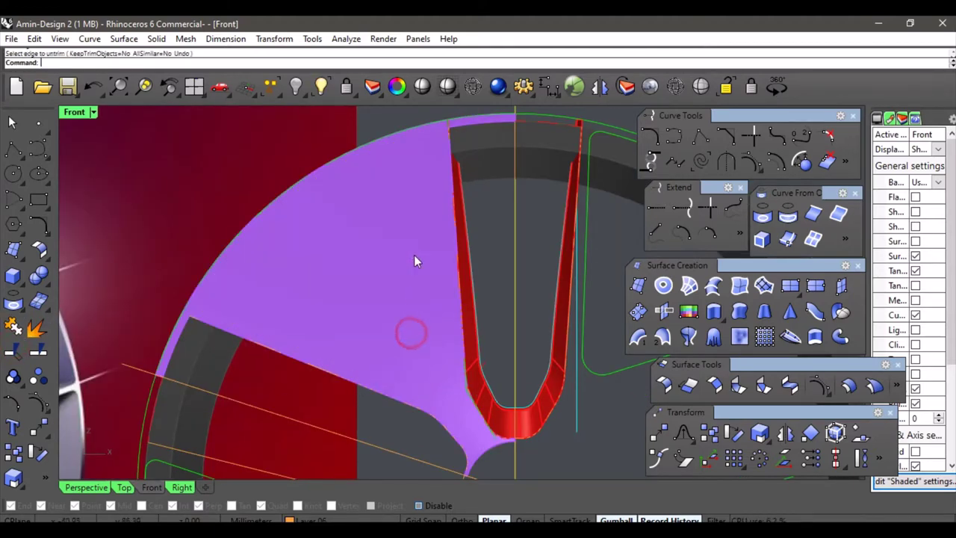
# - Set the Front view to wireframe and try to split the purple spoke face with the window outline's vertical side
pyautogui.click(473, 90)
pyautogui.click(490, 245)
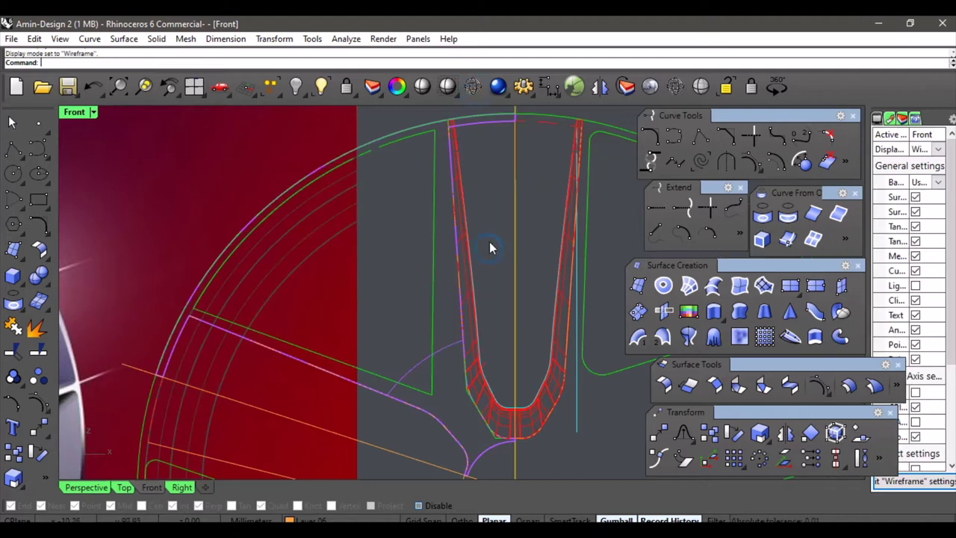
pyautogui.click(38, 352)
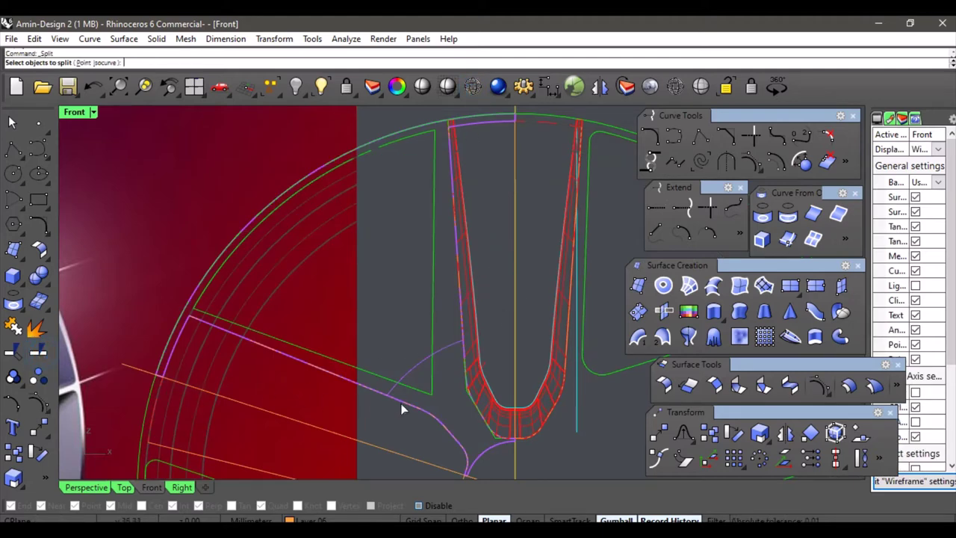
pyautogui.click(450, 350)
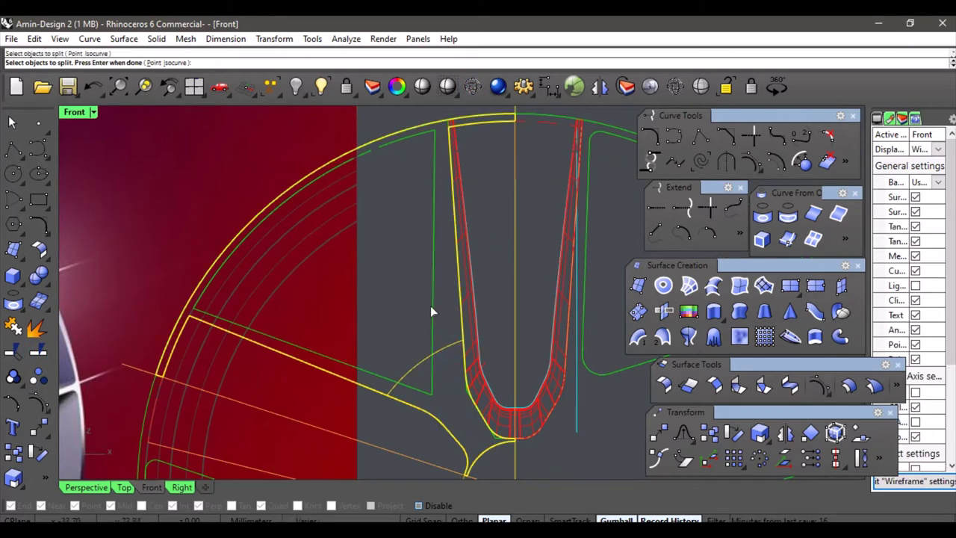
pyautogui.press('Return')
pyautogui.click(431, 306)
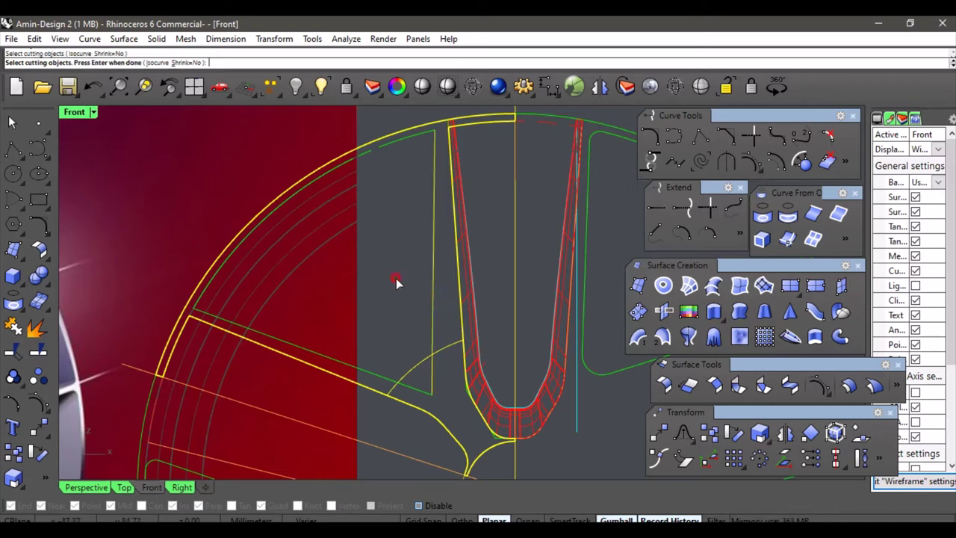
pyautogui.press('Return')
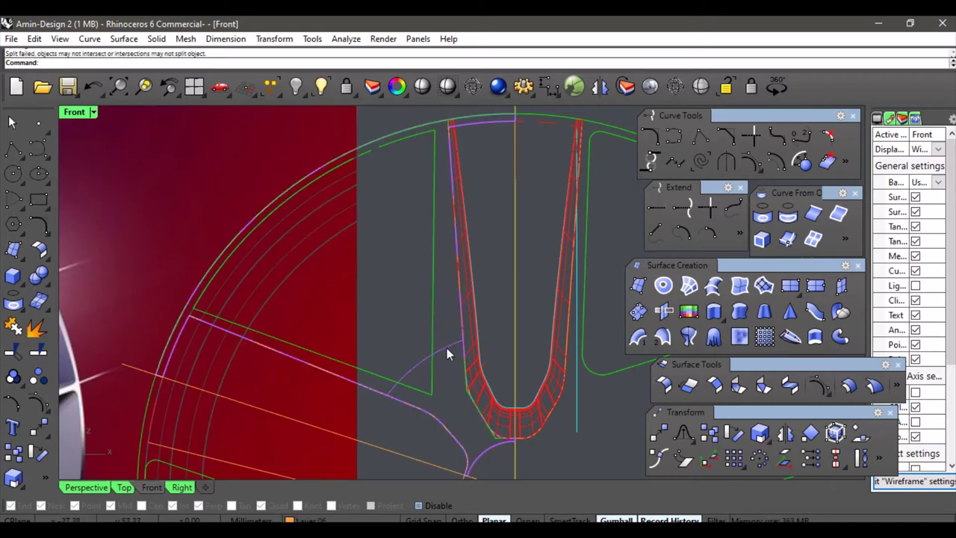
# - Examine the purple spoke face and the window outline's vertical side in the Front view, in both shaded and wireframe display
pyautogui.click(448, 349)
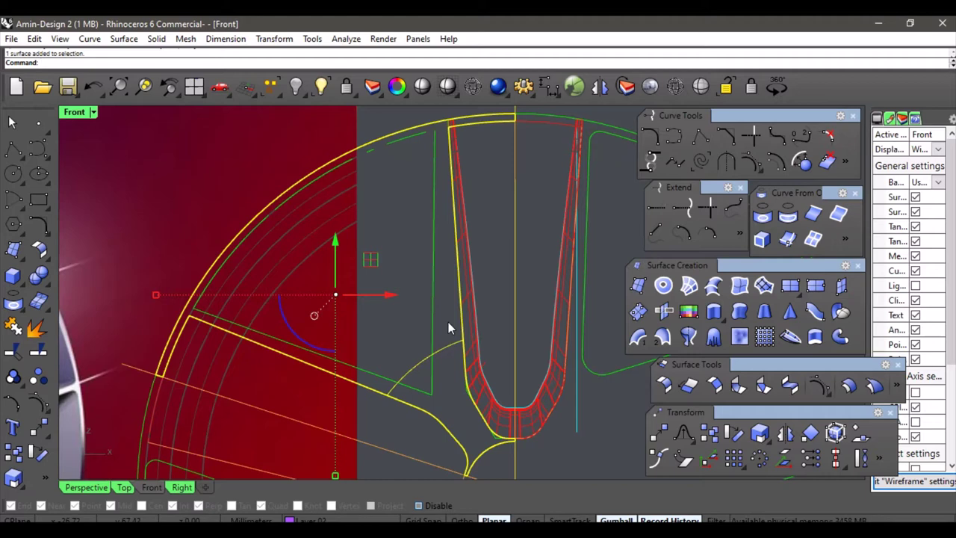
pyautogui.scroll(5, 448, 322)
pyautogui.scroll(-5, 439, 252)
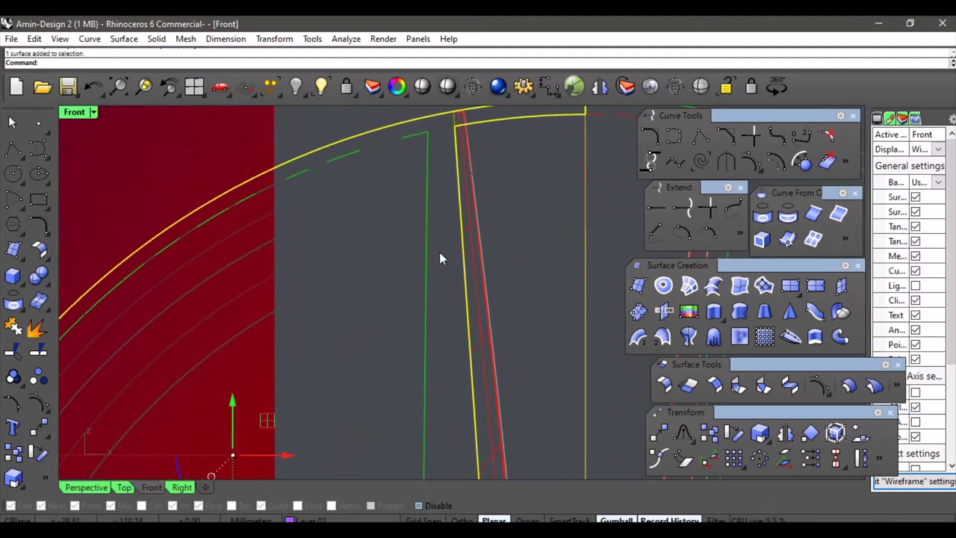
pyautogui.press('Escape')
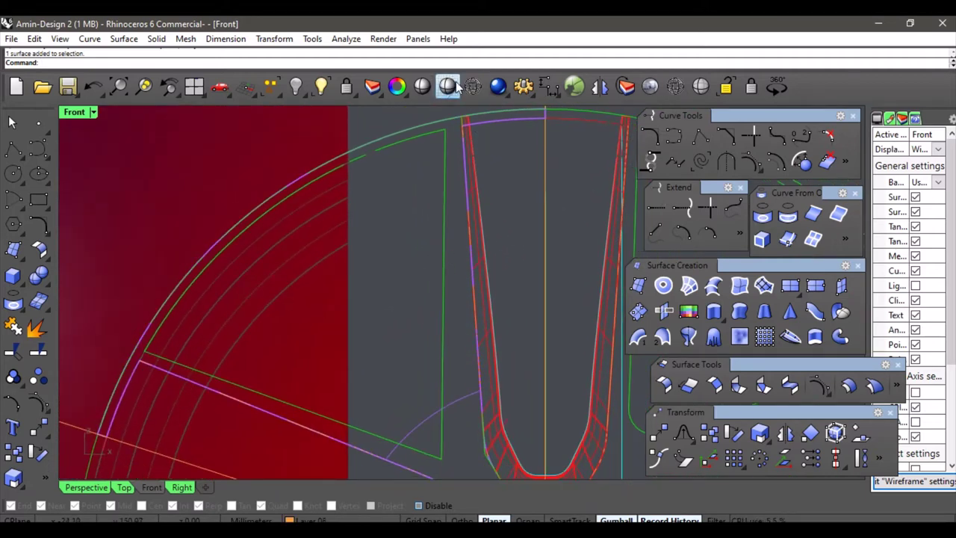
pyautogui.hotkey('ctrl', 'alt', 's')
pyautogui.click(436, 239)
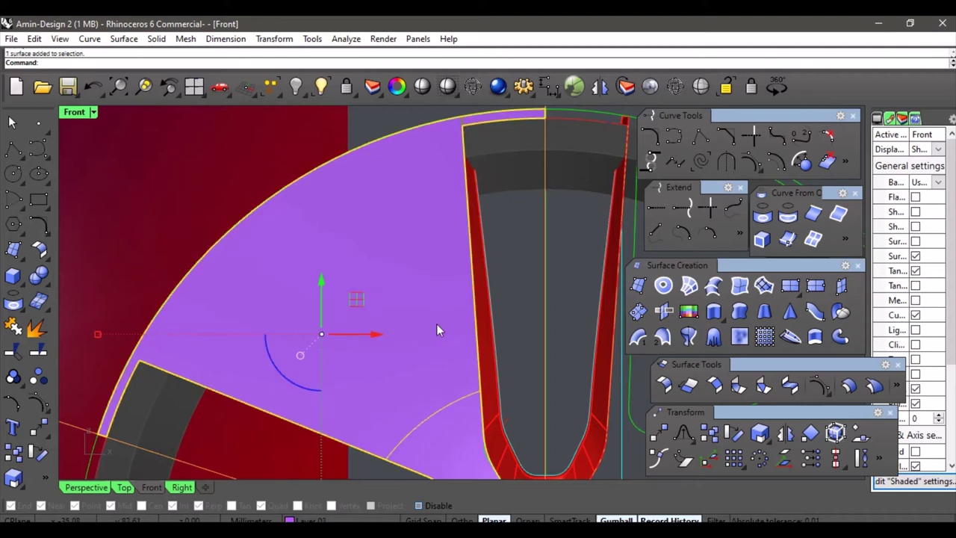
pyautogui.click(472, 86)
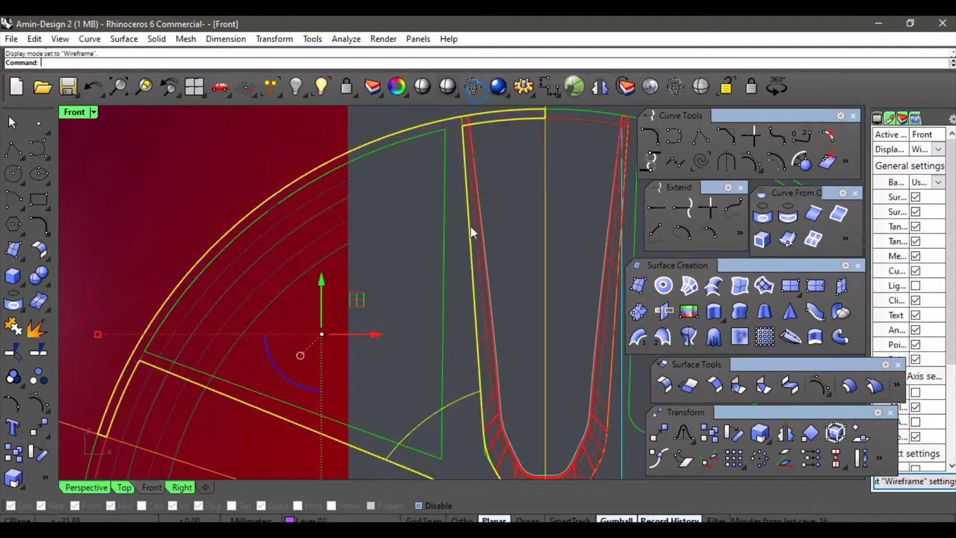
pyautogui.click(442, 328)
pyautogui.scroll(8, 441, 161)
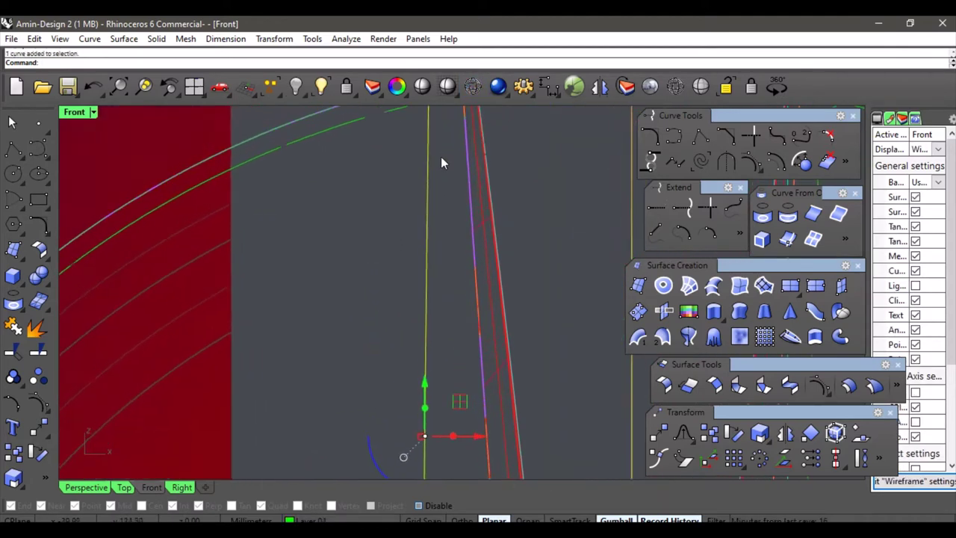
# - Examine the individual window outline curves and how they meet at the corners from several angles in the Perspective view
pyautogui.click(93, 487)
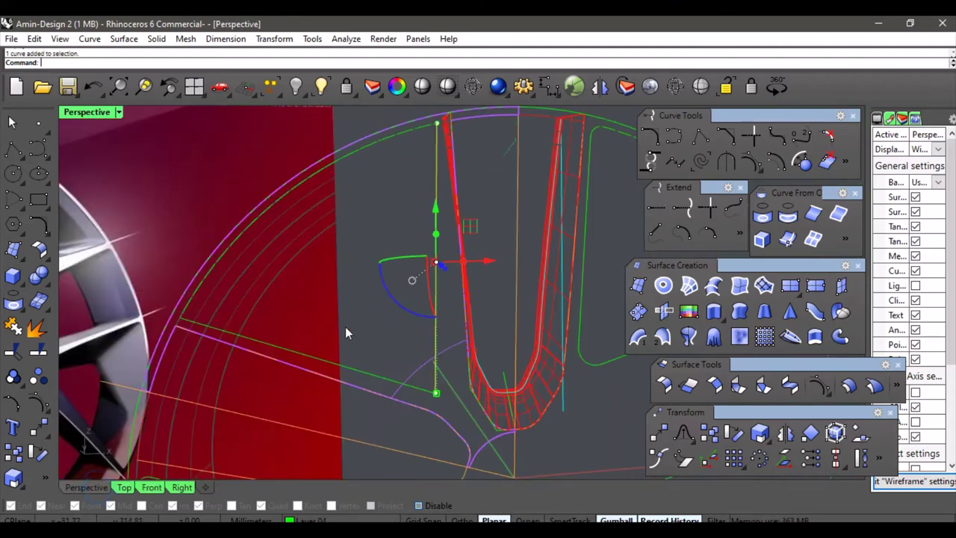
pyautogui.moveTo(345, 326); pyautogui.dragTo(238, 358, button='right')
pyautogui.click(234, 353)
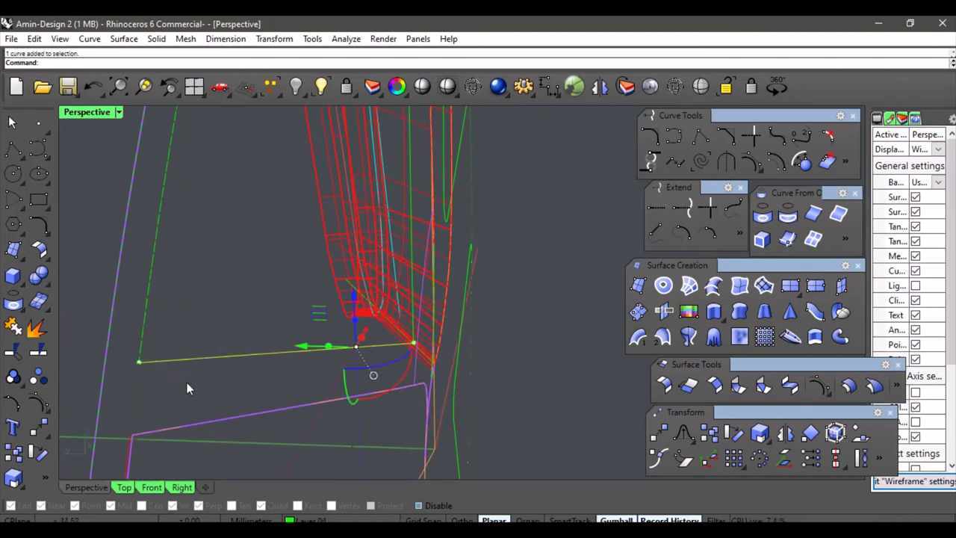
pyautogui.click(187, 382)
pyautogui.moveTo(179, 380); pyautogui.dragTo(221, 371, button='right')
pyautogui.click(240, 384)
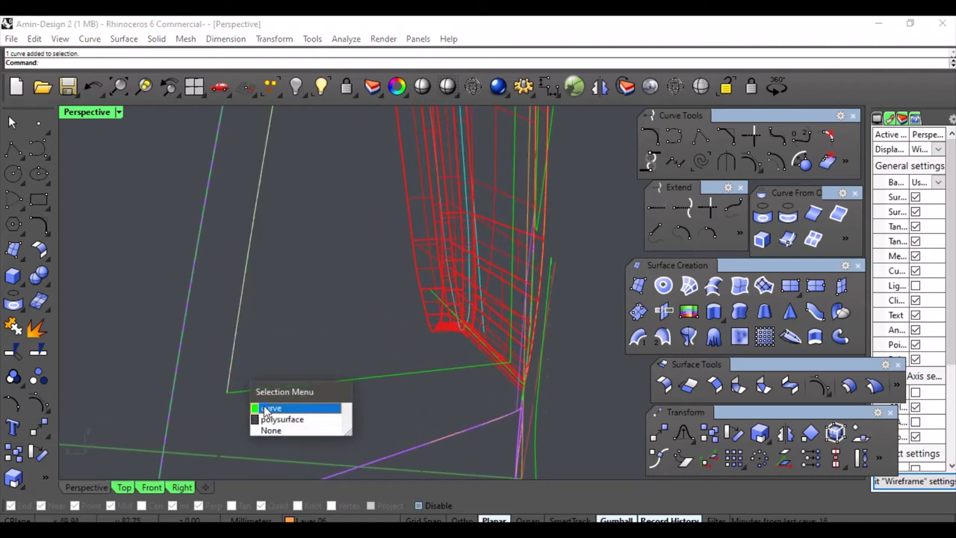
pyautogui.click(261, 407)
pyautogui.press('Escape')
pyautogui.moveTo(381, 406); pyautogui.dragTo(345, 268, button='right')
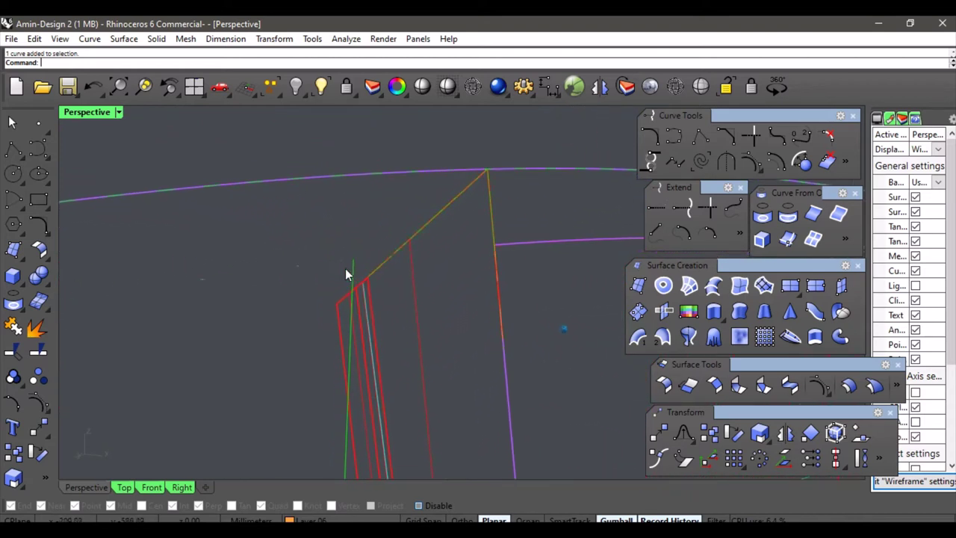
pyautogui.click(338, 263)
pyautogui.click(379, 300)
pyautogui.press('Delete')
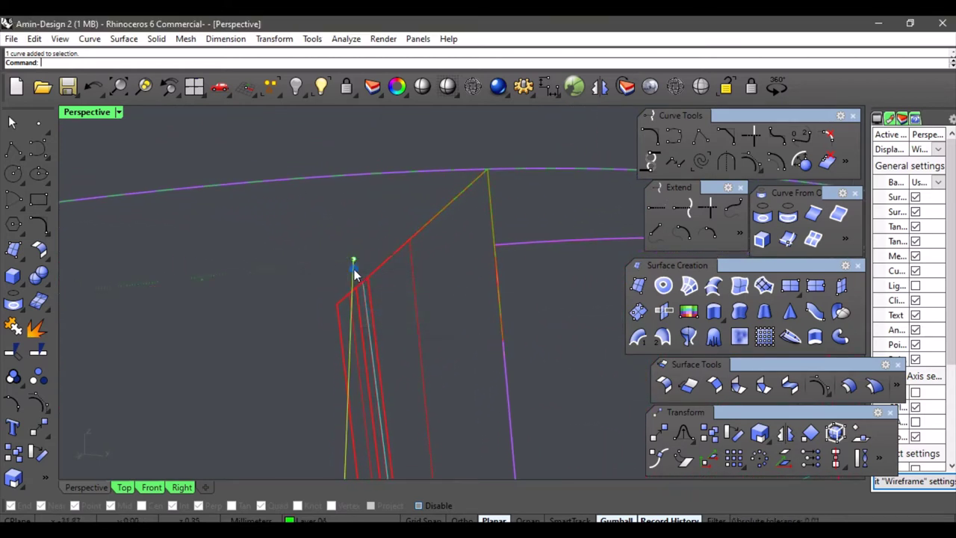
pyautogui.moveTo(356, 301); pyautogui.dragTo(167, 371, button='right')
# - In the Front view, join the window outline's rim arc, vertical side and slanted side into one closed curve and select it
pyautogui.click(140, 486)
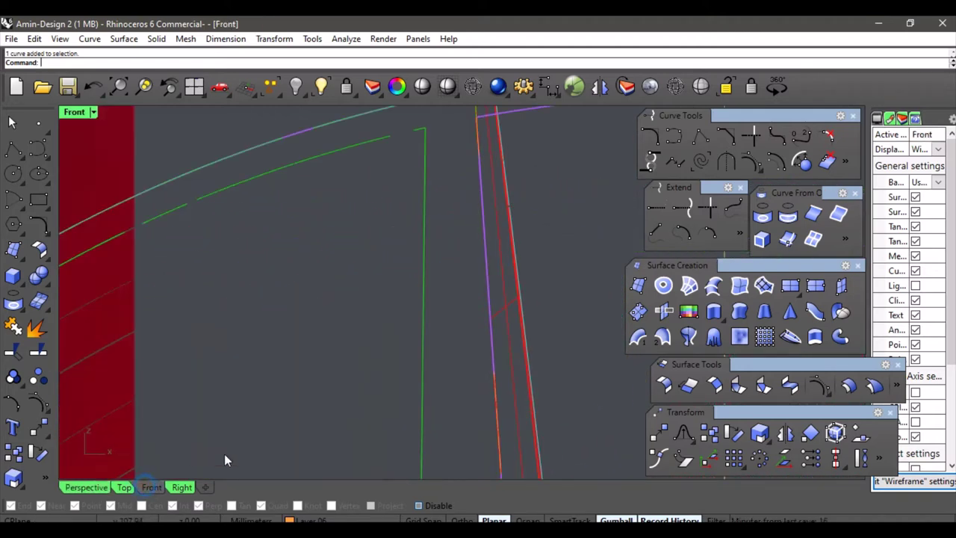
pyautogui.scroll(-5, 417, 256)
pyautogui.scroll(-2, 463, 213)
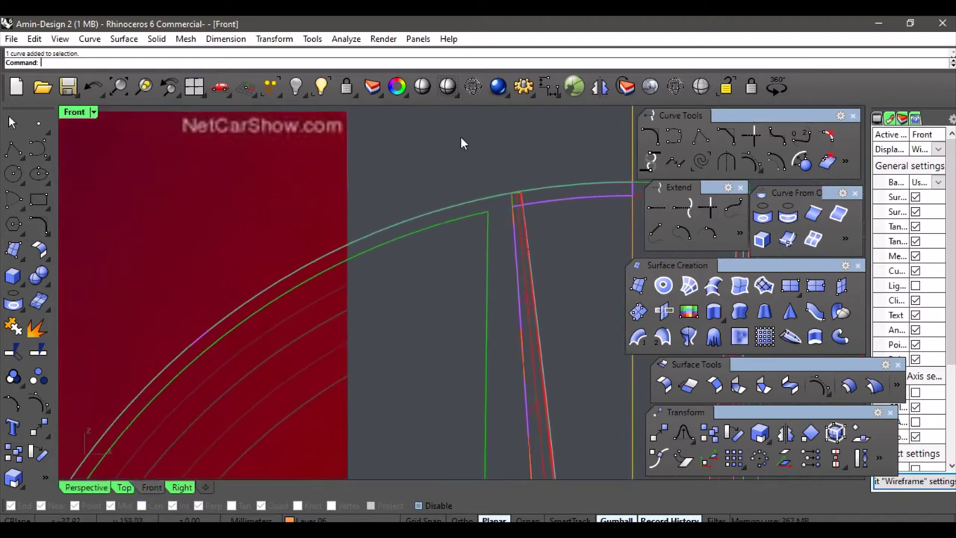
pyautogui.click(13, 325)
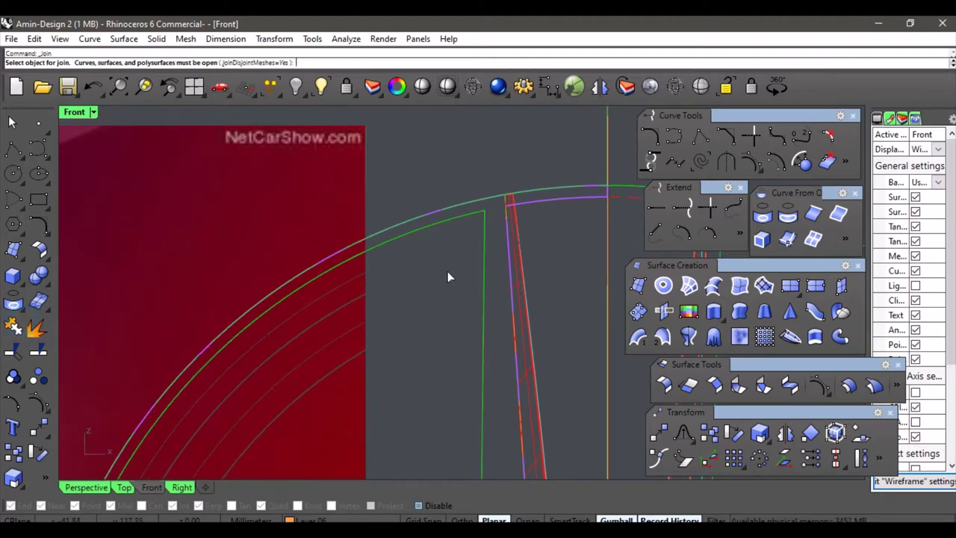
pyautogui.click(463, 218)
pyautogui.click(489, 254)
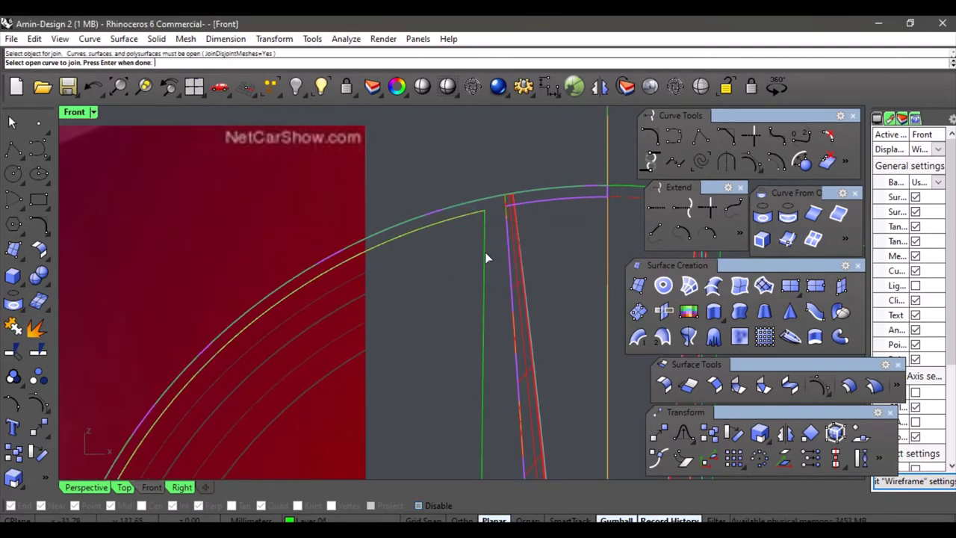
pyautogui.scroll(-2, 489, 260)
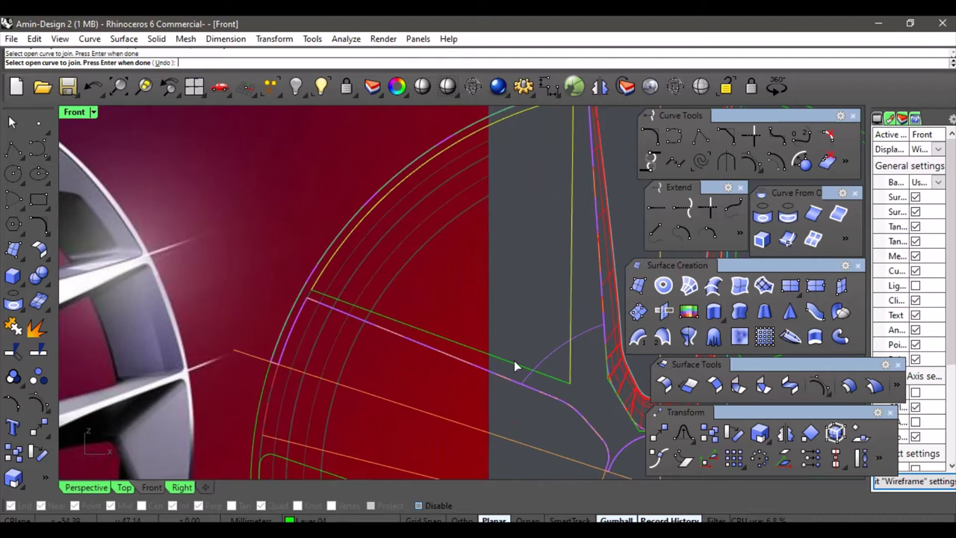
pyautogui.rightClick(521, 362)
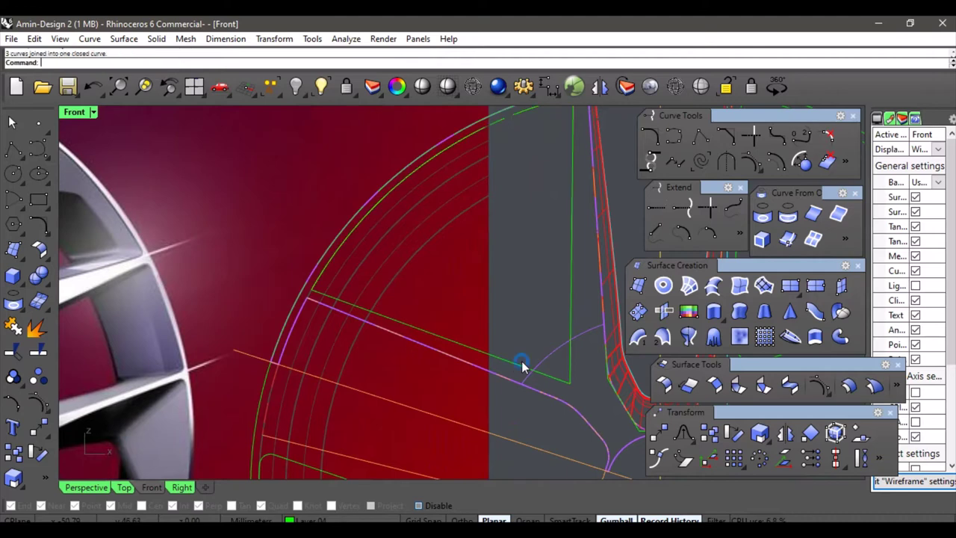
pyautogui.click(515, 359)
pyautogui.click(525, 304)
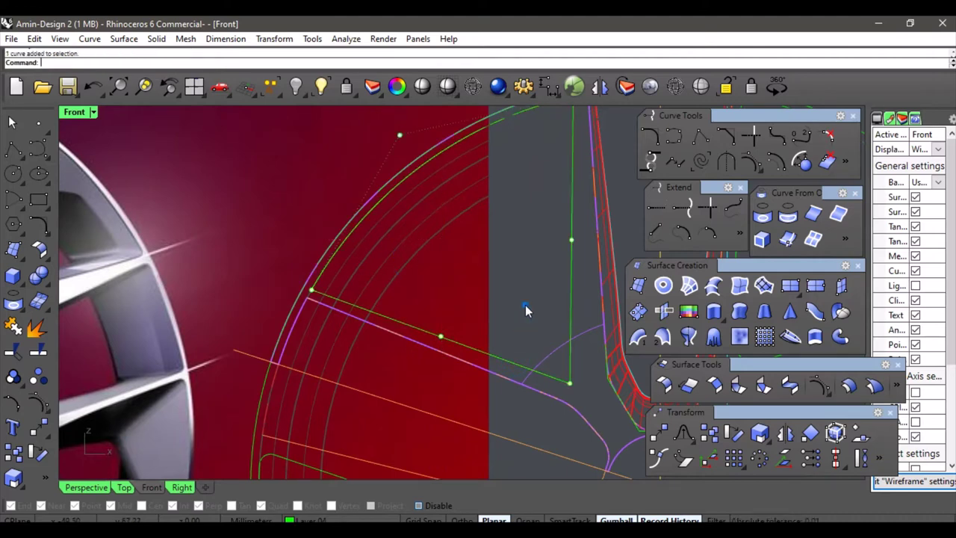
# - In a shaded Front view, split the purple spoke face with the closed window outline and delete the piece inside it
pyautogui.scroll(-1, 525, 304)
pyautogui.moveTo(525, 304); pyautogui.dragTo(463, 317, button='right')
pyautogui.scroll(-1, 525, 303)
pyautogui.click(447, 86)
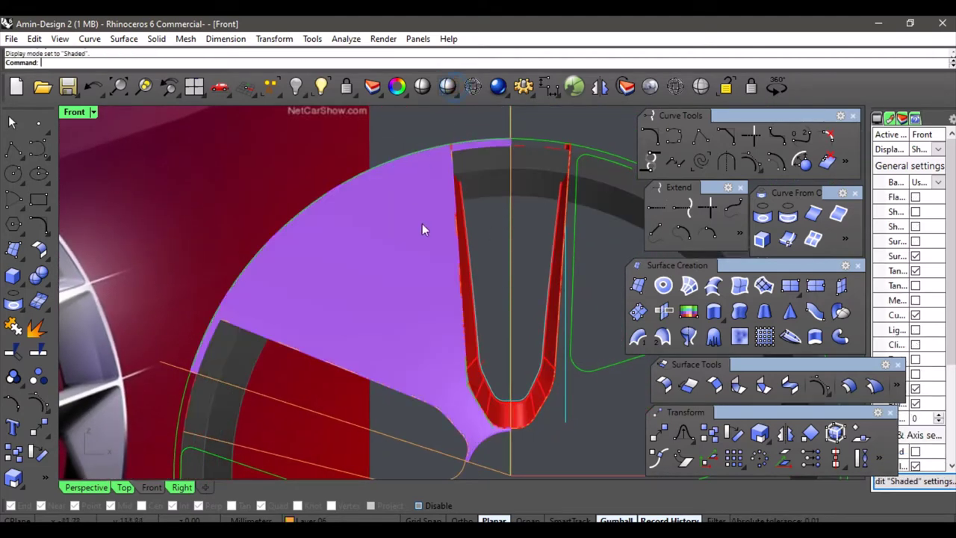
pyautogui.click(39, 351)
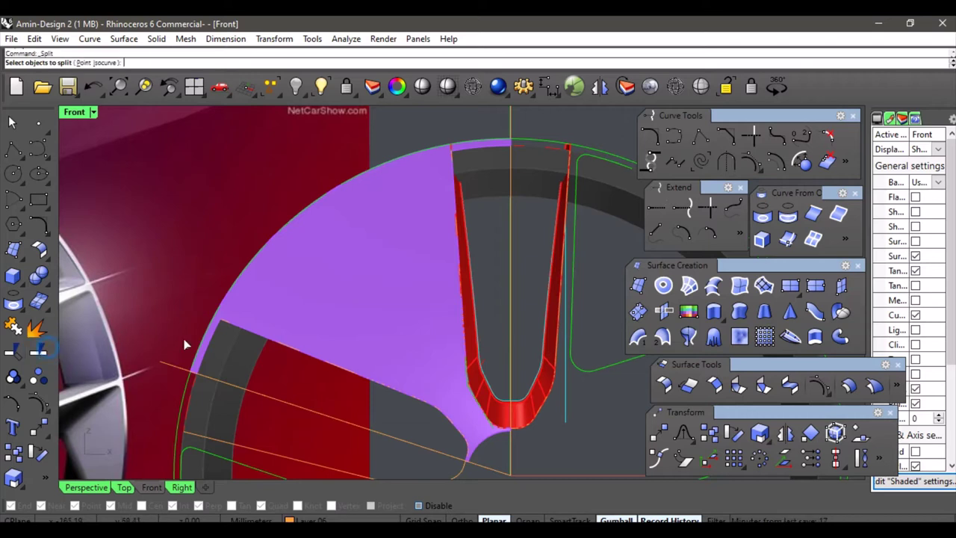
pyautogui.click(395, 287)
pyautogui.press('Return')
pyautogui.click(439, 265)
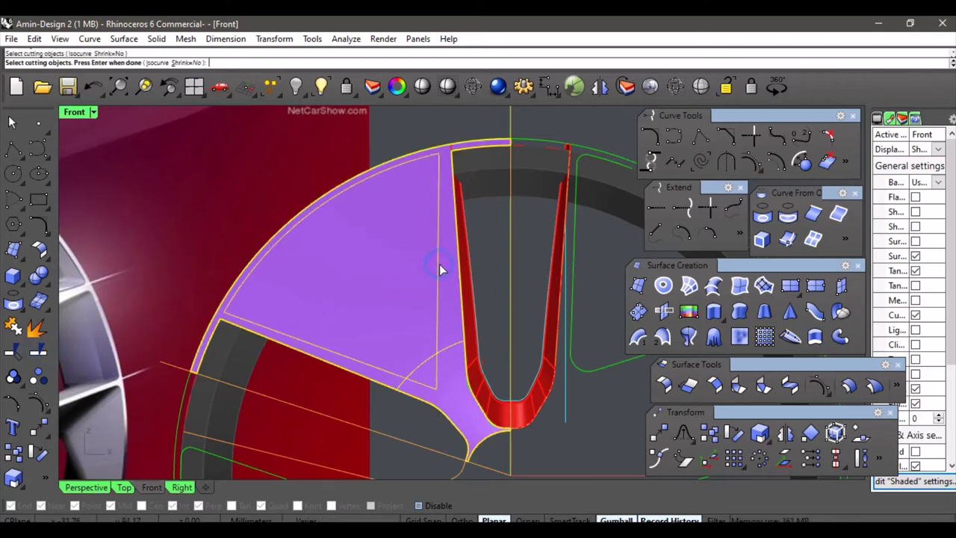
pyautogui.press('Return')
pyautogui.click(416, 284)
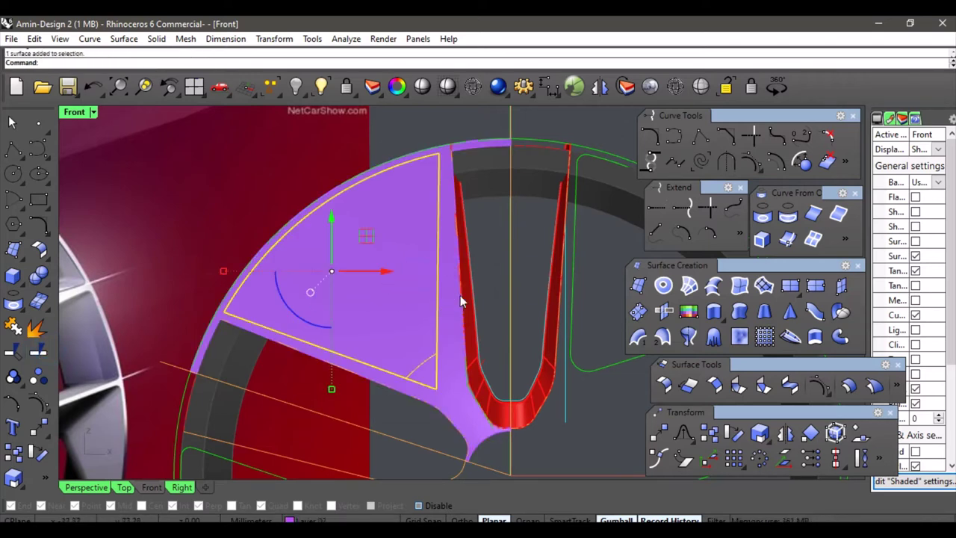
pyautogui.press('Delete')
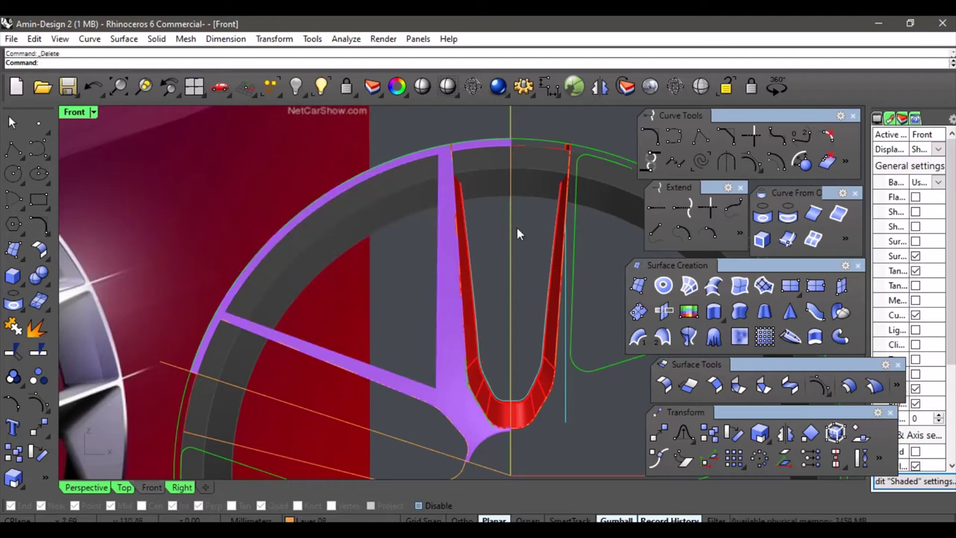
# - Compare the re-cut spoke face with the spokes and window corners of the reference wheel photo in the Front view
pyautogui.scroll(-1, 523, 236)
pyautogui.moveTo(358, 235); pyautogui.dragTo(414, 243, button='right')
pyautogui.scroll(-1, 407, 245)
pyautogui.moveTo(105, 273); pyautogui.dragTo(343, 279, button='right')
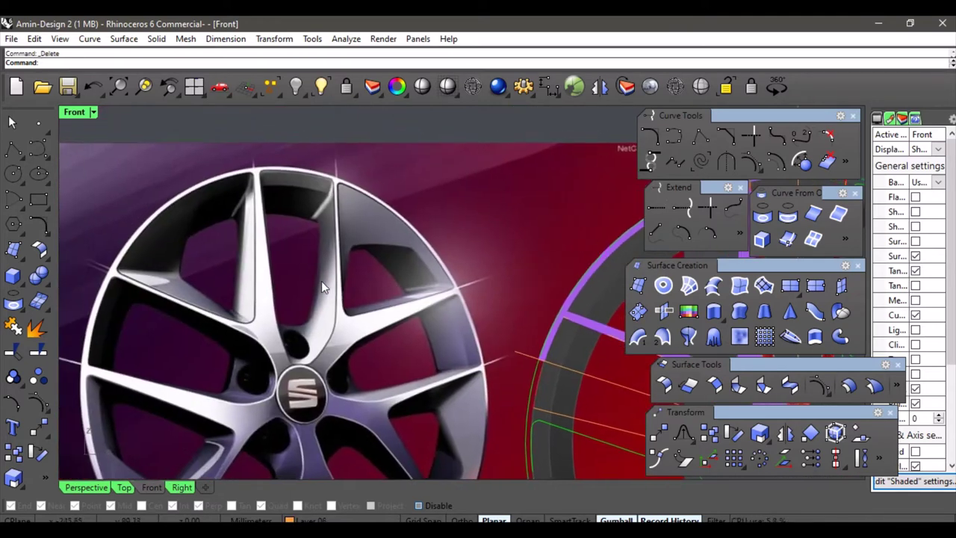
pyautogui.scroll(3, 272, 316)
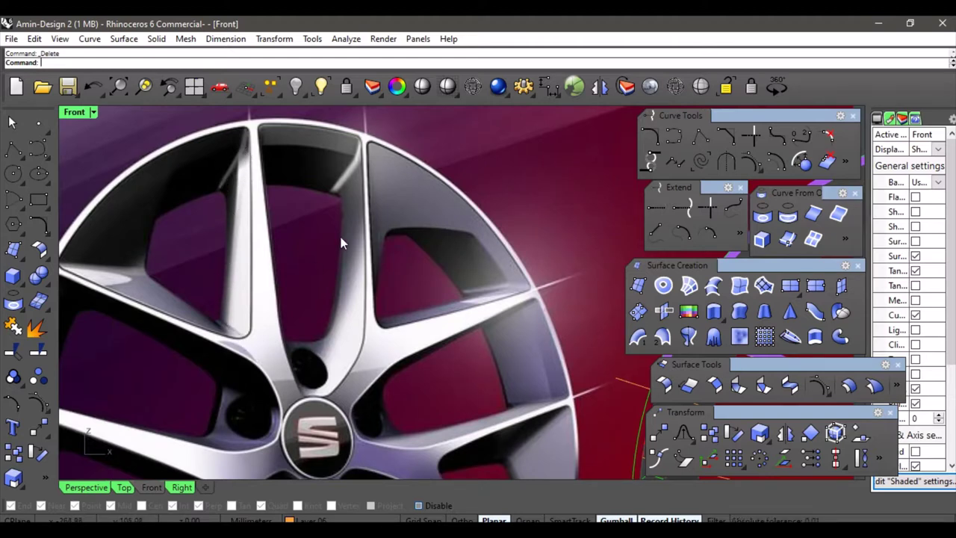
pyautogui.scroll(-2, 345, 209)
pyautogui.scroll(-2, 343, 207)
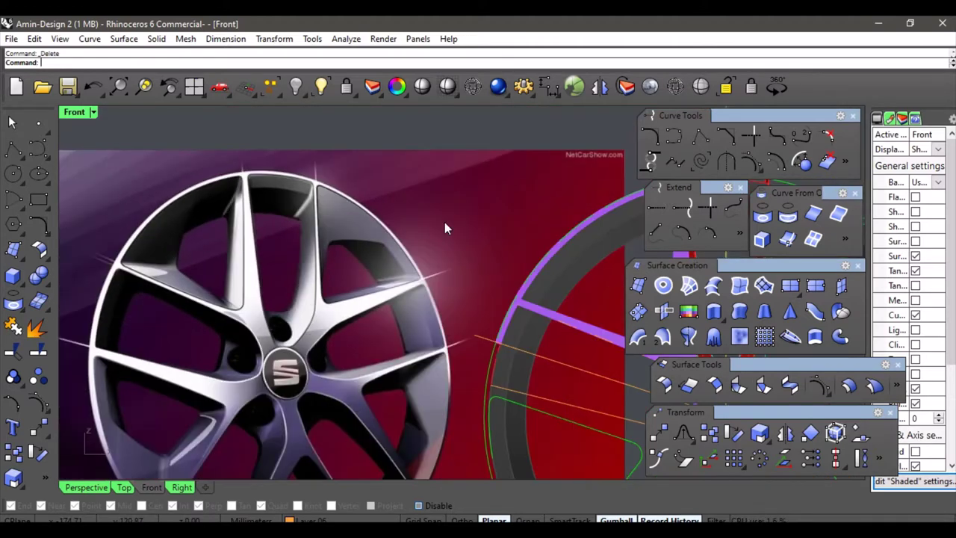
pyautogui.press('Right')
pyautogui.press('Right')
pyautogui.press('Right')
pyautogui.press('Right')
pyautogui.press('Right')
pyautogui.press('Right')
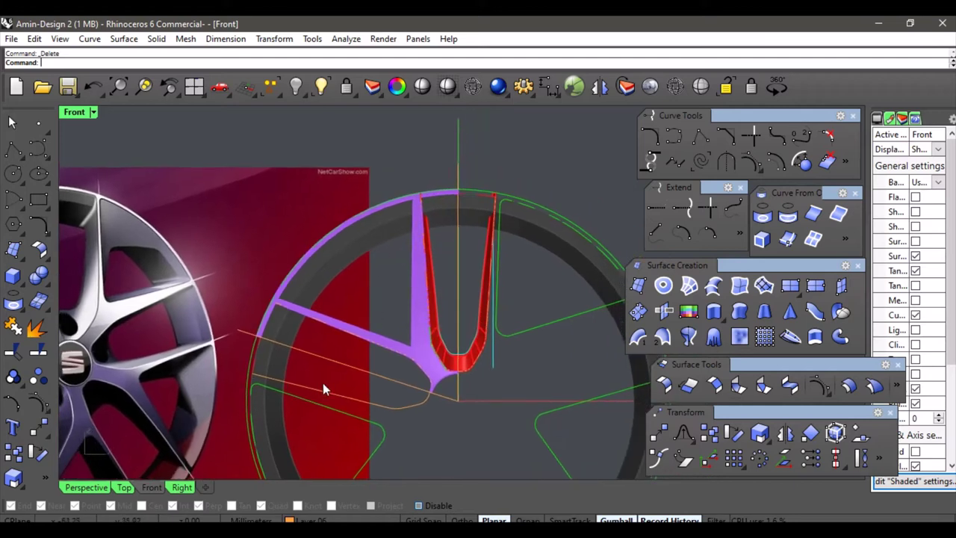
# - Shade the Perspective view and examine the re-cut spoke face beside the red spoke wall and the reference photo
pyautogui.click(87, 487)
pyautogui.scroll(2, 412, 336)
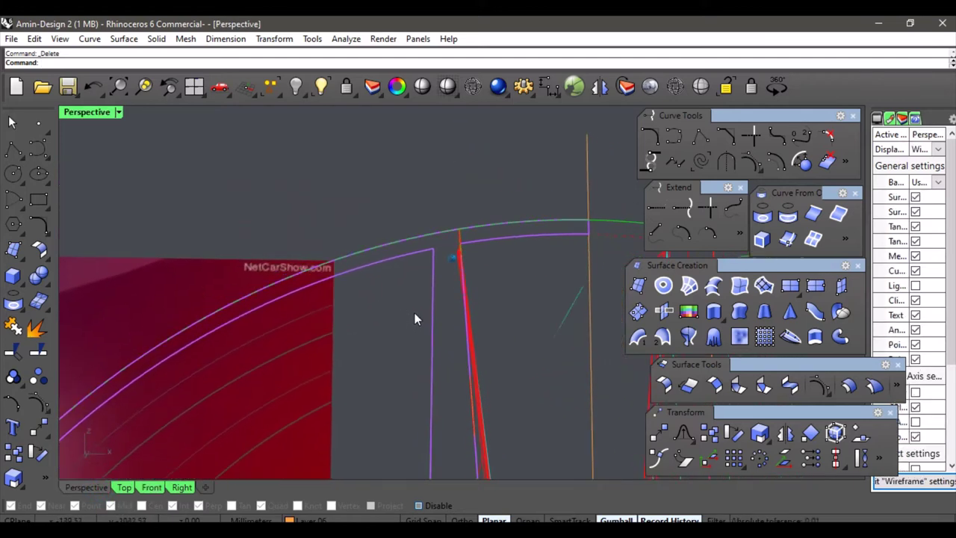
pyautogui.scroll(-3, 434, 125)
pyautogui.click(448, 88)
pyautogui.scroll(-3, 408, 270)
pyautogui.moveTo(409, 269)
pyautogui.mouseDown(button='right')
pyautogui.moveTo(366, 276)
pyautogui.moveTo(389, 290)
pyautogui.moveTo(386, 311)
pyautogui.mouseUp(button='right')
pyautogui.scroll(4, 386, 313)
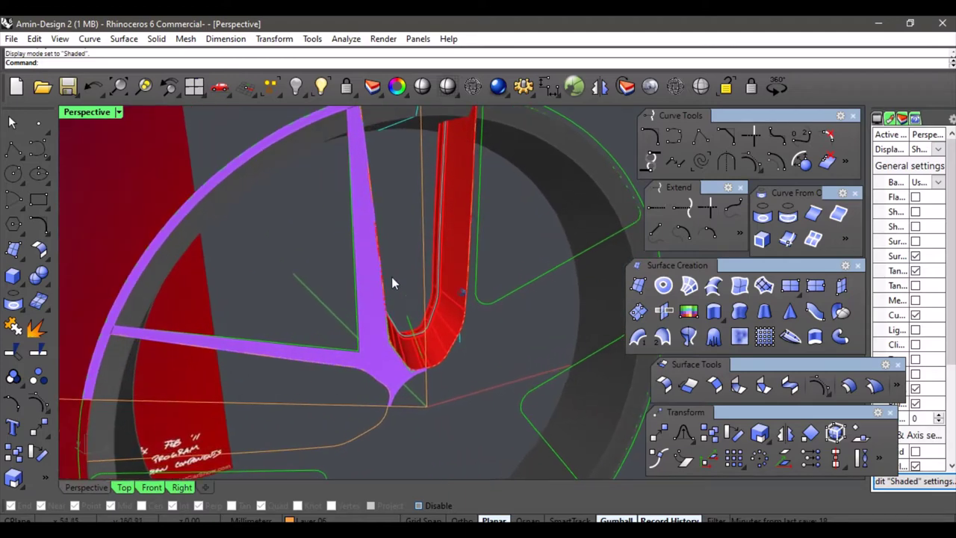
pyautogui.moveTo(391, 277); pyautogui.dragTo(401, 268, button='right')
pyautogui.scroll(-4, 401, 268)
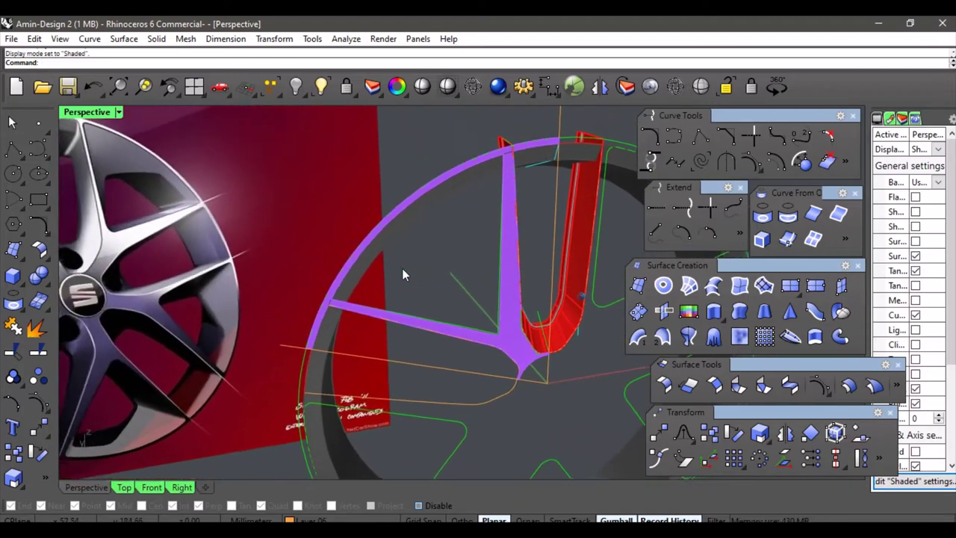
pyautogui.scroll(-2, 401, 268)
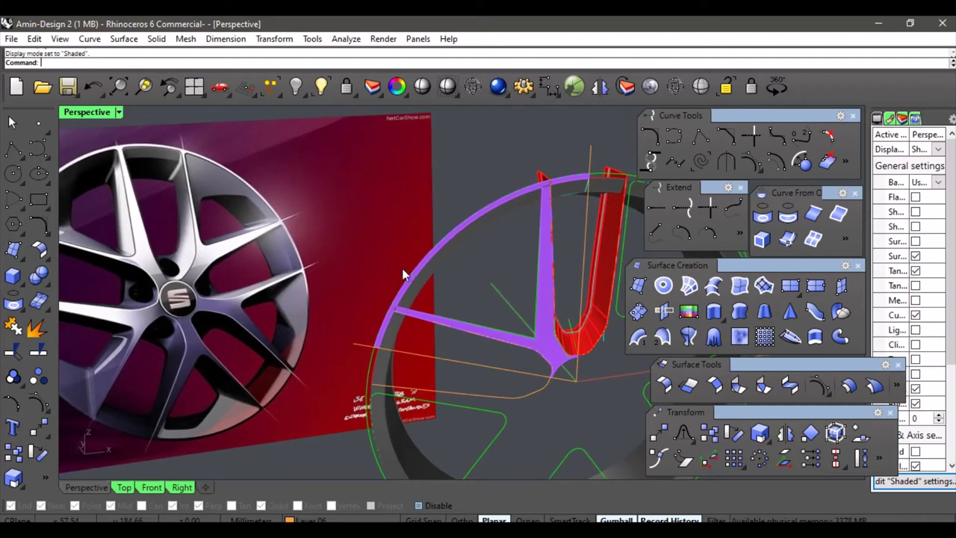
pyautogui.scroll(4, 401, 268)
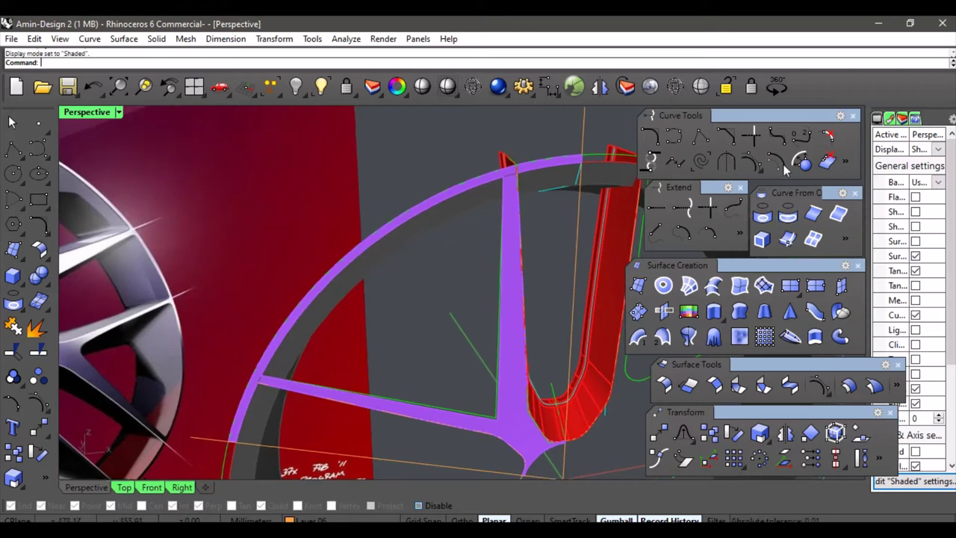
# - Hide the closed window outline curve lying over the purple spoke face
pyautogui.click(700, 141)
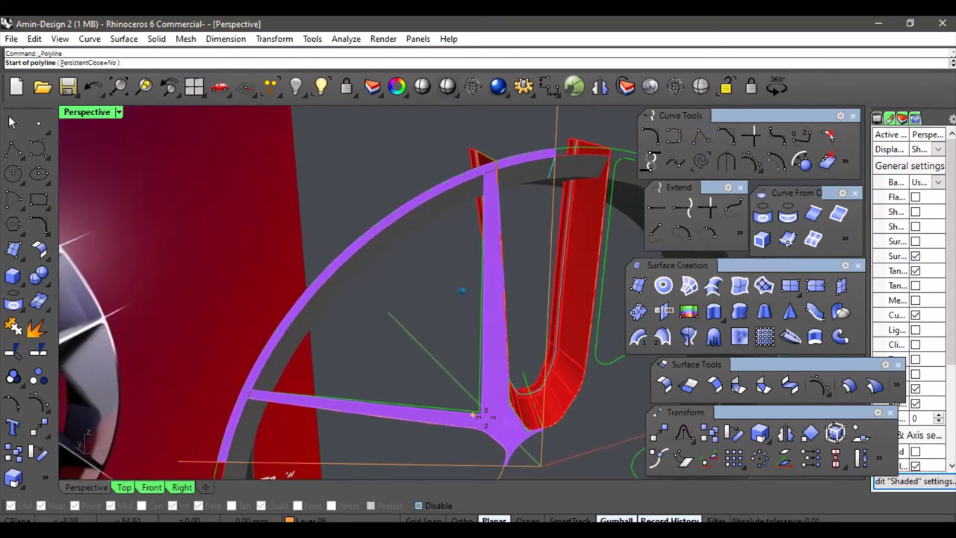
pyautogui.scroll(5, 483, 419)
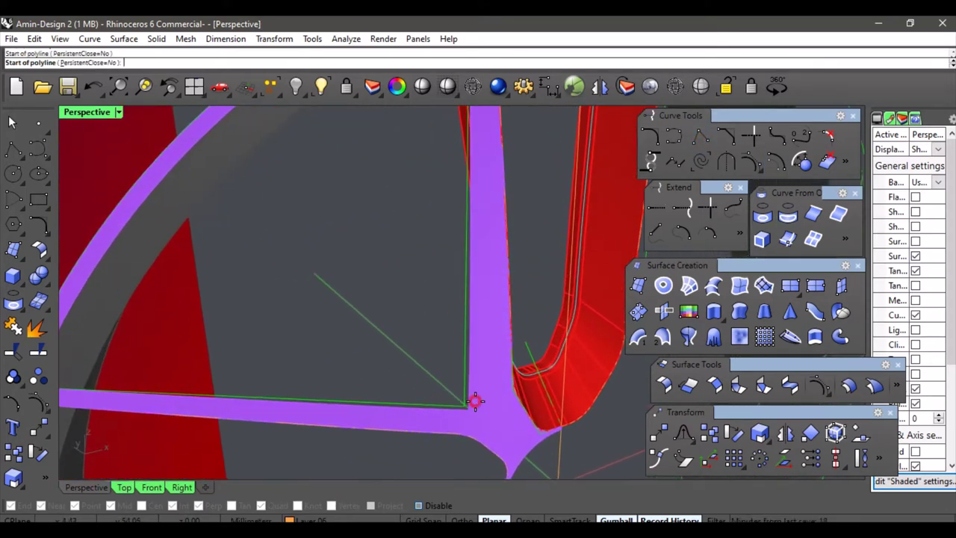
pyautogui.click(463, 381)
pyautogui.scroll(-3, 411, 172)
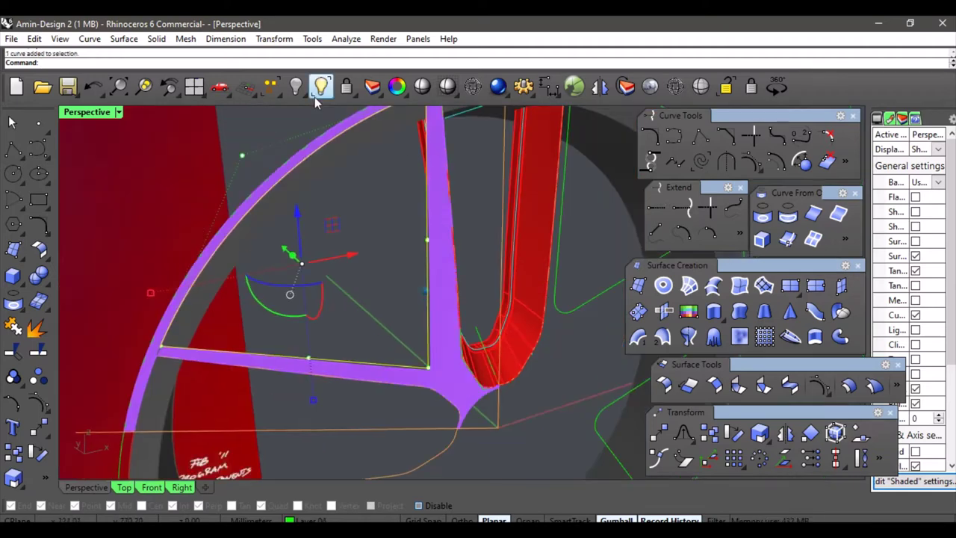
pyautogui.click(297, 86)
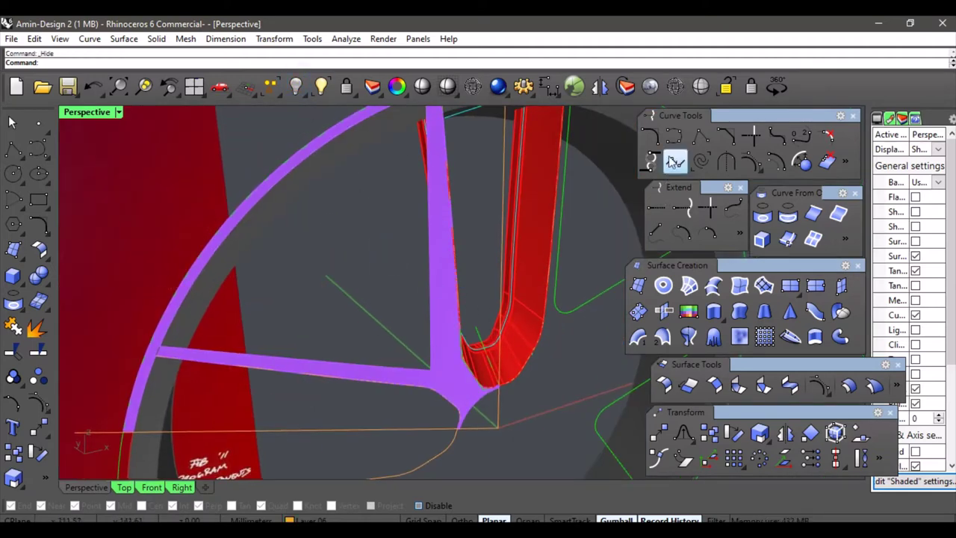
# - Draw a short straight polyline from the window's sharp inner corner, running back into the wheel's depth
pyautogui.click(701, 135)
pyautogui.scroll(4, 407, 378)
pyautogui.scroll(3, 417, 379)
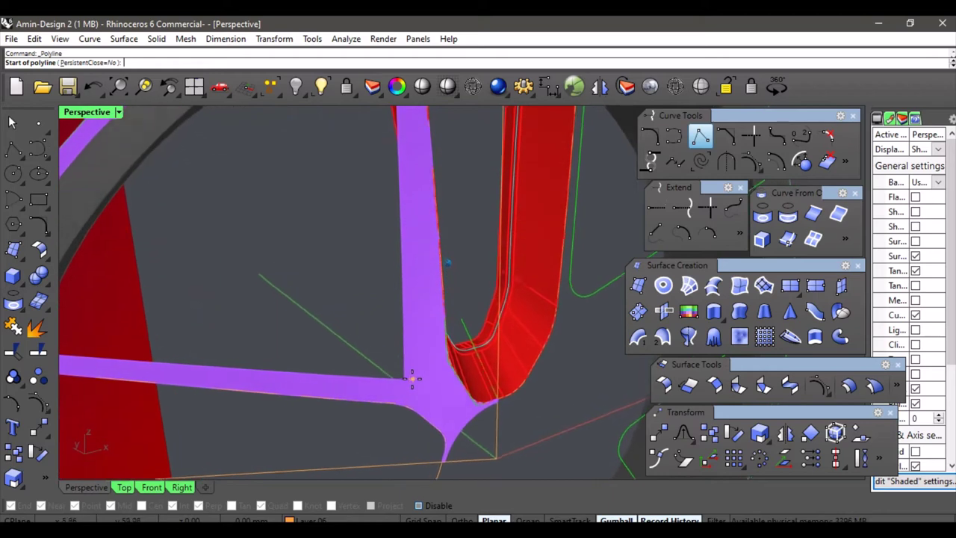
pyautogui.click(404, 379)
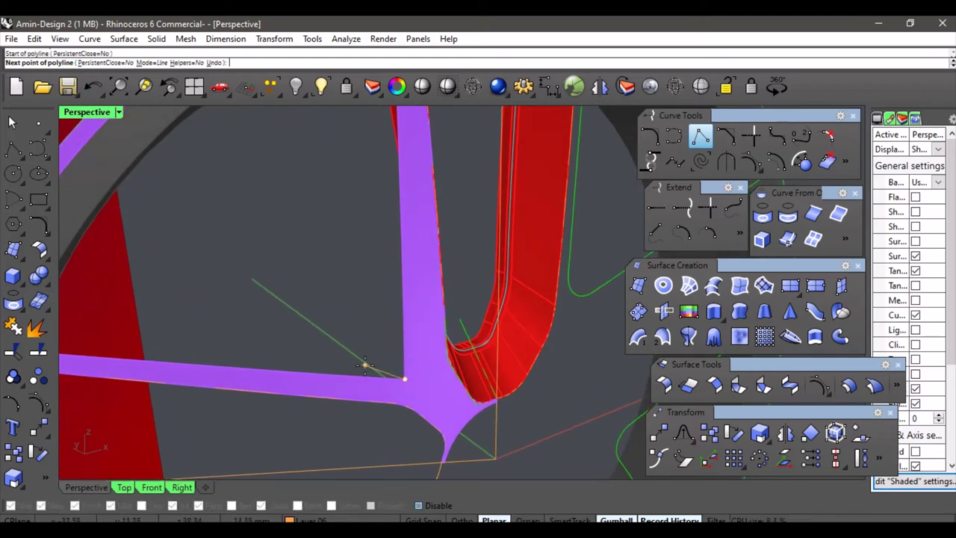
pyautogui.moveTo(365, 339); pyautogui.dragTo(353, 358, button='right')
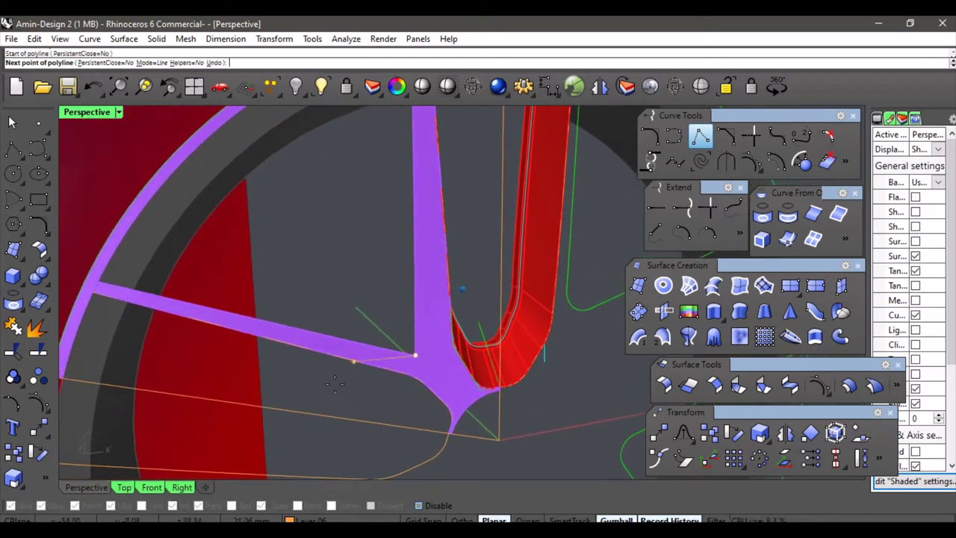
pyautogui.moveTo(306, 437); pyautogui.dragTo(407, 354, button='right')
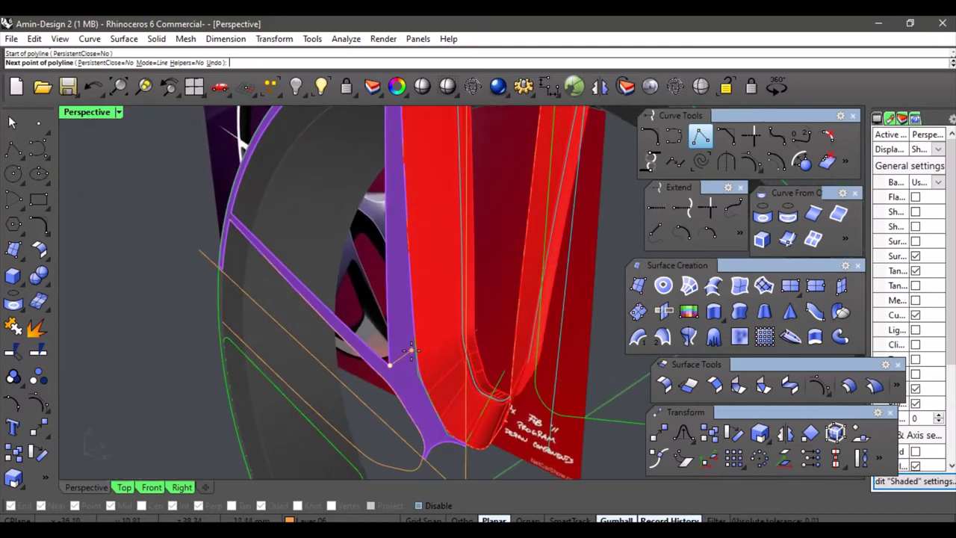
pyautogui.keyDown('shift'); pyautogui.click(416, 349); pyautogui.keyUp('shift')
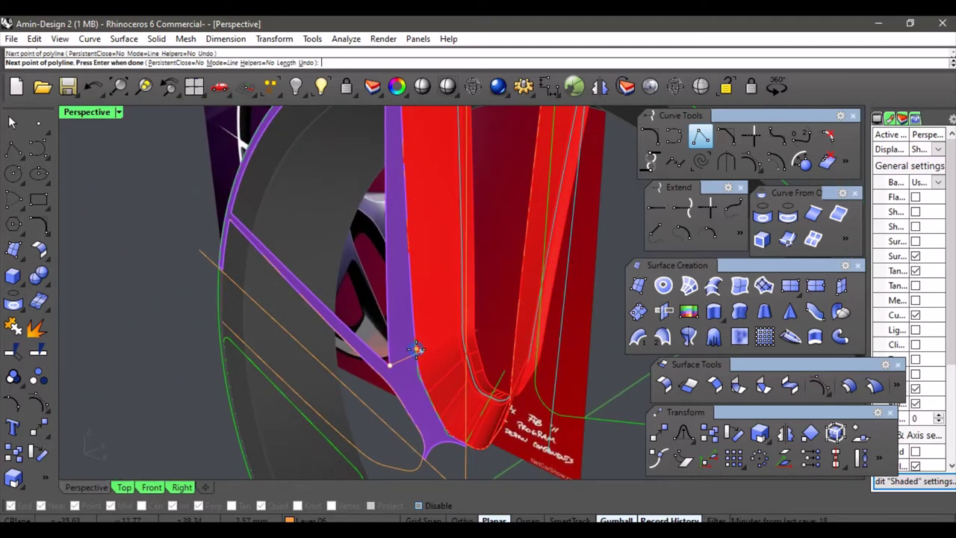
pyautogui.rightClick(415, 349)
# - Raise the rear end point of the short line vertically so that the line slopes away from the window corner
pyautogui.moveTo(415, 349); pyautogui.dragTo(374, 373, button='right')
pyautogui.click(447, 386)
pyautogui.moveTo(409, 380); pyautogui.dragTo(408, 378)
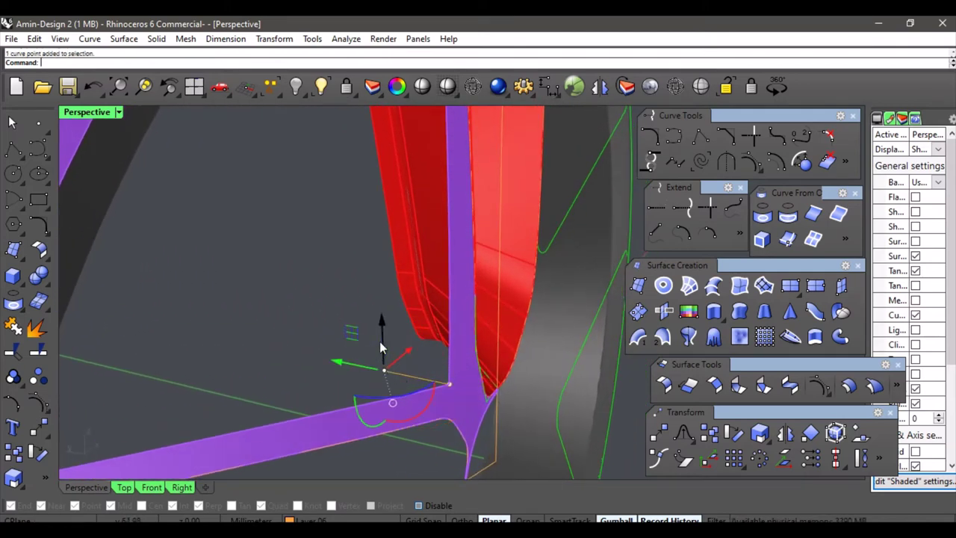
pyautogui.moveTo(383, 335); pyautogui.dragTo(369, 334)
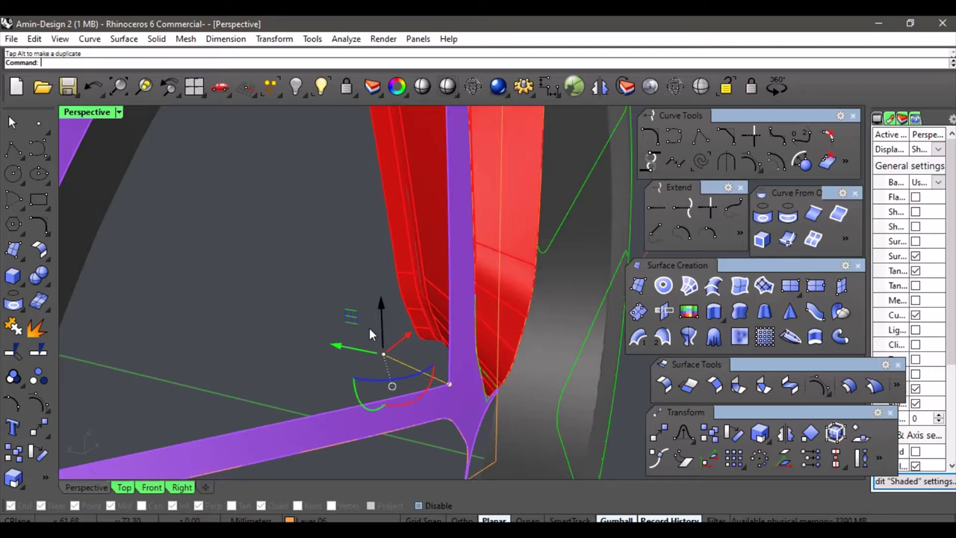
pyautogui.click(313, 274)
pyautogui.moveTo(312, 274); pyautogui.dragTo(393, 376, button='right')
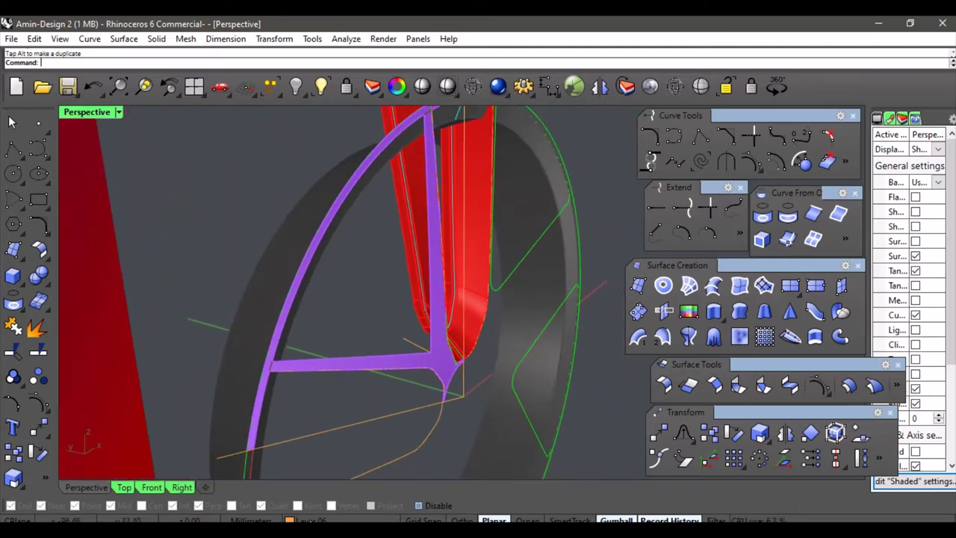
# - Make Layer 04 current and sweep the short line along the window's near-vertical spoke edge with the Freeform frame style
pyautogui.click(307, 520)
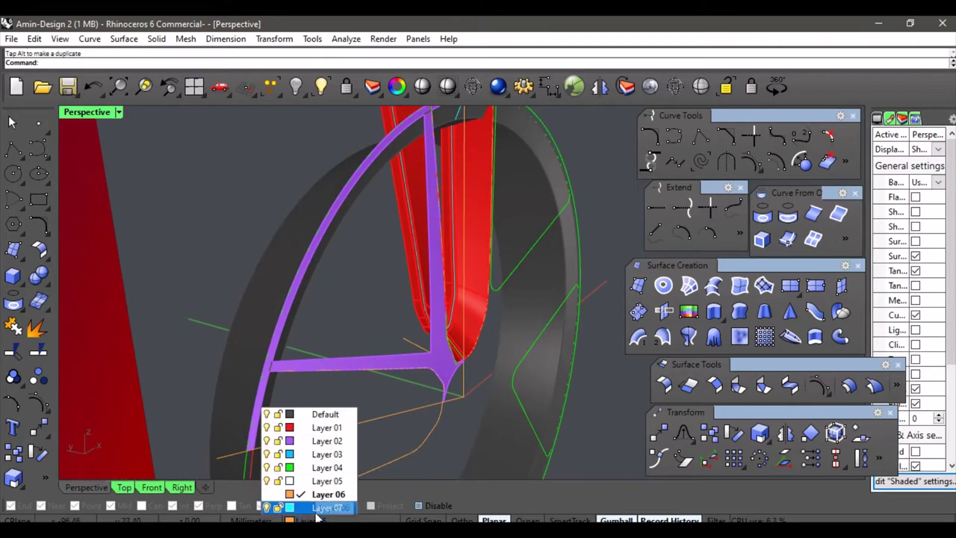
pyautogui.click(327, 467)
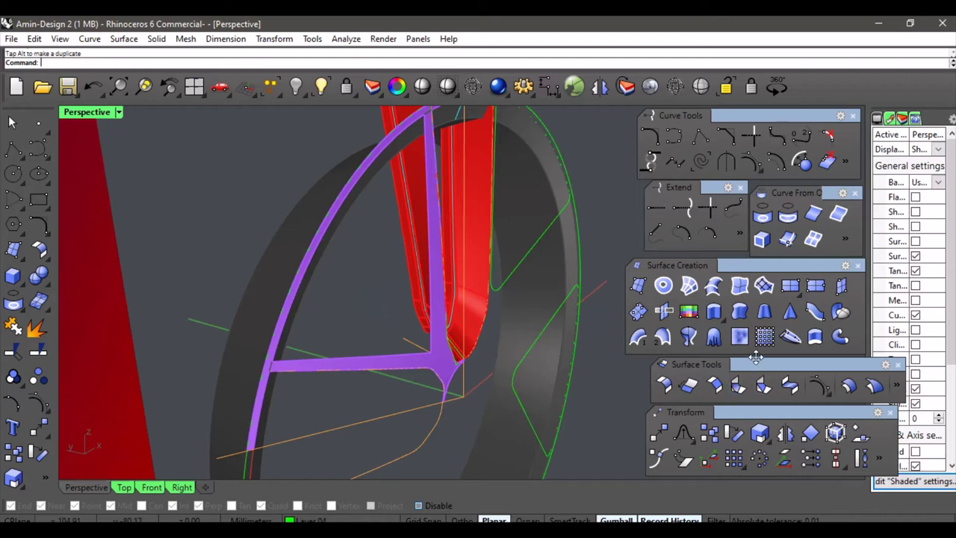
pyautogui.click(639, 339)
pyautogui.scroll(4, 433, 344)
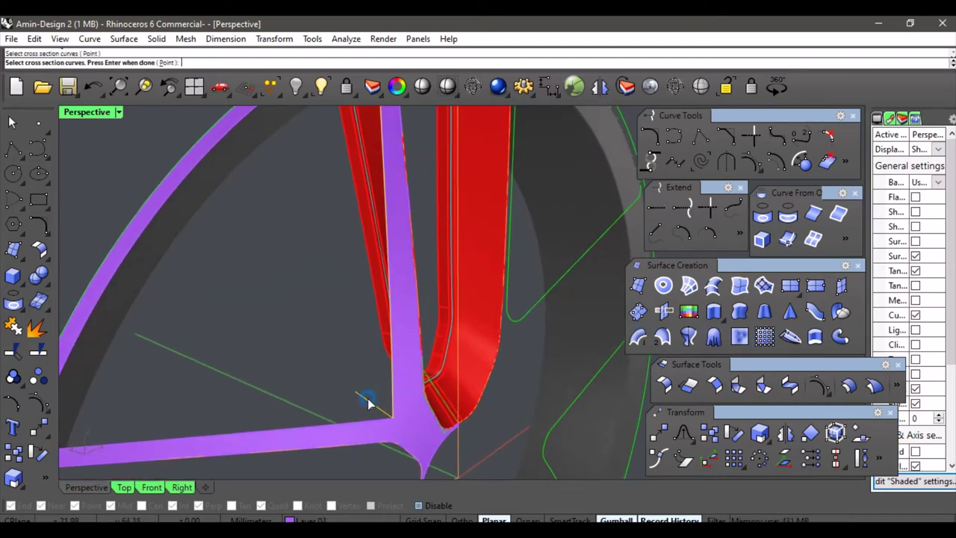
pyautogui.press('Return')
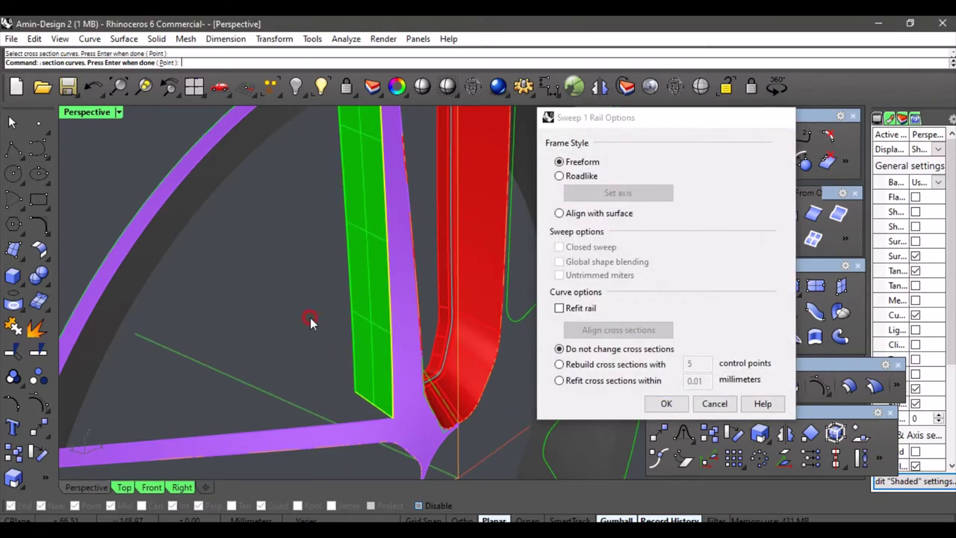
pyautogui.press('Return')
# - Select the sweep's short profile line at the window corner and turn on its control points
pyautogui.moveTo(307, 317); pyautogui.dragTo(438, 287, button='right')
pyautogui.scroll(-5, 423, 291)
pyautogui.scroll(8, 441, 293)
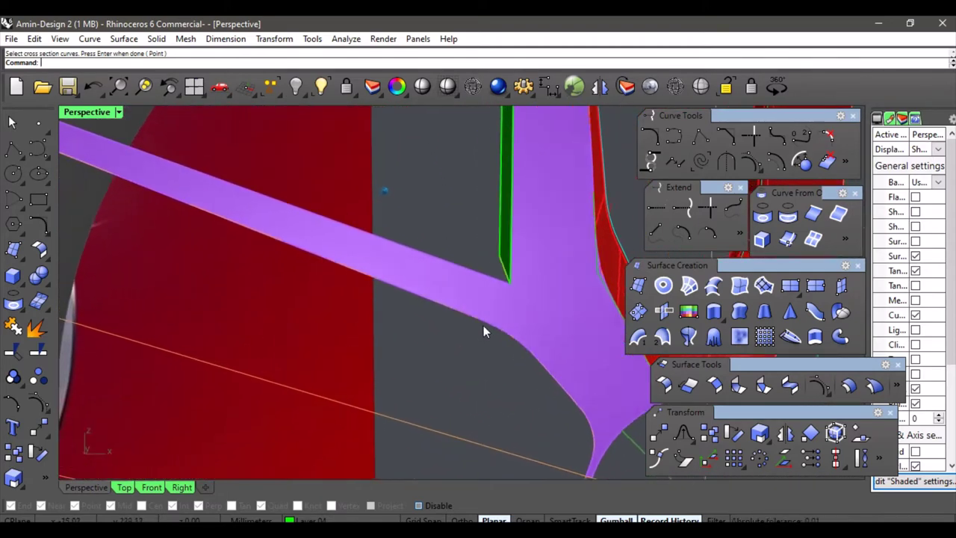
pyautogui.click(540, 277)
pyautogui.click(571, 315)
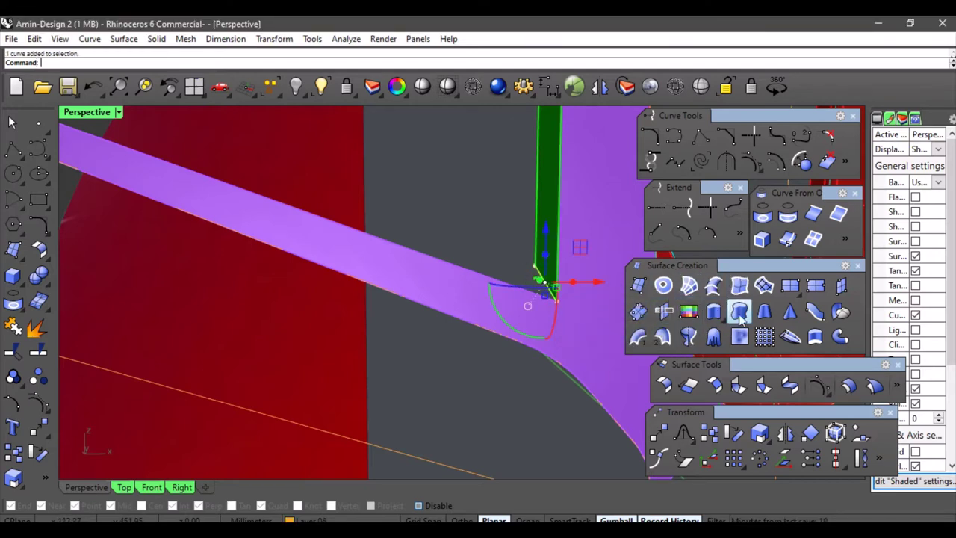
pyautogui.click(818, 385)
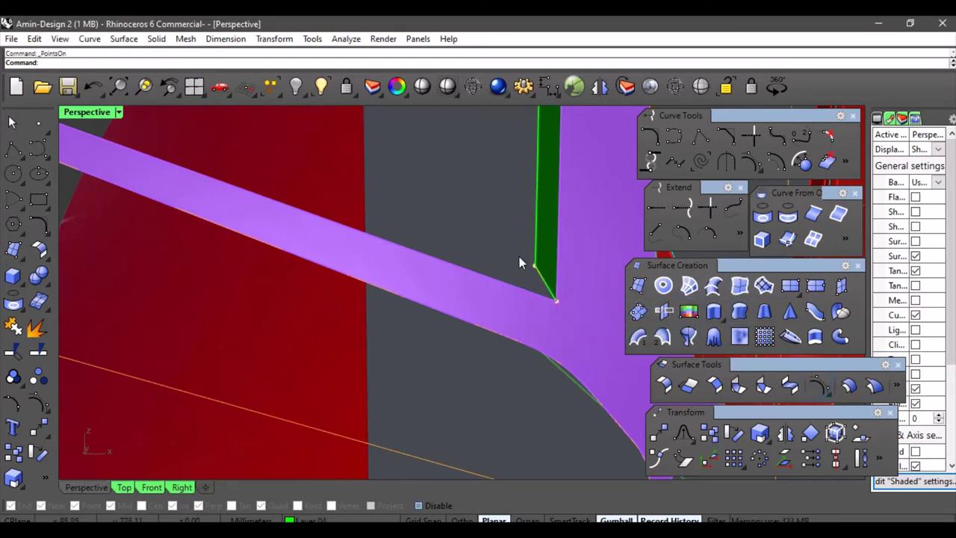
# - In the Front view, shift the profile line's rear end point away from the spoke and slightly upward to widen the green wall
pyautogui.moveTo(528, 256); pyautogui.dragTo(573, 245)
pyautogui.moveTo(573, 245); pyautogui.dragTo(543, 304, button='right')
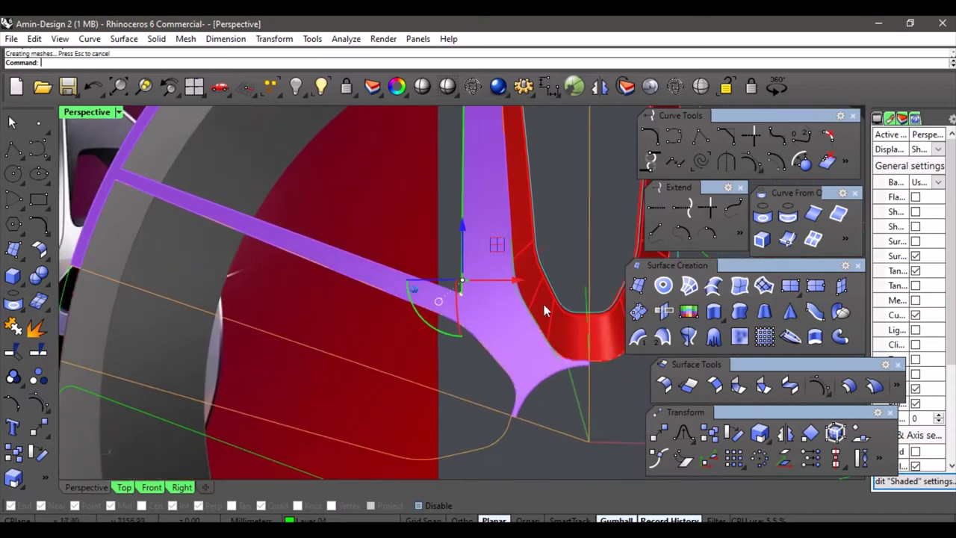
pyautogui.click(152, 487)
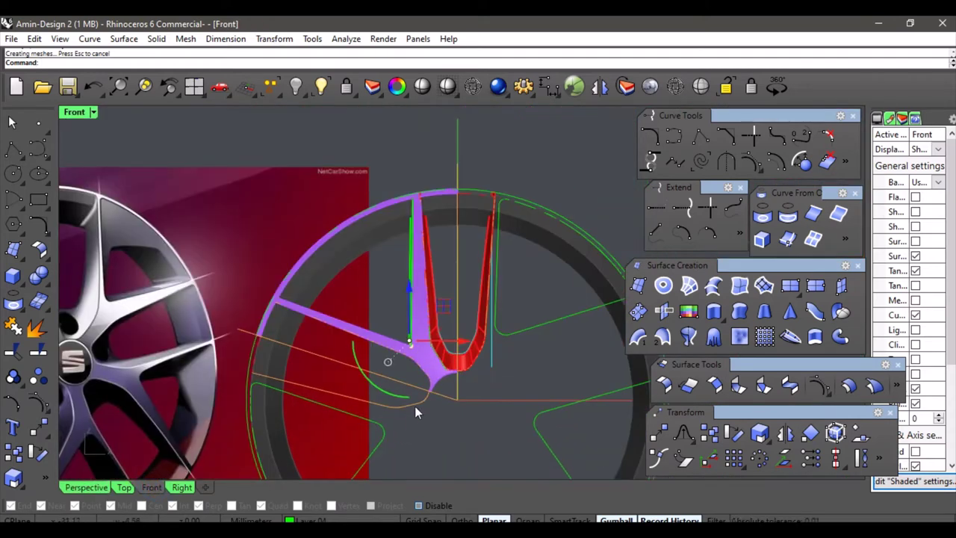
pyautogui.scroll(10, 409, 342)
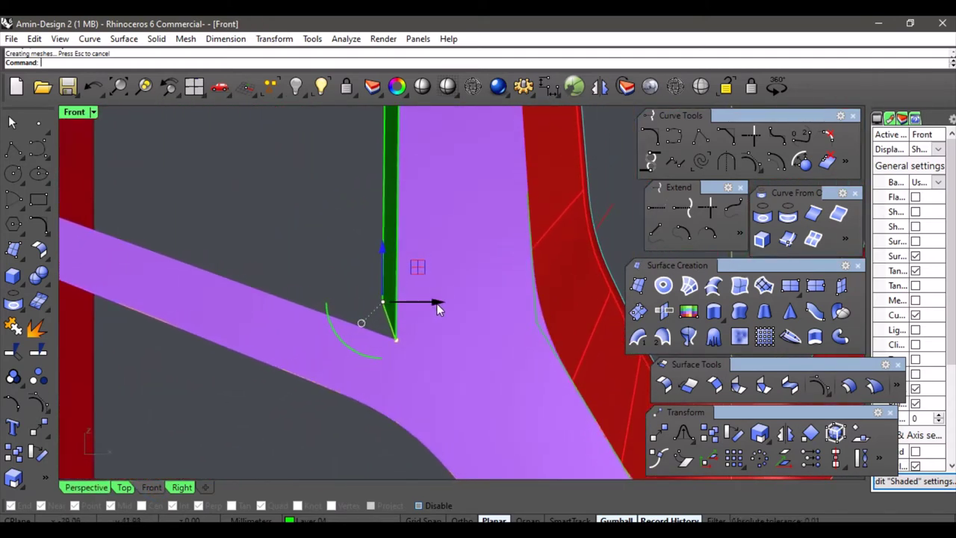
pyautogui.moveTo(438, 309); pyautogui.dragTo(425, 300)
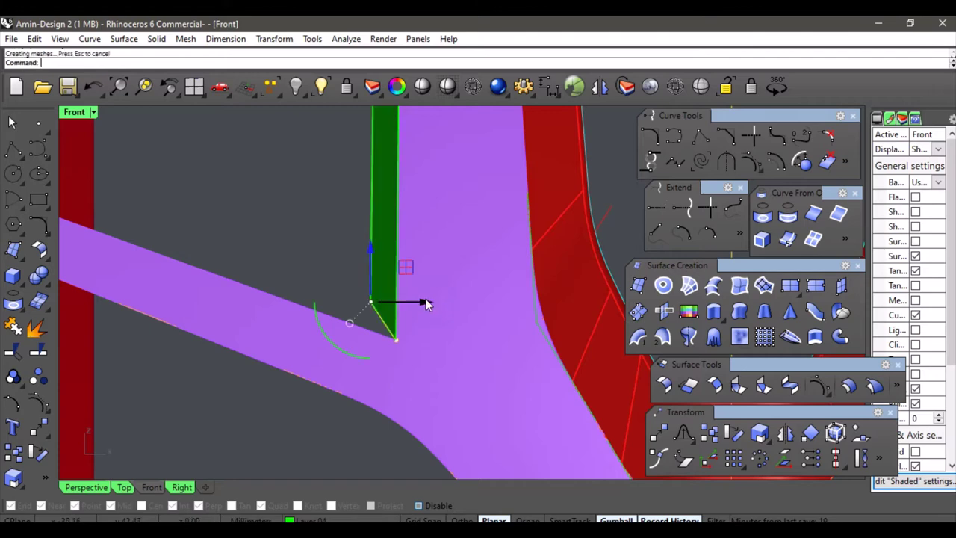
pyautogui.moveTo(408, 267); pyautogui.dragTo(404, 251)
pyautogui.click(305, 212)
# - Check the green wall against the reference photo and move the profile's rear end point farther into the window and upward
pyautogui.scroll(-8, 317, 236)
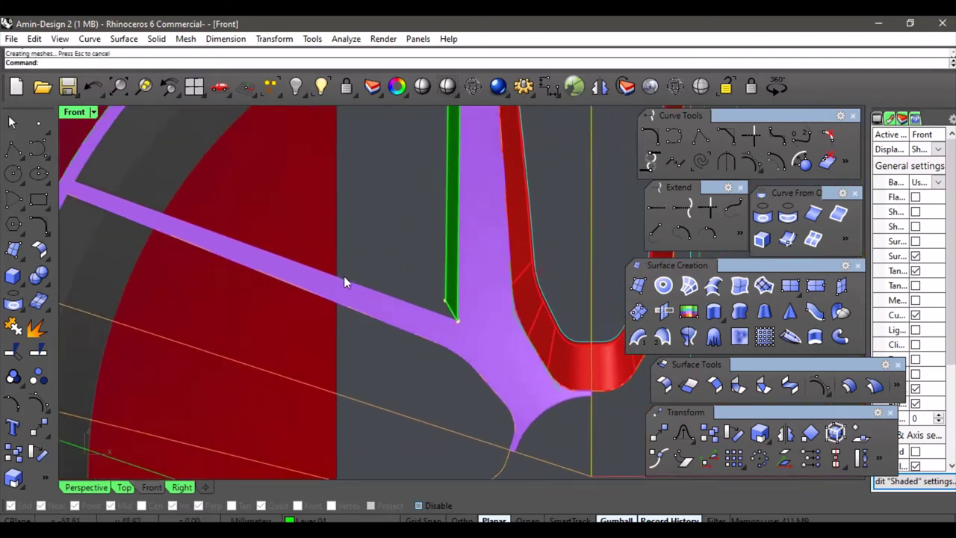
pyautogui.scroll(-5, 344, 282)
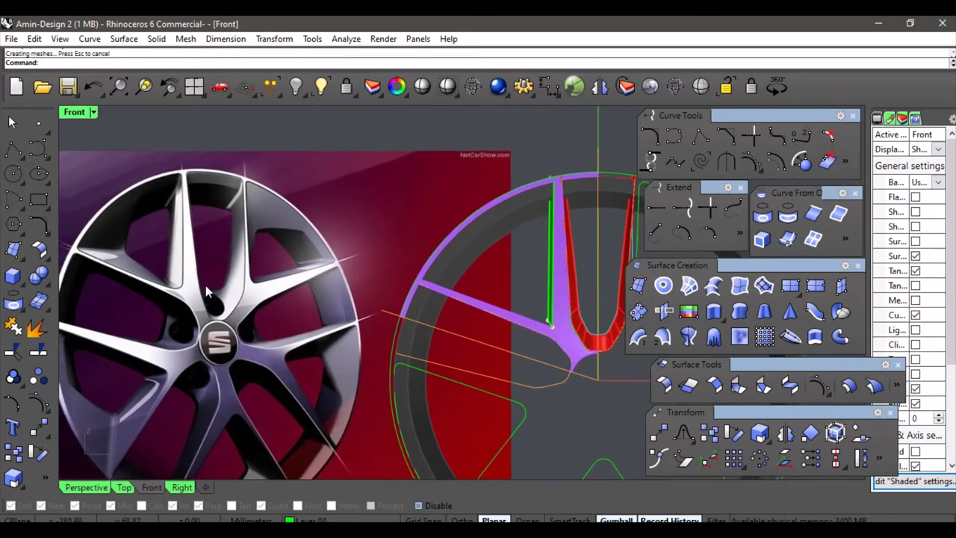
pyautogui.scroll(3, 206, 285)
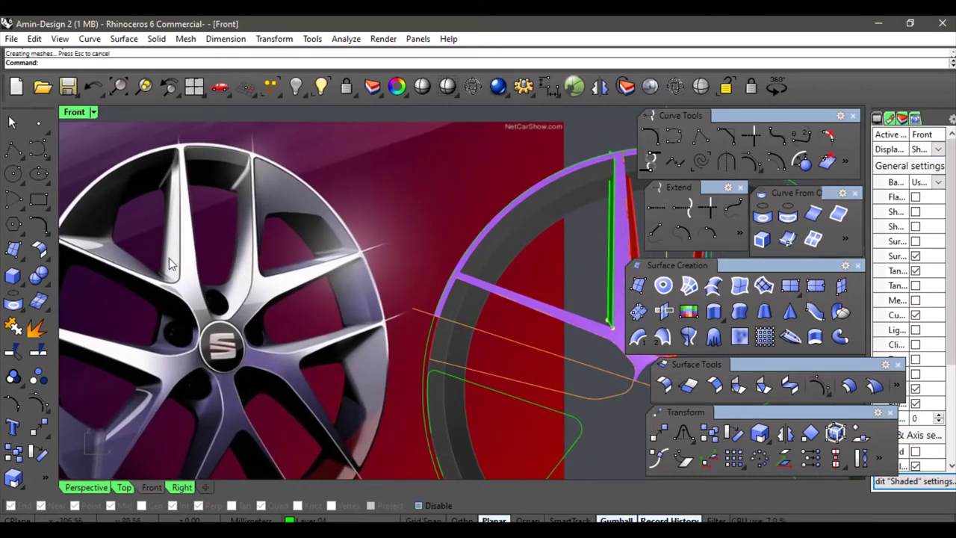
pyautogui.scroll(-3, 195, 269)
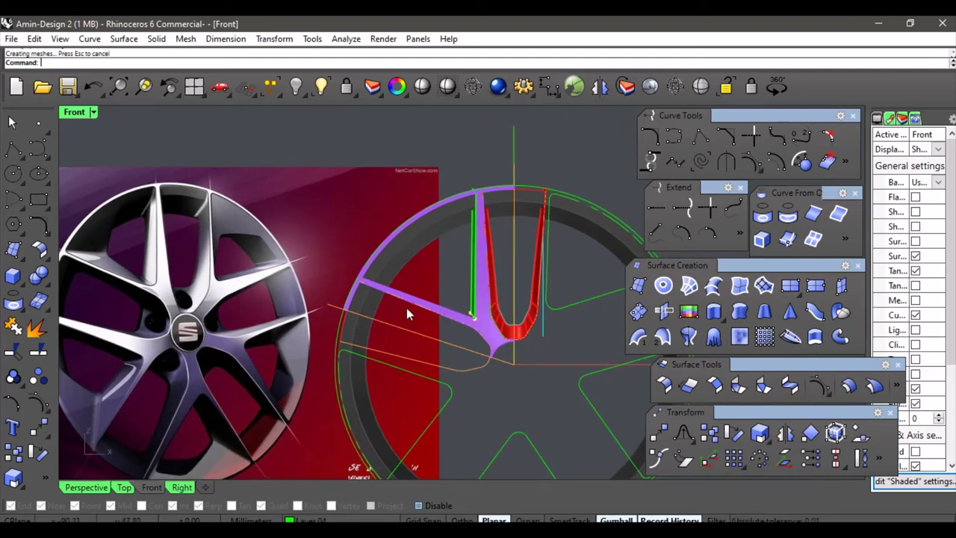
pyautogui.scroll(5, 407, 312)
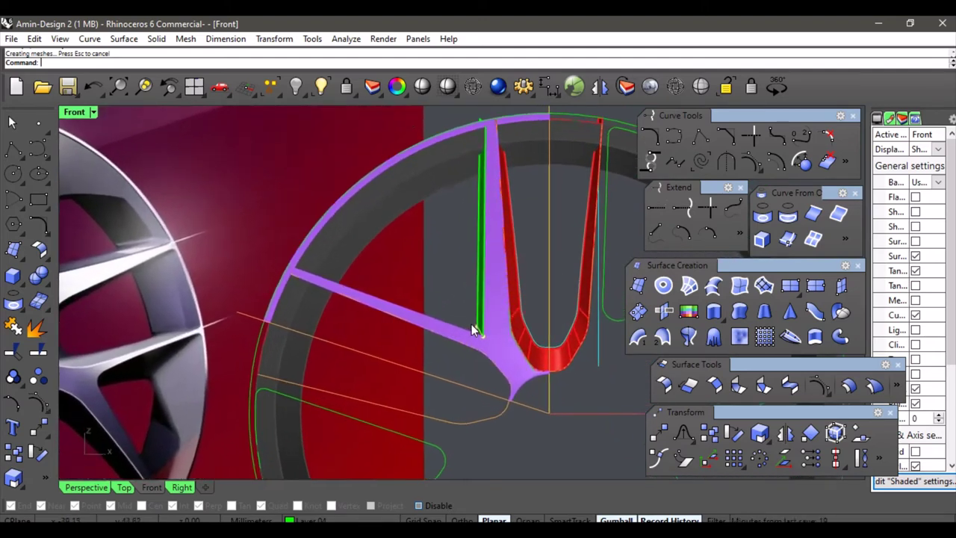
pyautogui.click(479, 337)
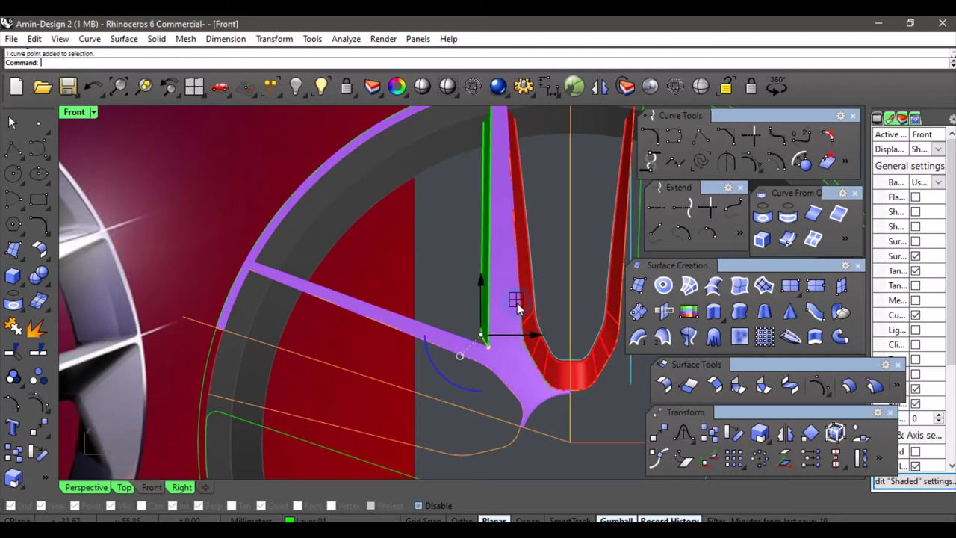
pyautogui.moveTo(517, 305); pyautogui.dragTo(514, 299)
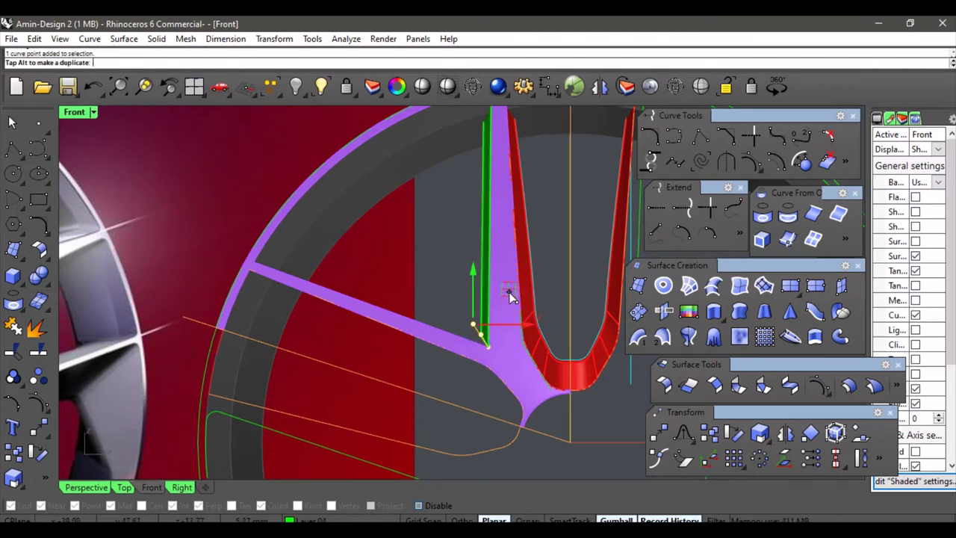
pyautogui.moveTo(507, 292); pyautogui.dragTo(499, 291)
# - Compare the widened green side wall with the spoke walls of the reference wheel photo in the Front view
pyautogui.scroll(-3, 449, 263)
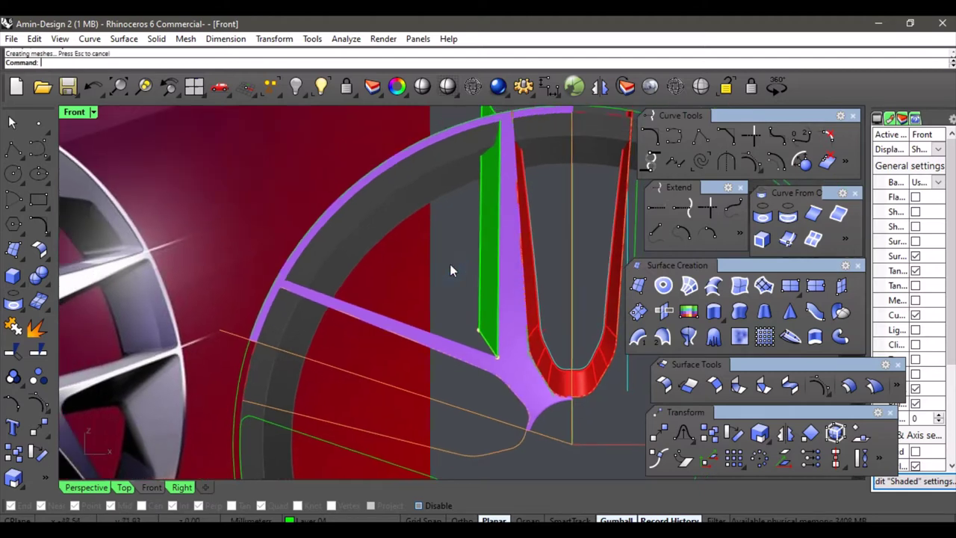
pyautogui.scroll(1, 171, 250)
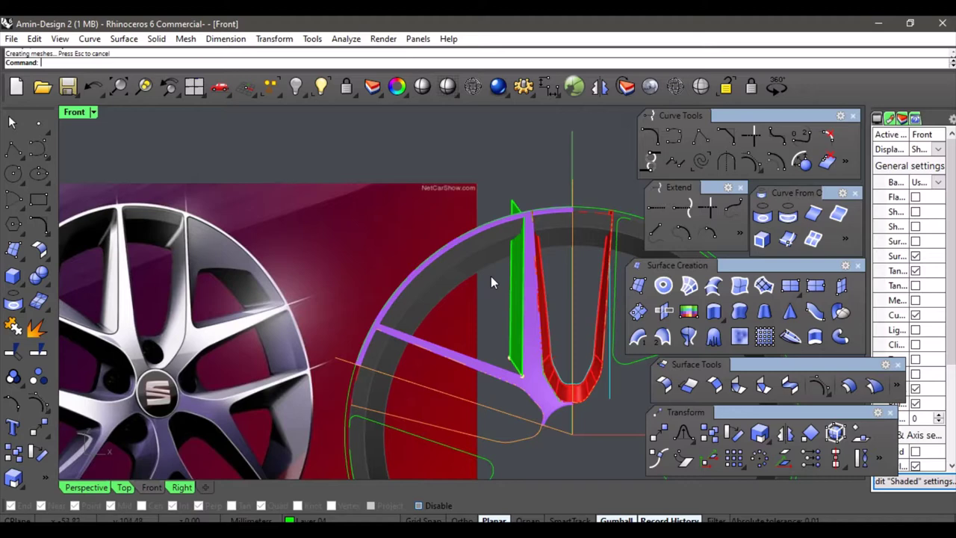
pyautogui.scroll(3, 490, 283)
pyautogui.scroll(-2, 491, 282)
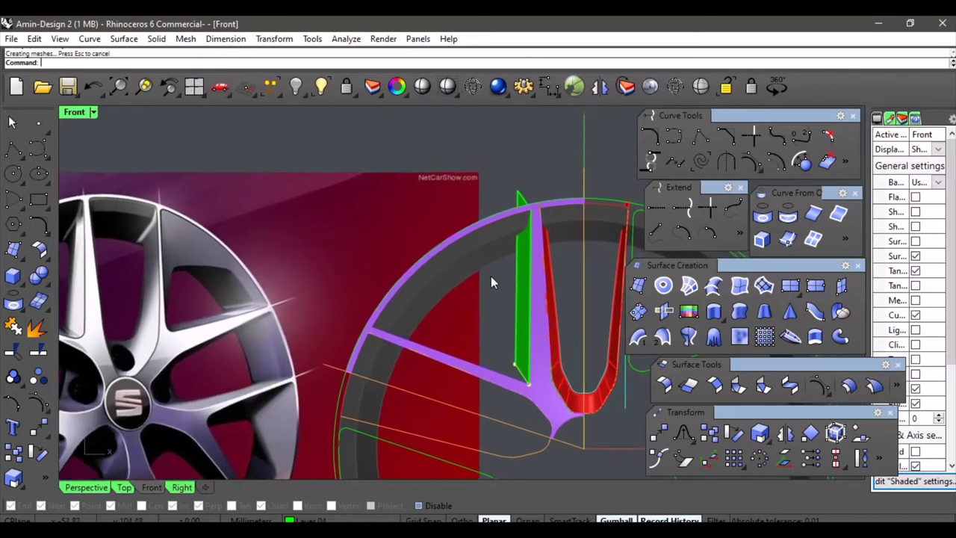
pyautogui.scroll(3, 489, 282)
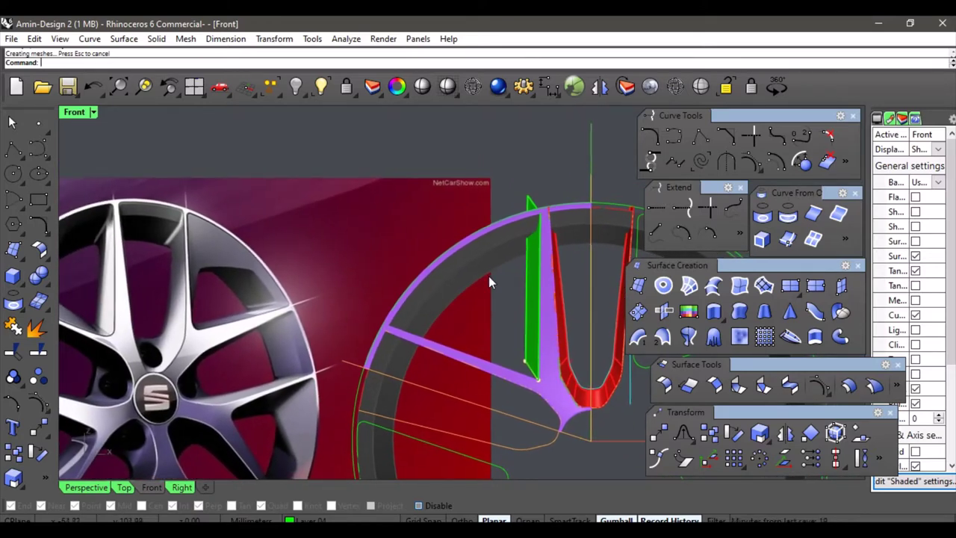
pyautogui.scroll(4, 492, 291)
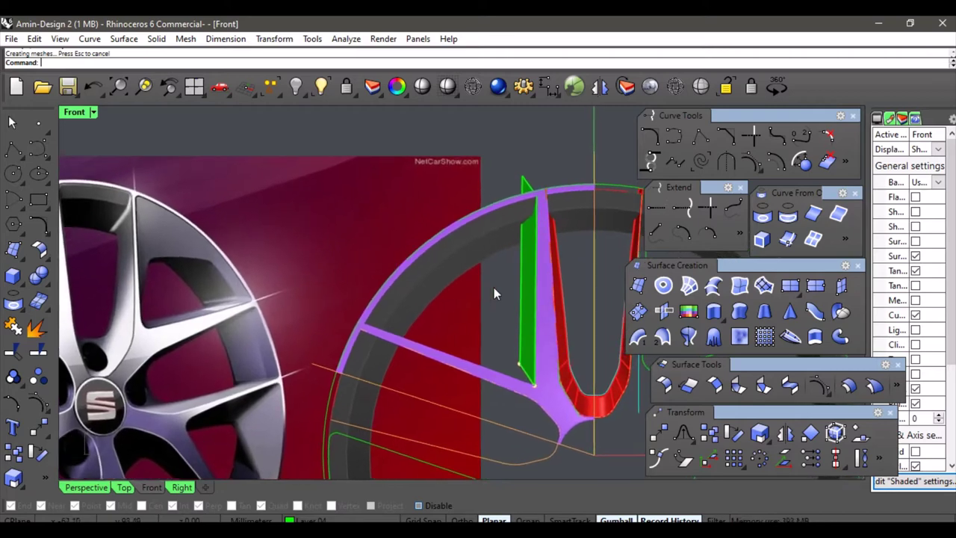
# - In the Perspective view, draw a short straight line on Layer 06 from the green wall's upper spoke corner out into the window
pyautogui.click(87, 487)
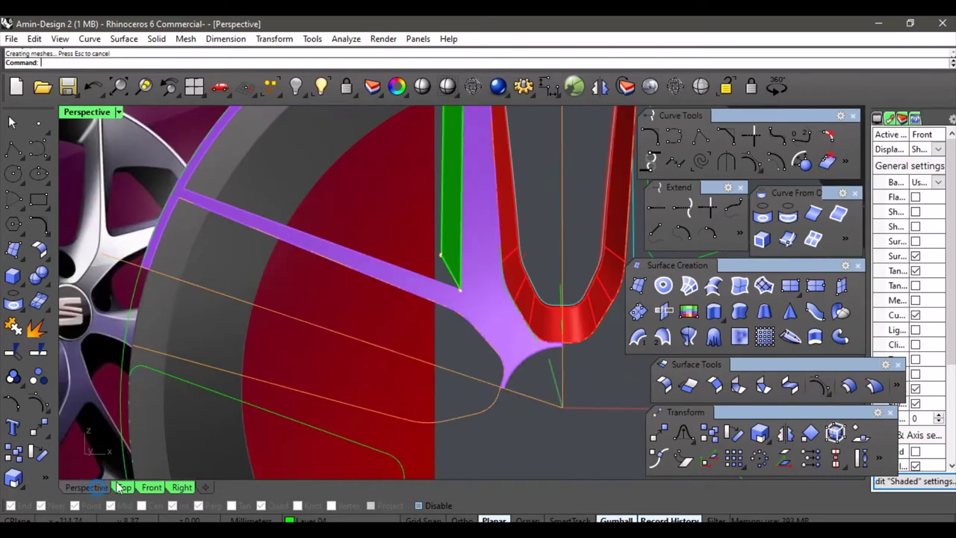
pyautogui.scroll(-4, 450, 341)
pyautogui.scroll(-1, 483, 385)
pyautogui.moveTo(483, 384); pyautogui.dragTo(400, 321, button='right')
pyautogui.scroll(5, 416, 389)
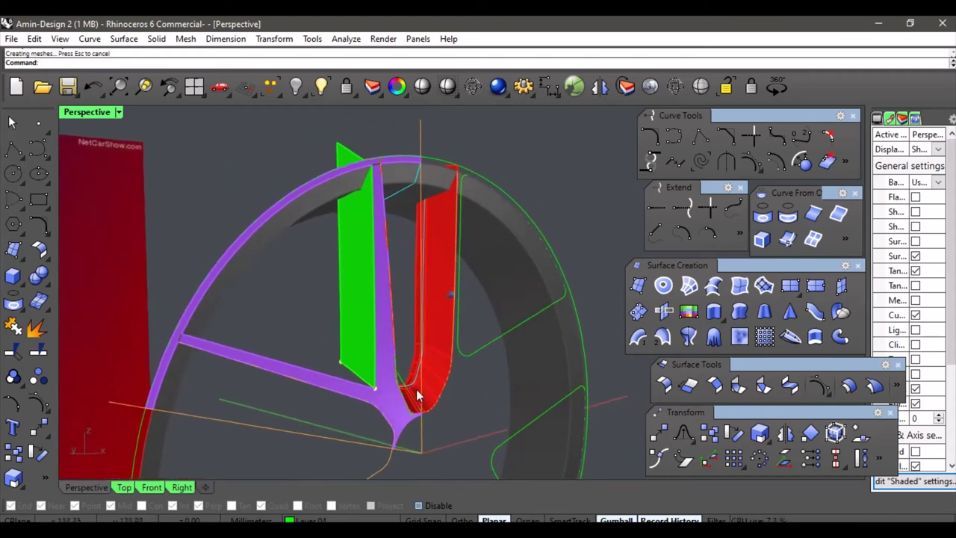
pyautogui.moveTo(443, 365); pyautogui.dragTo(358, 351, button='right')
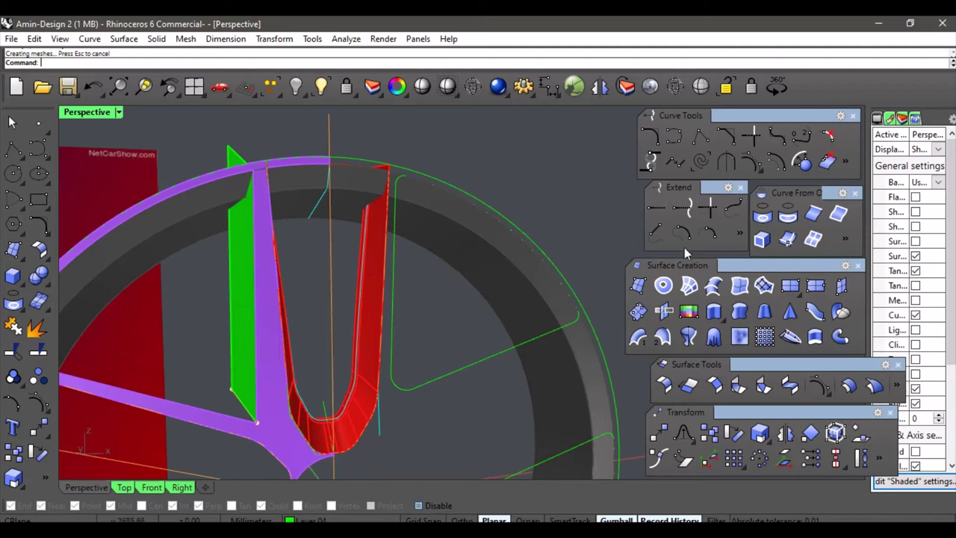
pyautogui.click(700, 136)
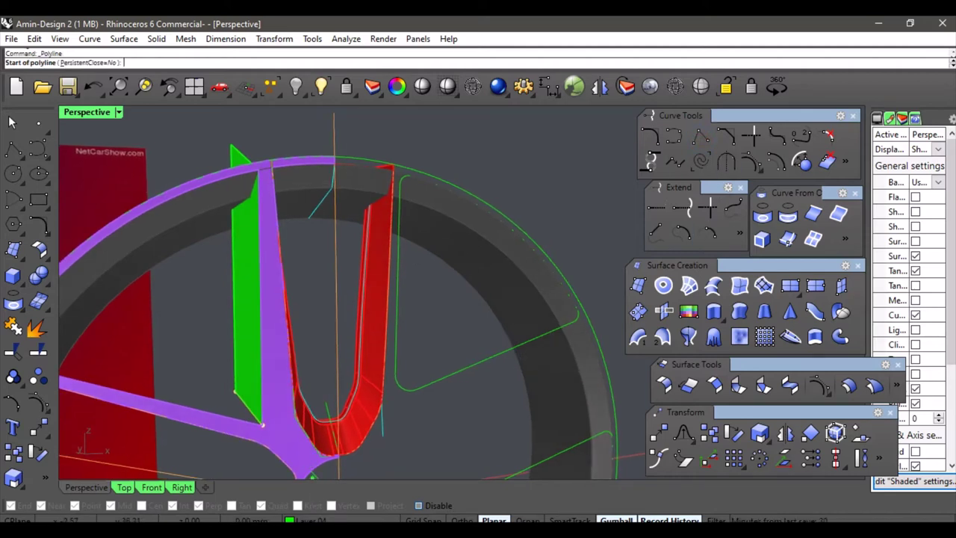
pyautogui.click(313, 519)
pyautogui.click(326, 495)
pyautogui.scroll(5, 270, 157)
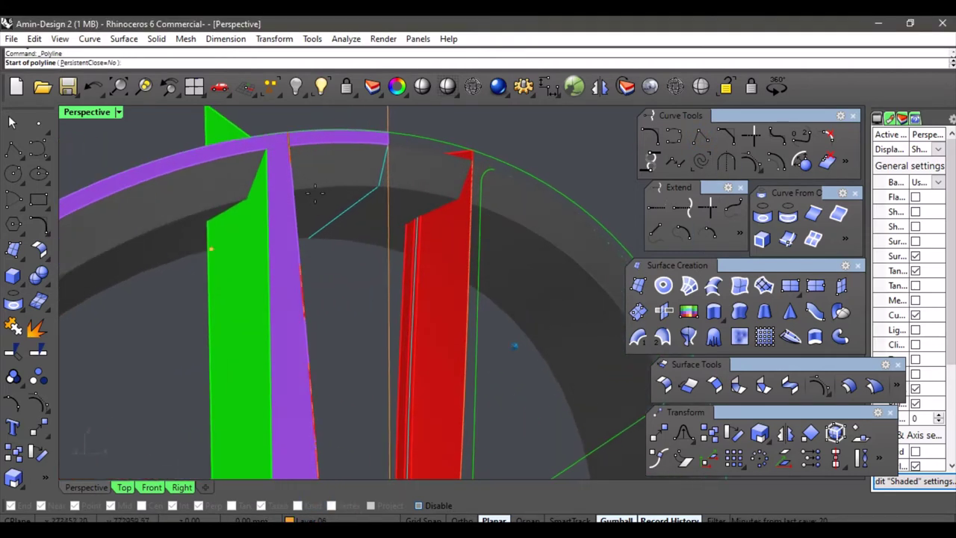
pyautogui.click(270, 151)
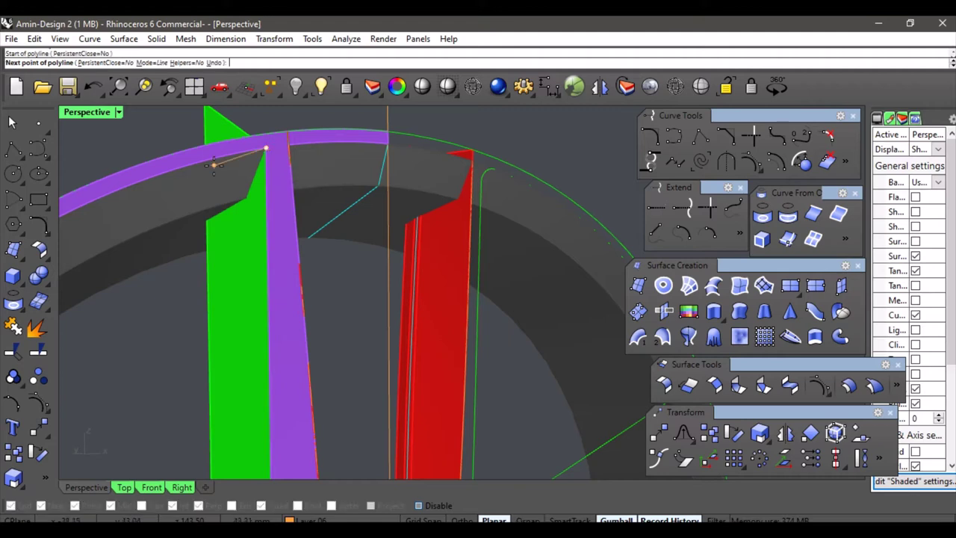
pyautogui.moveTo(214, 166); pyautogui.dragTo(252, 190, button='right')
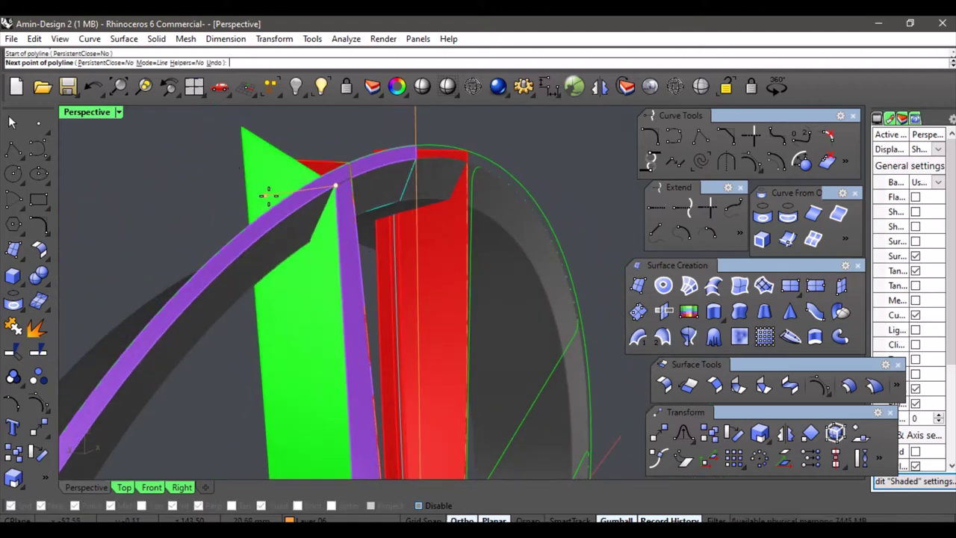
pyautogui.press('Escape')
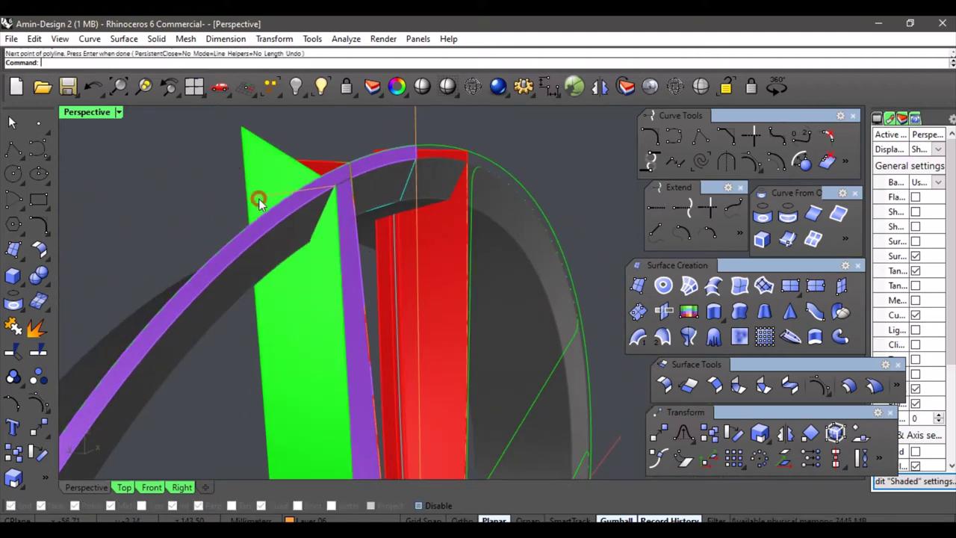
# - Delete the green side wall surface beside the vertical spoke
pyautogui.moveTo(256, 199); pyautogui.dragTo(297, 325, button='right')
pyautogui.click(253, 328)
pyautogui.press('Delete')
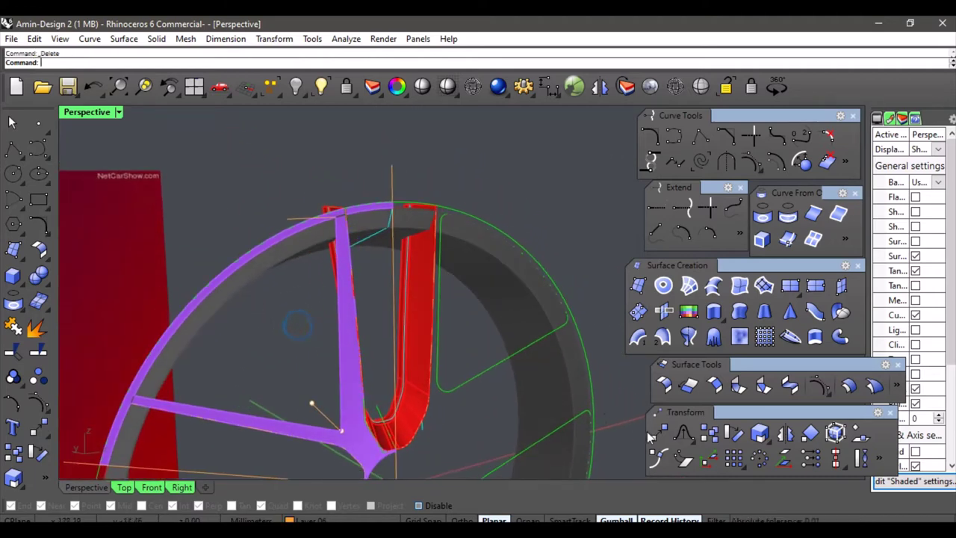
# - Create a Sweep 2 Rails surface using the short lower and upper lines as rails and the spoke edge as cross section
pyautogui.click(662, 338)
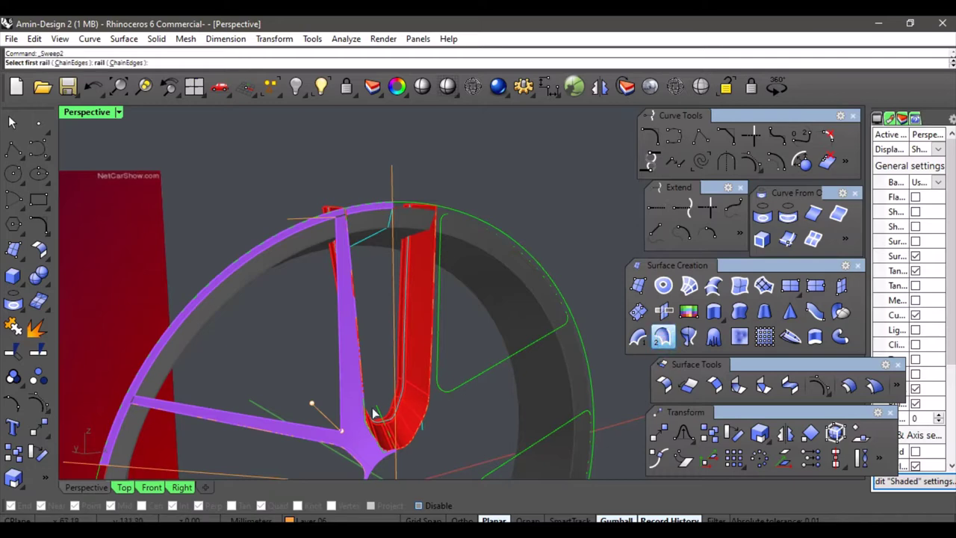
pyautogui.moveTo(358, 406); pyautogui.dragTo(333, 425, button='right')
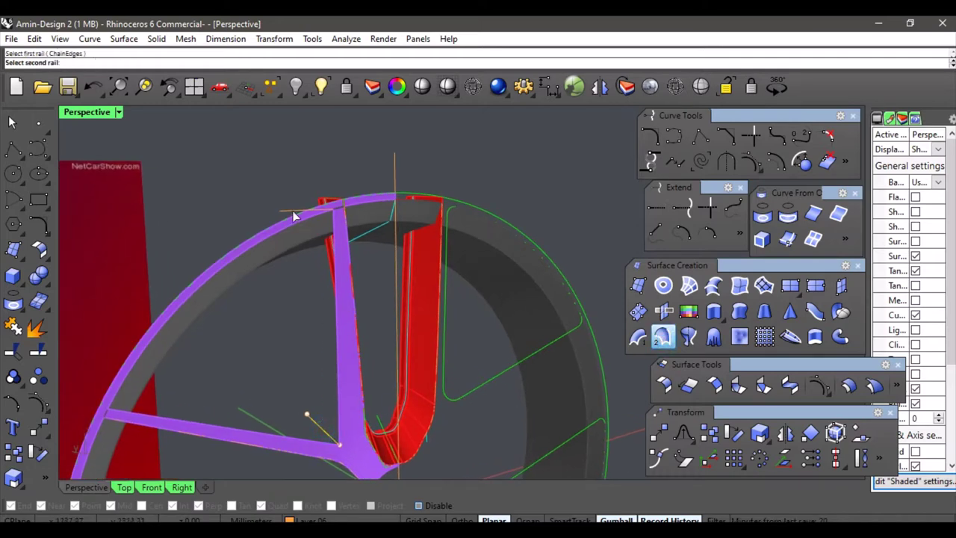
pyautogui.click(335, 341)
pyautogui.rightClick(280, 329)
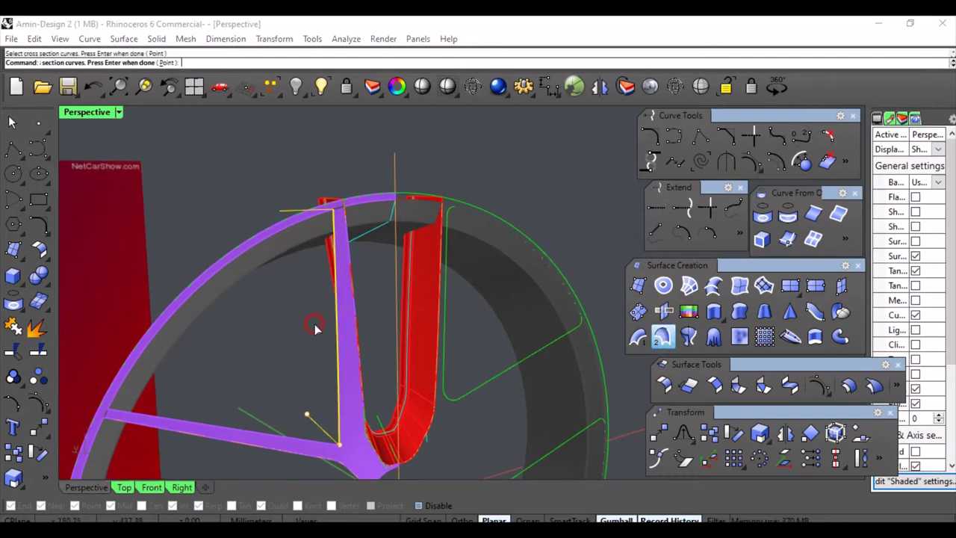
pyautogui.press('Return')
pyautogui.moveTo(333, 338); pyautogui.dragTo(295, 317, button='right')
# - Move the new side wall surface to Layer 04
pyautogui.click(294, 315)
pyautogui.click(299, 521)
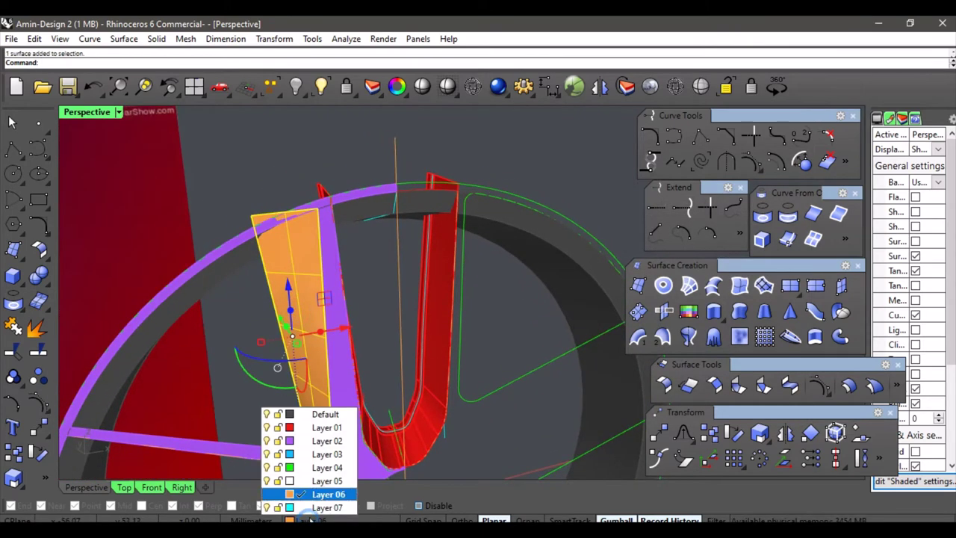
pyautogui.click(325, 480)
pyautogui.click(306, 521)
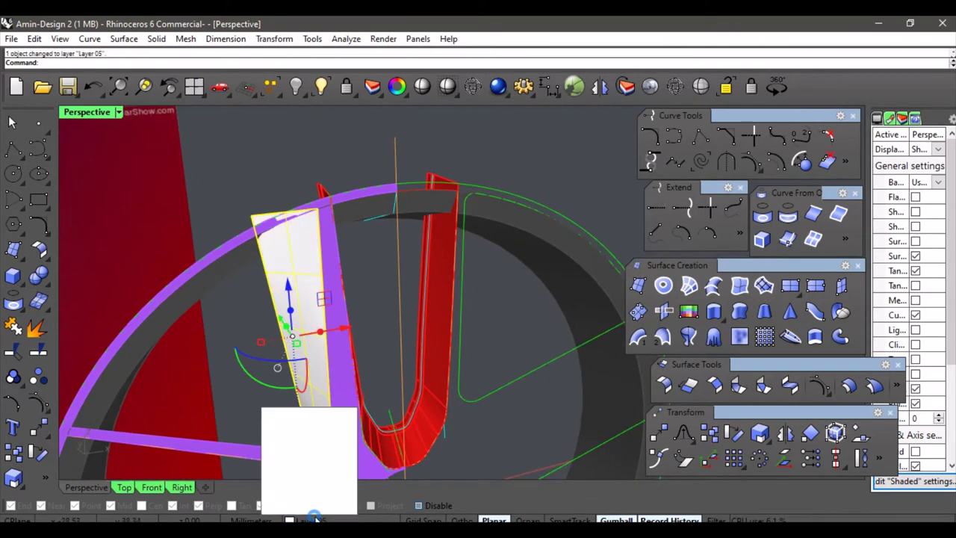
pyautogui.click(326, 467)
pyautogui.click(247, 320)
# - Turn on the upper line's control points and move its outer end point toward the spoke to narrow the wall's upper end
pyautogui.scroll(4, 291, 274)
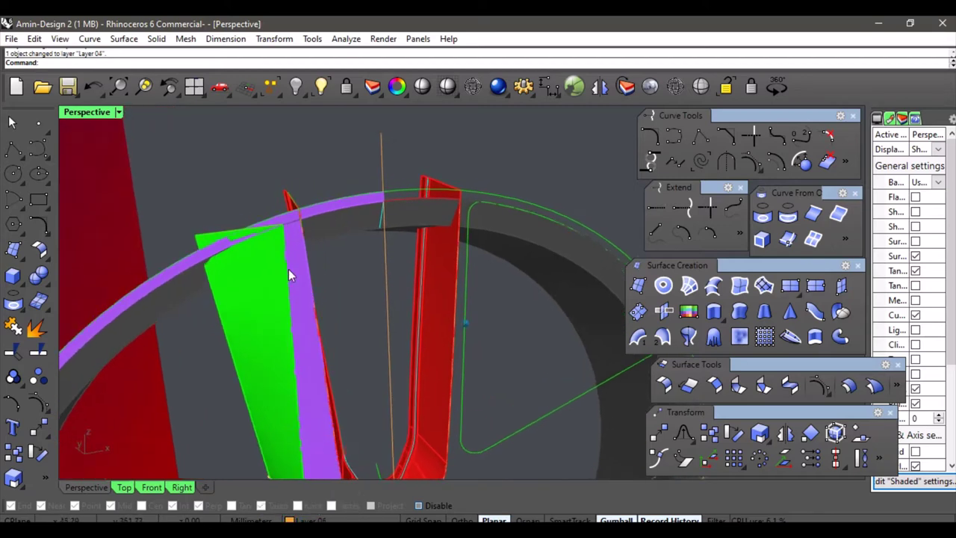
pyautogui.click(175, 241)
pyautogui.press('Return')
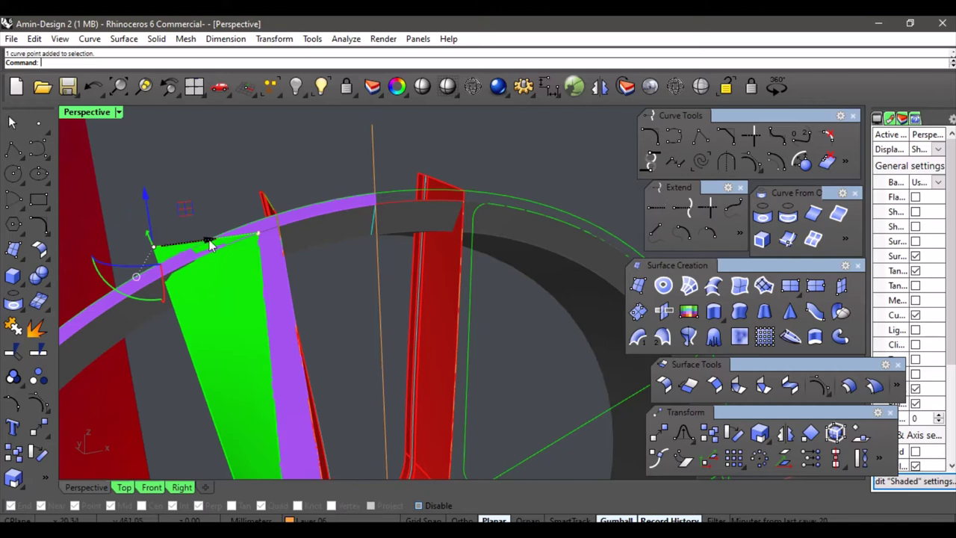
pyautogui.moveTo(210, 247); pyautogui.dragTo(265, 224)
pyautogui.moveTo(265, 223); pyautogui.dragTo(251, 262, button='right')
pyautogui.moveTo(250, 262); pyautogui.dragTo(273, 237)
# - Nudge the upper line's outer end point slightly closer to the spoke, checking it from the front
pyautogui.moveTo(272, 237); pyautogui.dragTo(423, 301, button='right')
pyautogui.scroll(6, 425, 299)
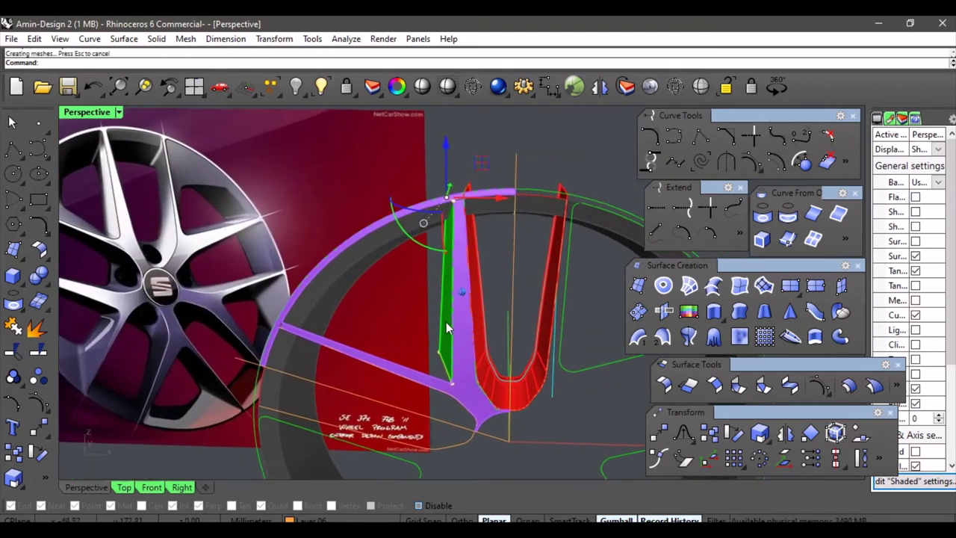
pyautogui.scroll(5, 452, 325)
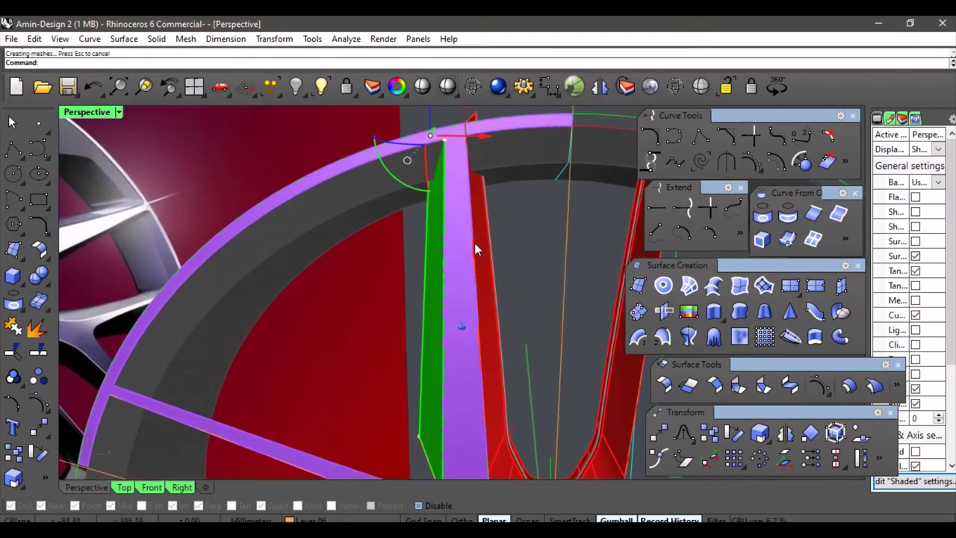
pyautogui.scroll(-3, 470, 191)
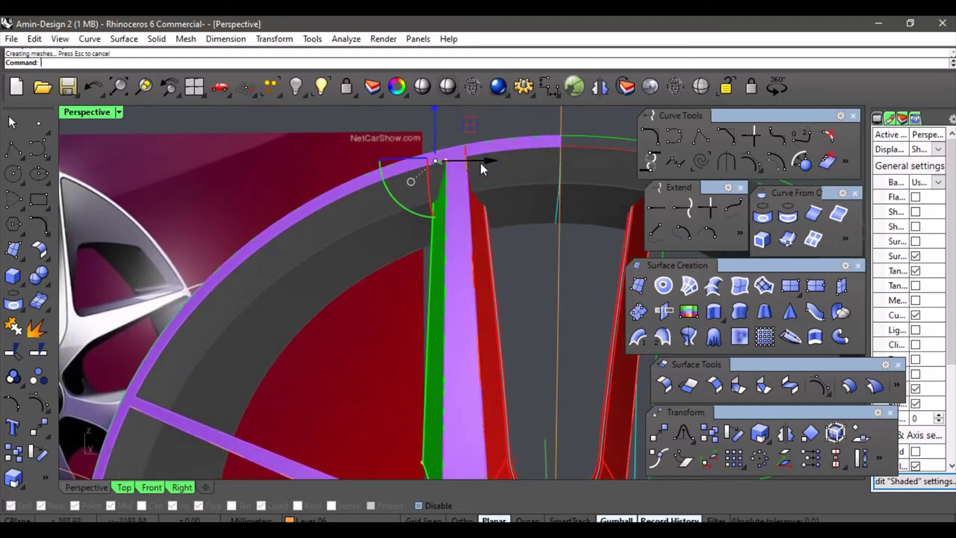
pyautogui.moveTo(489, 165); pyautogui.dragTo(486, 161)
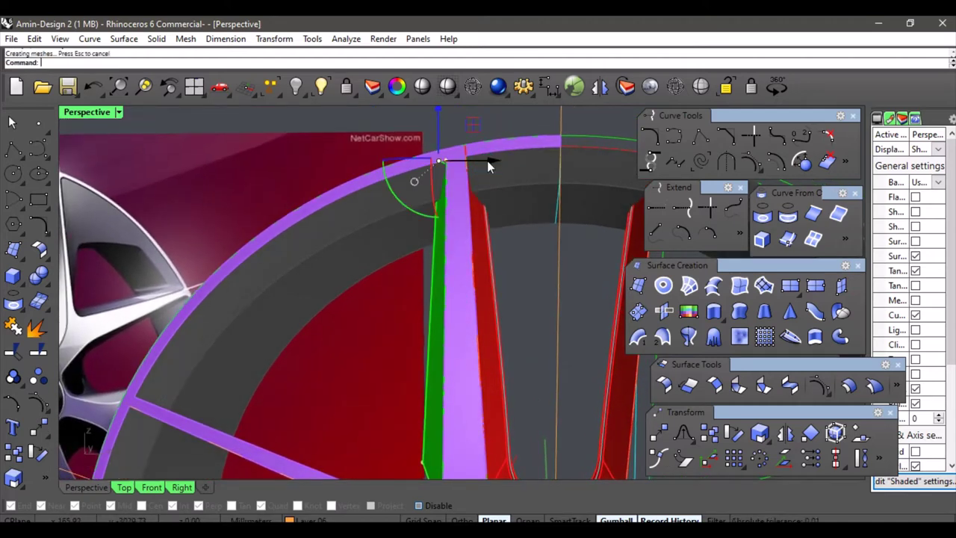
# - Compare the tapered green wall with the spoke walls in the reference wheel photo
pyautogui.scroll(-3, 471, 239)
pyautogui.moveTo(493, 261); pyautogui.dragTo(444, 286, button='right')
pyautogui.scroll(-2, 461, 270)
pyautogui.scroll(-3, 442, 282)
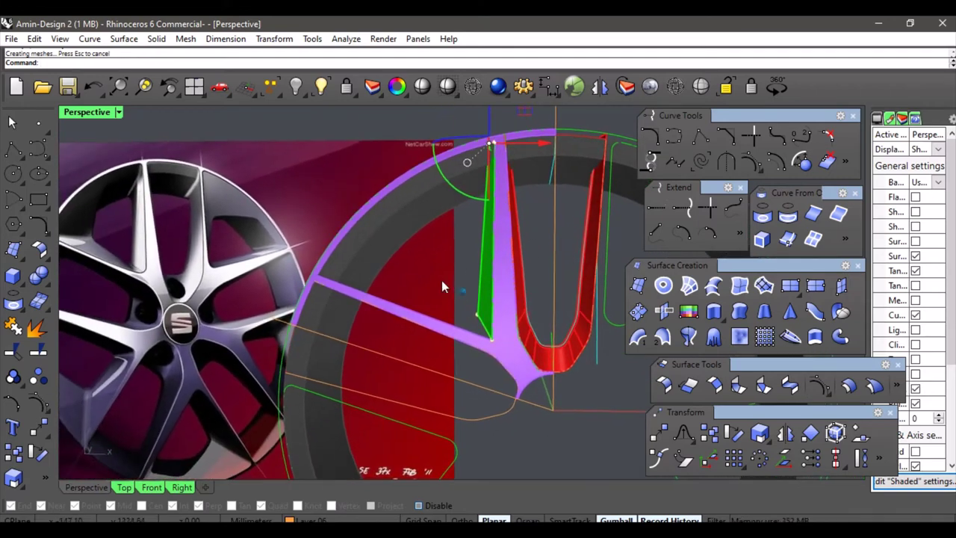
pyautogui.scroll(4, 444, 281)
pyautogui.scroll(-5, 451, 291)
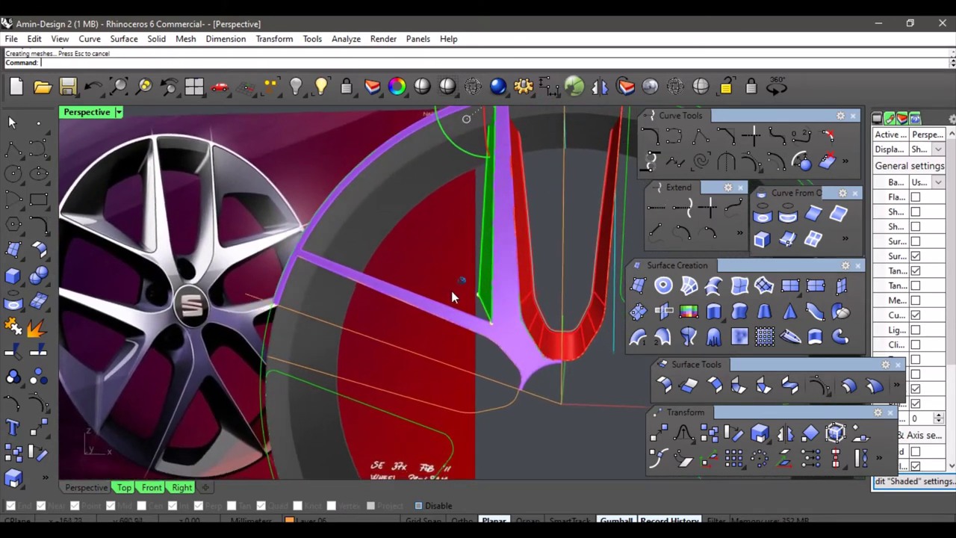
pyautogui.scroll(5, 450, 289)
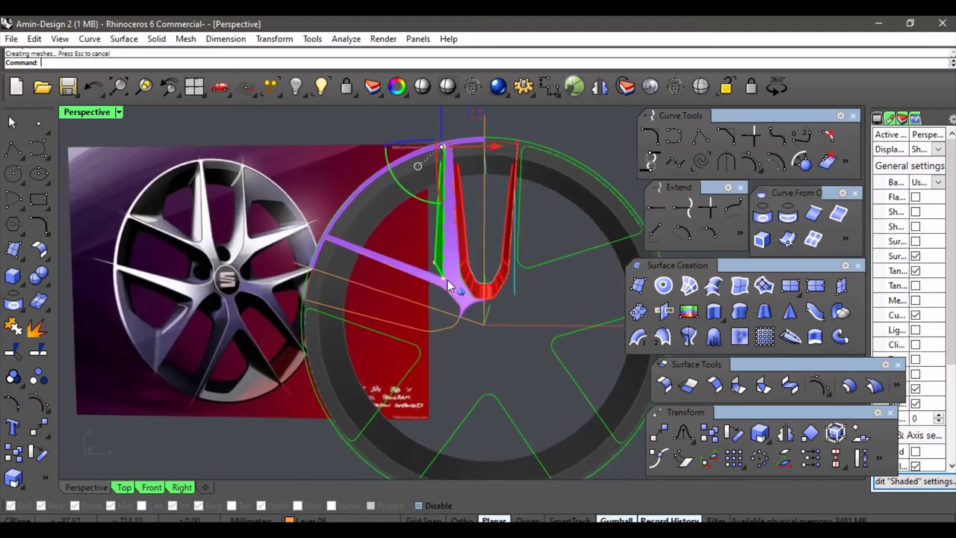
pyautogui.scroll(3, 447, 278)
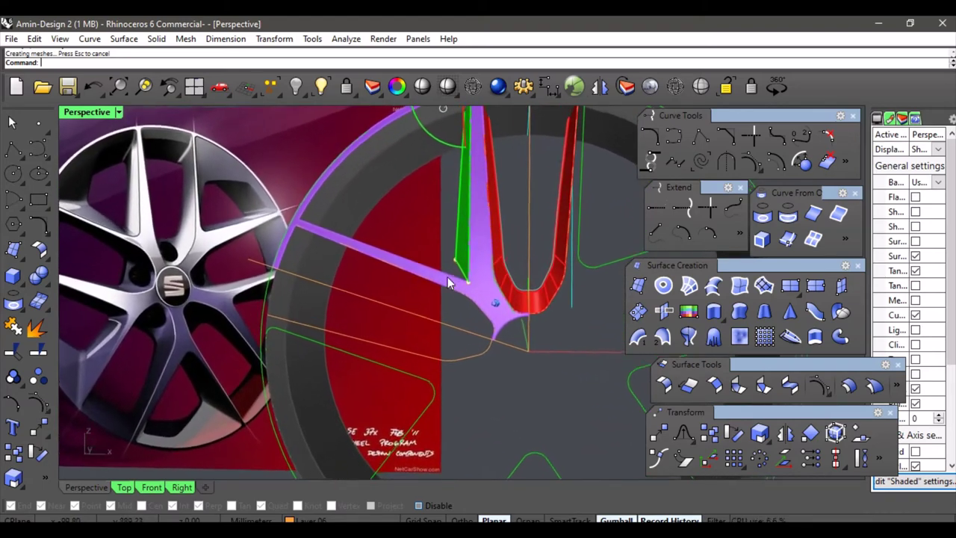
# - Move the lower profile line's rear end point farther into the window and slightly downward
pyautogui.click(464, 274)
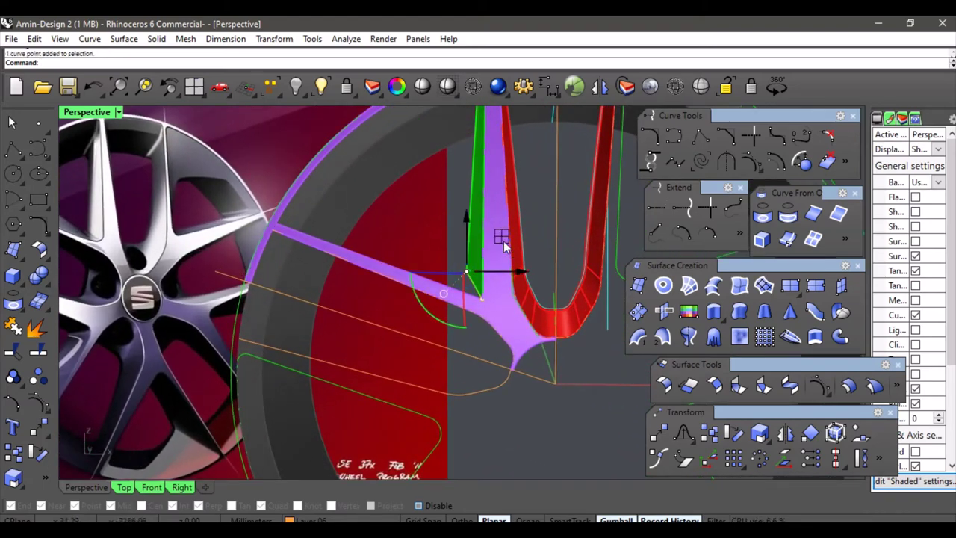
pyautogui.moveTo(501, 238); pyautogui.dragTo(491, 252)
pyautogui.scroll(-4, 515, 398)
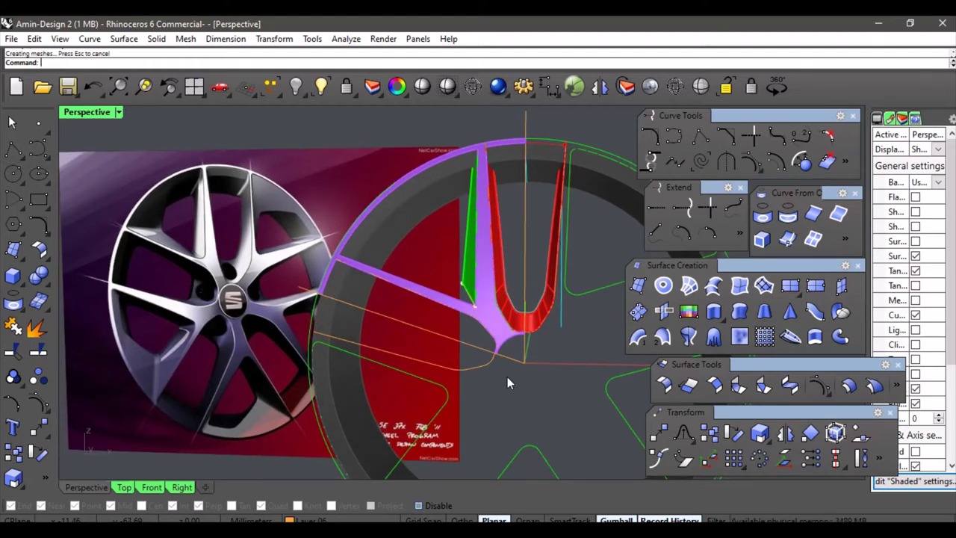
# - Turn on the upper line's control points again and shift its rear end point sideways to adjust the wall's upper end
pyautogui.moveTo(477, 224); pyautogui.dragTo(473, 194, button='right')
pyautogui.scroll(8, 478, 198)
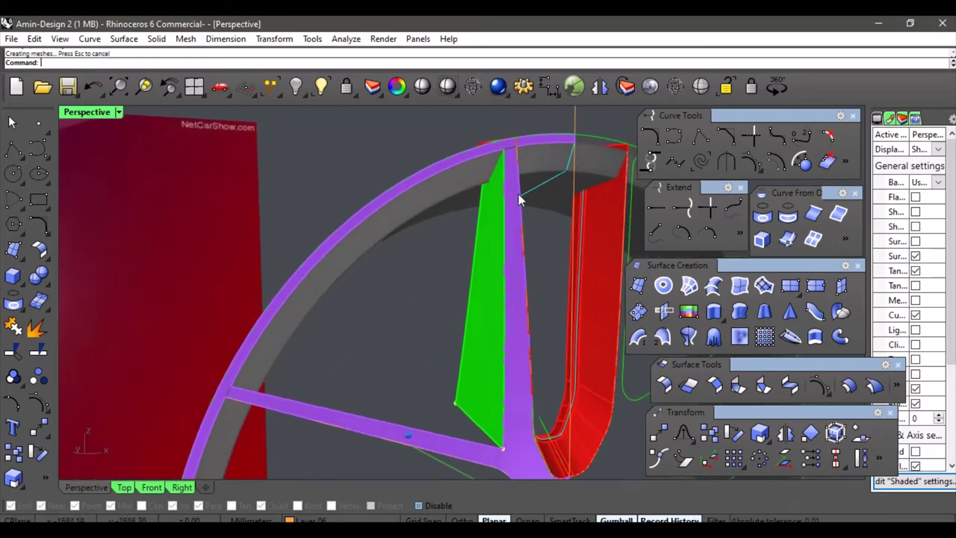
pyautogui.moveTo(495, 196); pyautogui.dragTo(483, 228, button='right')
pyautogui.click(480, 252)
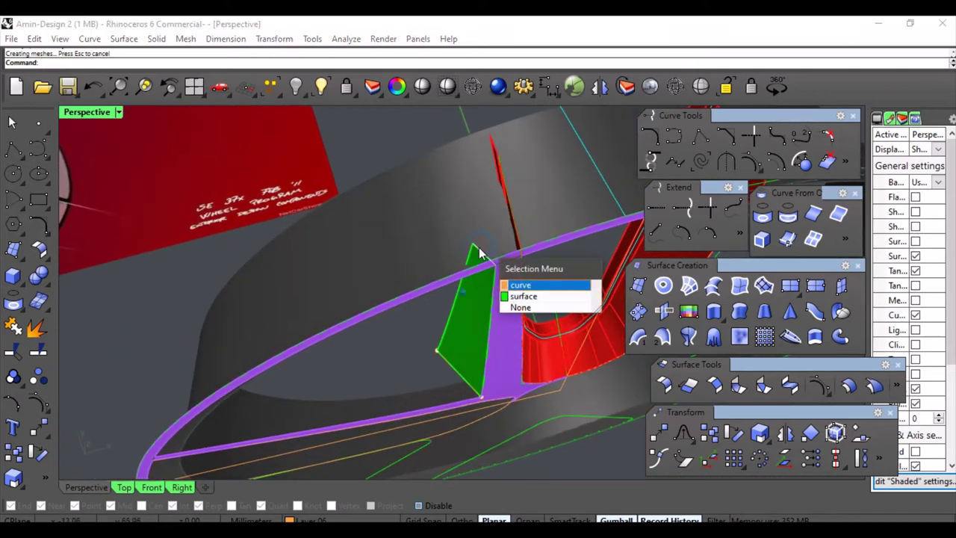
pyautogui.click(518, 285)
pyautogui.scroll(2, 493, 270)
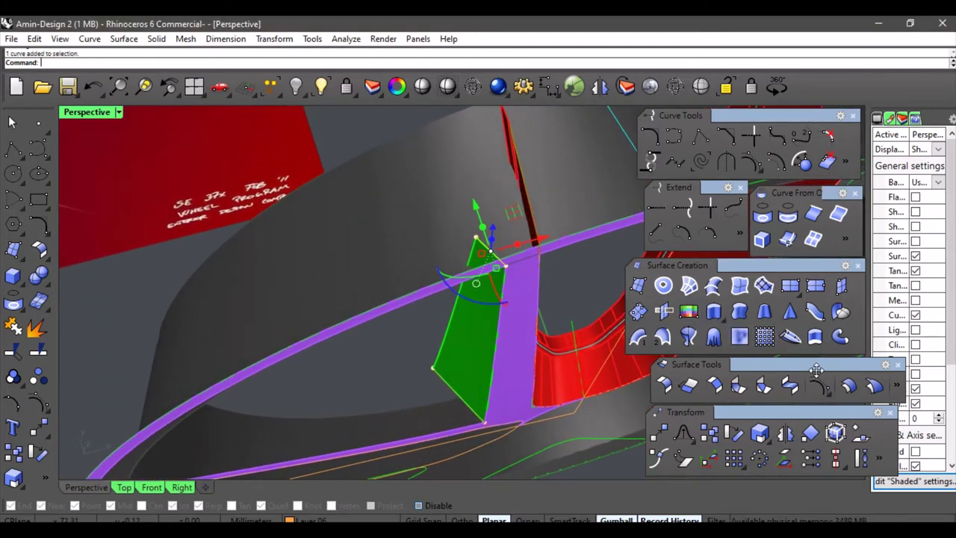
pyautogui.click(819, 385)
pyautogui.click(474, 239)
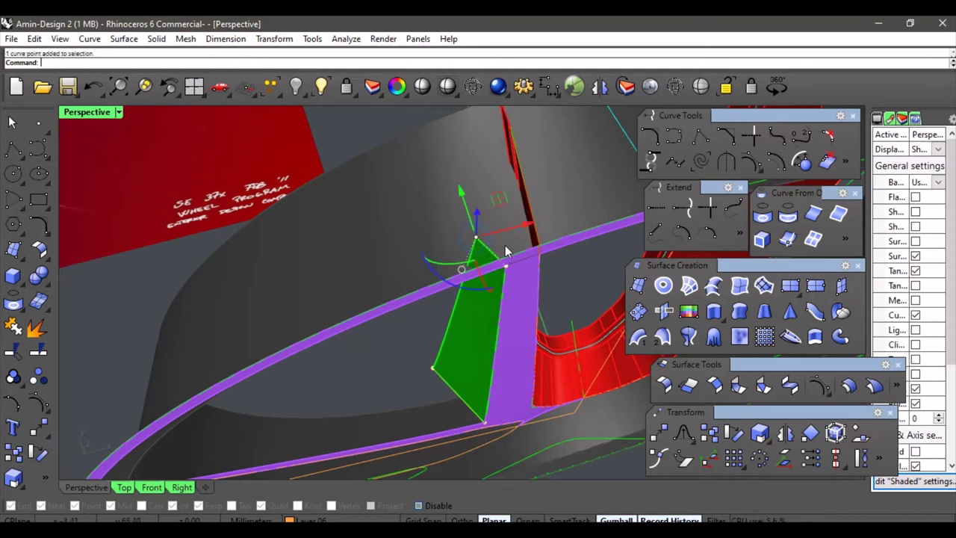
pyautogui.moveTo(523, 231); pyautogui.dragTo(502, 195)
# - Check the wall against the reference photo and move the lower line's rear end point farther into the window and slightly upward
pyautogui.moveTo(509, 215); pyautogui.dragTo(412, 176, button='right')
pyautogui.scroll(-5, 412, 184)
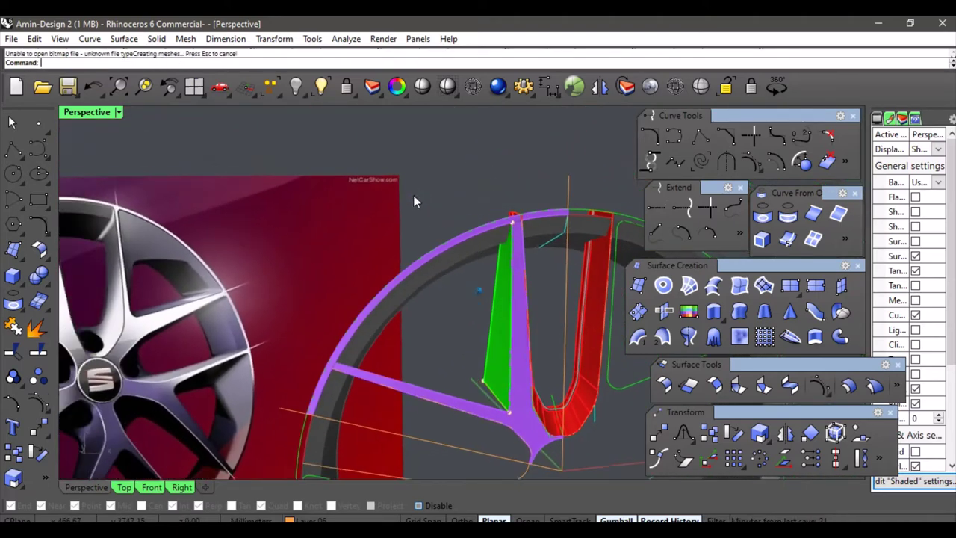
pyautogui.scroll(-2, 413, 196)
pyautogui.moveTo(413, 196); pyautogui.dragTo(451, 265, button='right')
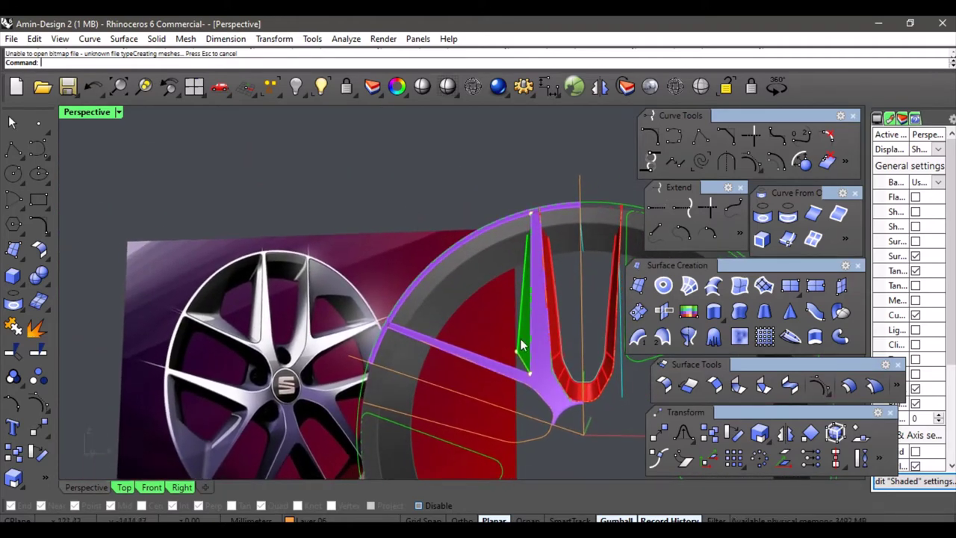
pyautogui.scroll(6, 496, 318)
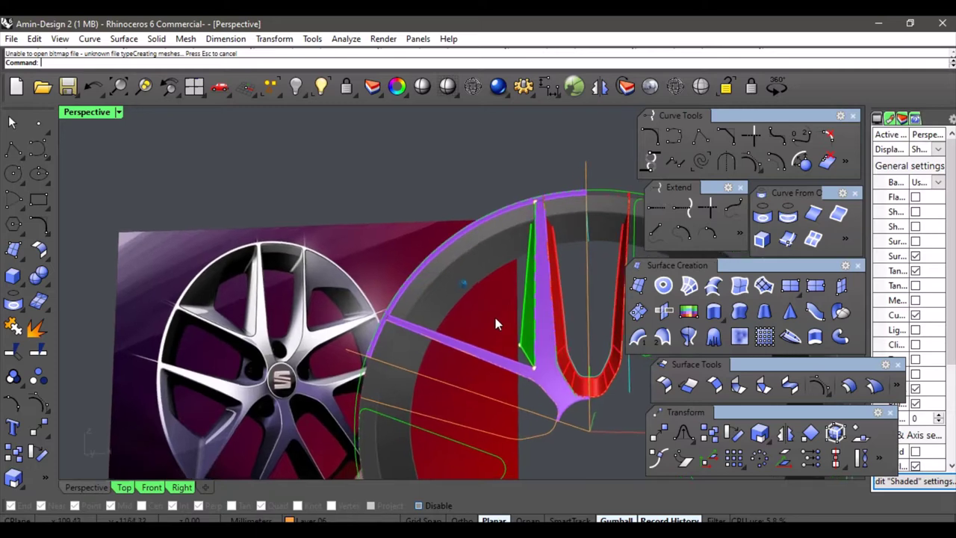
pyautogui.scroll(-4, 494, 318)
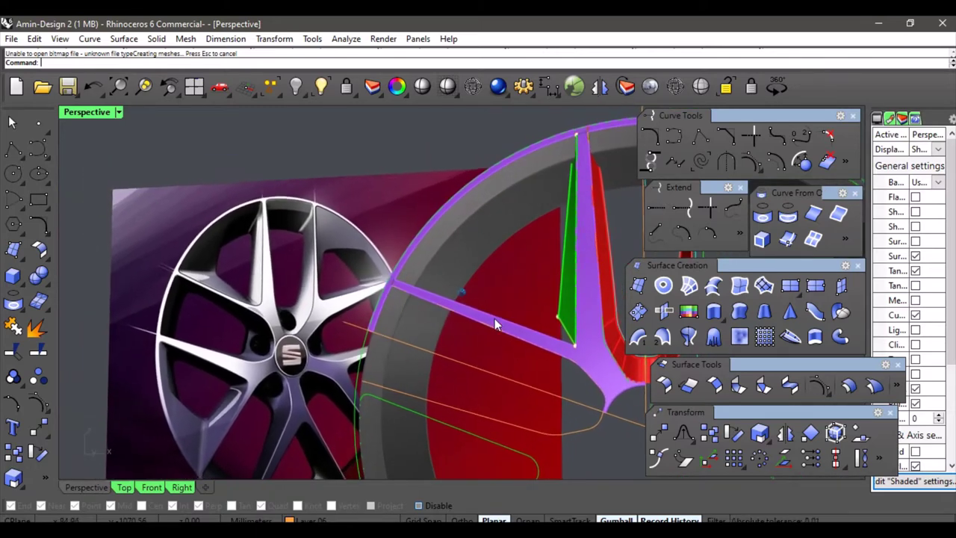
pyautogui.moveTo(496, 322); pyautogui.dragTo(539, 320, button='right')
pyautogui.moveTo(512, 323); pyautogui.dragTo(500, 278)
pyautogui.moveTo(489, 312); pyautogui.dragTo(489, 312, button='right')
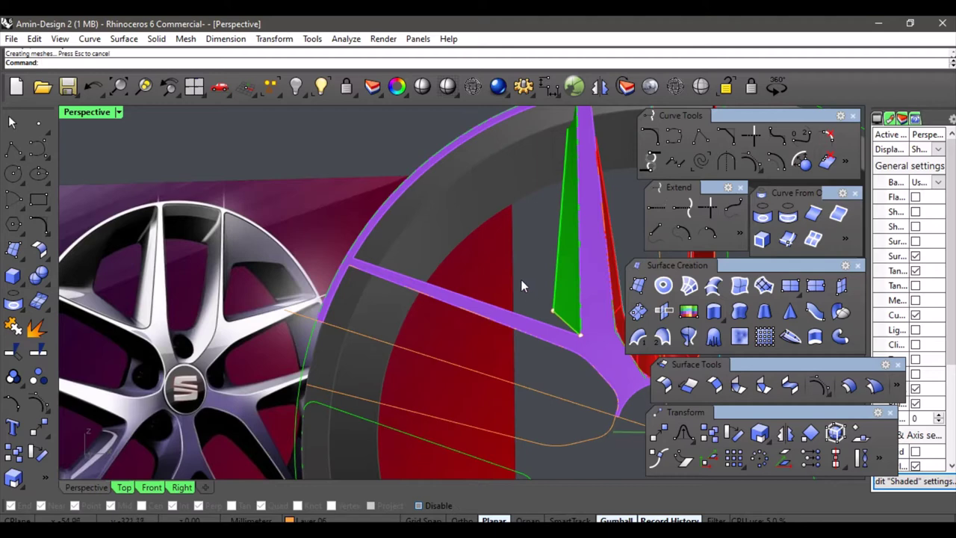
# - Draw a short polyline from the window's outer corner on the purple spoke face, running back into the wheel
pyautogui.moveTo(527, 270); pyautogui.dragTo(528, 270, button='right')
pyautogui.press('Up')
pyautogui.press('Up')
pyautogui.press('Up')
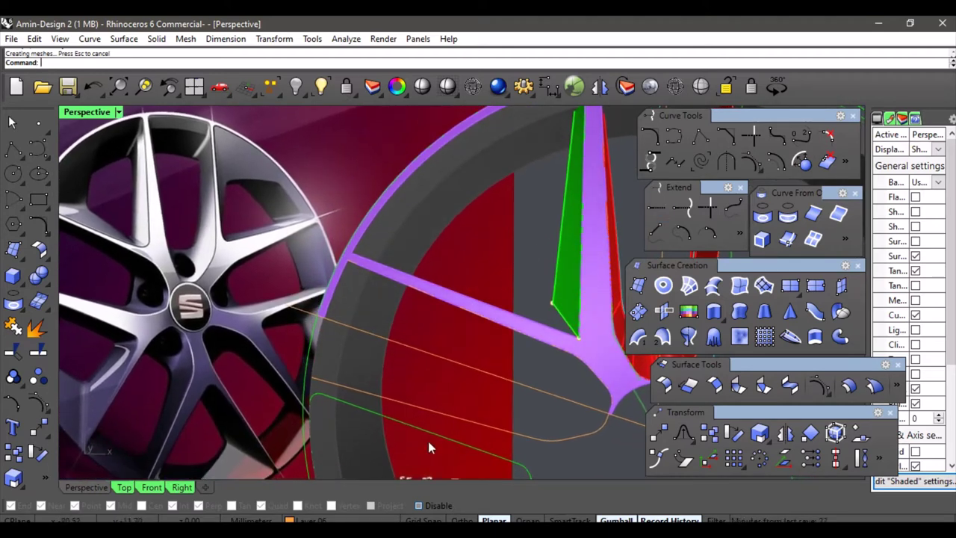
pyautogui.click(700, 137)
pyautogui.moveTo(476, 258); pyautogui.dragTo(461, 317, button='right')
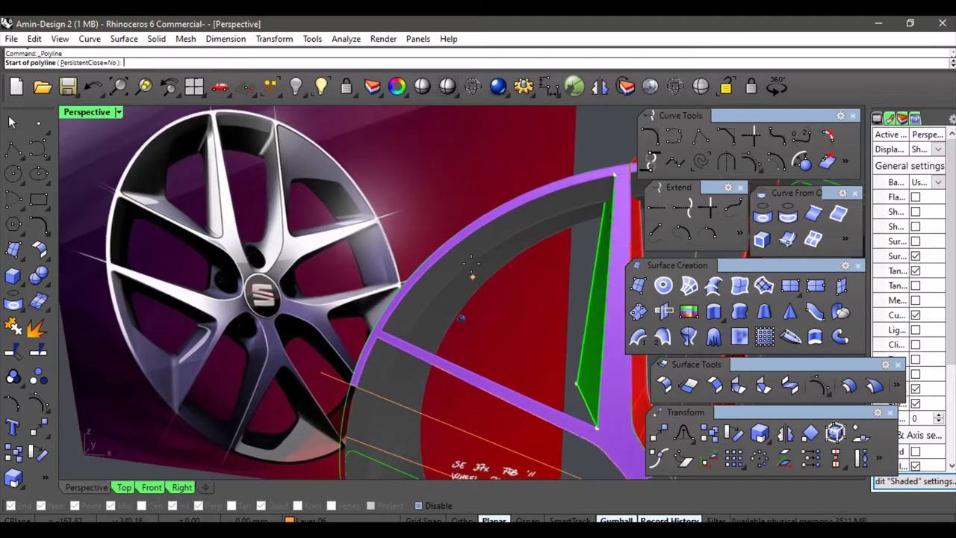
pyautogui.press('Down')
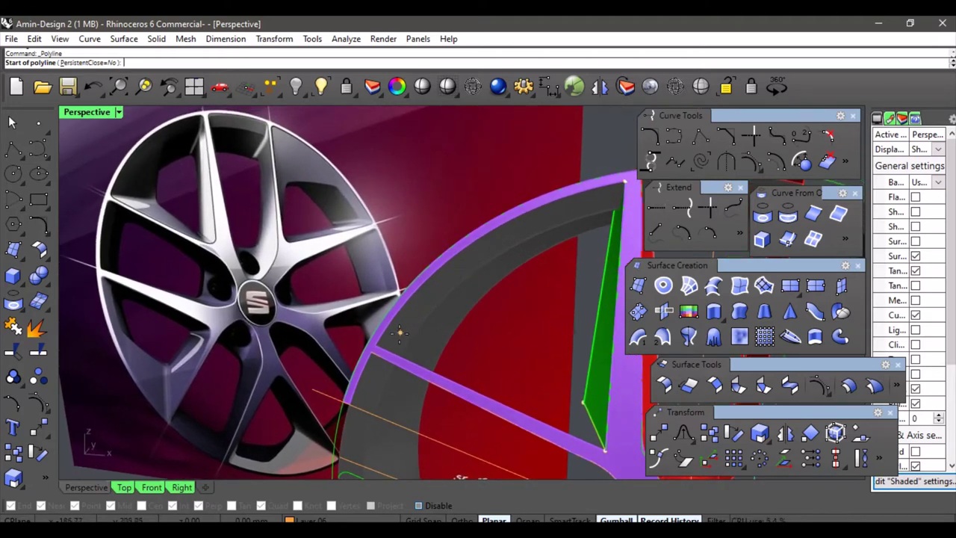
pyautogui.moveTo(430, 309); pyautogui.dragTo(434, 294, button='right')
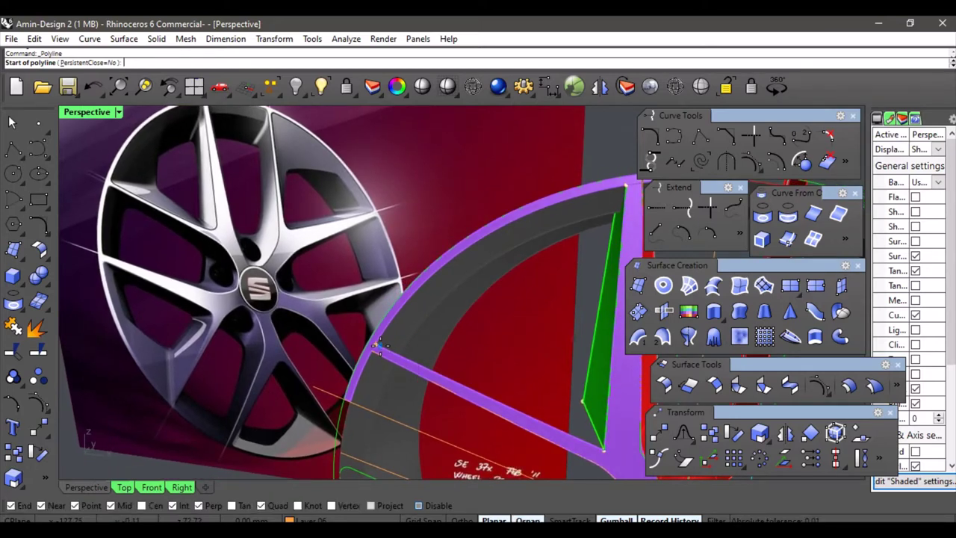
pyautogui.click(375, 344)
pyautogui.moveTo(436, 340); pyautogui.dragTo(426, 289, button='right')
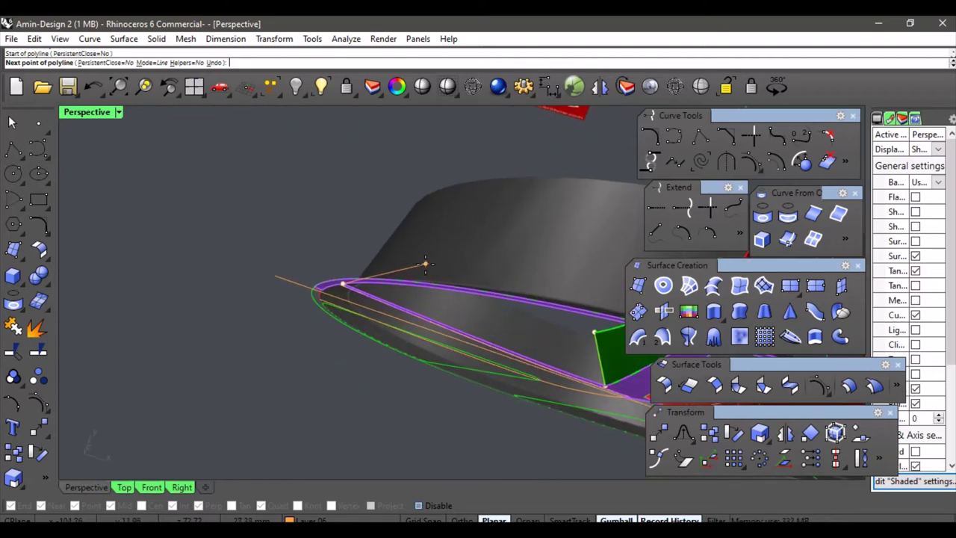
pyautogui.click(425, 260)
pyautogui.press('Return')
pyautogui.moveTo(422, 260); pyautogui.dragTo(428, 336, button='right')
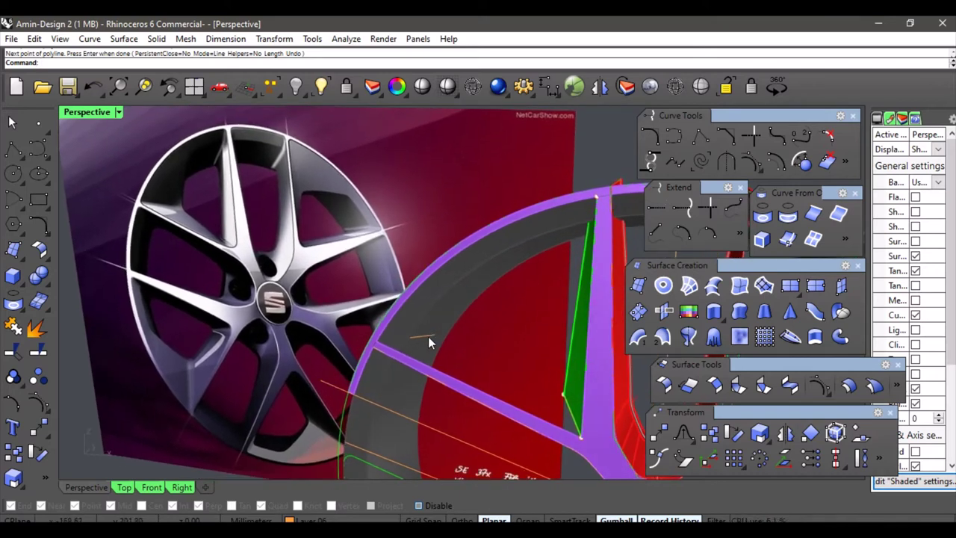
# - Move the new outer line's rear end point slightly inward and down to slope it like the reference spoke
pyautogui.click(429, 340)
pyautogui.click(436, 337)
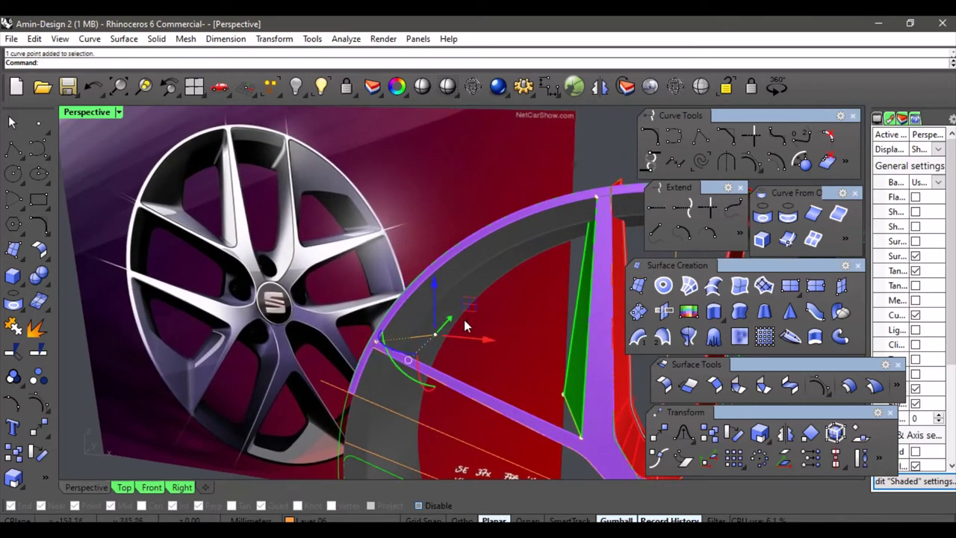
pyautogui.moveTo(474, 303); pyautogui.dragTo(482, 308)
pyautogui.moveTo(475, 309); pyautogui.dragTo(463, 324, button='right')
pyautogui.scroll(-3, 463, 324)
pyautogui.moveTo(384, 358); pyautogui.dragTo(388, 360, button='right')
pyautogui.click(322, 434)
pyautogui.moveTo(491, 348); pyautogui.dragTo(376, 439, button='right')
pyautogui.scroll(3, 492, 349)
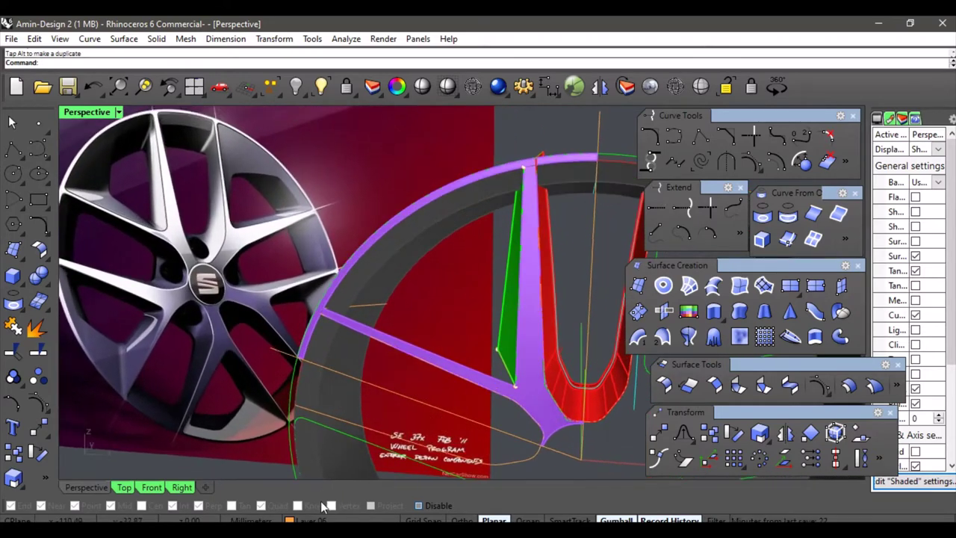
# - On Layer 04, create a two-rail sweep along the window's lower spoke edge between the corner line and outer line, leaving cross sections unchanged
pyautogui.click(314, 518)
pyautogui.click(317, 468)
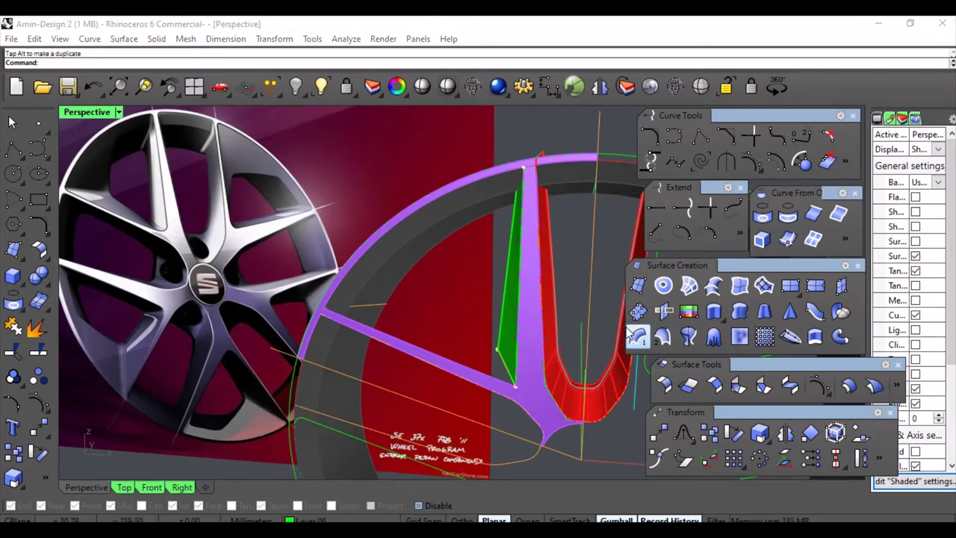
pyautogui.click(660, 337)
pyautogui.click(512, 368)
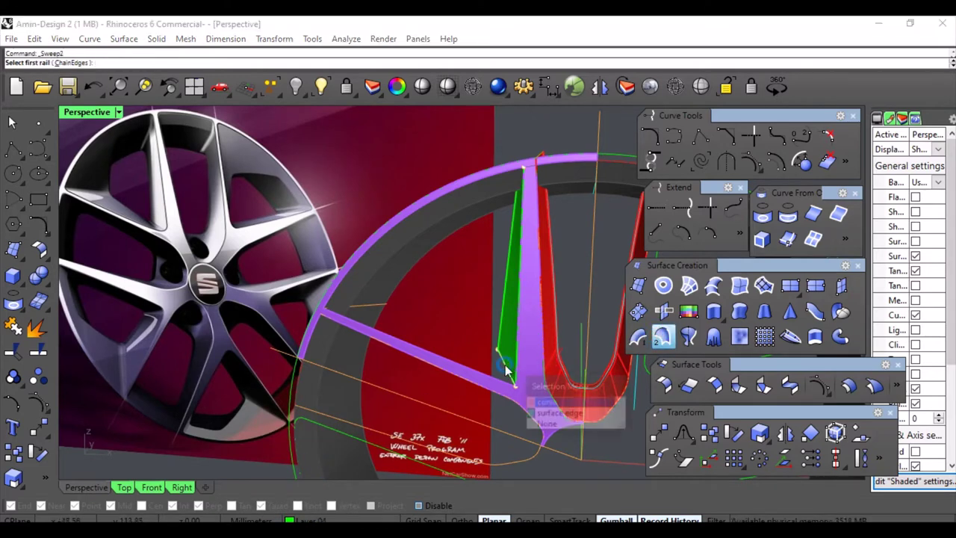
pyautogui.click(546, 401)
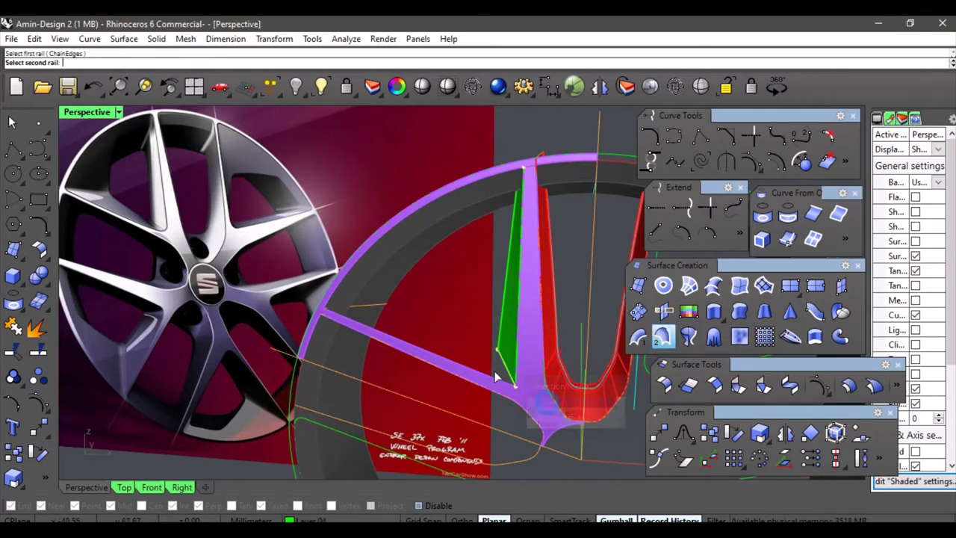
pyautogui.click(421, 346)
pyautogui.press('Return')
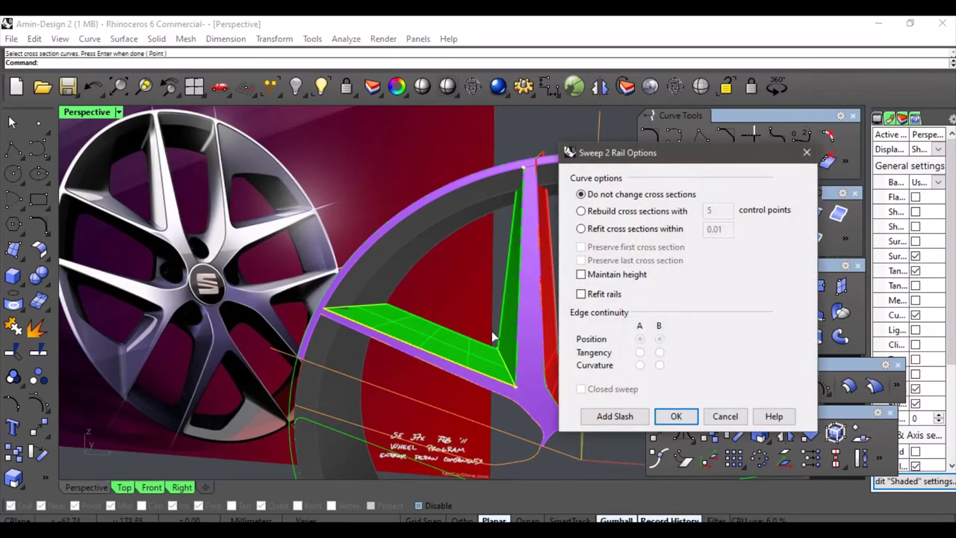
pyautogui.press('Return')
pyautogui.moveTo(494, 338); pyautogui.dragTo(431, 281, button='right')
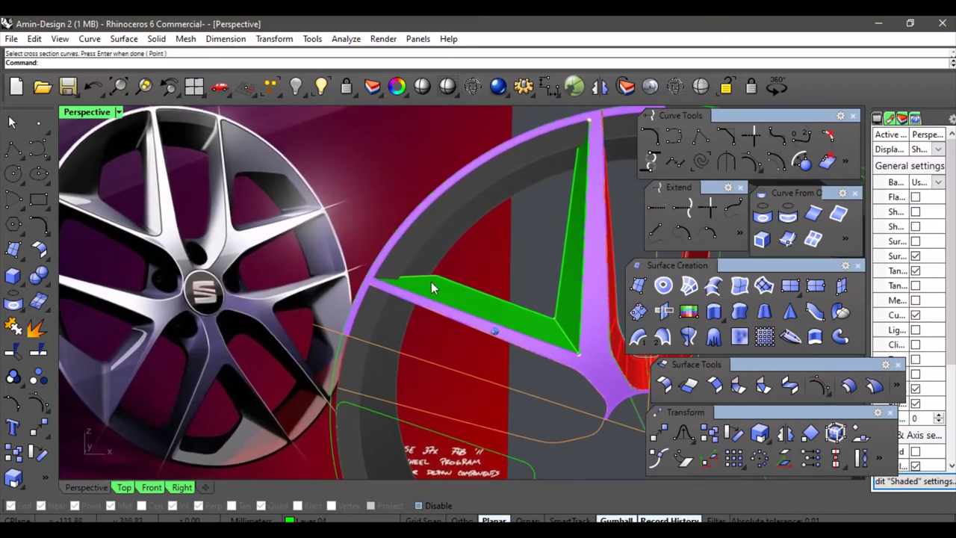
# - Turn on the outer line's control points and move its rear end point farther into the window
pyautogui.click(427, 278)
pyautogui.click(470, 310)
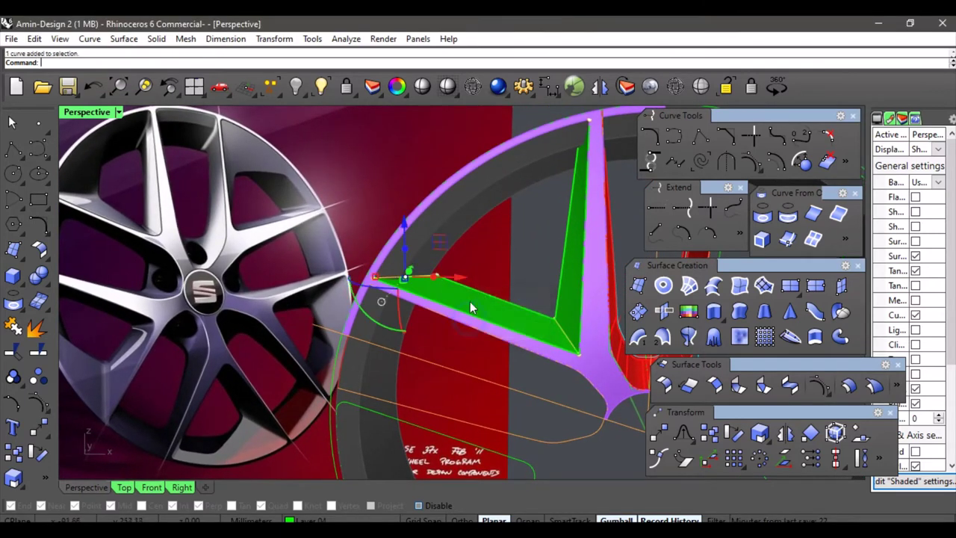
pyautogui.click(819, 386)
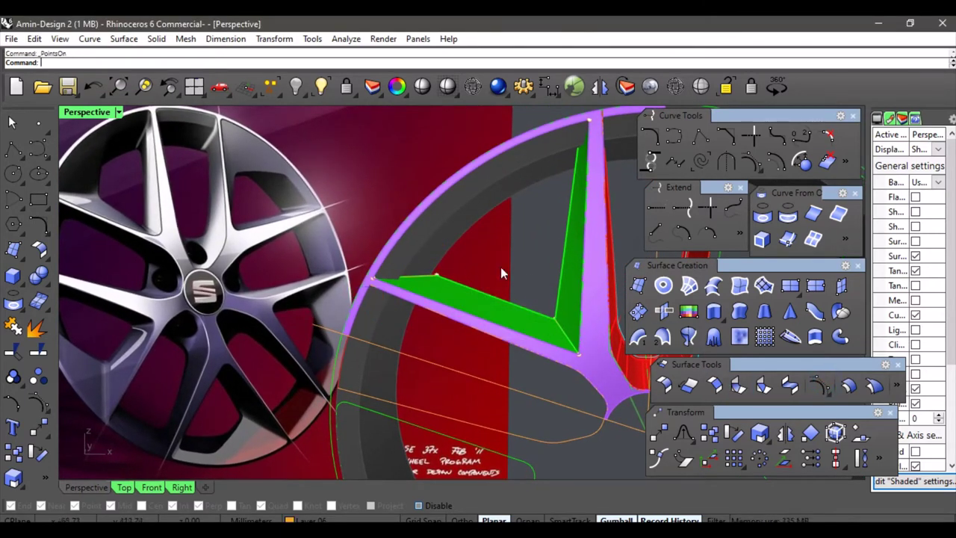
pyautogui.click(437, 275)
pyautogui.moveTo(479, 255); pyautogui.dragTo(515, 252, button='right')
pyautogui.scroll(5, 522, 268)
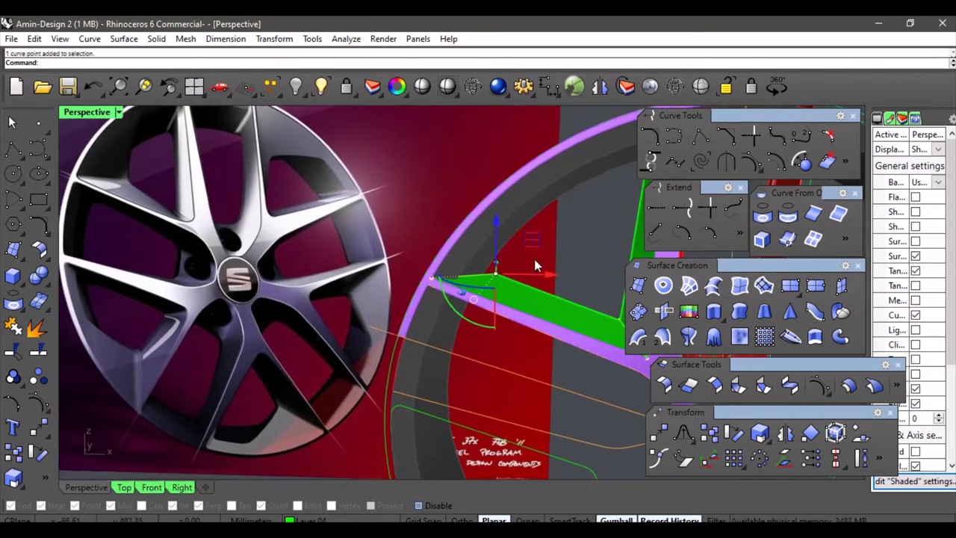
pyautogui.moveTo(531, 262); pyautogui.dragTo(530, 268, button='right')
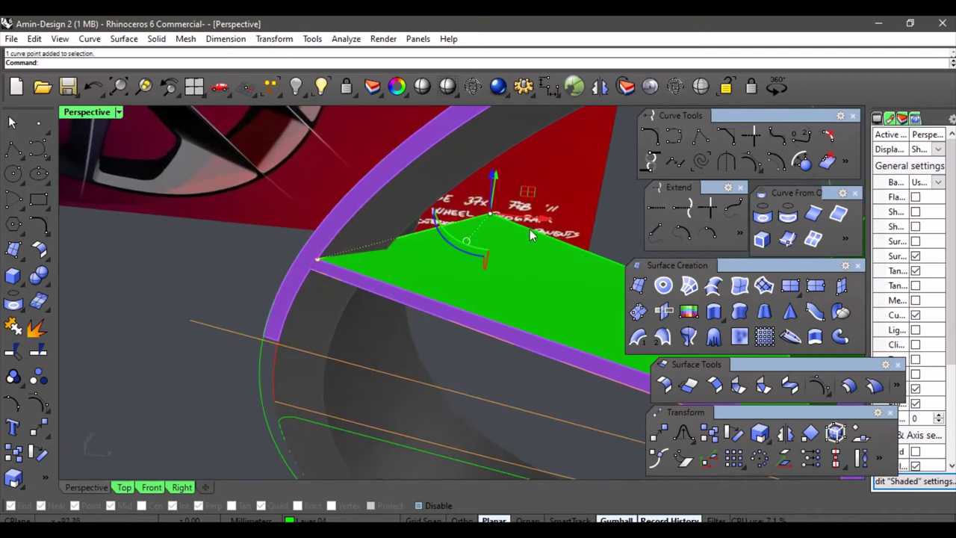
pyautogui.moveTo(528, 194); pyautogui.dragTo(546, 215)
pyautogui.moveTo(545, 215); pyautogui.dragTo(583, 232, button='right')
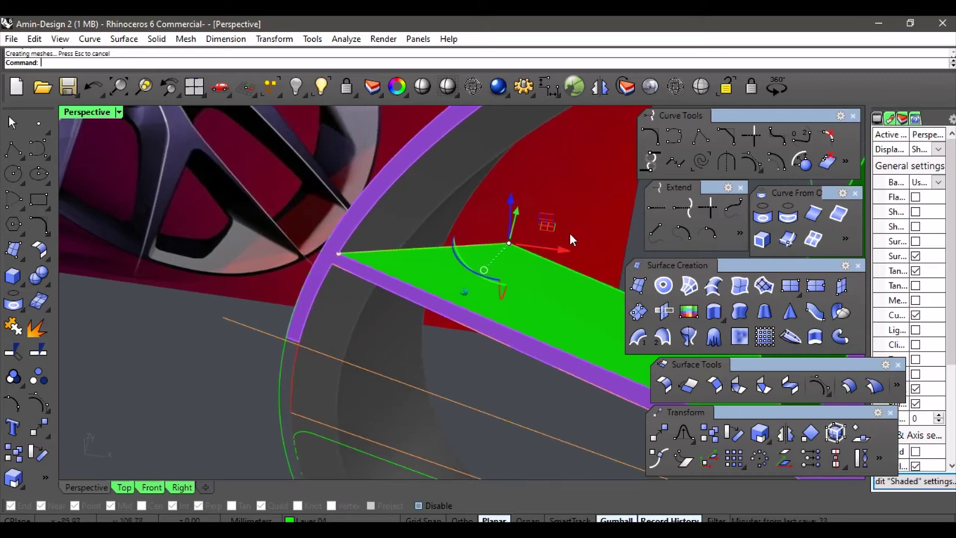
# - Compare both green window walls with the spoke walls in the reference wheel photo
pyautogui.moveTo(569, 233); pyautogui.dragTo(574, 161, button='right')
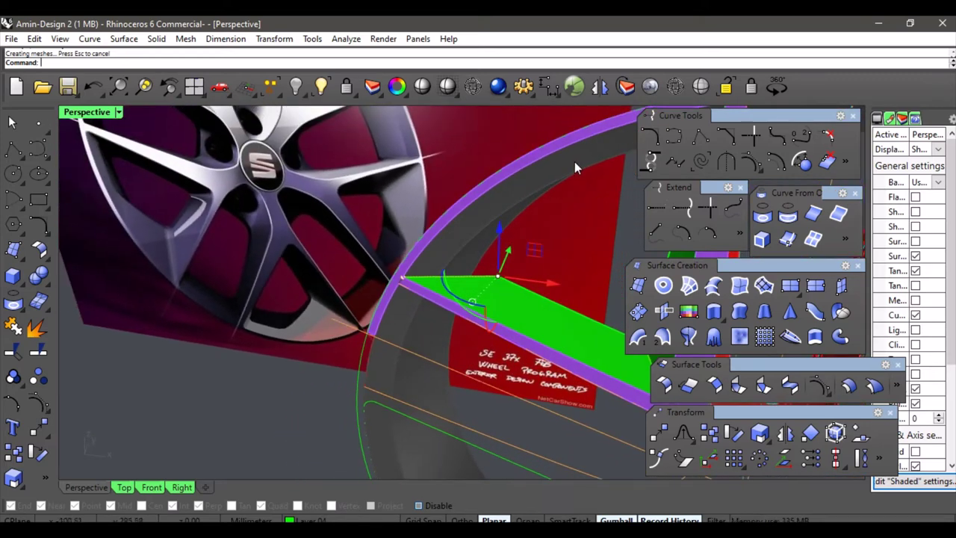
pyautogui.moveTo(488, 245); pyautogui.dragTo(498, 226, button='right')
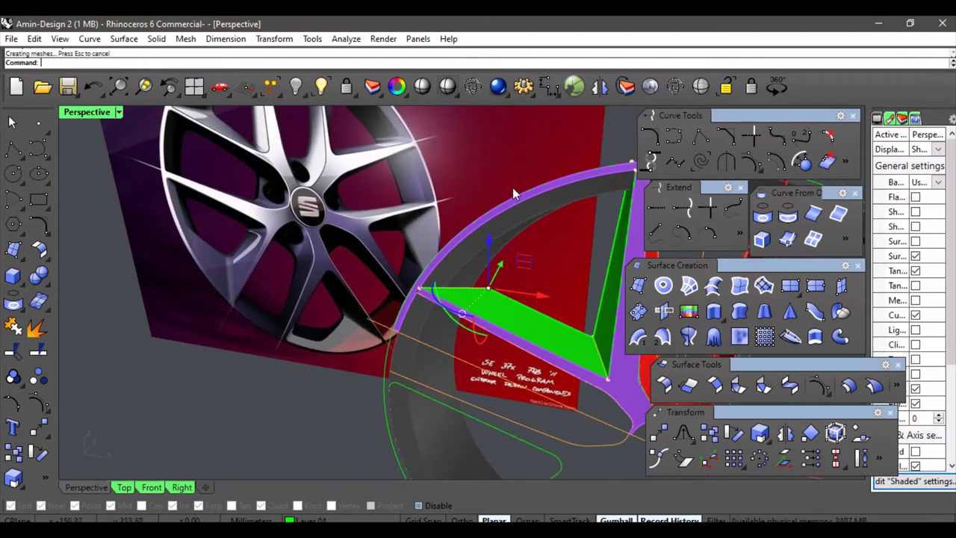
pyautogui.moveTo(511, 187); pyautogui.dragTo(450, 217, button='right')
pyautogui.click(488, 259)
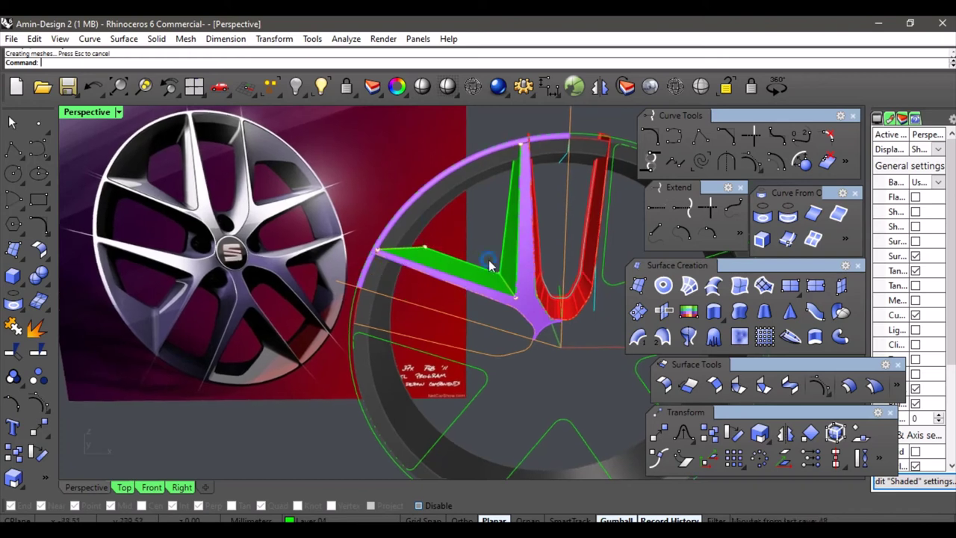
pyautogui.scroll(3, 491, 264)
pyautogui.keyDown('shift'); pyautogui.moveTo(492, 264); pyautogui.dragTo(492, 265, button='right'); pyautogui.keyUp('shift')
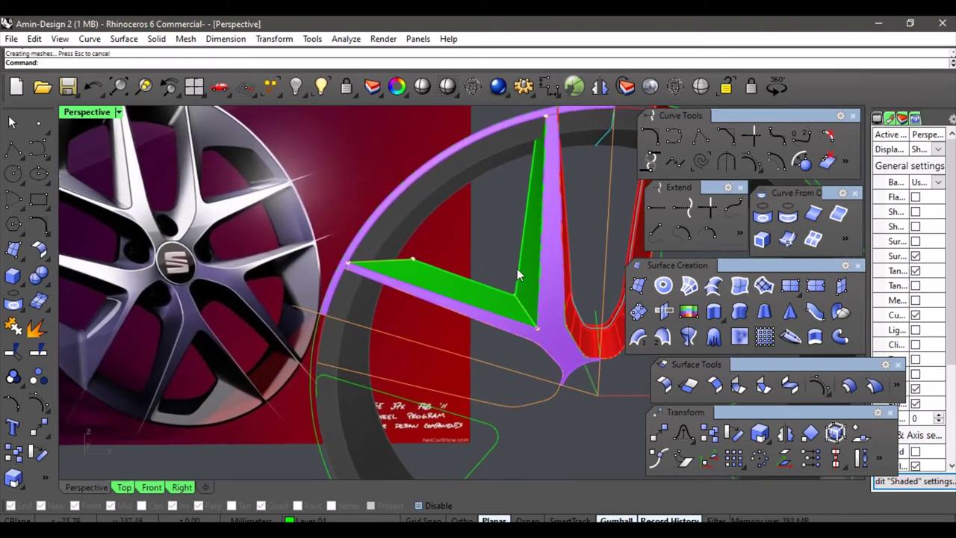
pyautogui.moveTo(510, 205); pyautogui.dragTo(509, 205, button='right')
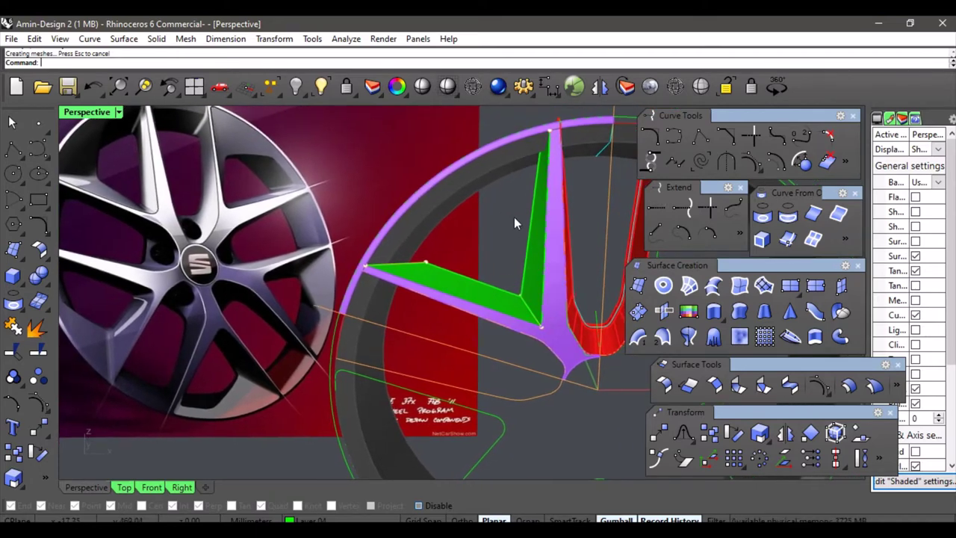
# - Lower the rear end point of the corner line shared by both green walls slightly
pyautogui.click(533, 315)
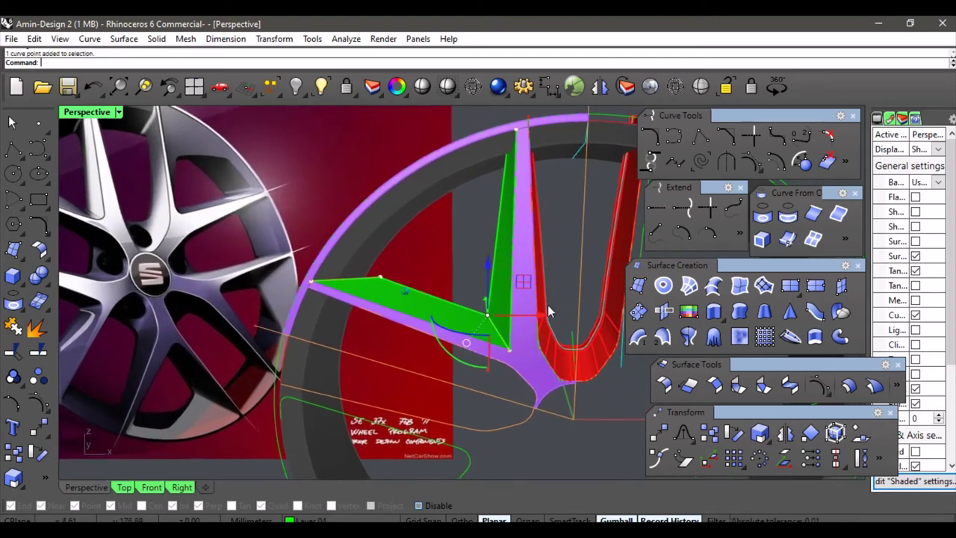
pyautogui.moveTo(516, 281); pyautogui.dragTo(521, 293)
pyautogui.press('Escape')
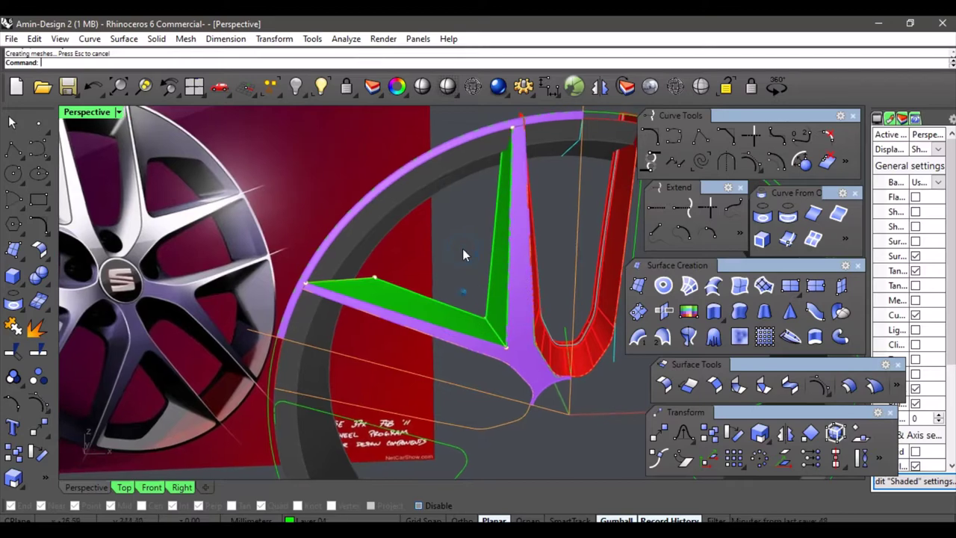
pyautogui.press('Left')
pyautogui.press('Left')
pyautogui.press('Left')
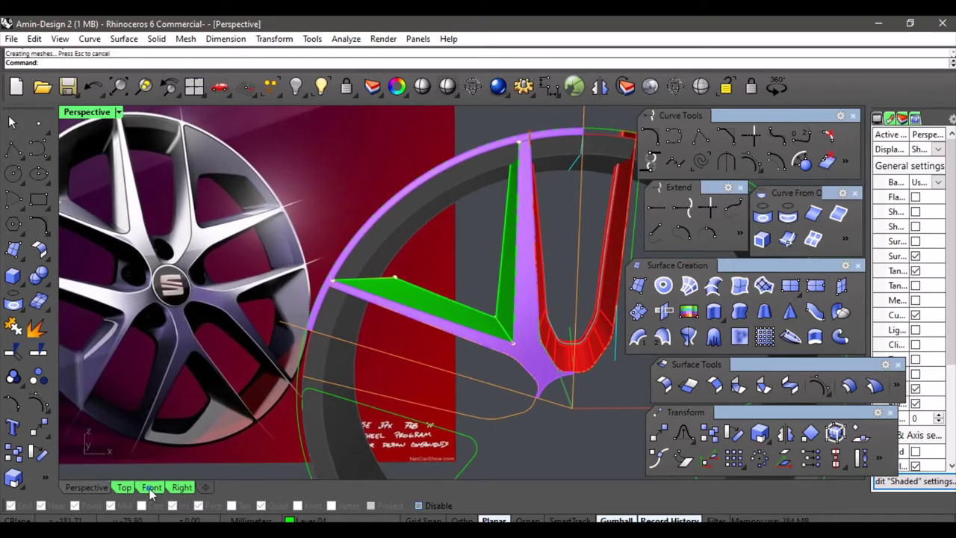
# - In the Front view, move the outer line's rear end point farther into the window and slightly upward
pyautogui.click(149, 488)
pyautogui.scroll(-5, 375, 363)
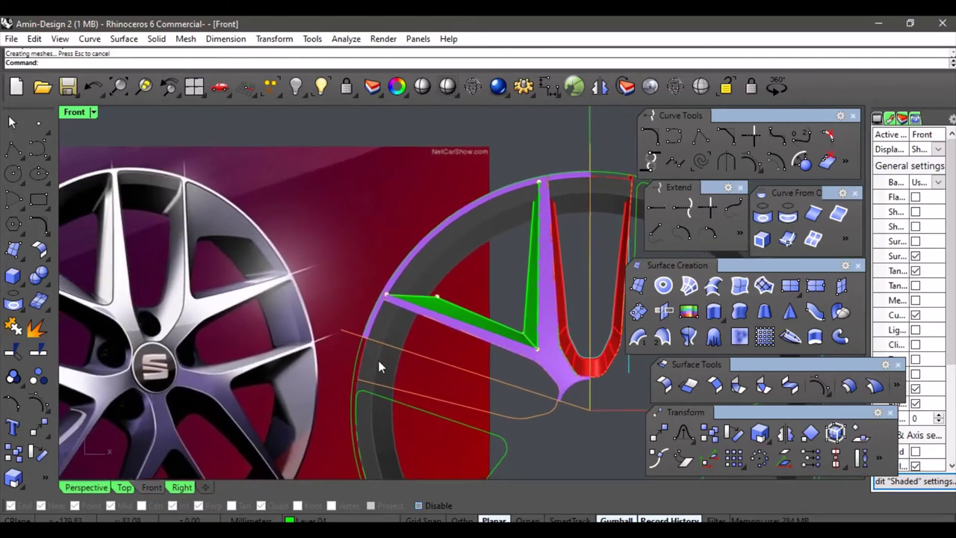
pyautogui.scroll(-1, 378, 366)
pyautogui.moveTo(378, 366); pyautogui.dragTo(422, 359, button='right')
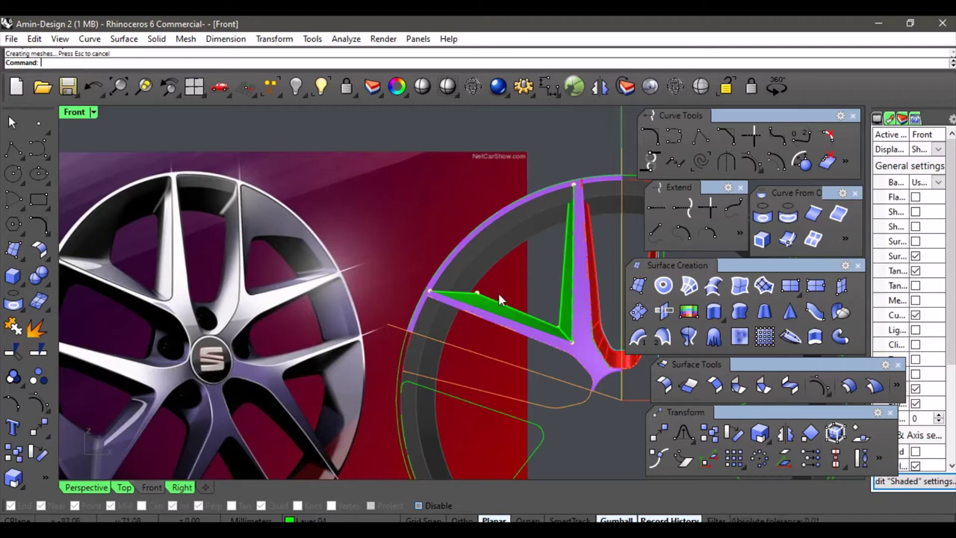
pyautogui.click(476, 293)
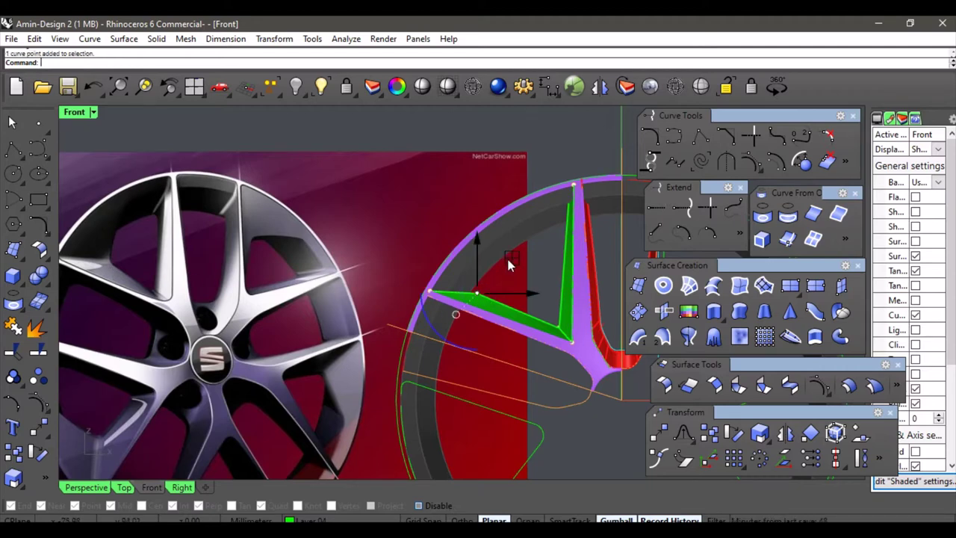
pyautogui.moveTo(508, 262); pyautogui.dragTo(527, 260)
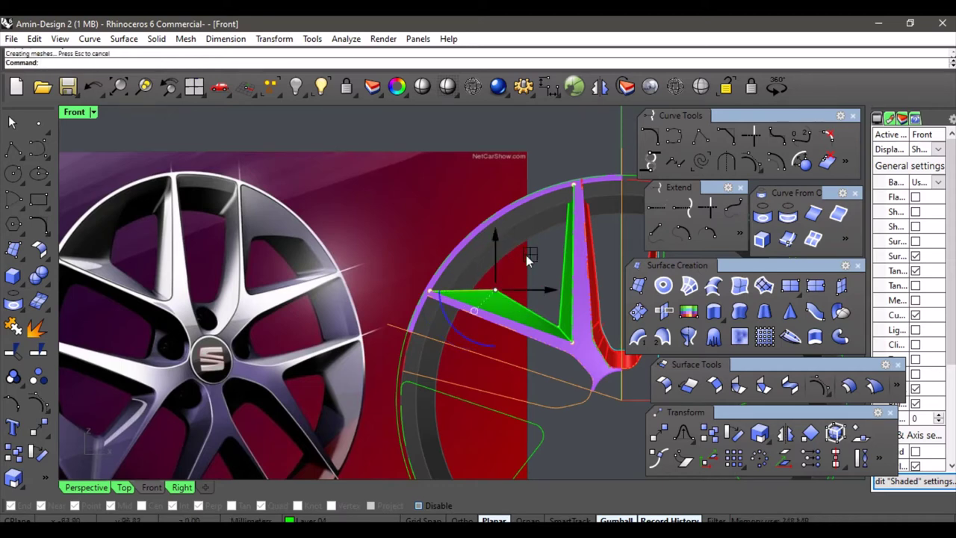
# - Fine-tune the outer line's rear end point sideways and slightly downward so the lower wall widens into the window
pyautogui.moveTo(526, 260); pyautogui.dragTo(524, 260, button='right')
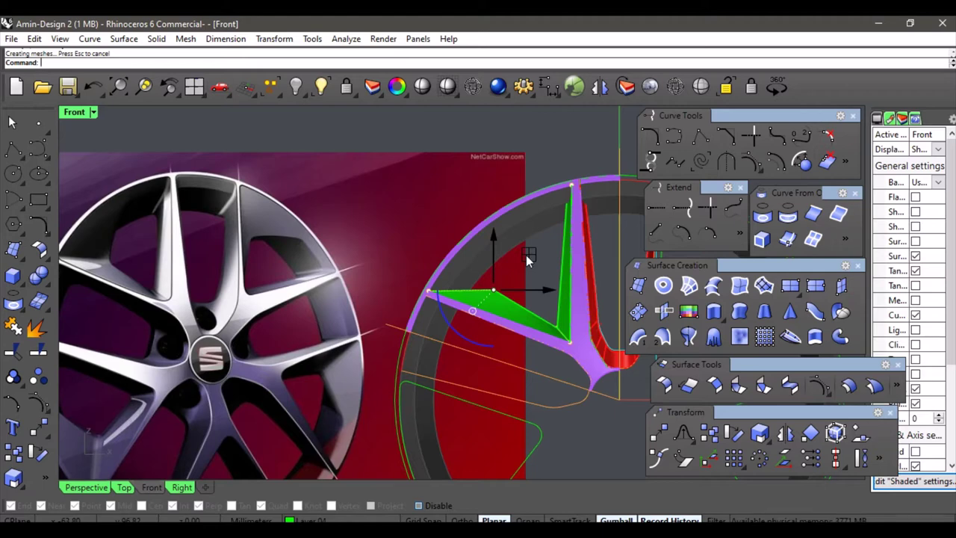
pyautogui.moveTo(529, 258); pyautogui.dragTo(536, 263)
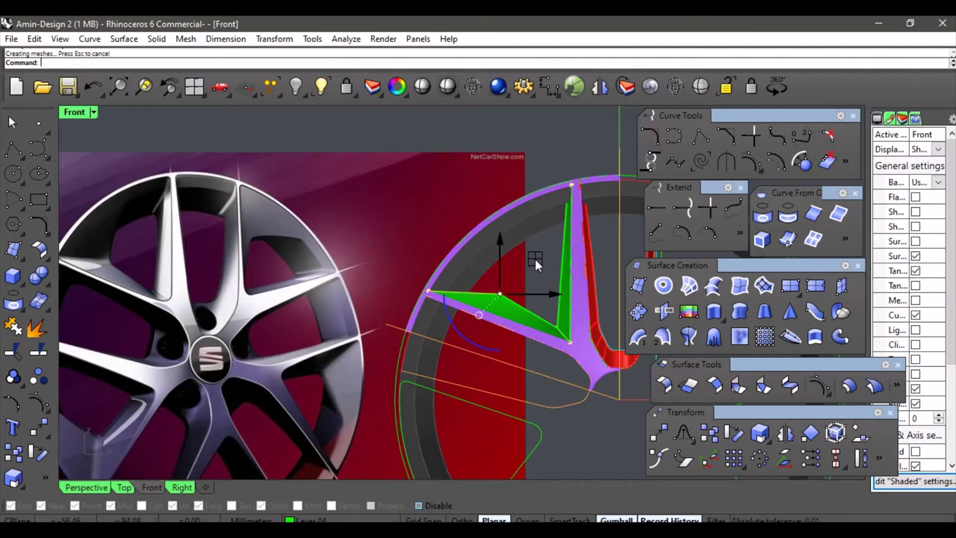
pyautogui.moveTo(536, 263); pyautogui.dragTo(544, 261)
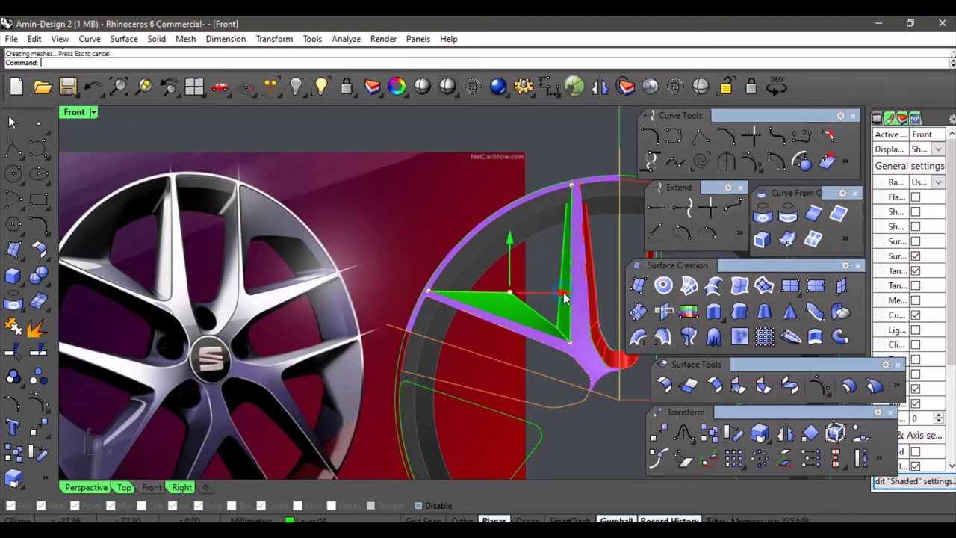
pyautogui.moveTo(563, 296); pyautogui.dragTo(561, 296)
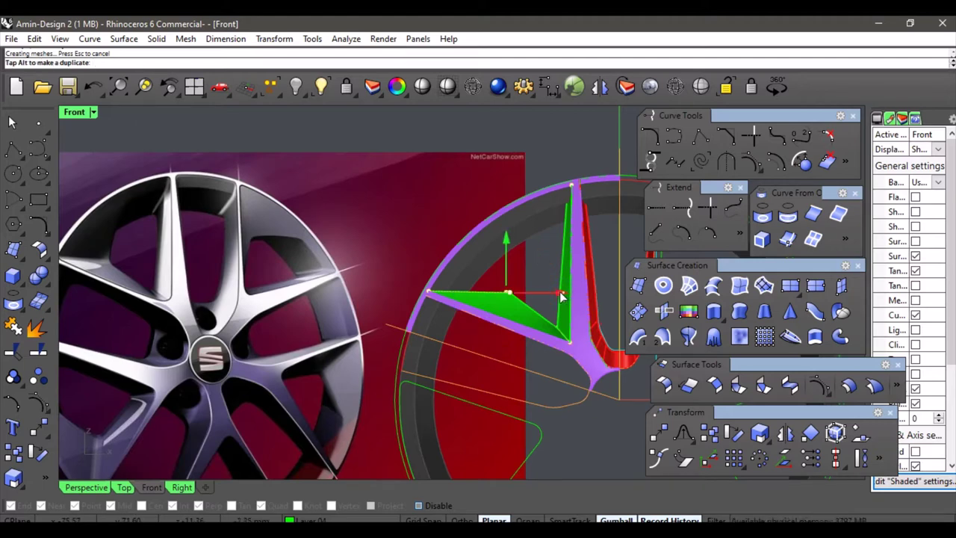
pyautogui.moveTo(561, 296); pyautogui.dragTo(561, 292)
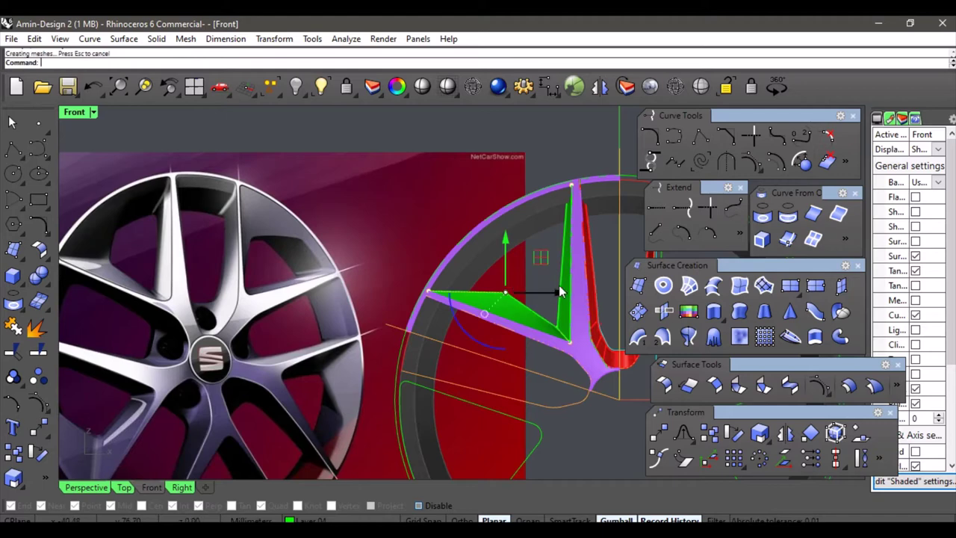
# - Unlock the reference wheel photo, shift it sideways closer to the modelled spokes, and lock it again
pyautogui.scroll(1, 560, 292)
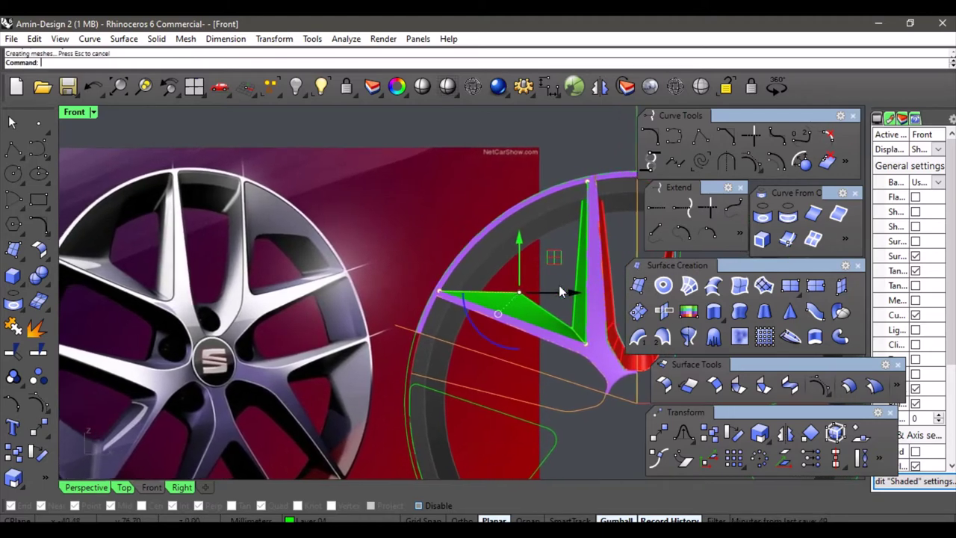
pyautogui.click(372, 203)
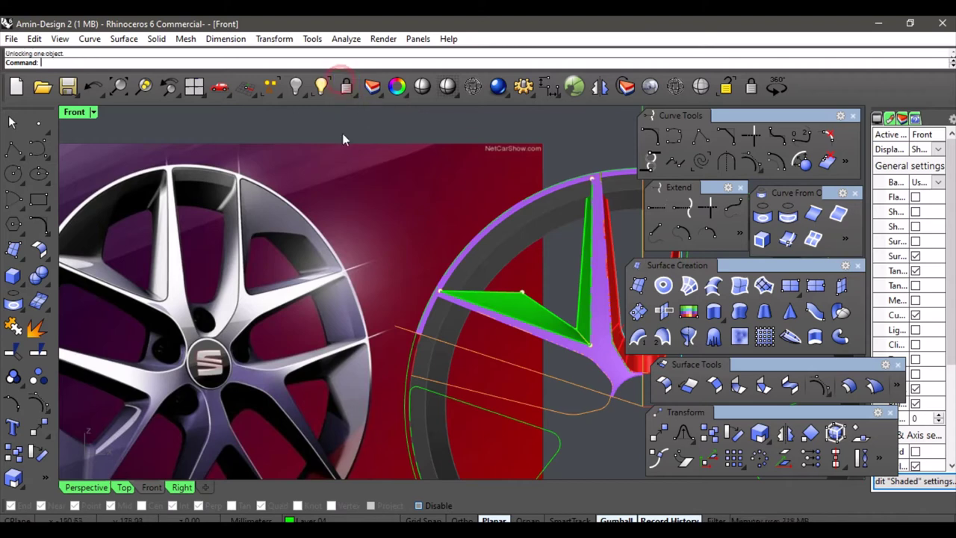
pyautogui.click(347, 175)
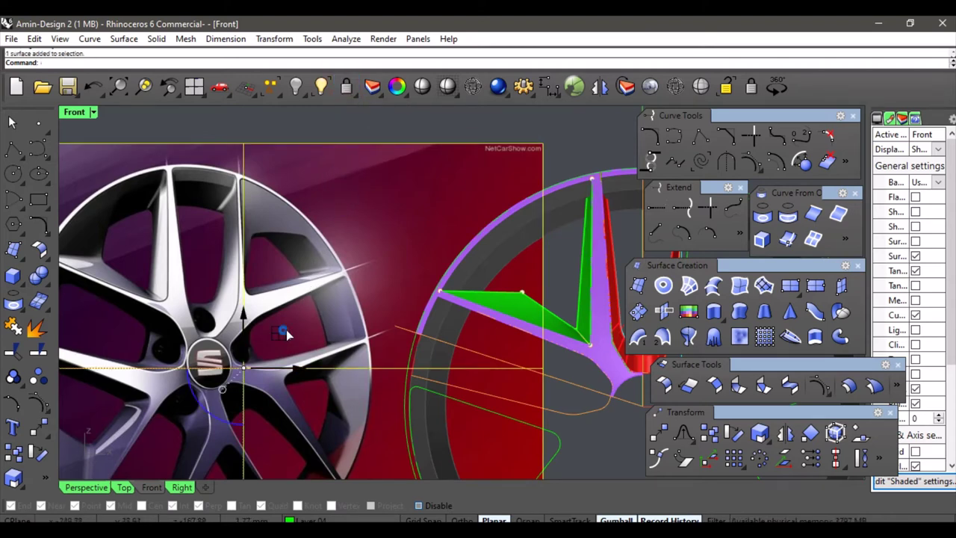
pyautogui.moveTo(286, 330); pyautogui.dragTo(363, 334)
pyautogui.click(346, 86)
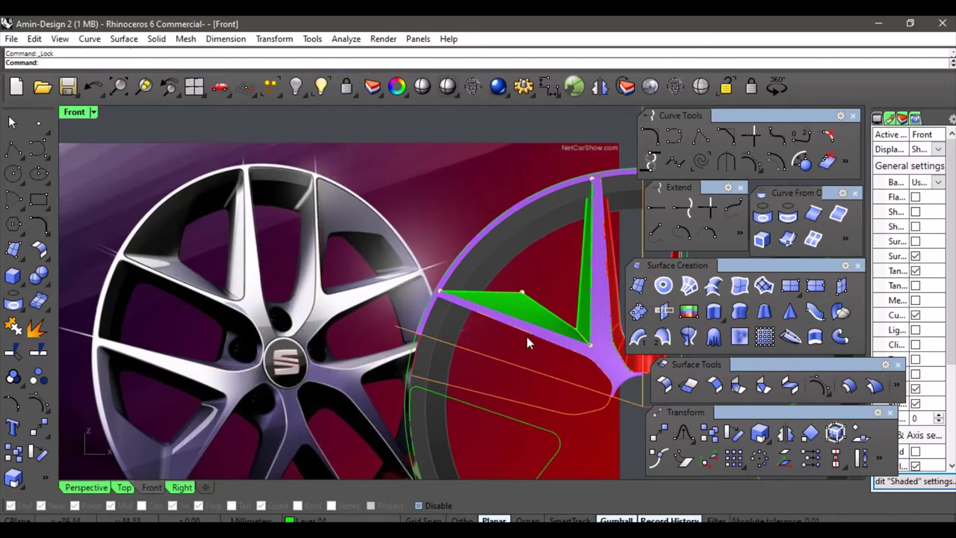
# - Move the outer line's rear end point slightly back toward the rim and a little upward in the Front view
pyautogui.click(524, 292)
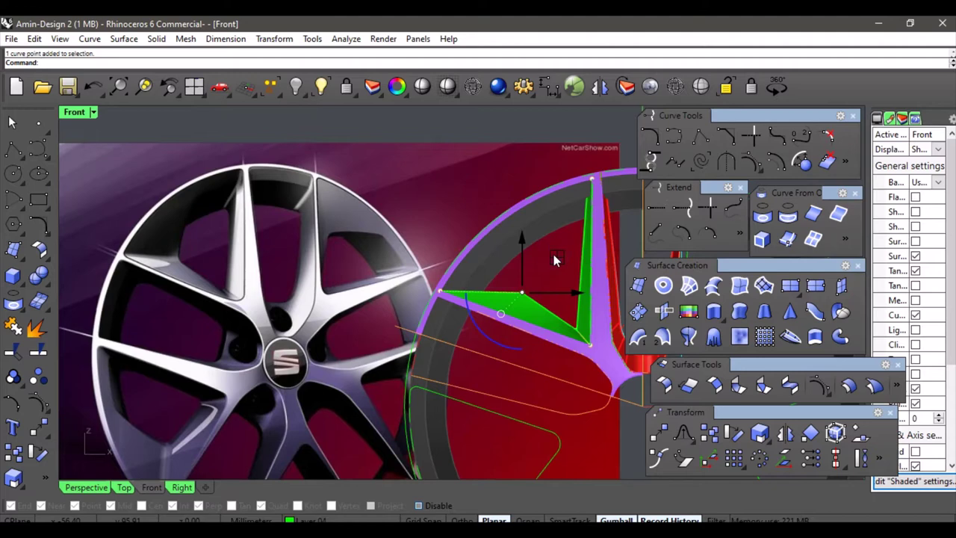
pyautogui.moveTo(554, 259); pyautogui.dragTo(544, 256)
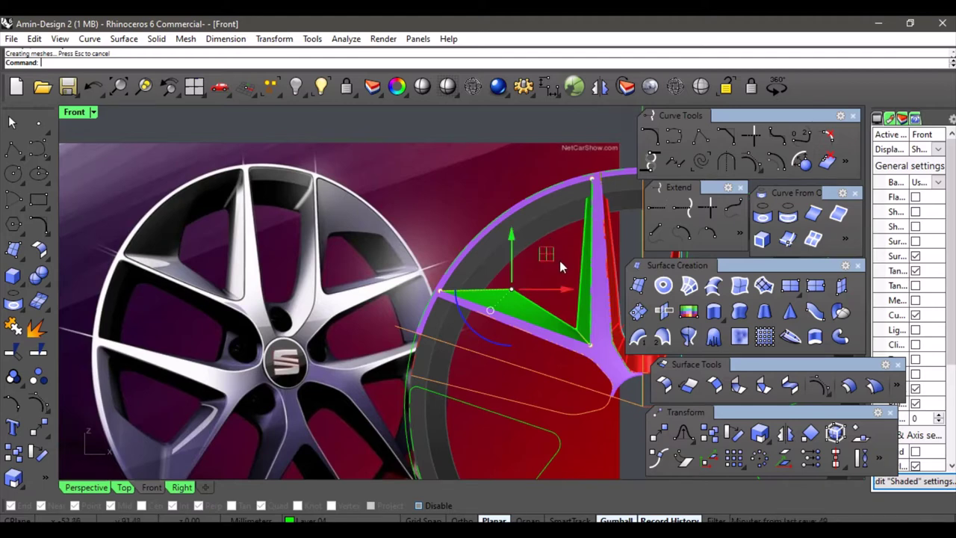
pyautogui.click(565, 259)
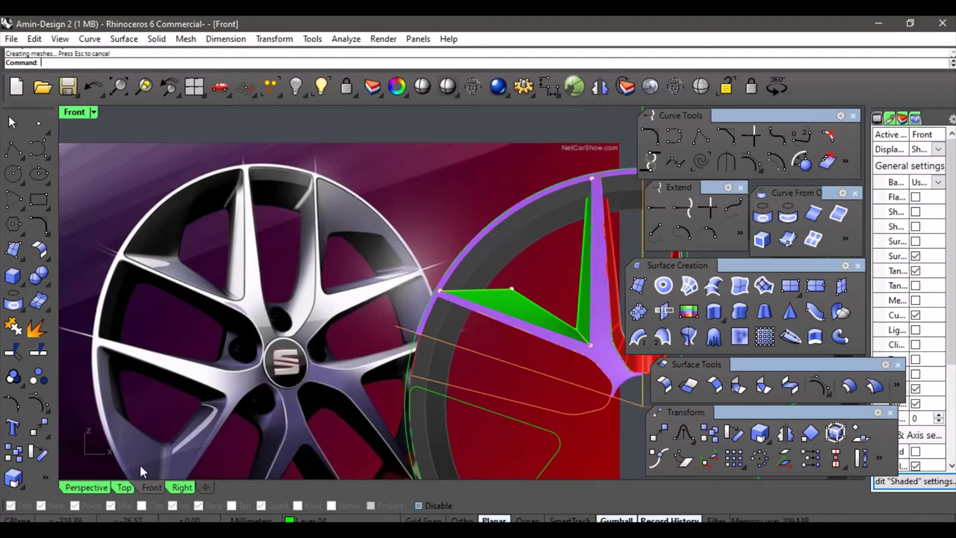
# - Raise the rear end point of the rim's cyan profile curve slightly in the Perspective view
pyautogui.click(105, 487)
pyautogui.moveTo(406, 312)
pyautogui.mouseDown(button='right')
pyautogui.moveTo(497, 275)
pyautogui.moveTo(435, 272)
pyautogui.moveTo(390, 244)
pyautogui.moveTo(355, 175)
pyautogui.mouseUp(button='right')
pyautogui.click(361, 176)
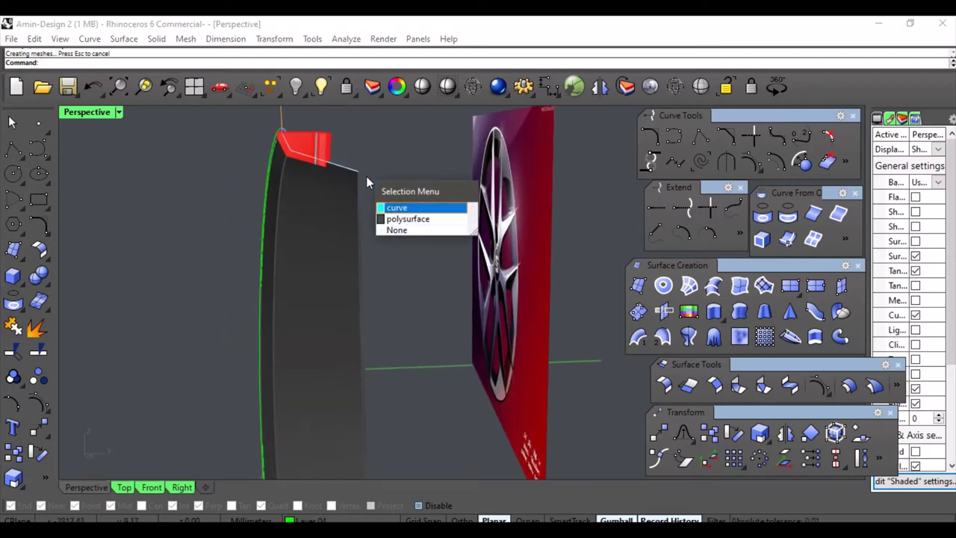
pyautogui.click(394, 208)
pyautogui.scroll(5, 389, 176)
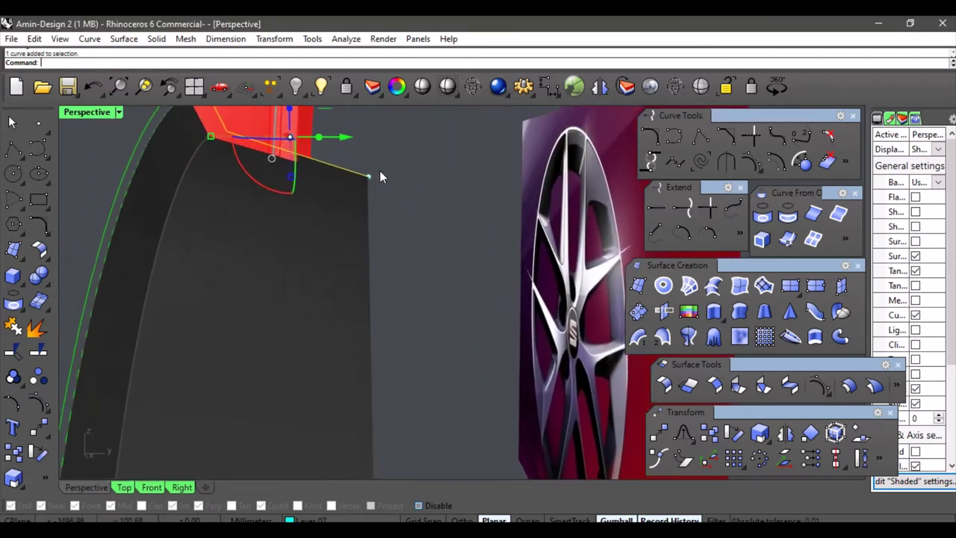
pyautogui.click(376, 198)
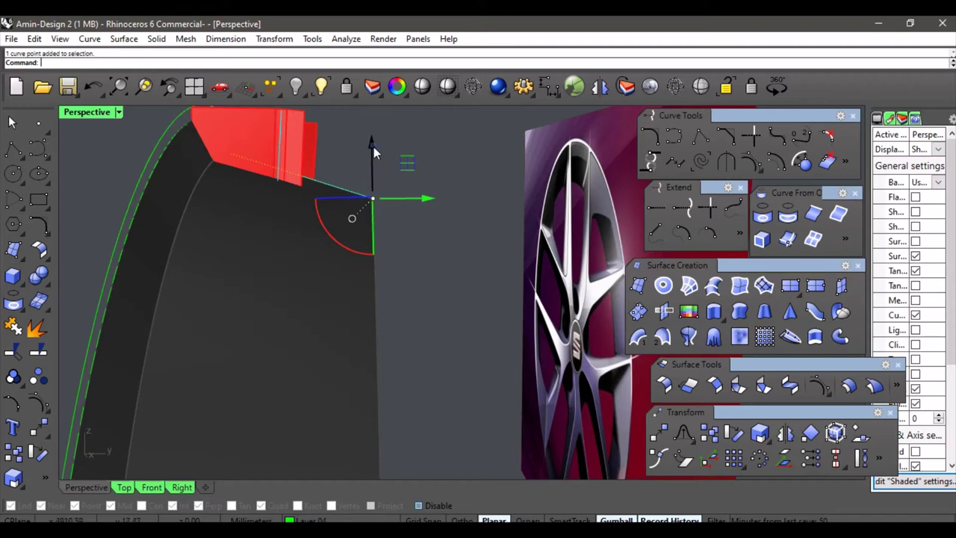
pyautogui.moveTo(373, 146); pyautogui.dragTo(373, 136)
pyautogui.click(416, 235)
# - Examine how the lower green wall meets the spoke face and the dark rim barrel from several angles
pyautogui.scroll(-5, 416, 230)
pyautogui.moveTo(416, 230); pyautogui.dragTo(560, 224, button='right')
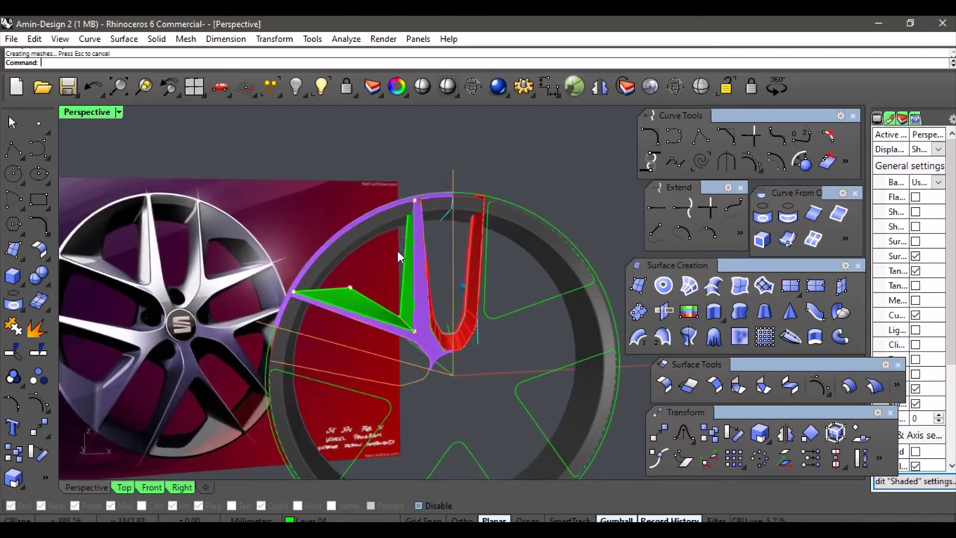
pyautogui.scroll(5, 396, 251)
pyautogui.moveTo(396, 244); pyautogui.dragTo(397, 230, button='right')
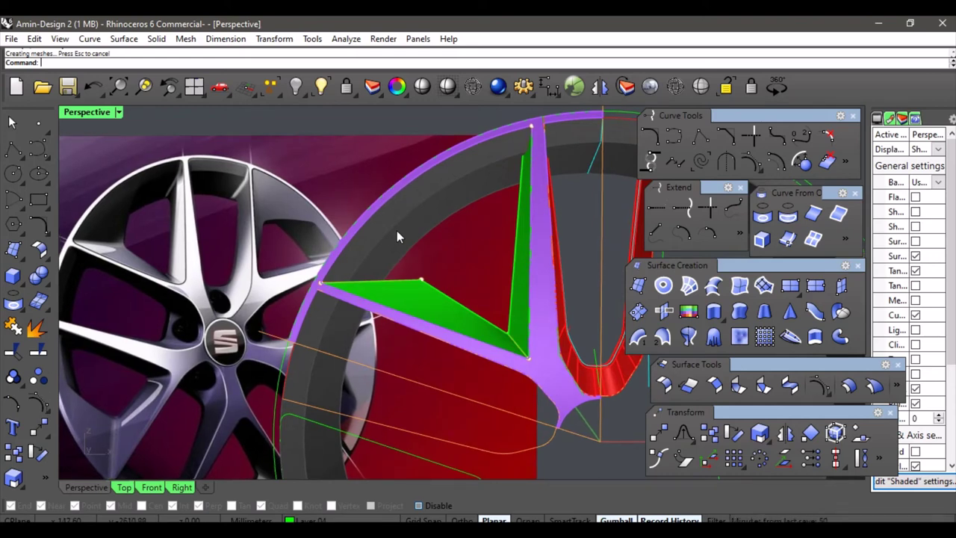
pyautogui.keyDown('shift'); pyautogui.moveTo(396, 230); pyautogui.dragTo(433, 231, button='right'); pyautogui.keyUp('shift')
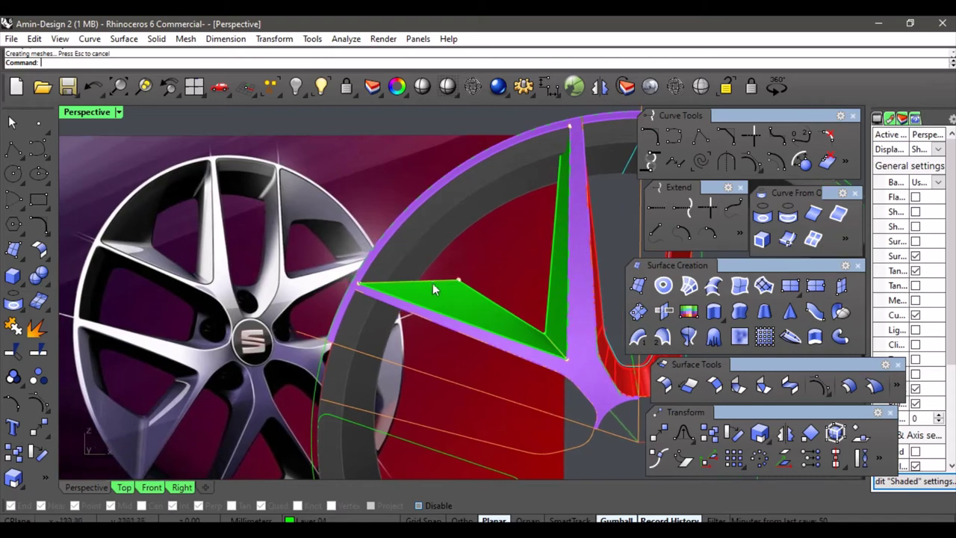
pyautogui.scroll(8, 410, 285)
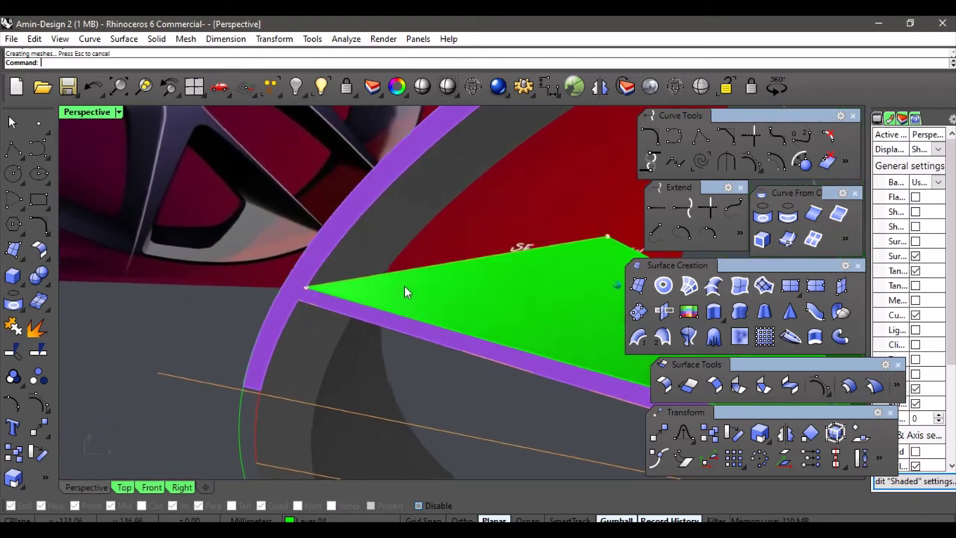
pyautogui.moveTo(400, 286); pyautogui.dragTo(326, 266, button='right')
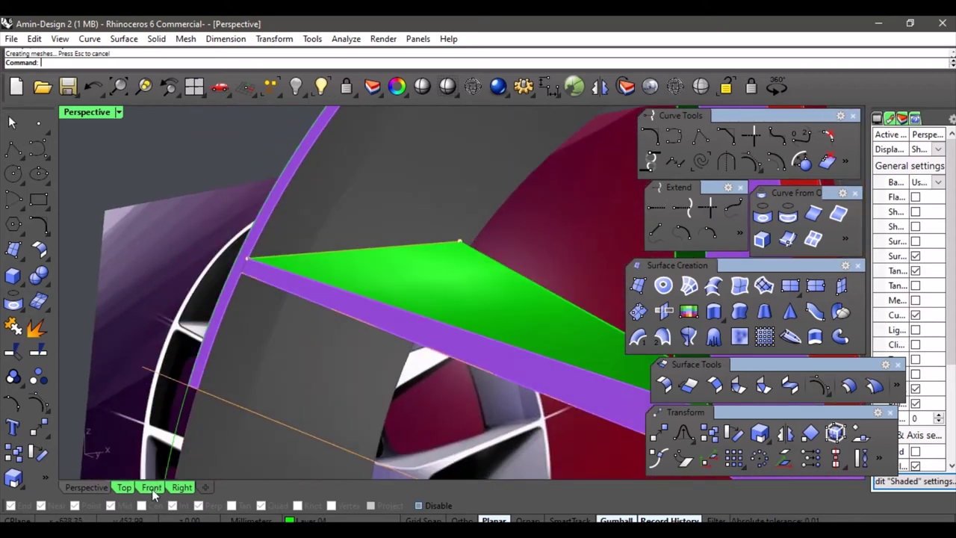
# - Project the lower wall's outer line onto the dark rim barrel from the Front view
pyautogui.click(152, 488)
pyautogui.scroll(6, 418, 326)
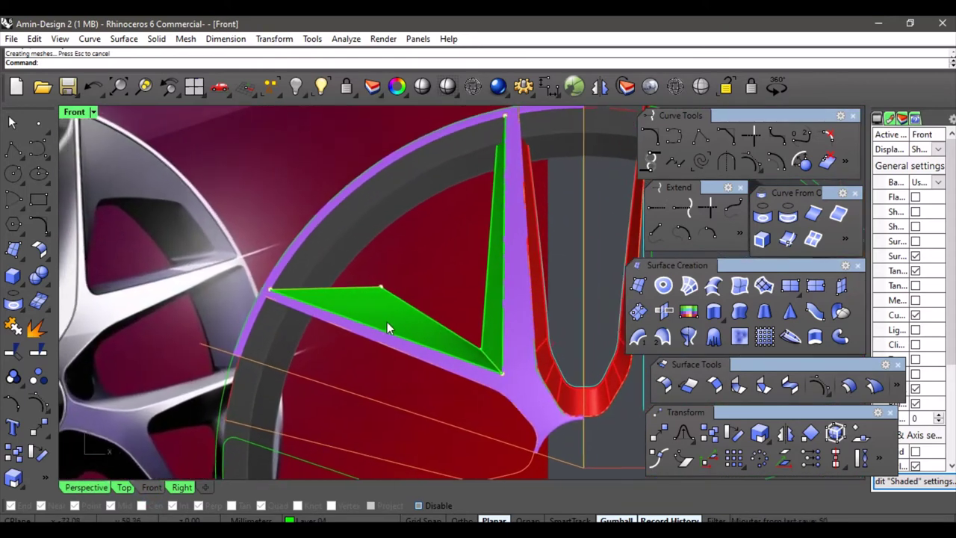
pyautogui.moveTo(434, 266); pyautogui.dragTo(485, 272, button='right')
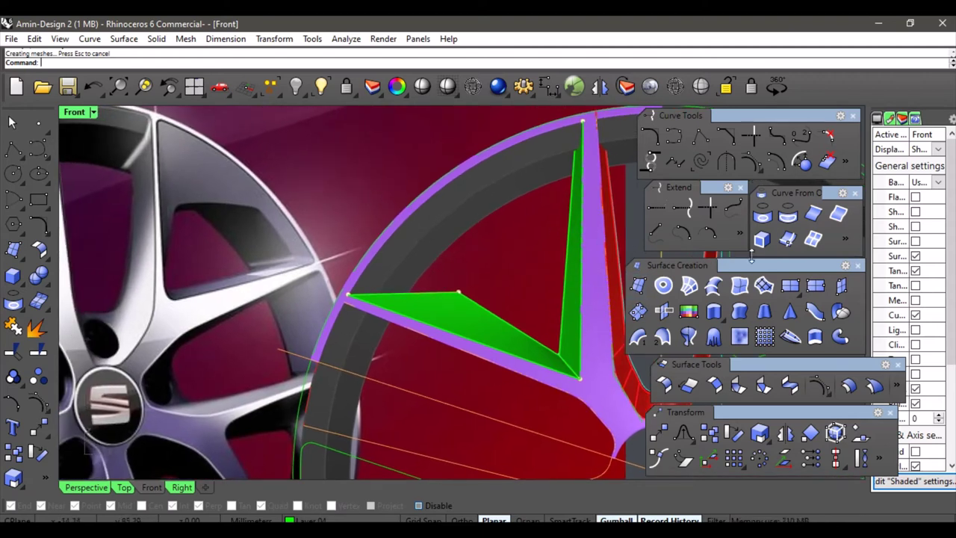
pyautogui.click(762, 216)
pyautogui.click(434, 291)
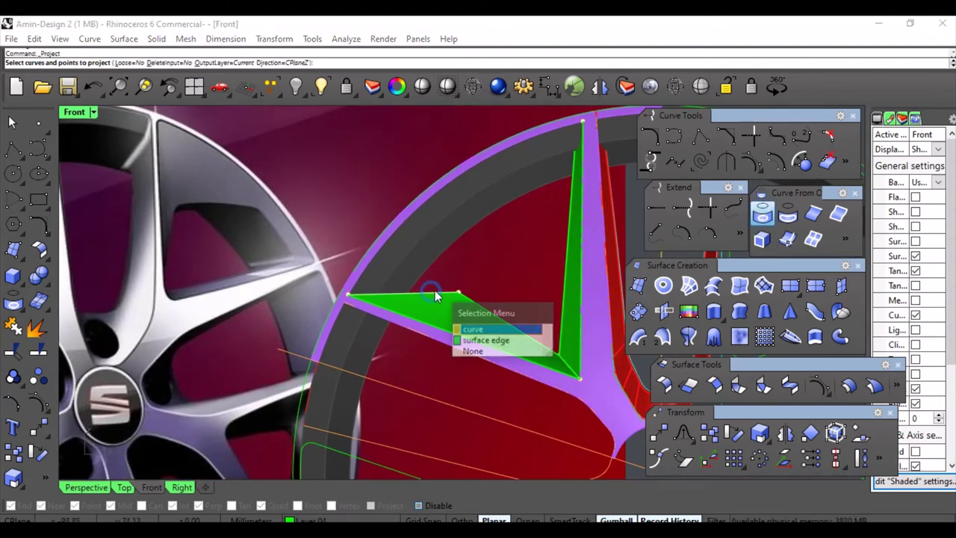
pyautogui.click(478, 330)
pyautogui.click(381, 269)
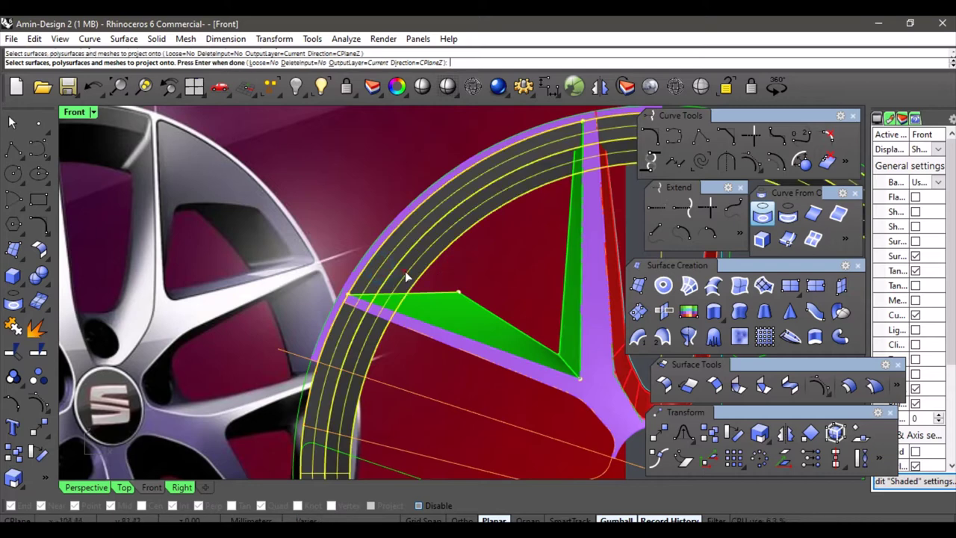
pyautogui.press('Return')
pyautogui.click(364, 198)
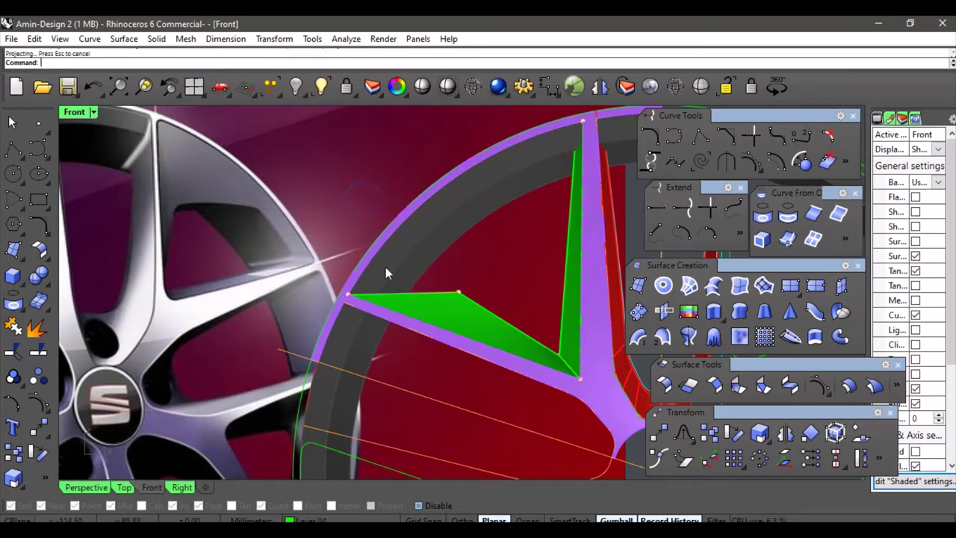
# - Delete the lower green wall surface so only its outer line and the projected curve remain on the rim
pyautogui.click(103, 486)
pyautogui.moveTo(391, 324); pyautogui.dragTo(403, 265, button='right')
pyautogui.click(424, 253)
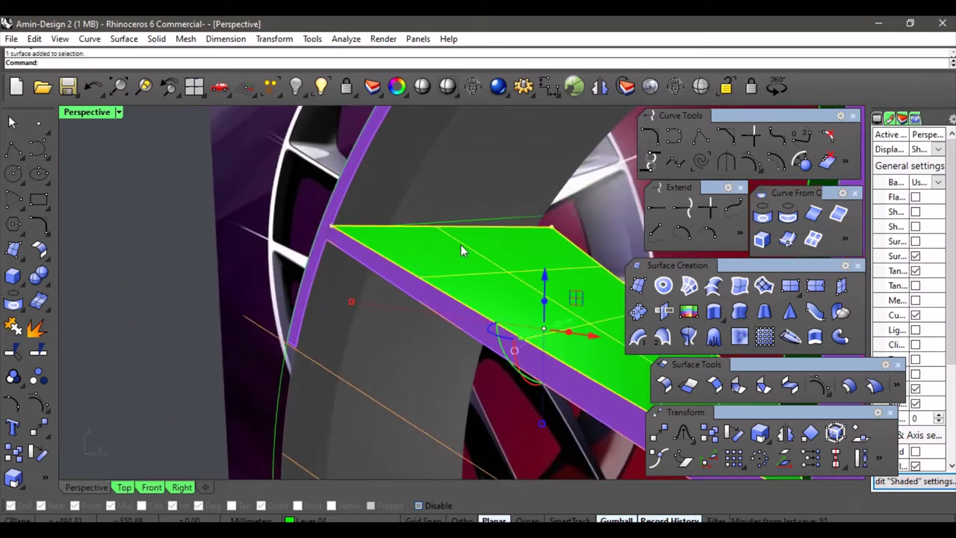
pyautogui.press('Delete')
pyautogui.moveTo(461, 251); pyautogui.dragTo(492, 218, button='right')
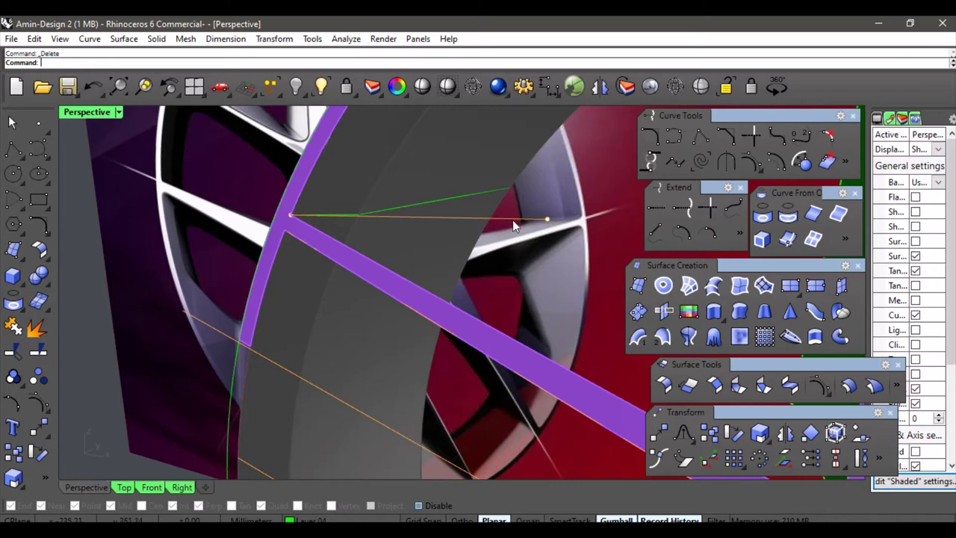
# - Explode the projected curve on the rim barrel and delete its rear segment
pyautogui.scroll(5, 395, 216)
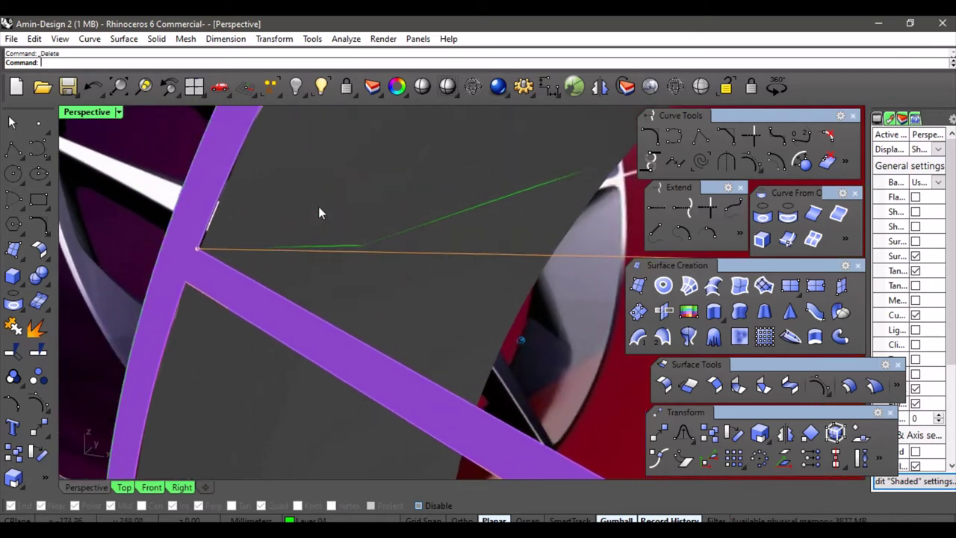
pyautogui.click(342, 247)
pyautogui.click(377, 279)
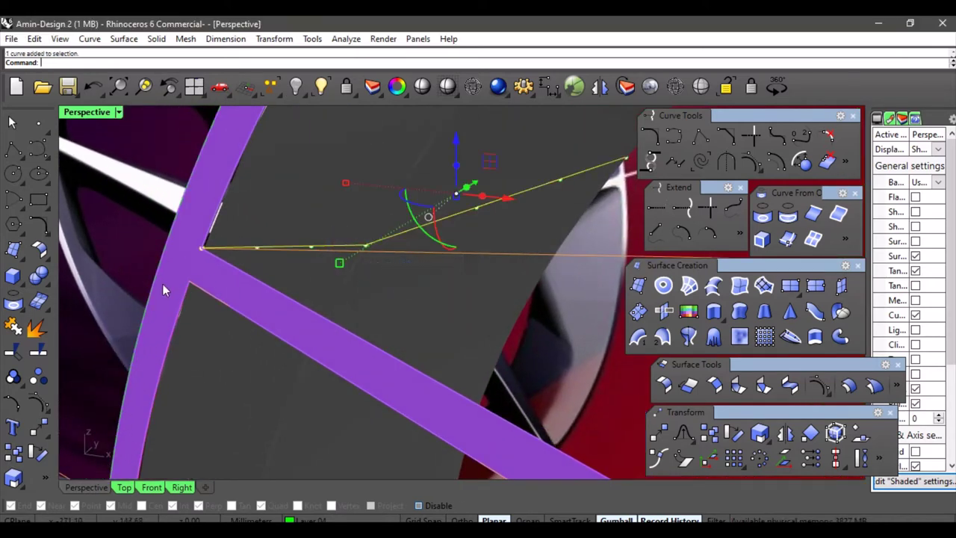
pyautogui.click(39, 326)
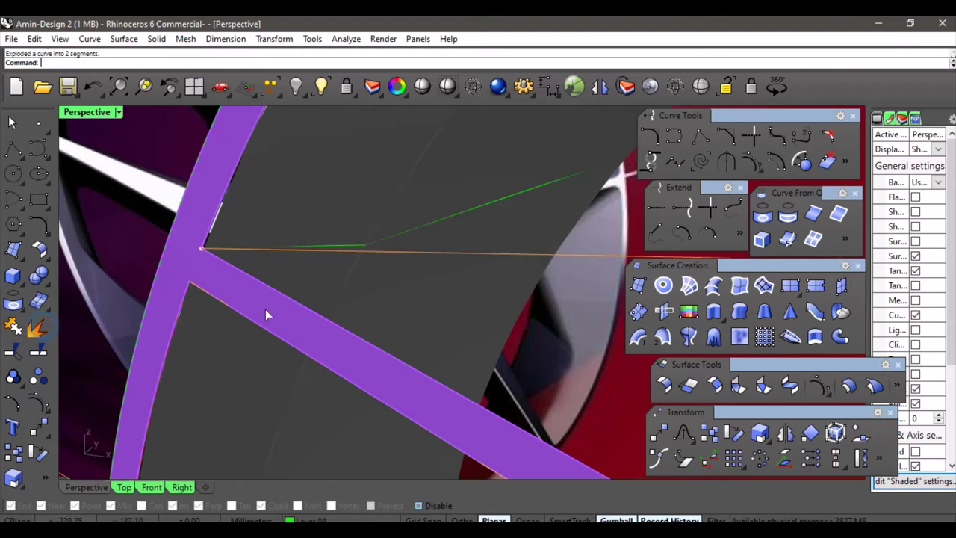
pyautogui.click(388, 238)
pyautogui.press('Delete')
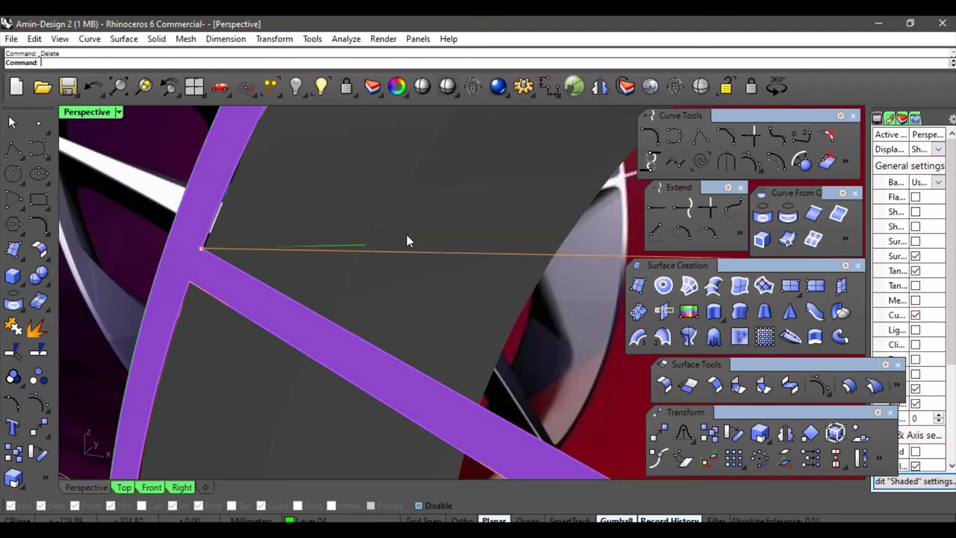
# - Extend the remaining projected segment with a straight line up to the outer line's rear end point in the Front view
pyautogui.moveTo(407, 240); pyautogui.dragTo(377, 294, button='right')
pyautogui.click(656, 232)
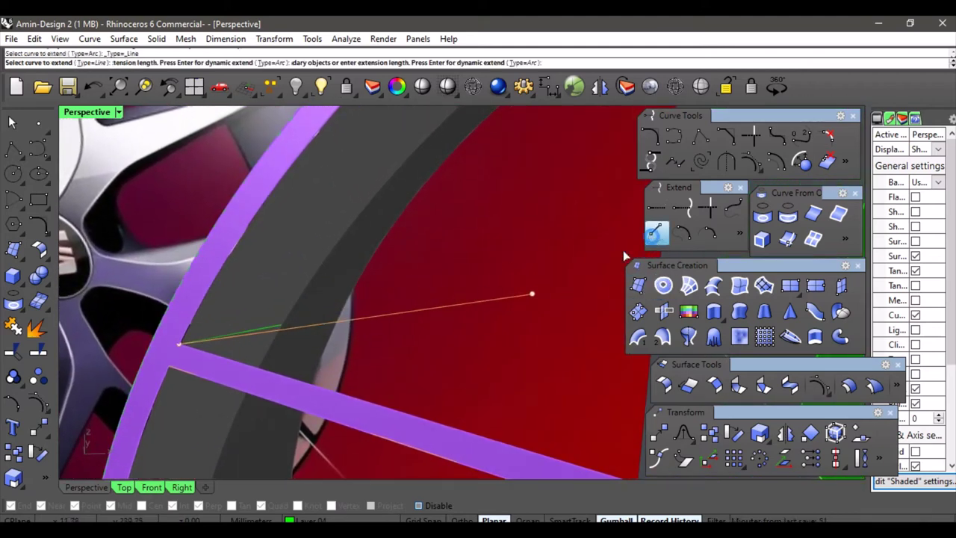
pyautogui.click(271, 326)
pyautogui.moveTo(497, 286); pyautogui.dragTo(494, 293, button='right')
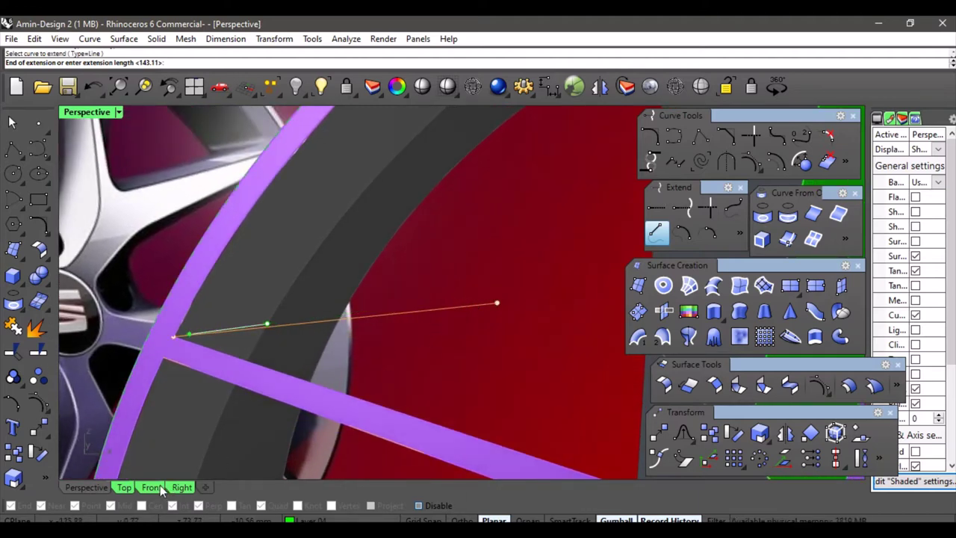
pyautogui.click(161, 489)
pyautogui.scroll(5, 448, 309)
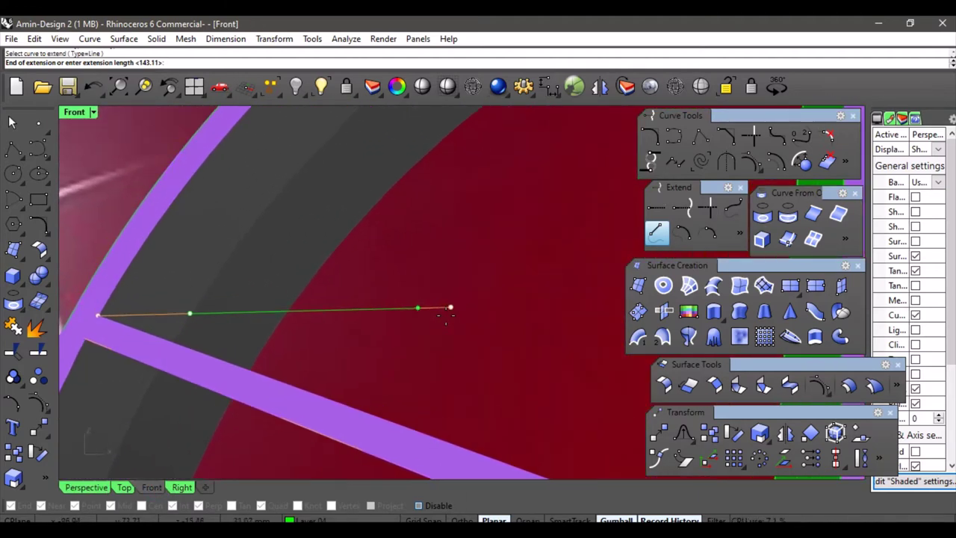
pyautogui.scroll(1, 447, 317)
pyautogui.click(450, 308)
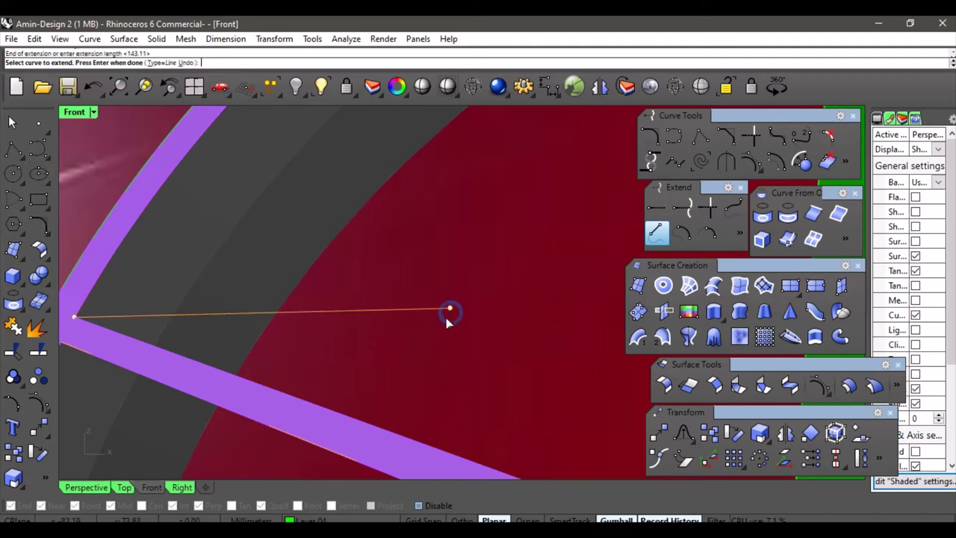
pyautogui.press('Return')
# - Delete the original orange outer line, keeping the extended green one
pyautogui.click(106, 486)
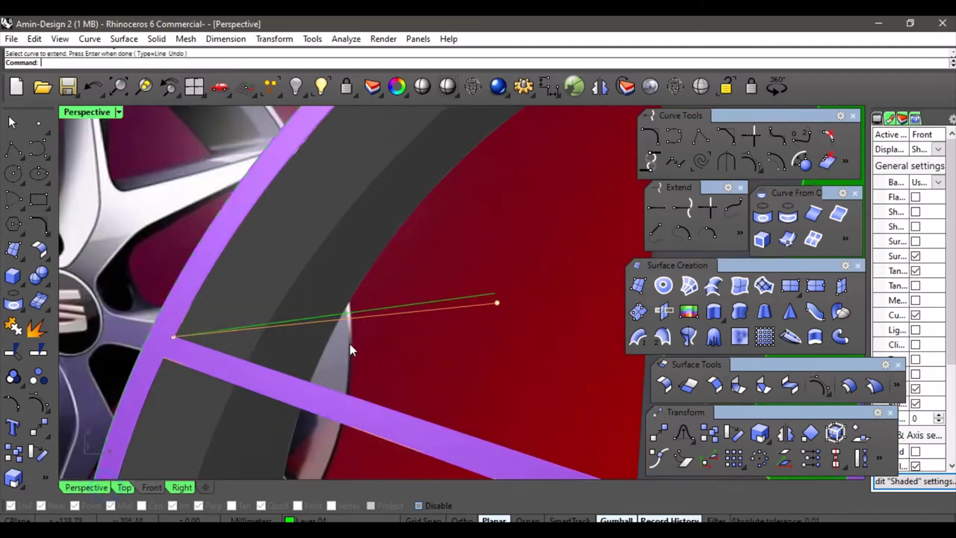
pyautogui.scroll(-2, 349, 343)
pyautogui.moveTo(349, 344); pyautogui.dragTo(374, 330, button='right')
pyautogui.moveTo(495, 334); pyautogui.dragTo(493, 351, button='right')
pyautogui.click(493, 355)
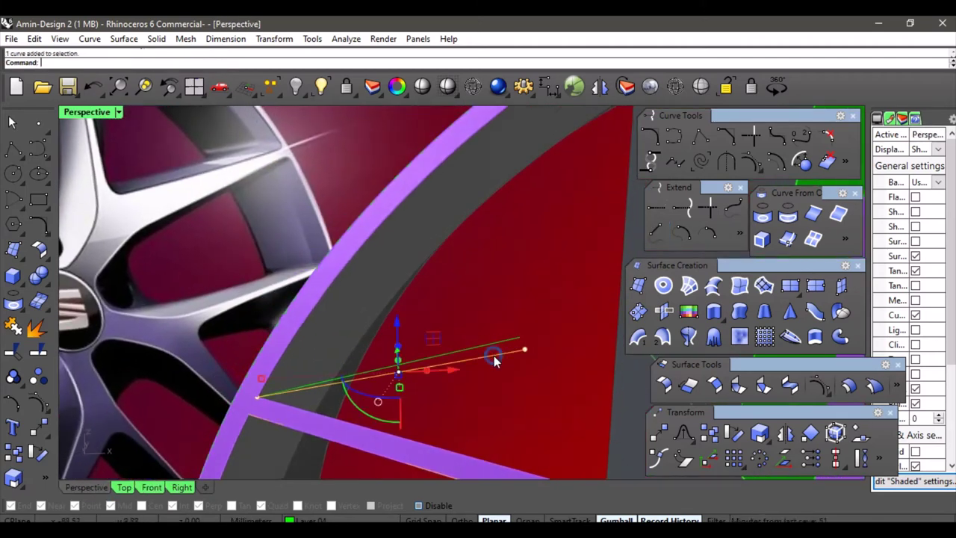
pyautogui.press('Delete')
pyautogui.scroll(-3, 503, 355)
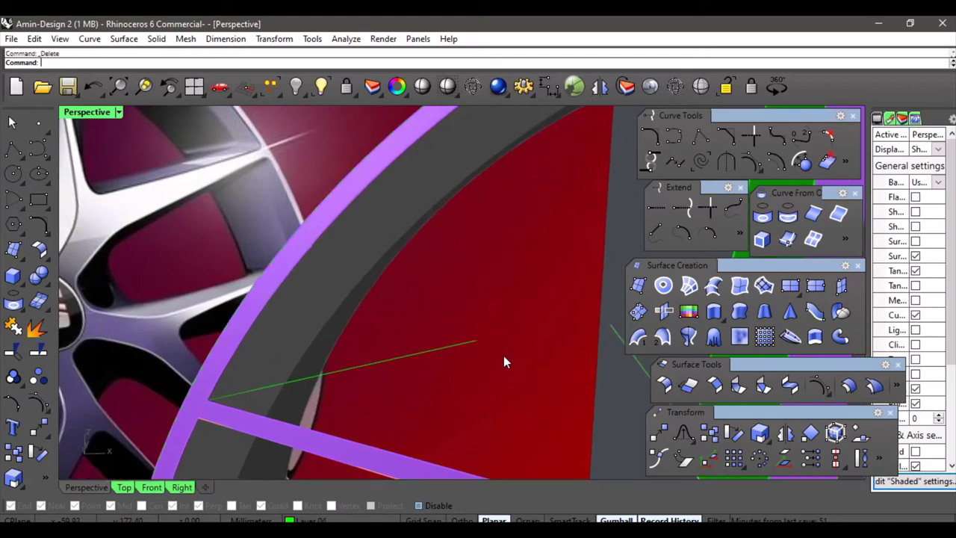
# - Move the extended outer line to Layer 06
pyautogui.scroll(-2, 489, 362)
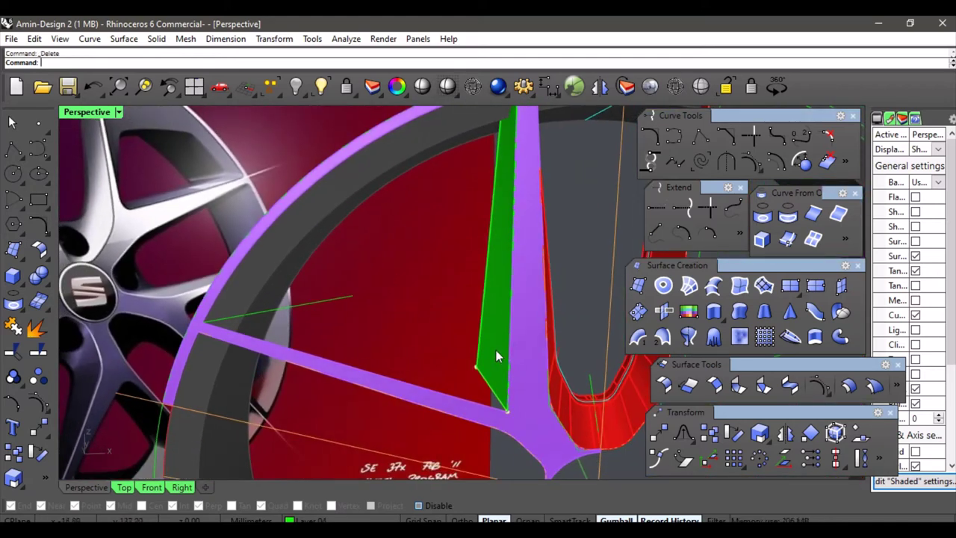
pyautogui.click(343, 302)
pyautogui.click(317, 520)
pyautogui.click(321, 489)
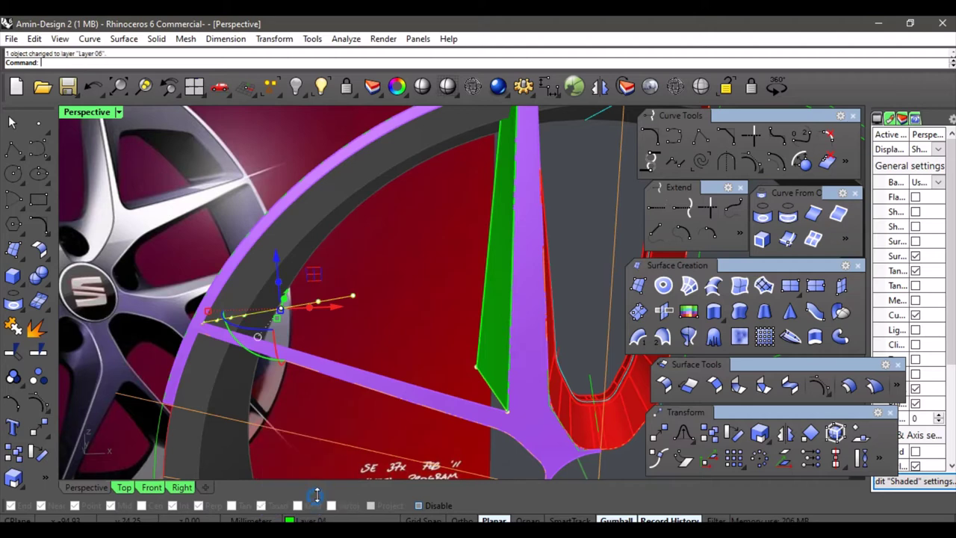
# - Create the second inner side wall with Sweep 2 Rails, using the corner line and outer line as rails and the spoke edge as cross section
pyautogui.click(428, 294)
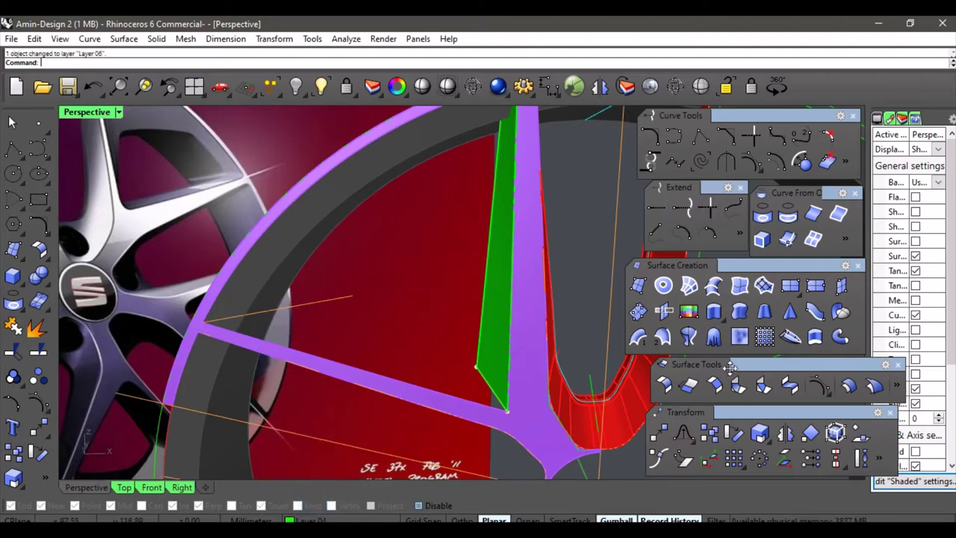
pyautogui.click(661, 337)
pyautogui.click(486, 382)
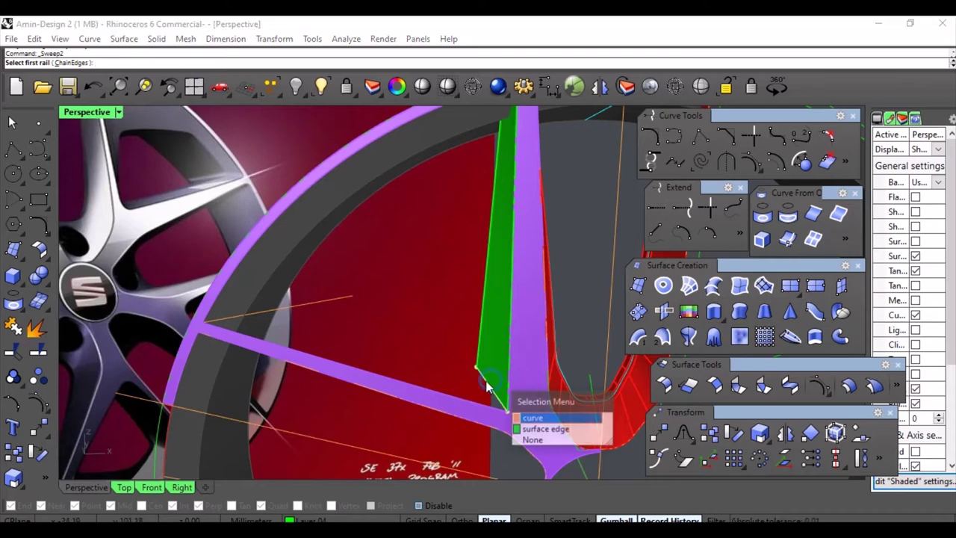
pyautogui.click(533, 419)
pyautogui.click(315, 303)
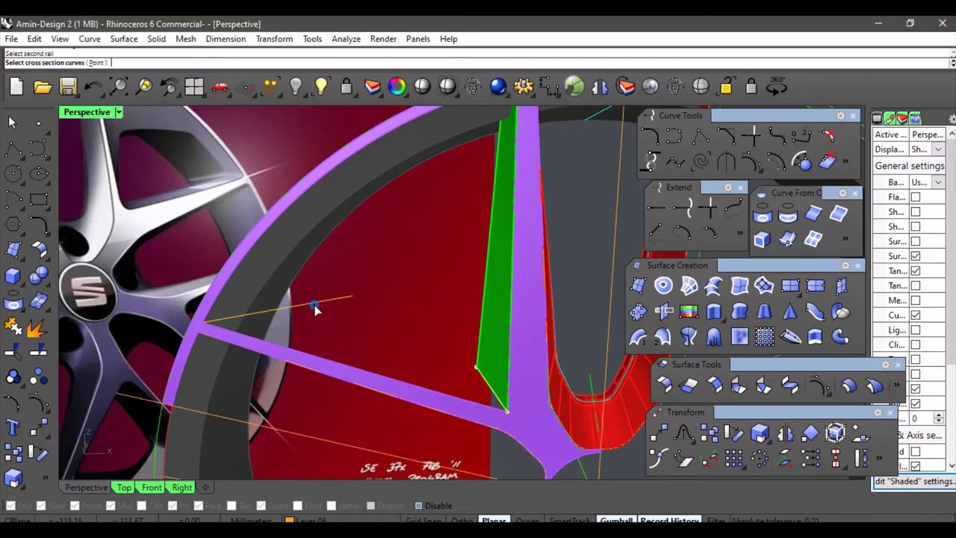
pyautogui.click(366, 369)
pyautogui.rightClick(395, 333)
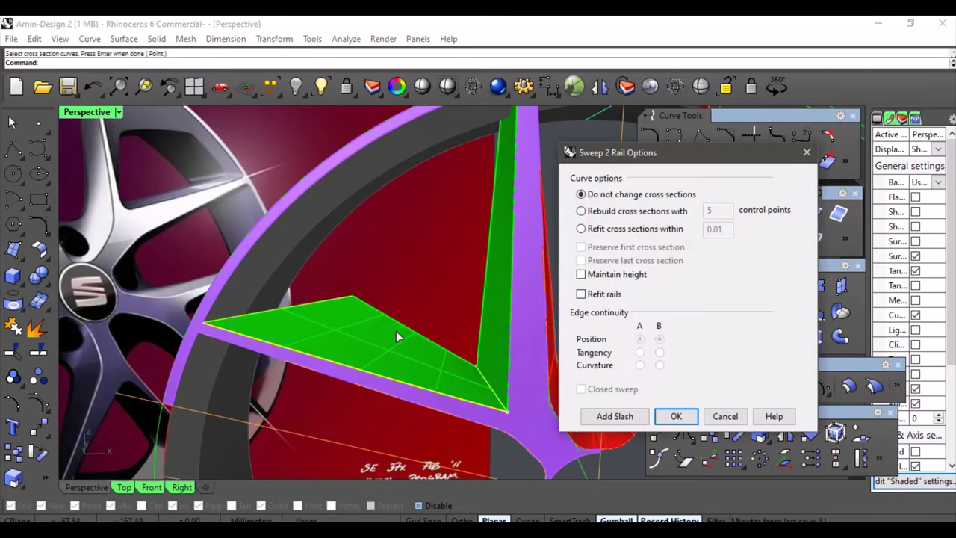
pyautogui.rightClick(400, 283)
# - Draw a straight polyline from the new wall's free rear corner up to the outer rim edge in the Front view
pyautogui.scroll(-4, 404, 291)
pyautogui.moveTo(404, 291); pyautogui.dragTo(457, 309, button='right')
pyautogui.scroll(1, 404, 290)
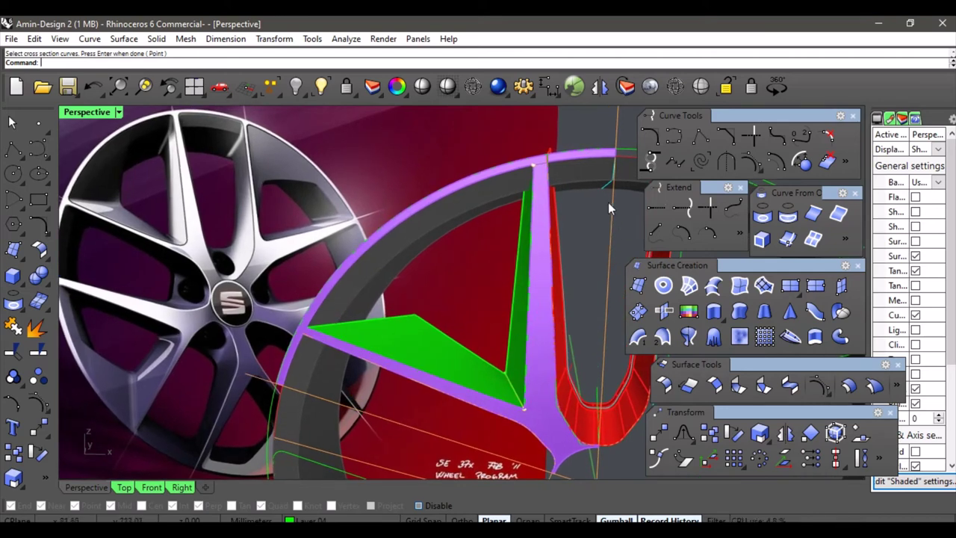
pyautogui.click(701, 135)
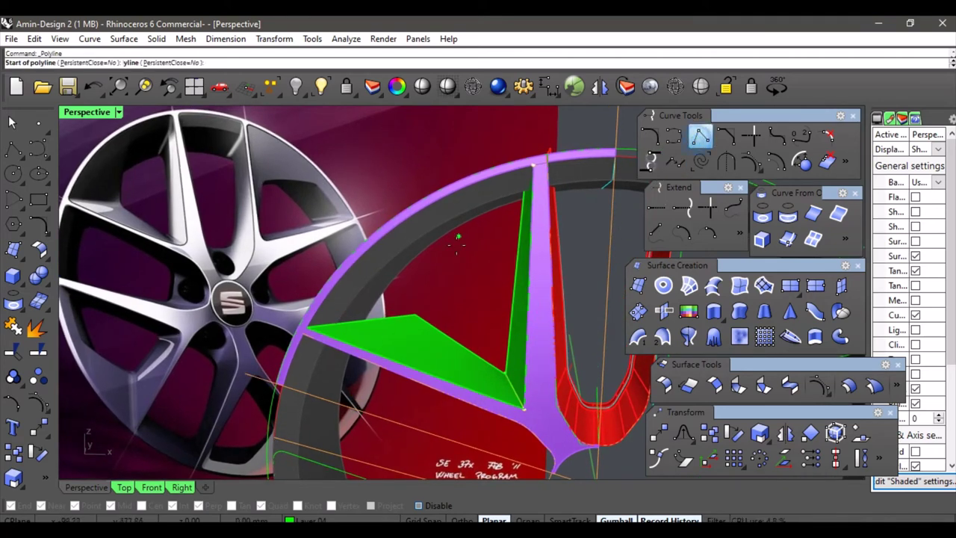
pyautogui.click(416, 316)
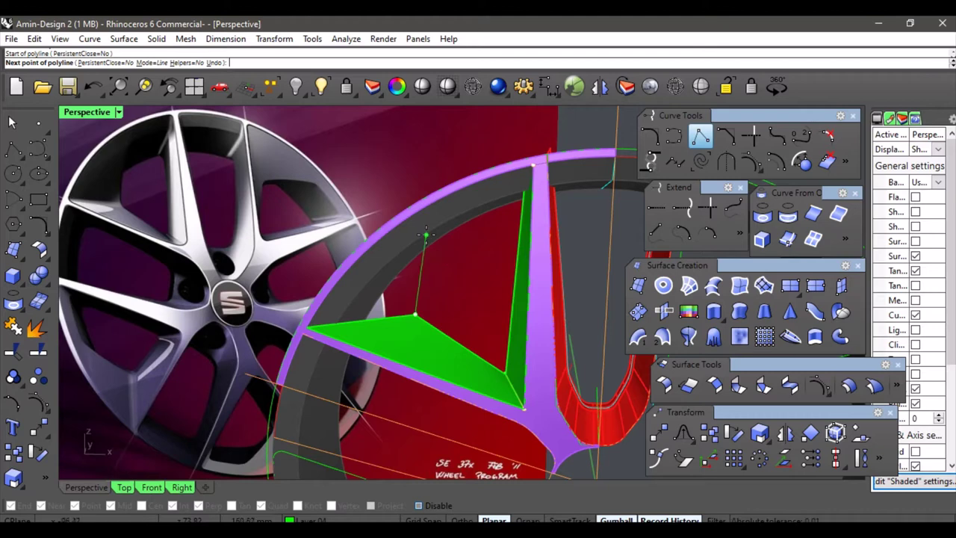
pyautogui.press('alt')
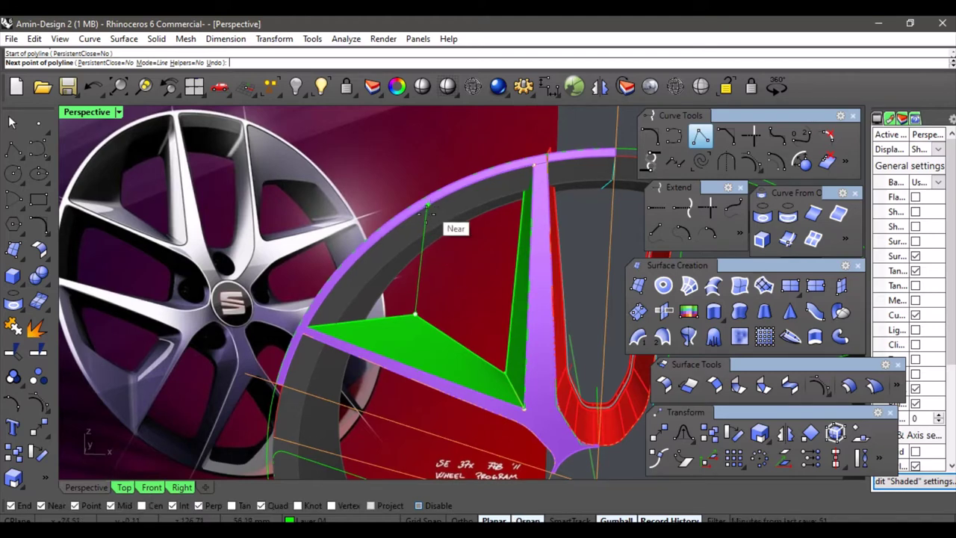
pyautogui.click(147, 487)
pyautogui.scroll(-10, 330, 337)
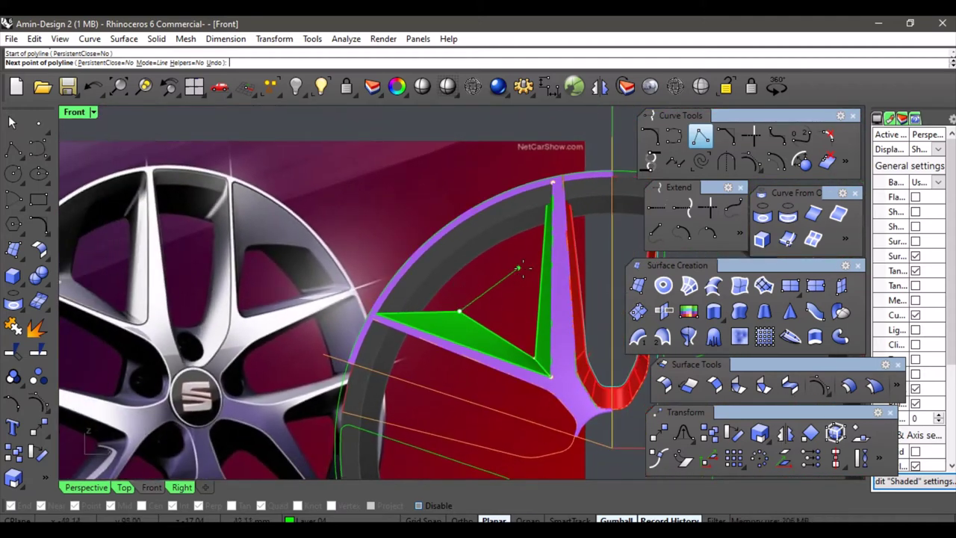
pyautogui.scroll(-1, 512, 271)
pyautogui.moveTo(512, 271); pyautogui.dragTo(553, 272, button='right')
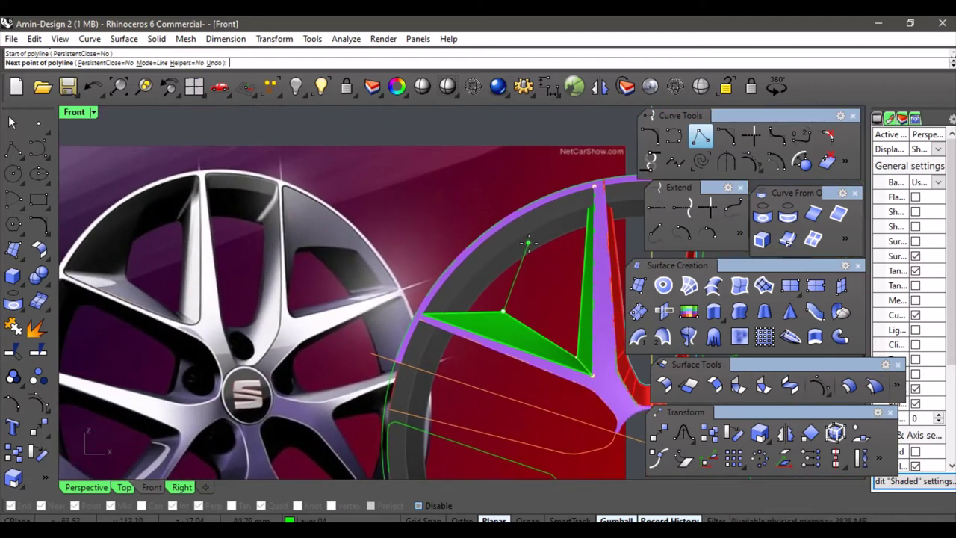
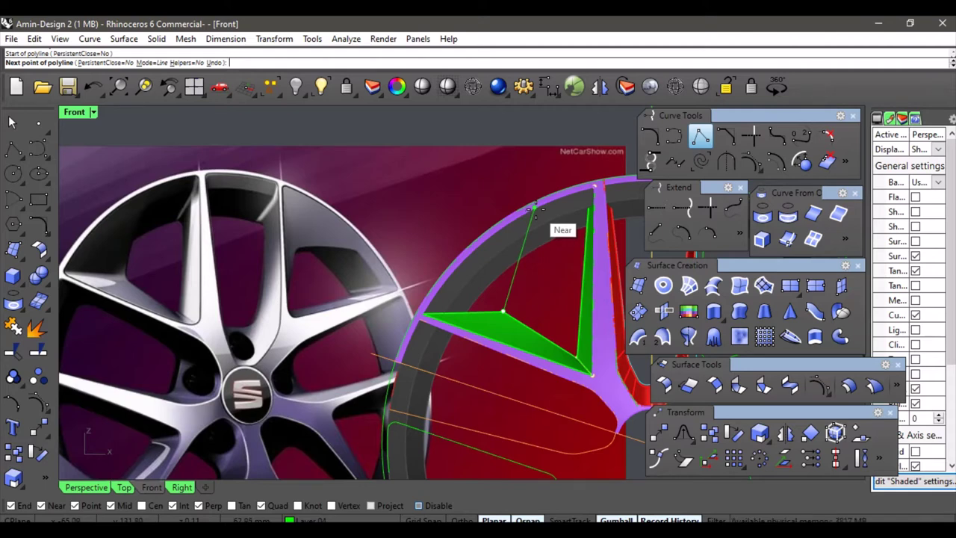
pyautogui.click(533, 208)
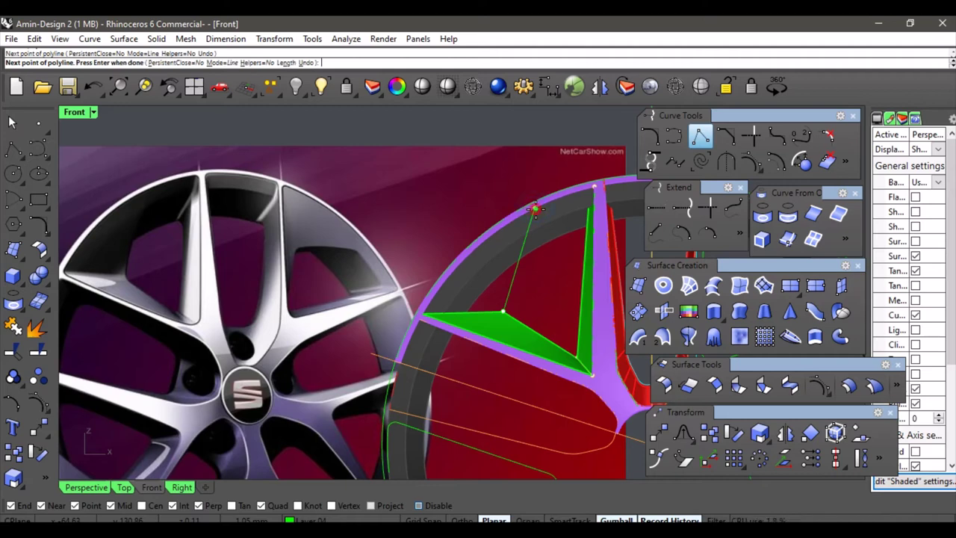
pyautogui.press('Return')
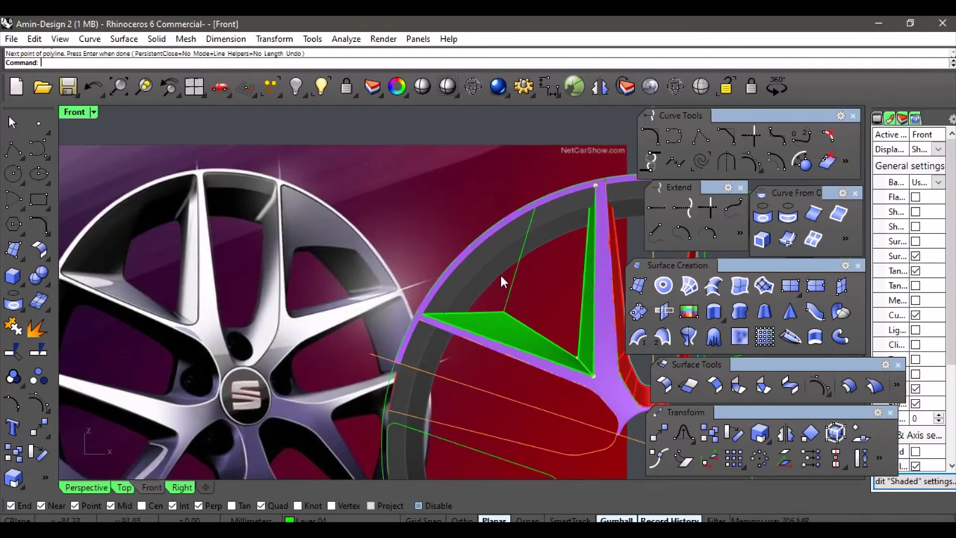
# - Project the new slanted line onto the rim barrel in the Front view
pyautogui.scroll(-3, 501, 275)
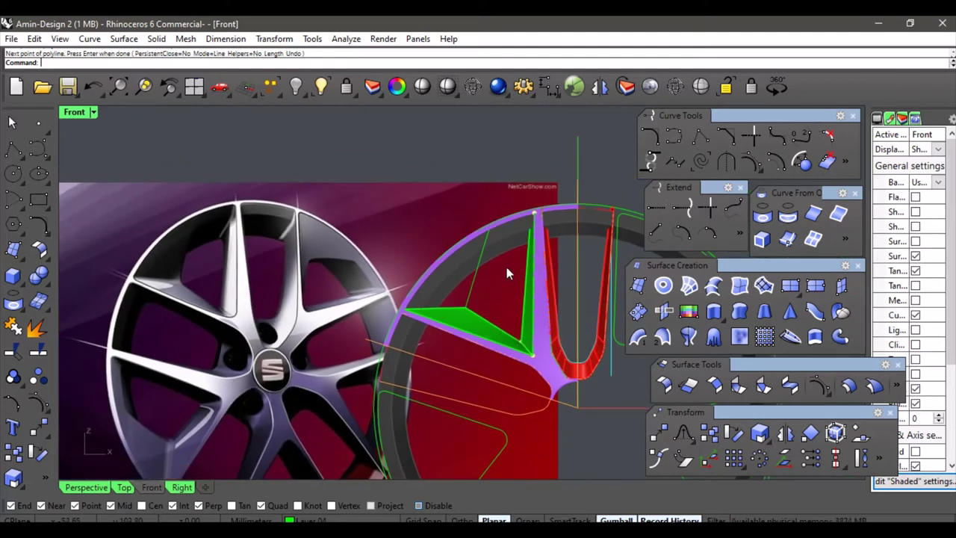
pyautogui.scroll(2, 506, 273)
pyautogui.scroll(-1, 501, 292)
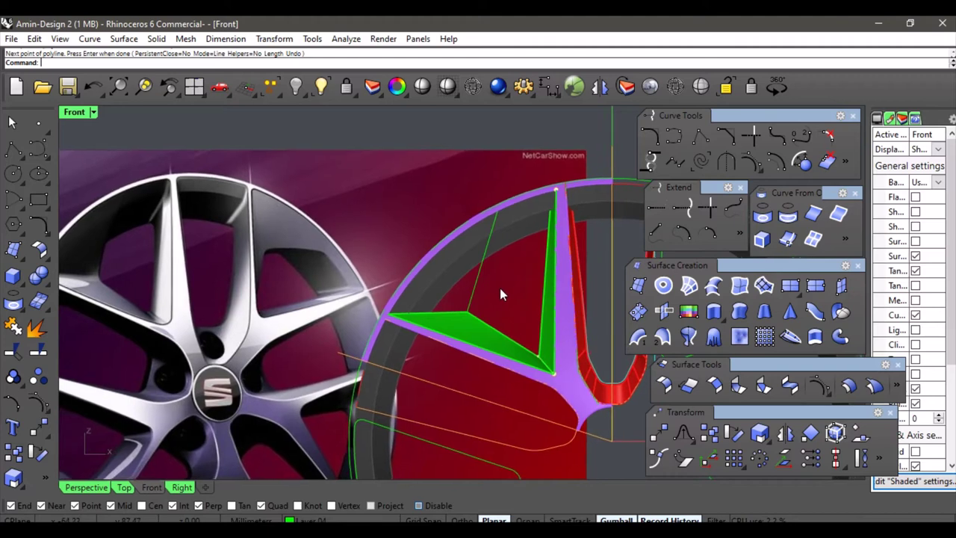
pyautogui.scroll(-2, 528, 321)
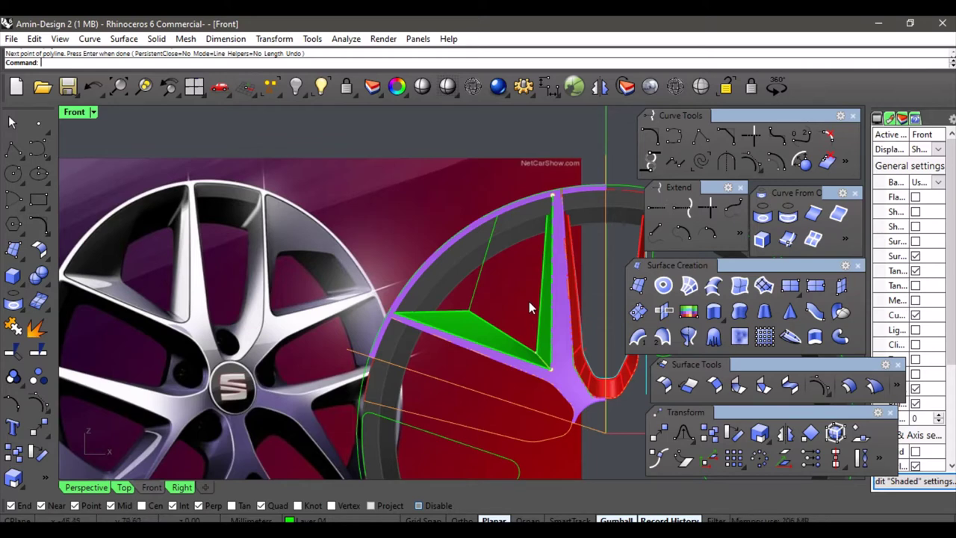
pyautogui.scroll(3, 528, 300)
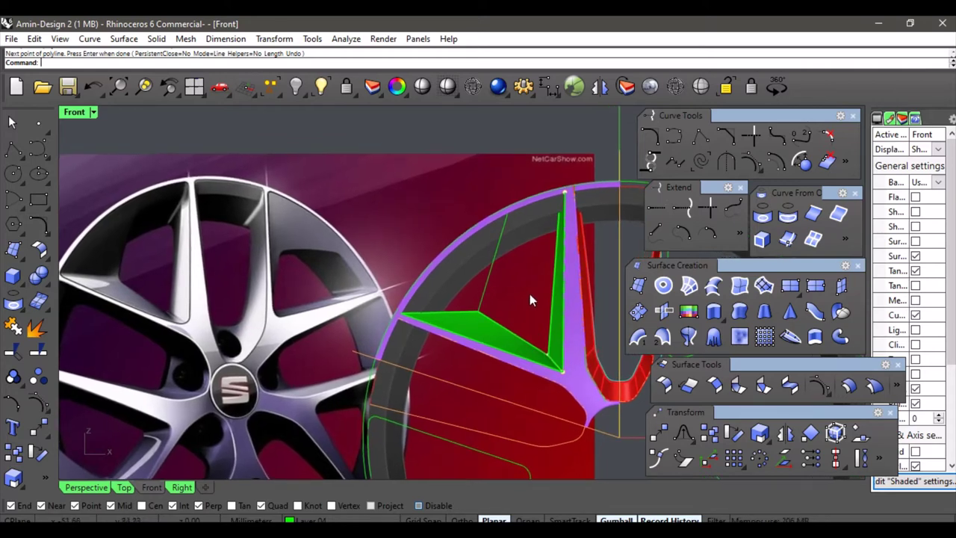
pyautogui.scroll(3, 529, 299)
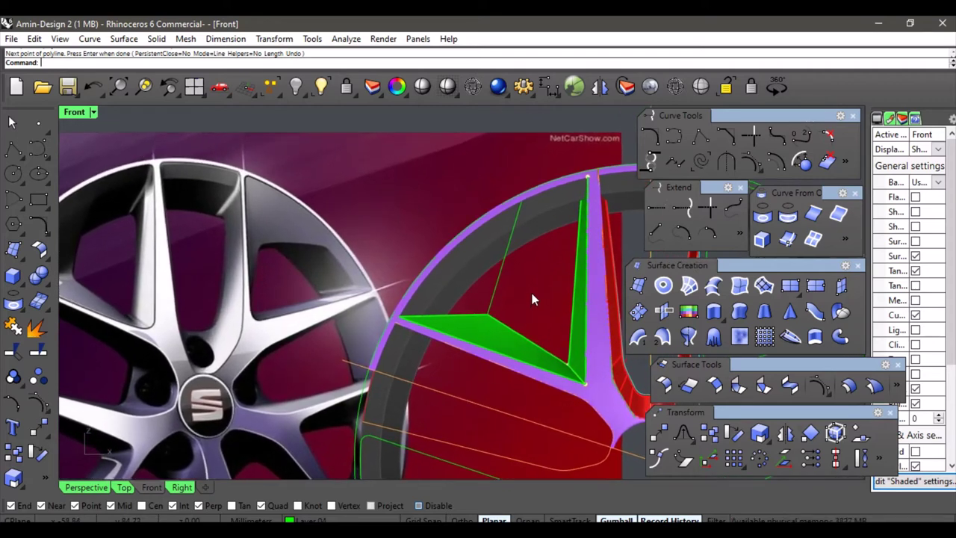
pyautogui.scroll(-2, 532, 299)
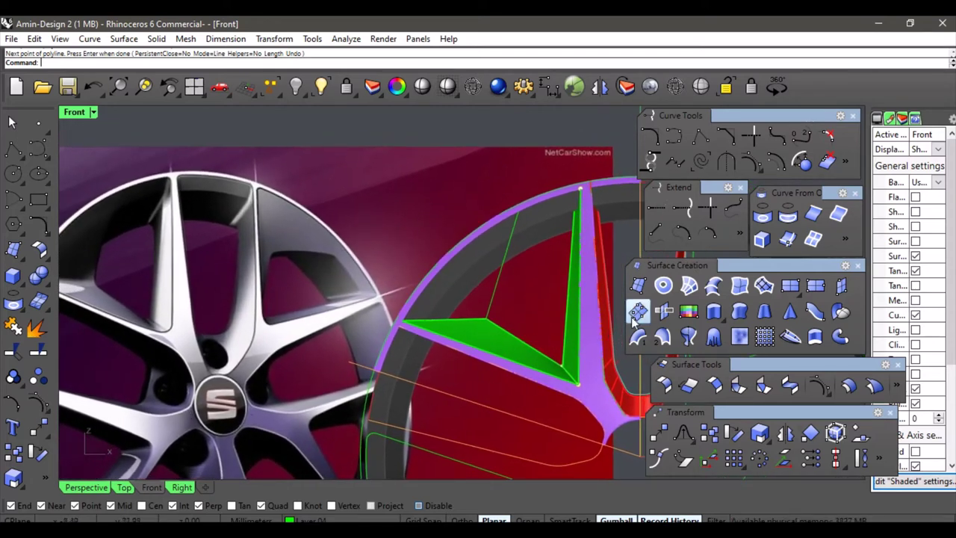
pyautogui.click(490, 256)
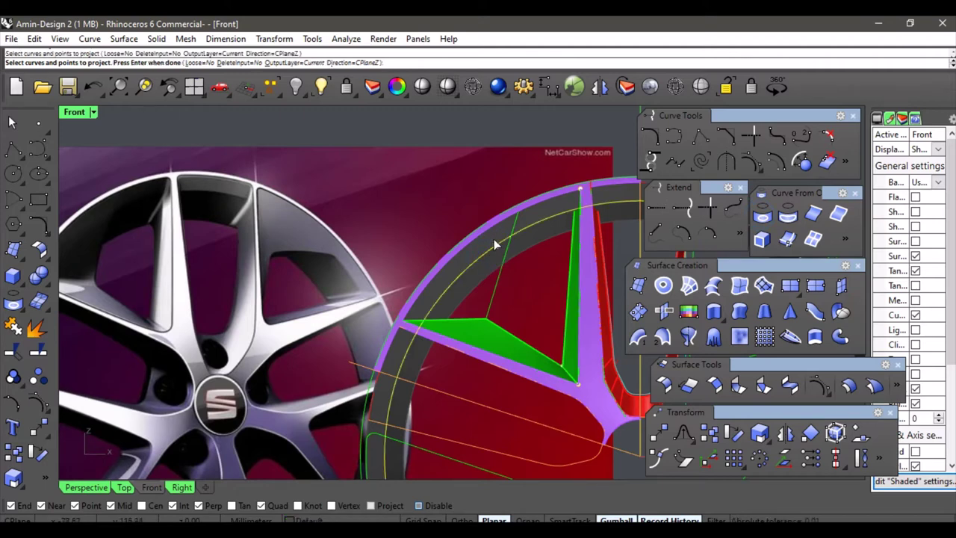
pyautogui.press('Return')
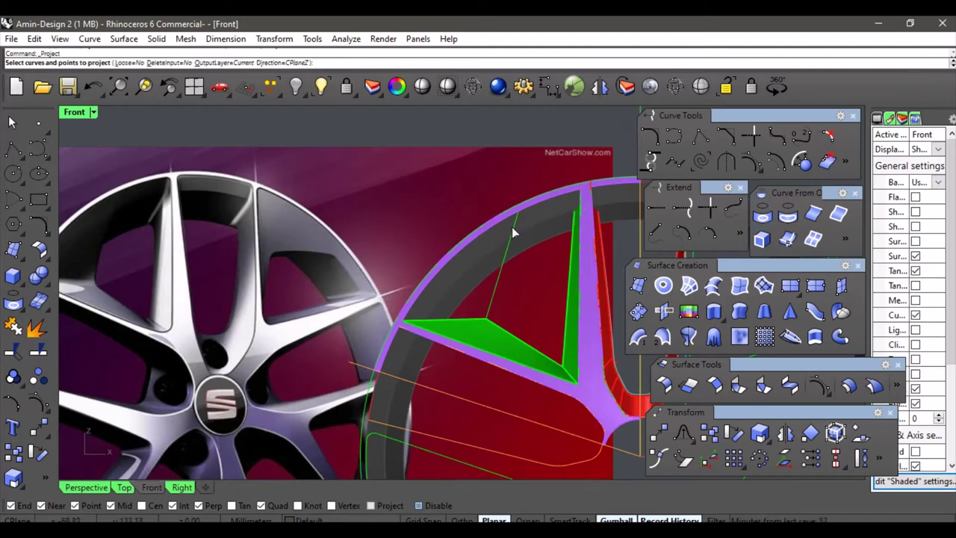
pyautogui.click(492, 240)
pyautogui.press('Return')
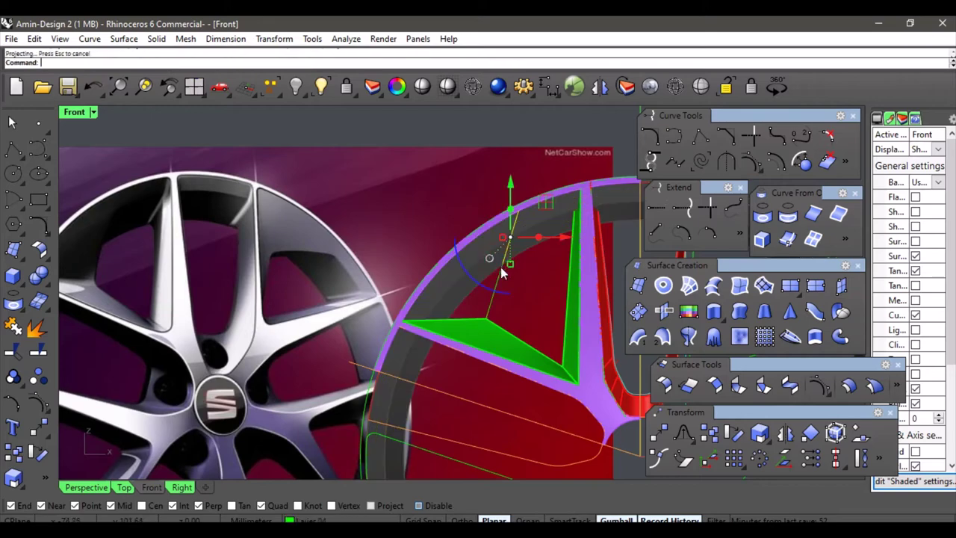
# - Examine the projected curve on the rim barrel in the Perspective view, alongside the reference photo
pyautogui.click(86, 487)
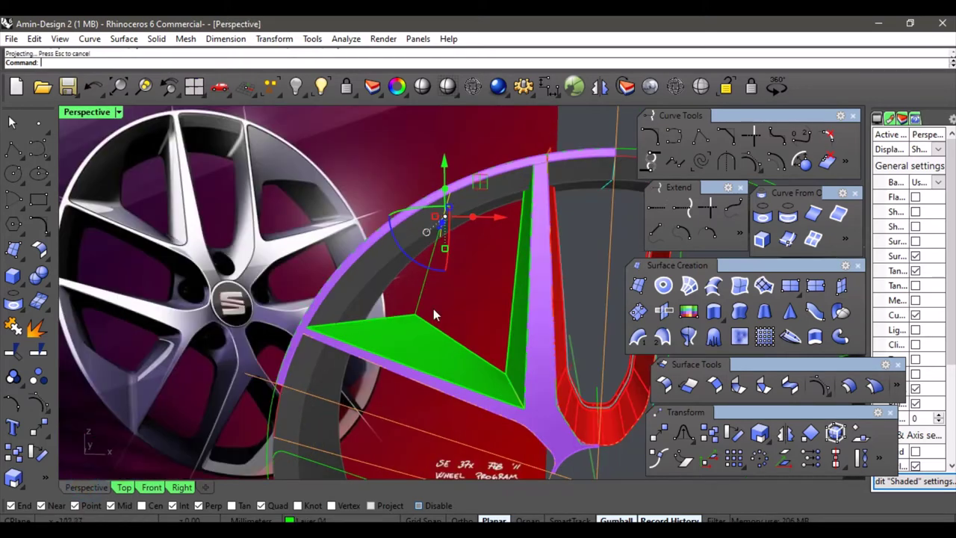
pyautogui.press('Escape')
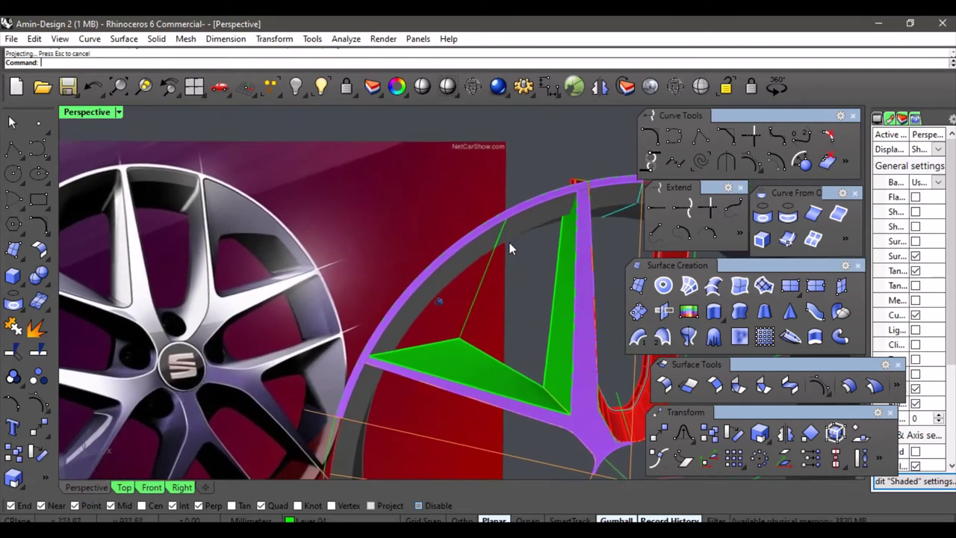
pyautogui.moveTo(495, 245); pyautogui.dragTo(475, 283, button='right')
pyautogui.scroll(-3, 474, 284)
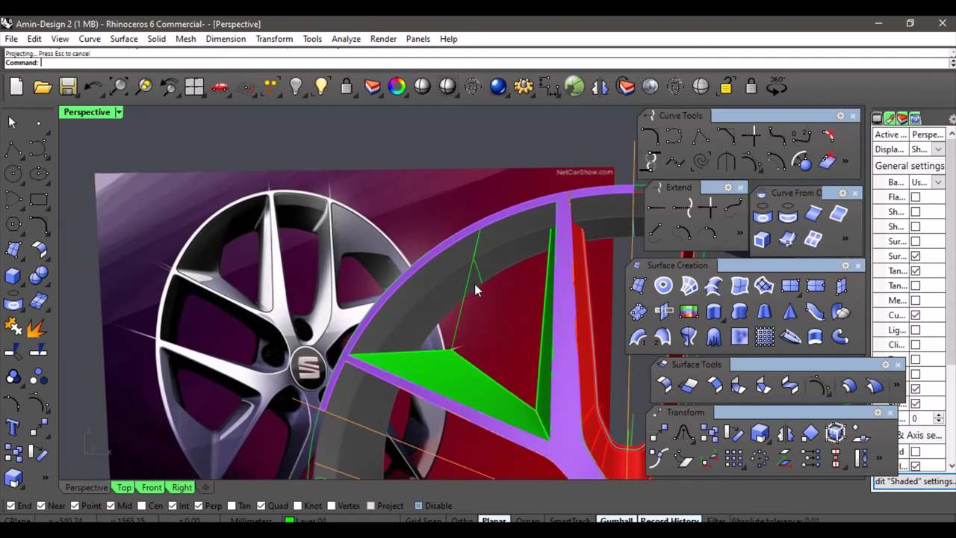
pyautogui.scroll(-2, 474, 283)
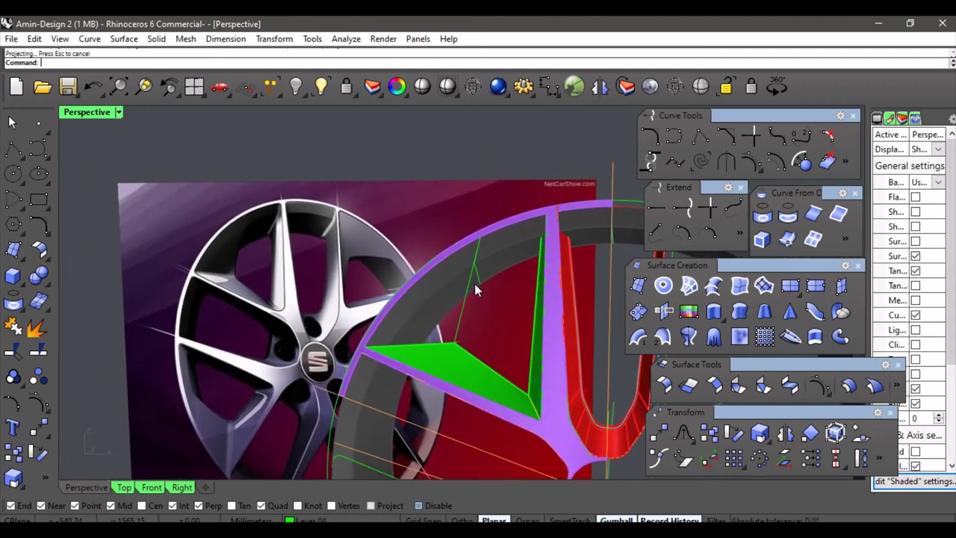
pyautogui.scroll(1, 474, 284)
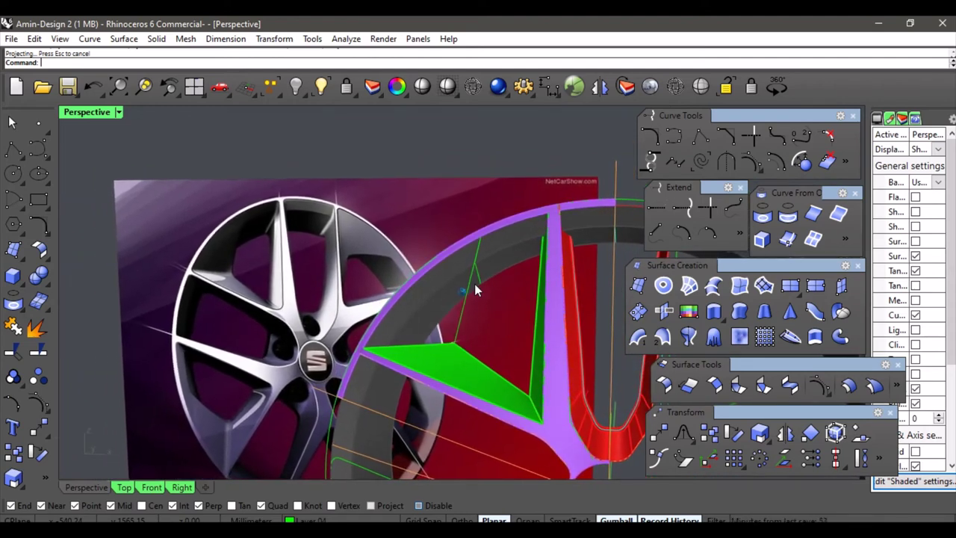
pyautogui.scroll(1, 476, 290)
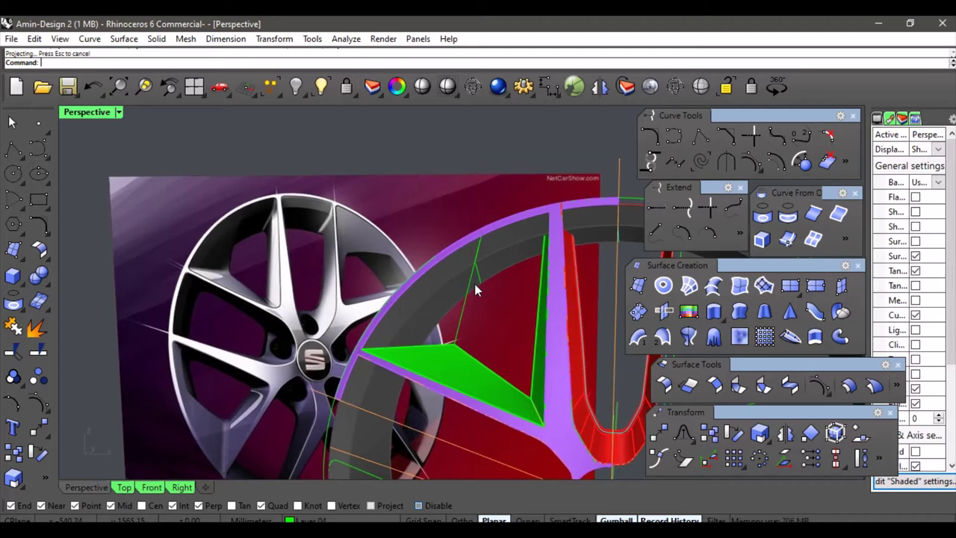
pyautogui.scroll(2, 476, 287)
pyautogui.scroll(1, 476, 290)
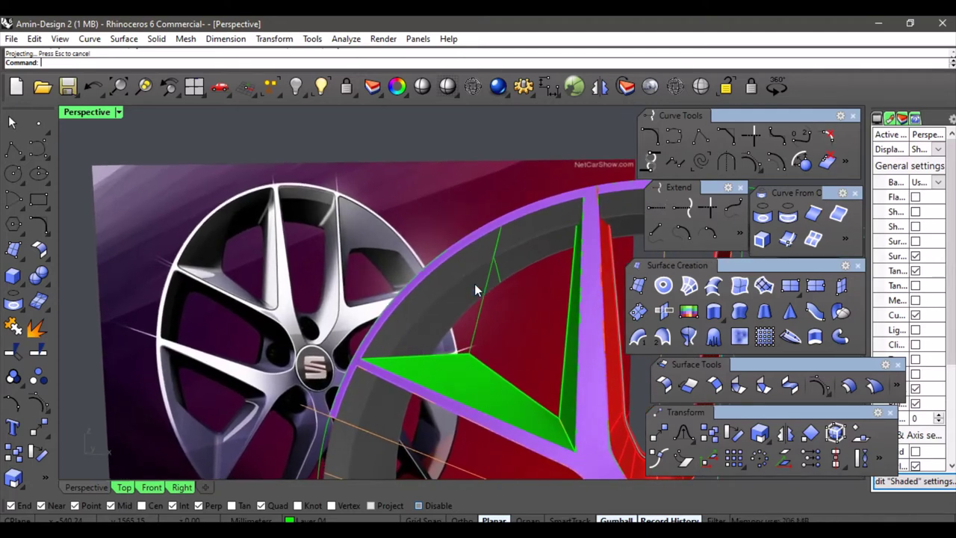
pyautogui.moveTo(475, 284); pyautogui.dragTo(475, 285, button='right')
pyautogui.press('Left')
pyautogui.press('Left')
pyautogui.press('Left')
pyautogui.press('Left')
pyautogui.press('Left')
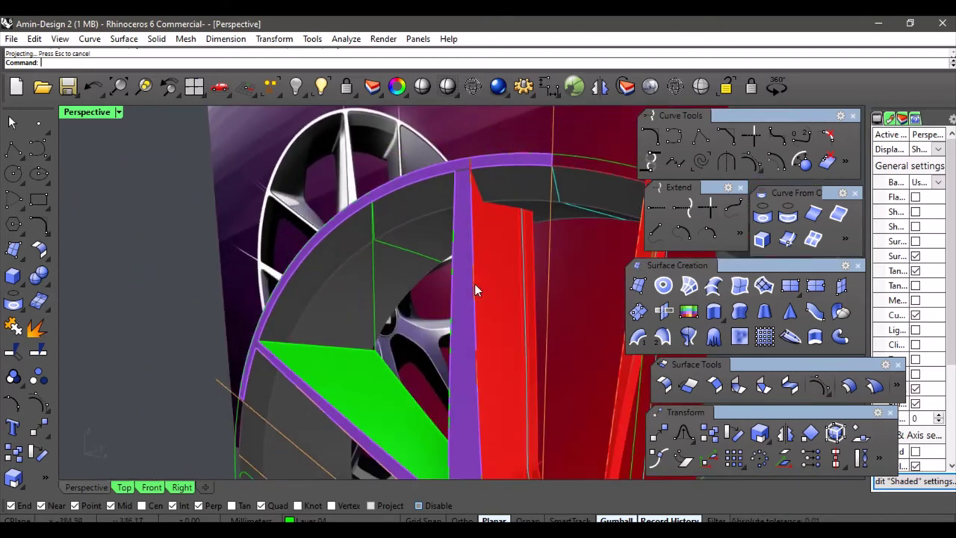
pyautogui.moveTo(404, 285); pyautogui.dragTo(379, 249, button='right')
# - Move the projected curve on the rim barrel to Layer 06
pyautogui.click(380, 248)
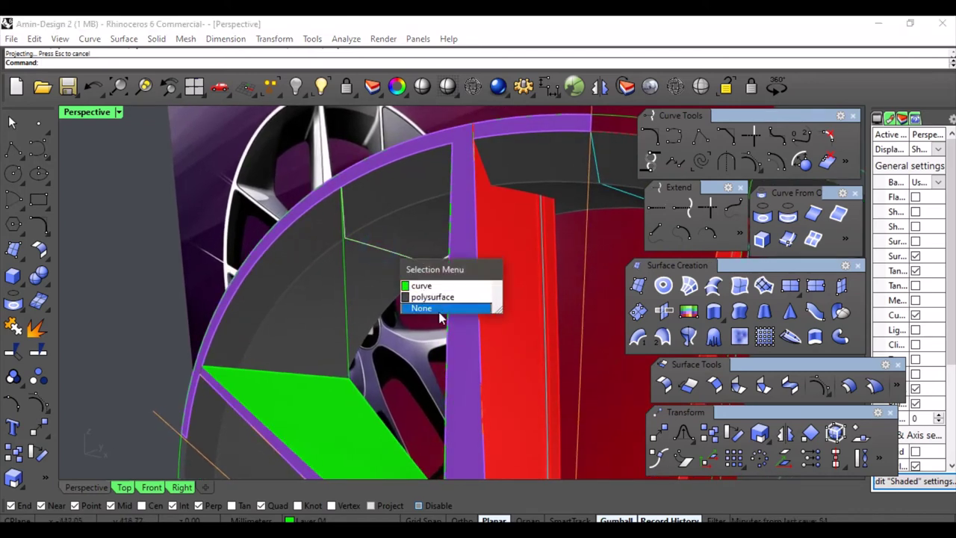
pyautogui.click(422, 285)
pyautogui.click(296, 520)
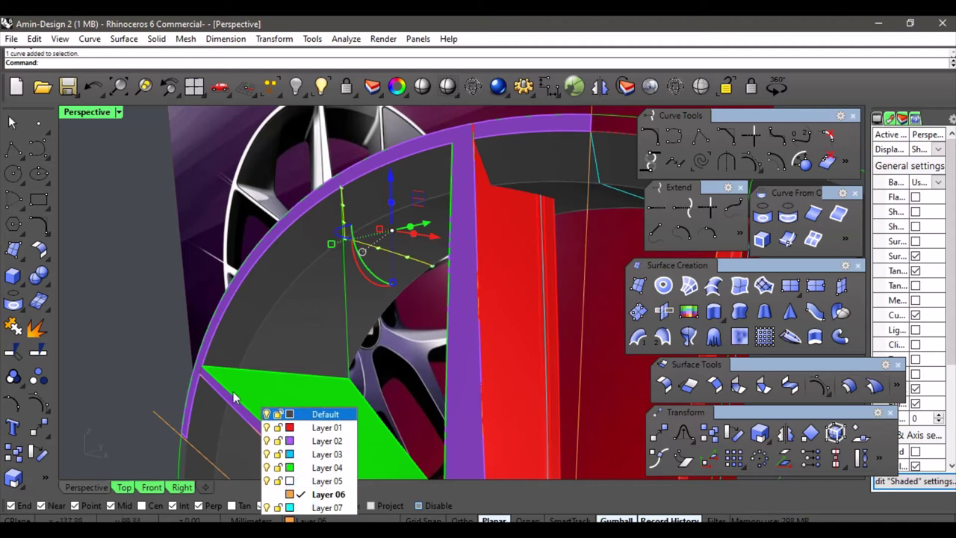
pyautogui.click(385, 249)
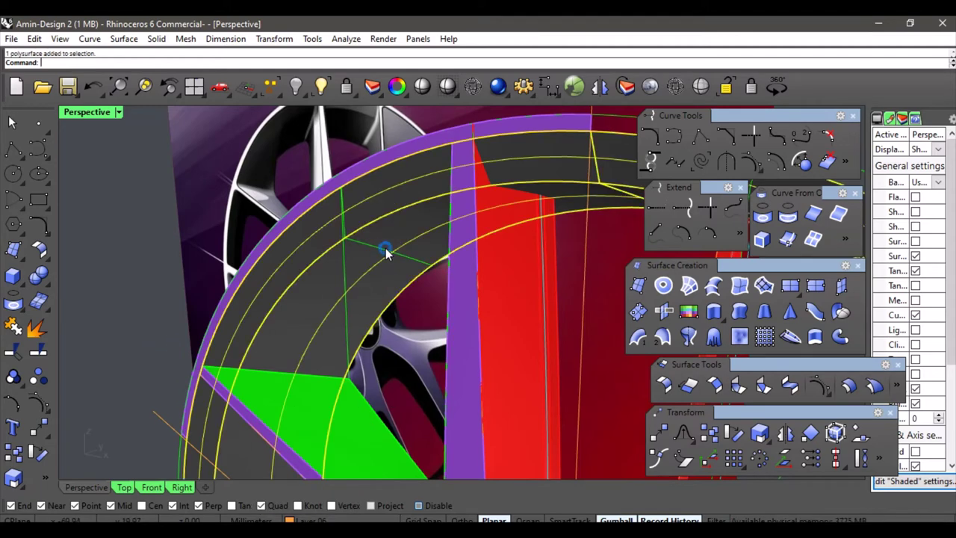
pyautogui.click(390, 253)
pyautogui.click(445, 288)
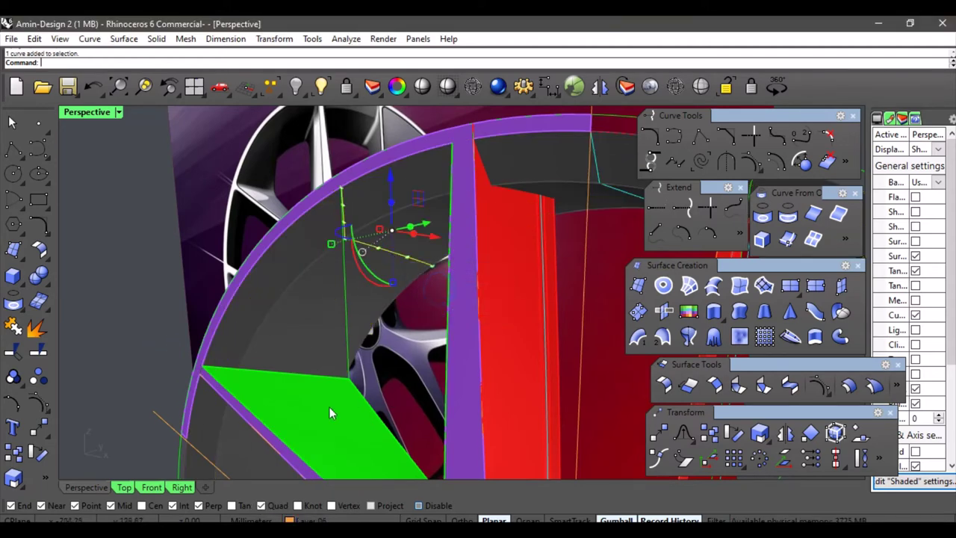
pyautogui.click(299, 519)
pyautogui.click(315, 497)
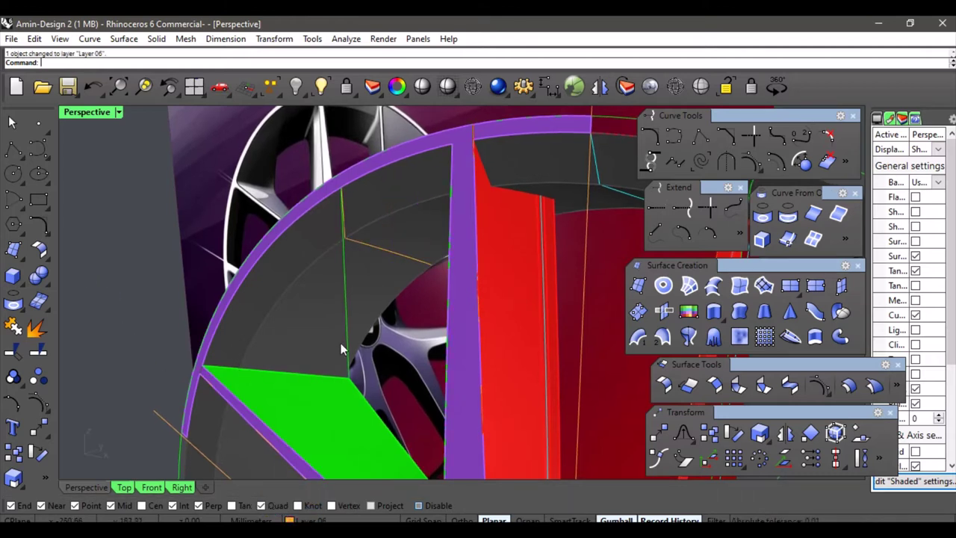
# - Explode the projected curve on the rim barrel and delete its slanted inner segment, keeping the short segment at the rim edge
pyautogui.click(401, 261)
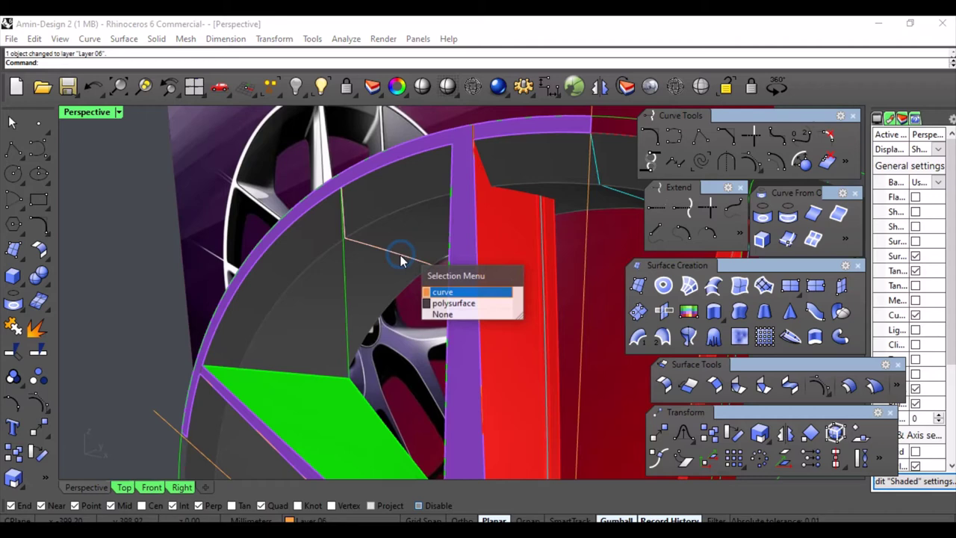
pyautogui.click(445, 290)
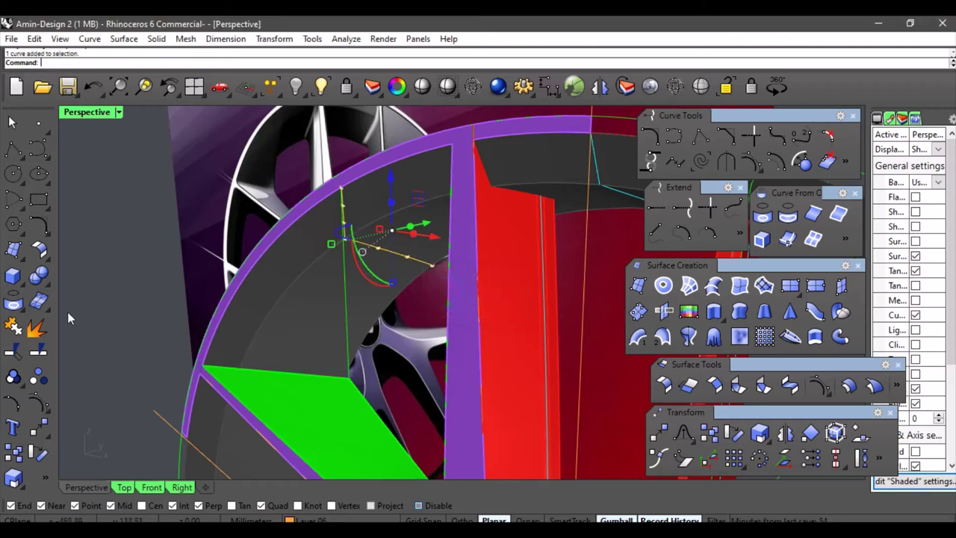
pyautogui.click(377, 247)
pyautogui.press('Delete')
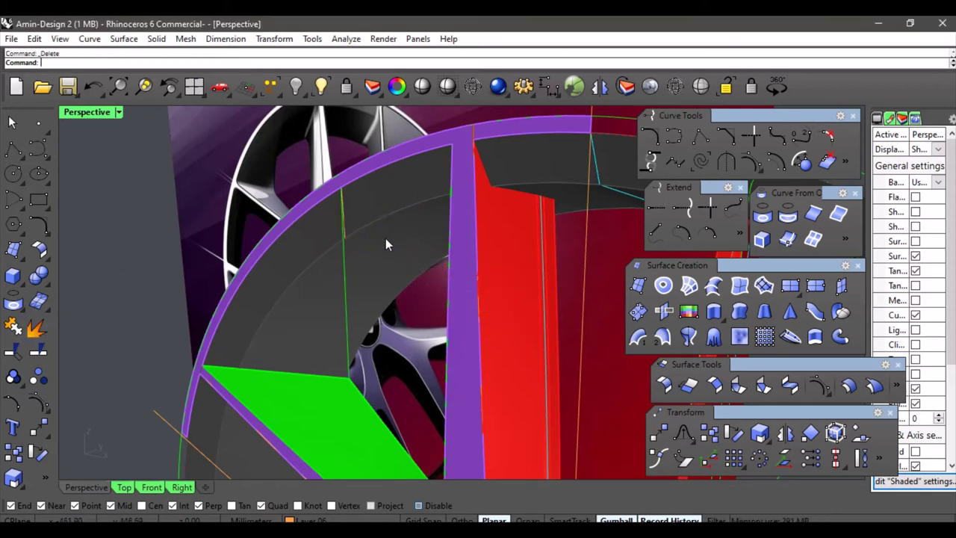
# - Extend the remaining short segment on the rim barrel in a straight line toward the green wall's free rear corner
pyautogui.moveTo(385, 238); pyautogui.dragTo(397, 258, button='right')
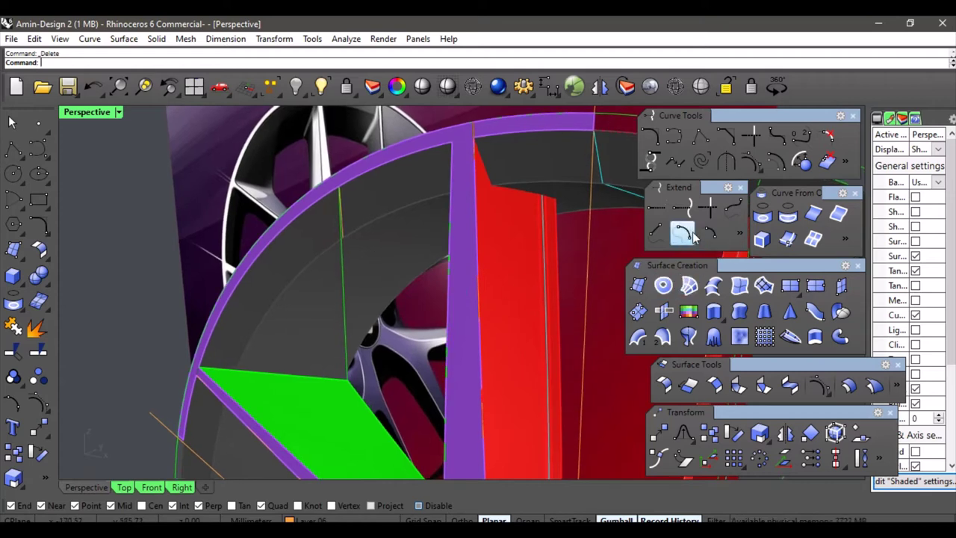
pyautogui.click(659, 237)
pyautogui.scroll(5, 389, 250)
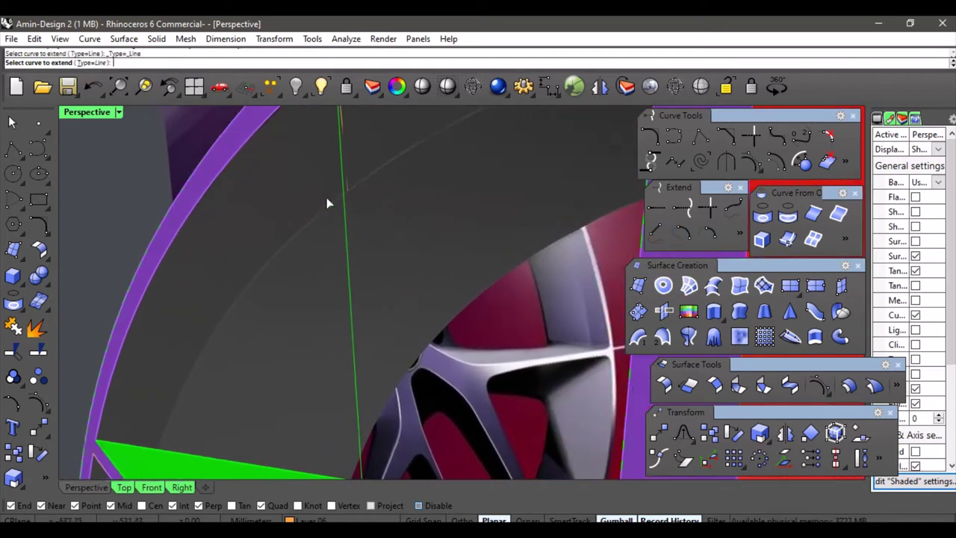
pyautogui.click(352, 173)
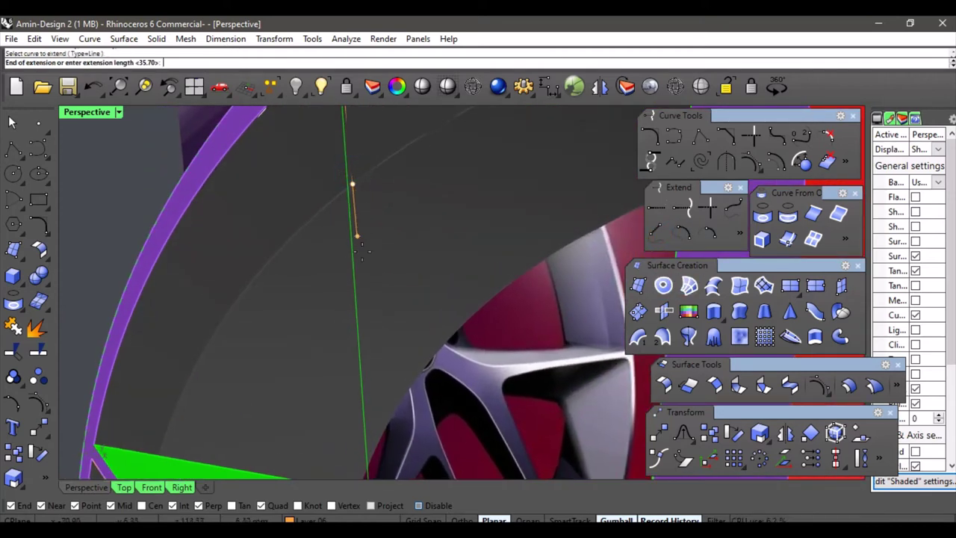
pyautogui.scroll(-5, 378, 306)
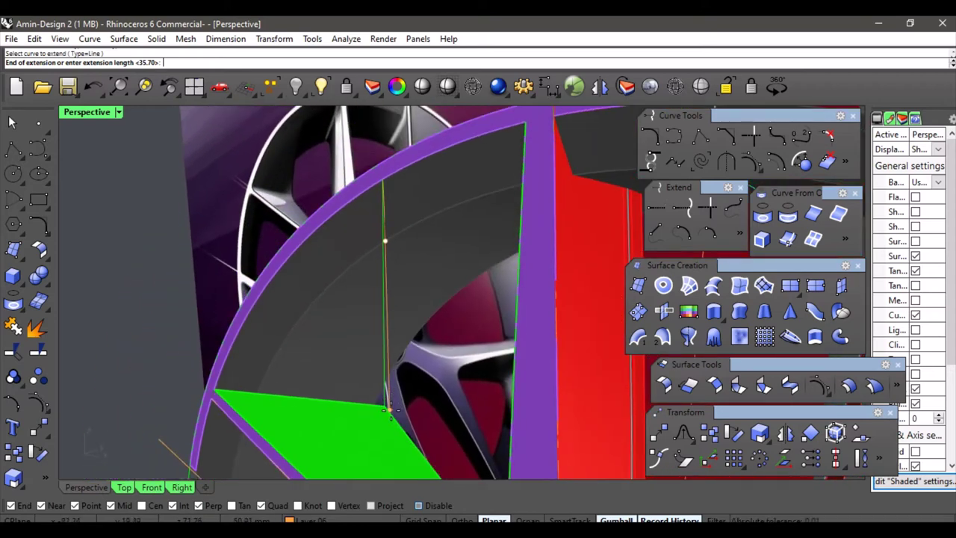
pyautogui.moveTo(388, 410); pyautogui.dragTo(362, 413, button='right')
pyautogui.scroll(3, 359, 398)
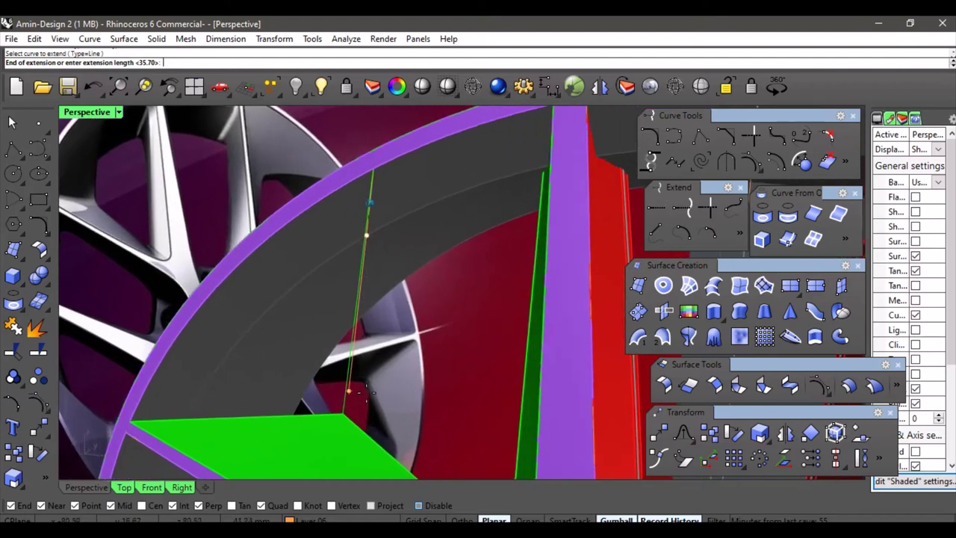
pyautogui.moveTo(327, 391); pyautogui.dragTo(360, 377, button='right')
pyautogui.click(363, 440)
# - Examine the extended line from behind the wheel, comparing it with the green wall's rear corner and the rim barrel
pyautogui.scroll(5, 360, 374)
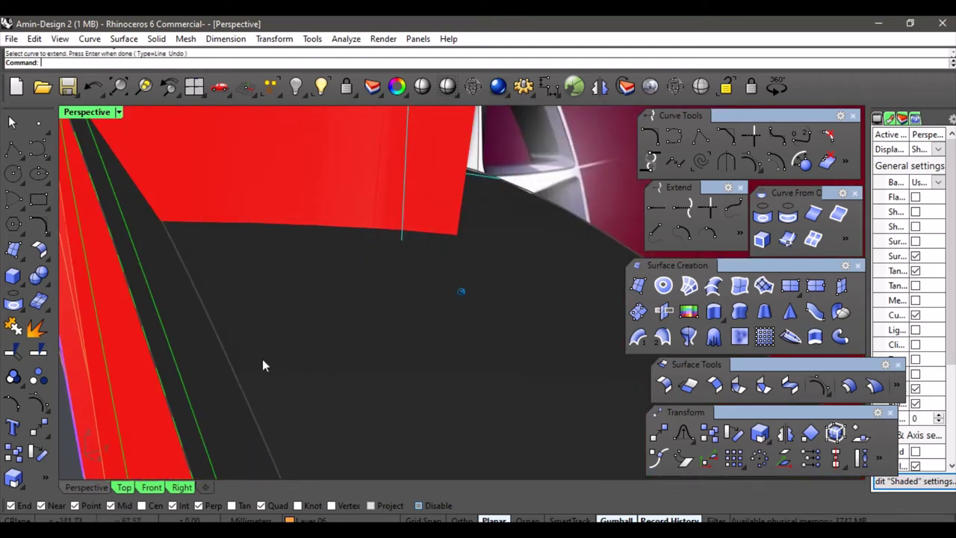
pyautogui.moveTo(263, 358); pyautogui.dragTo(258, 339, button='right')
pyautogui.scroll(3, 259, 338)
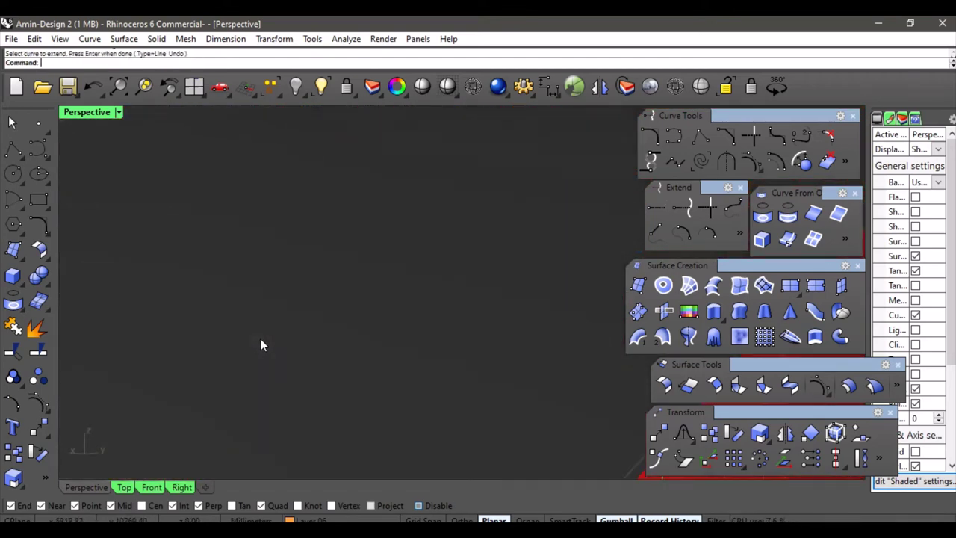
pyautogui.scroll(-10, 261, 337)
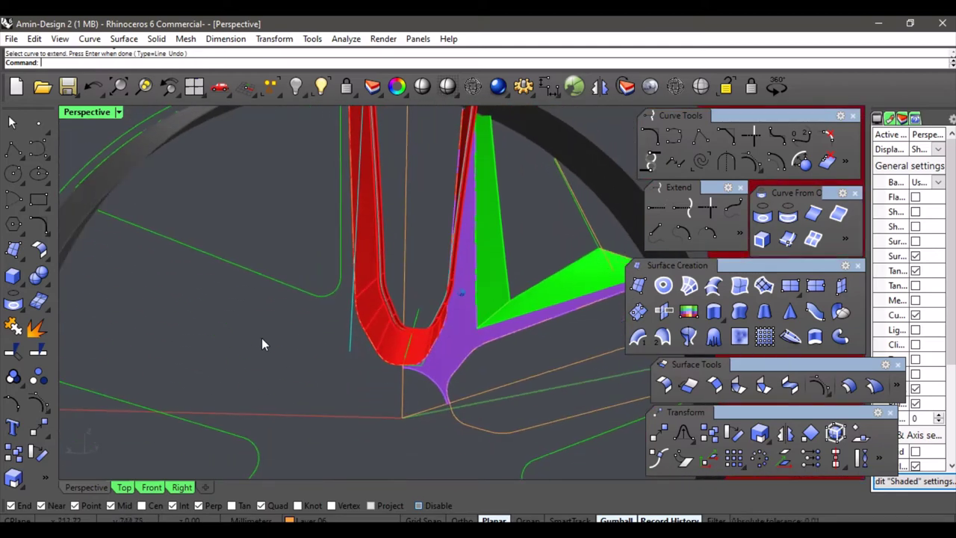
pyautogui.moveTo(317, 333); pyautogui.dragTo(357, 335, button='right')
pyautogui.scroll(8, 427, 300)
pyautogui.moveTo(427, 300)
pyautogui.mouseDown(button='right')
pyautogui.moveTo(388, 295)
pyautogui.moveTo(293, 323)
pyautogui.moveTo(330, 316)
pyautogui.moveTo(348, 284)
pyautogui.moveTo(375, 299)
pyautogui.moveTo(418, 294)
pyautogui.mouseUp(button='right')
pyautogui.scroll(5, 407, 293)
pyautogui.scroll(8, 419, 293)
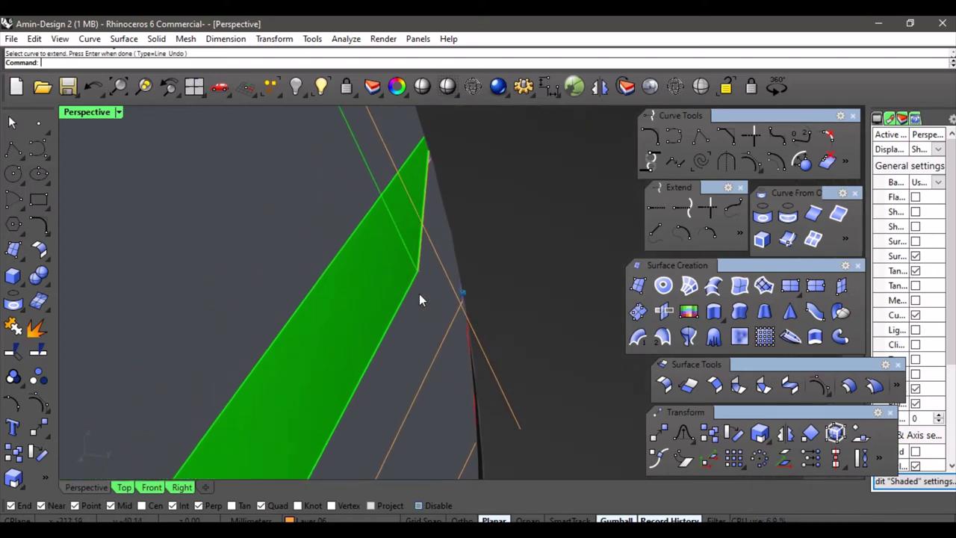
# - Undo the last gumball move made around the green spoke surfaces
pyautogui.scroll(-8, 420, 297)
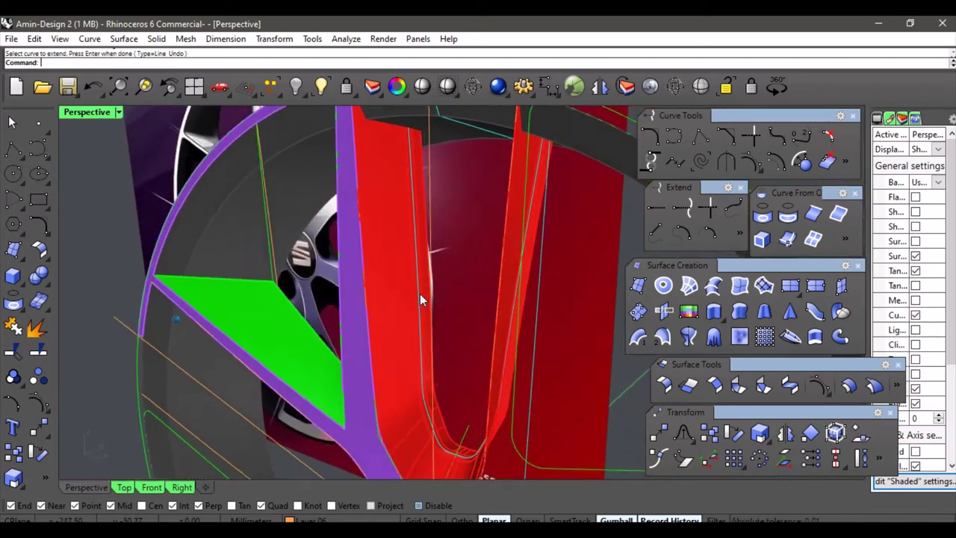
pyautogui.scroll(-8, 419, 299)
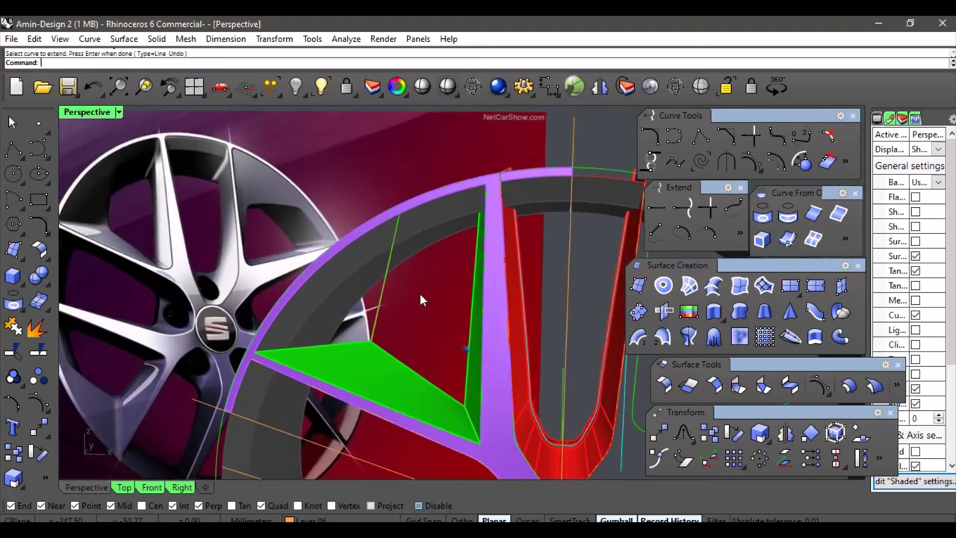
pyautogui.hotkey('ctrl', 'z')
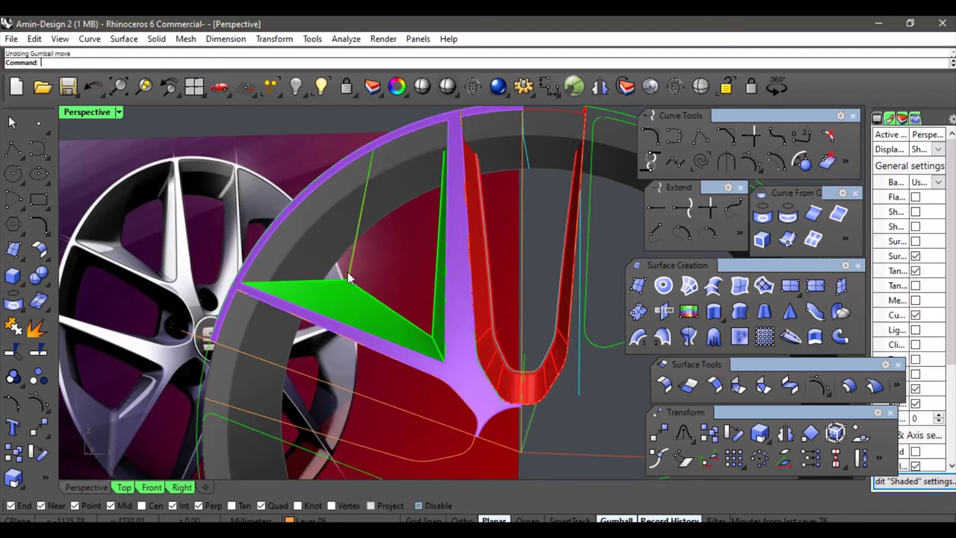
# - Try to move the corner end point of the green surface's upper edge curve onto the orange curve
pyautogui.scroll(10, 347, 272)
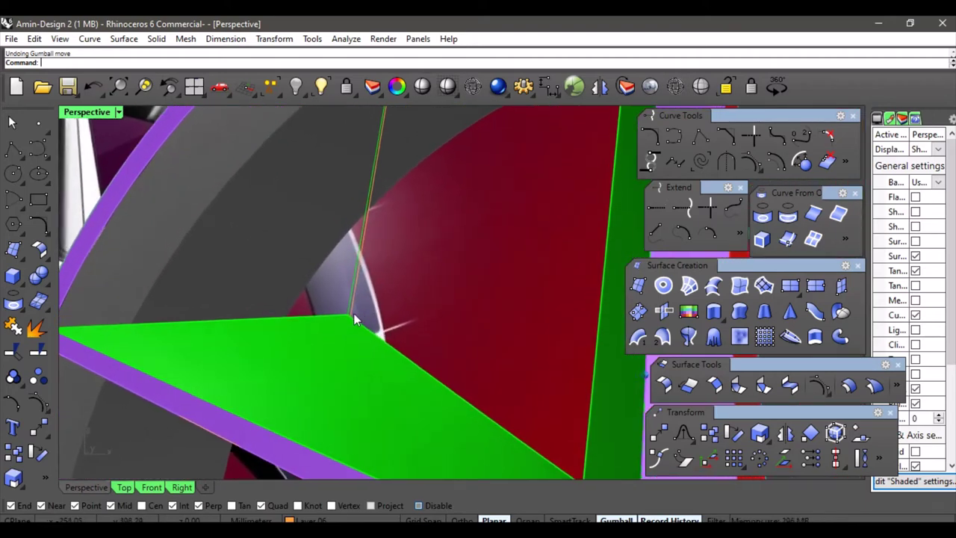
pyautogui.scroll(-8, 355, 320)
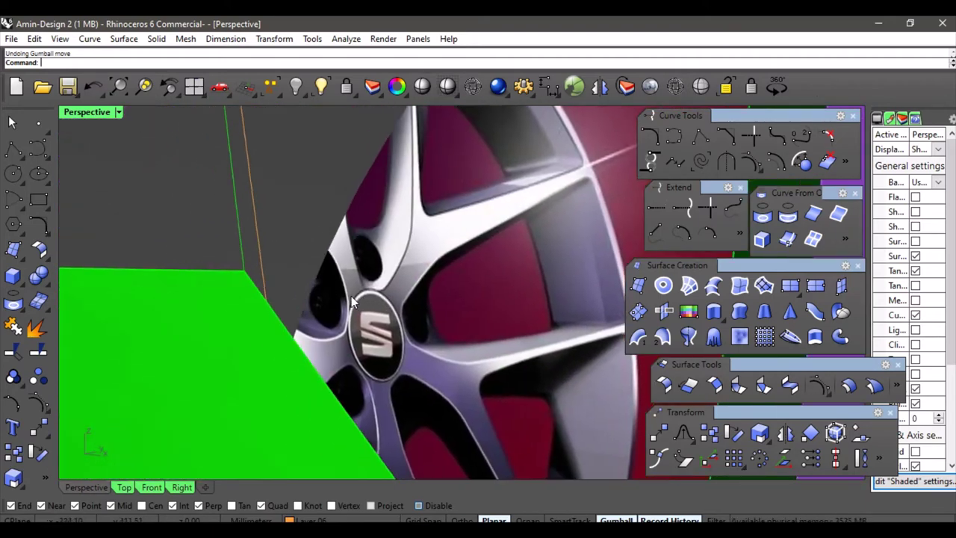
pyautogui.scroll(5, 351, 297)
pyautogui.click(346, 301)
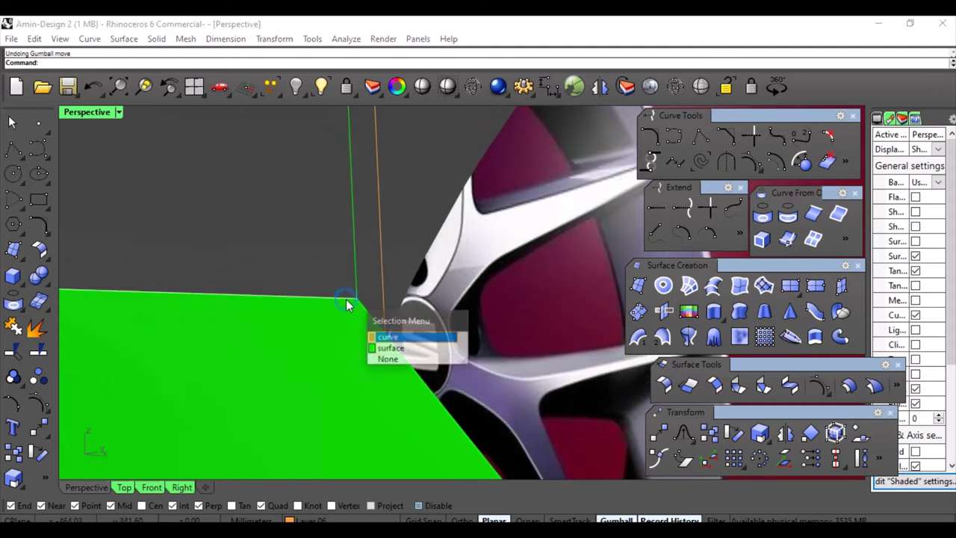
pyautogui.click(418, 337)
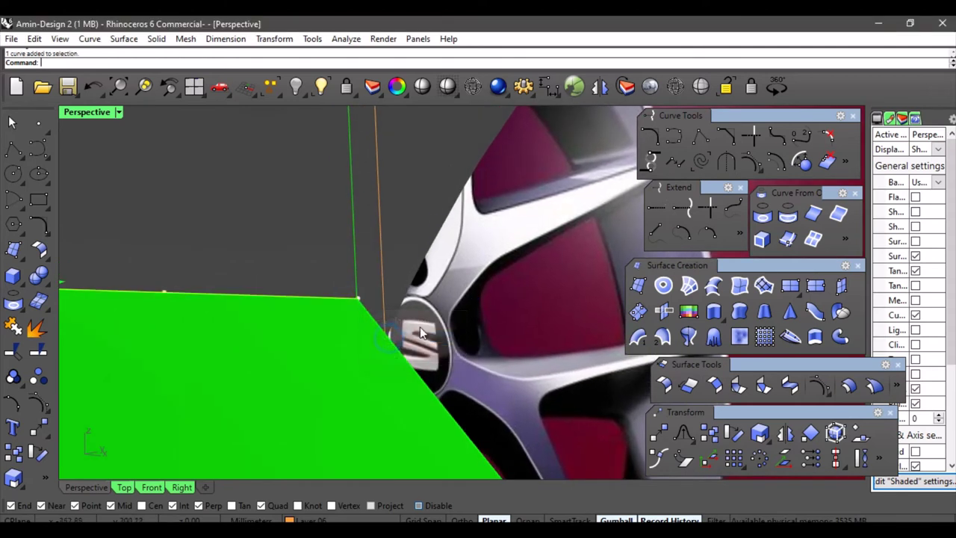
pyautogui.click(358, 299)
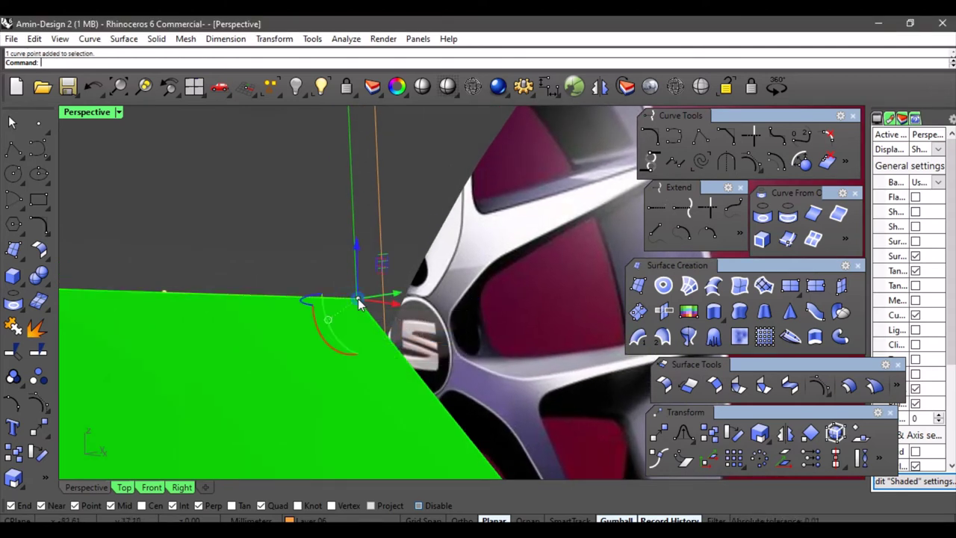
pyautogui.moveTo(357, 299); pyautogui.dragTo(368, 289)
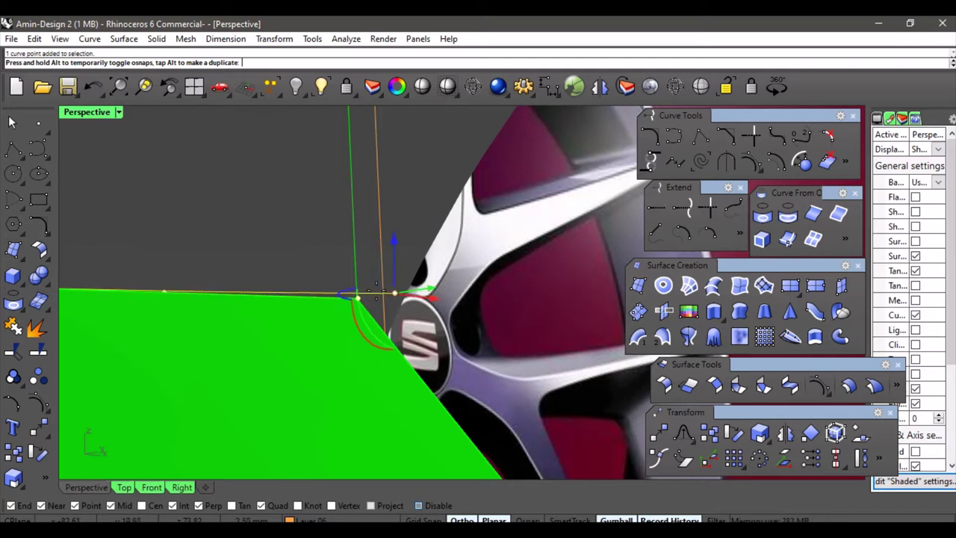
pyautogui.moveTo(376, 291); pyautogui.dragTo(382, 287)
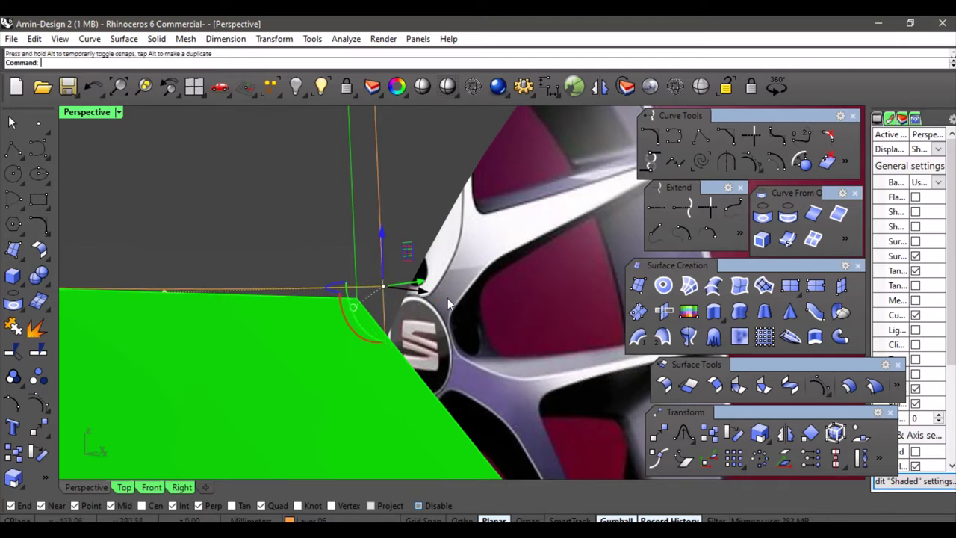
pyautogui.scroll(3, 466, 314)
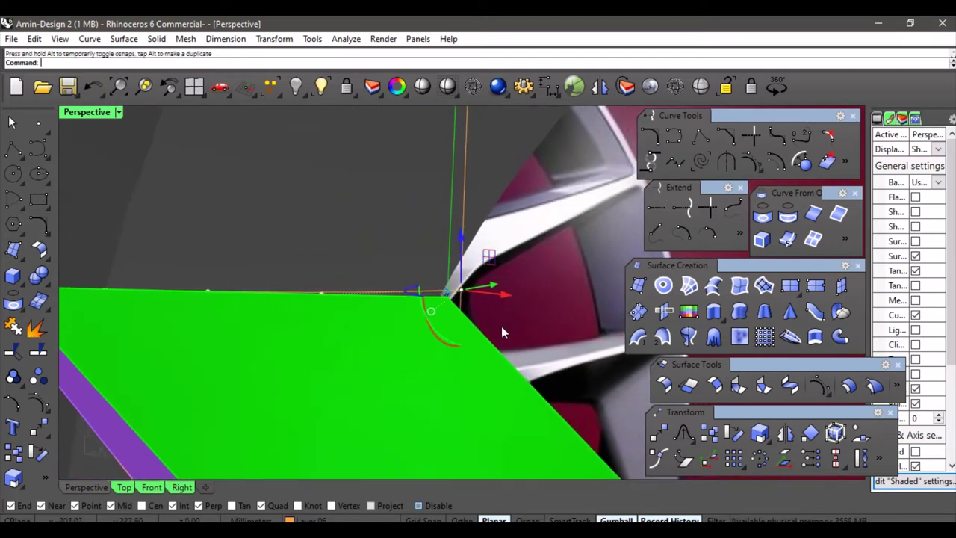
pyautogui.hotkey('ctrl', 'z')
# - Enable Update Children in the history recording settings
pyautogui.moveTo(498, 329); pyautogui.dragTo(488, 310, button='right')
pyautogui.rightClick(651, 516)
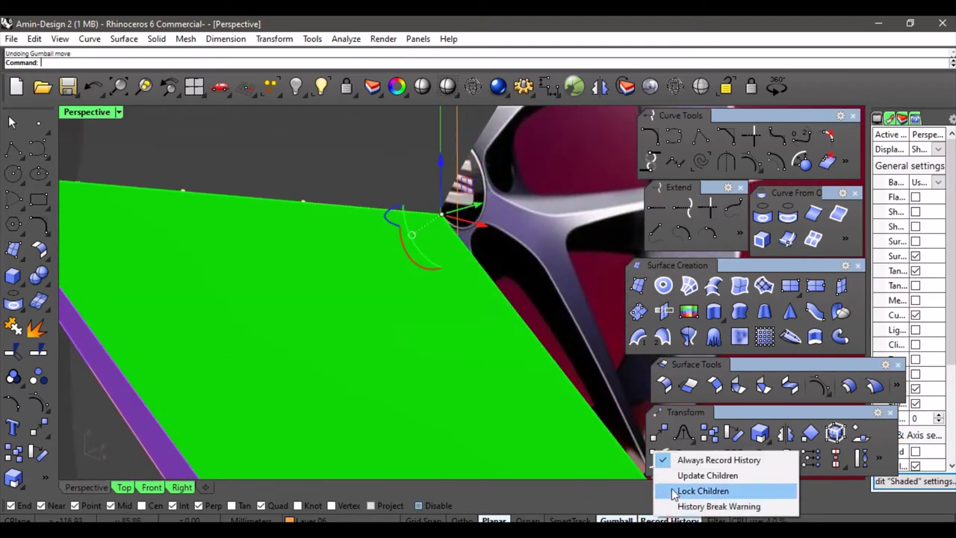
pyautogui.click(683, 475)
# - Move the corner end point of the green surface's upper edge curve to its intersection with the orange curve
pyautogui.scroll(5, 453, 262)
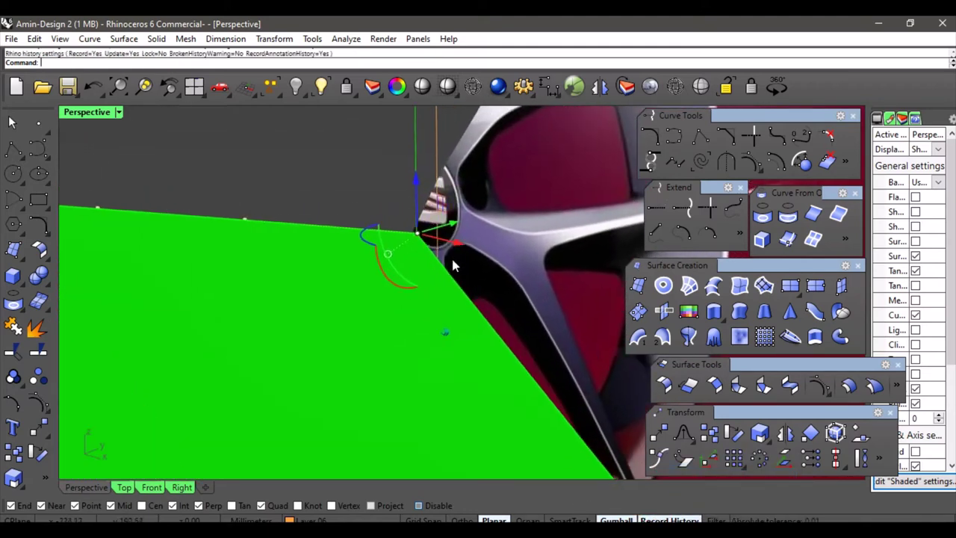
pyautogui.moveTo(390, 239); pyautogui.dragTo(394, 234)
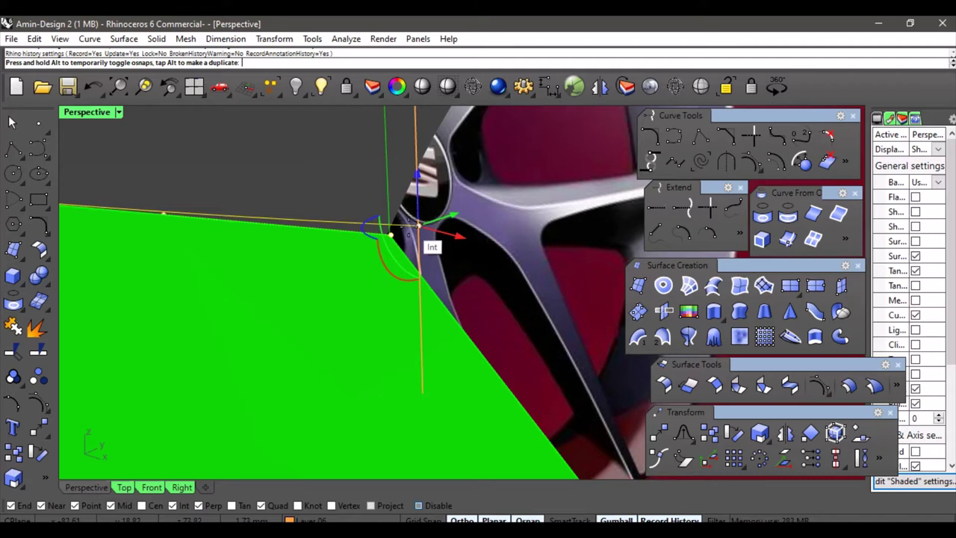
pyautogui.moveTo(418, 226); pyautogui.dragTo(440, 261)
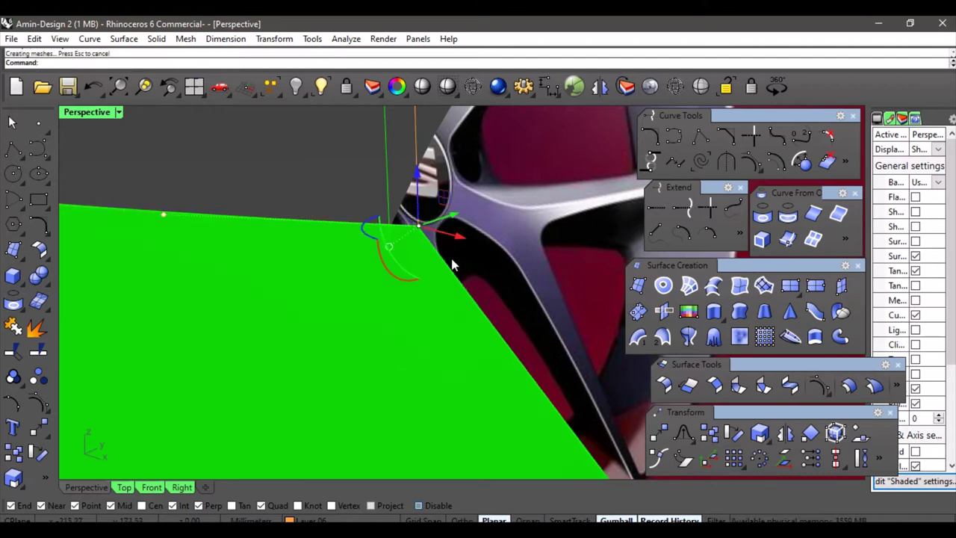
pyautogui.scroll(-4, 443, 253)
pyautogui.moveTo(444, 253); pyautogui.dragTo(234, 299, button='right')
pyautogui.click(165, 295)
pyautogui.press('Escape')
pyautogui.moveTo(495, 246); pyautogui.dragTo(434, 274, button='right')
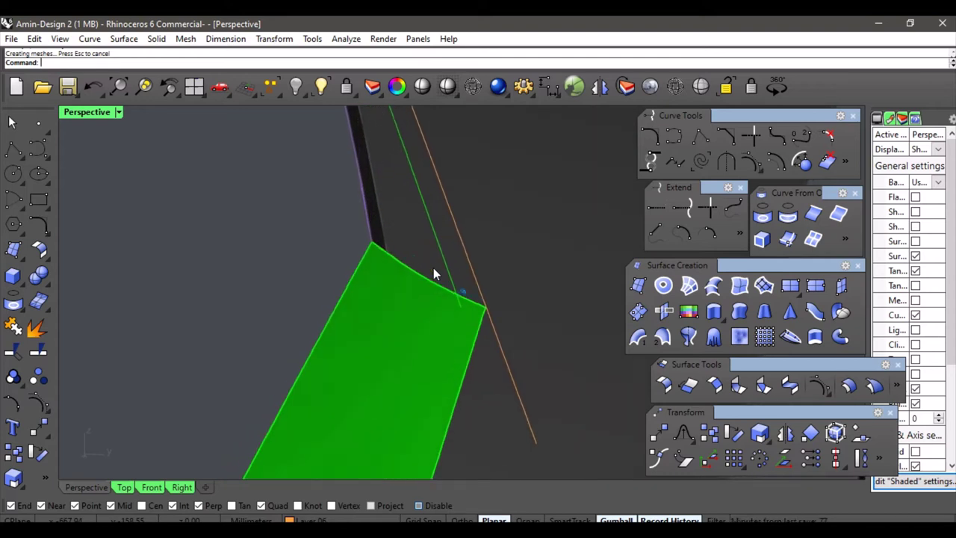
pyautogui.click(481, 294)
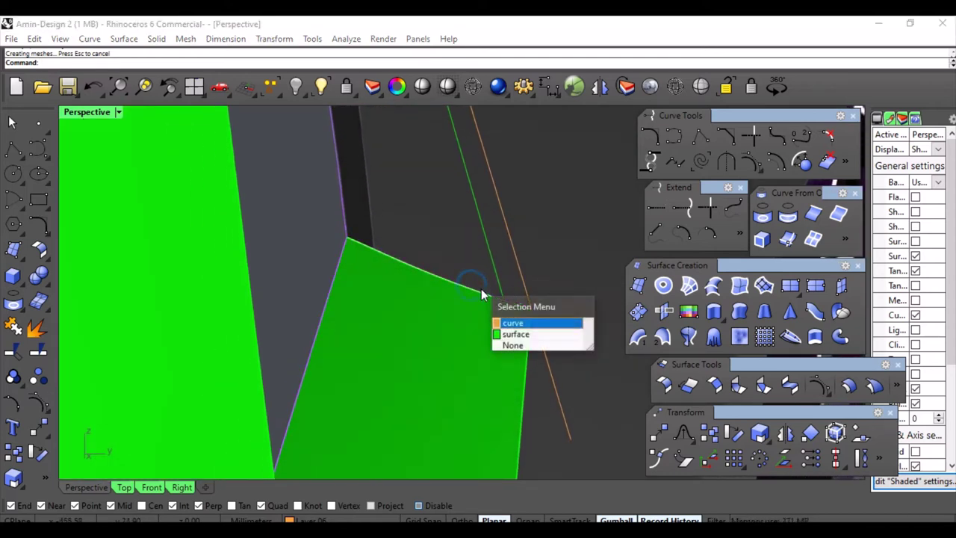
pyautogui.click(515, 323)
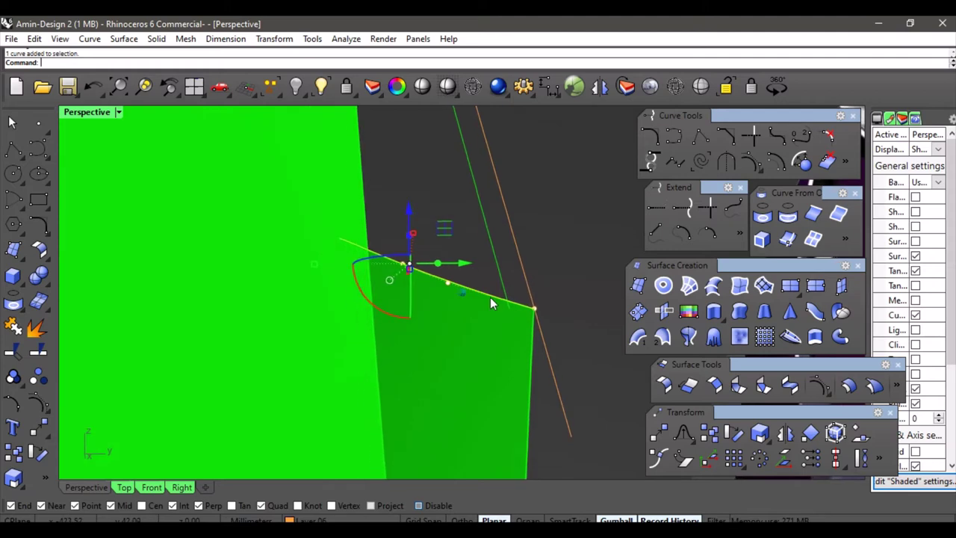
pyautogui.moveTo(490, 297); pyautogui.dragTo(557, 210, button='right')
pyautogui.click(222, 239)
# - Delete the green line running beside the orange curve behind the rim
pyautogui.scroll(12, 541, 222)
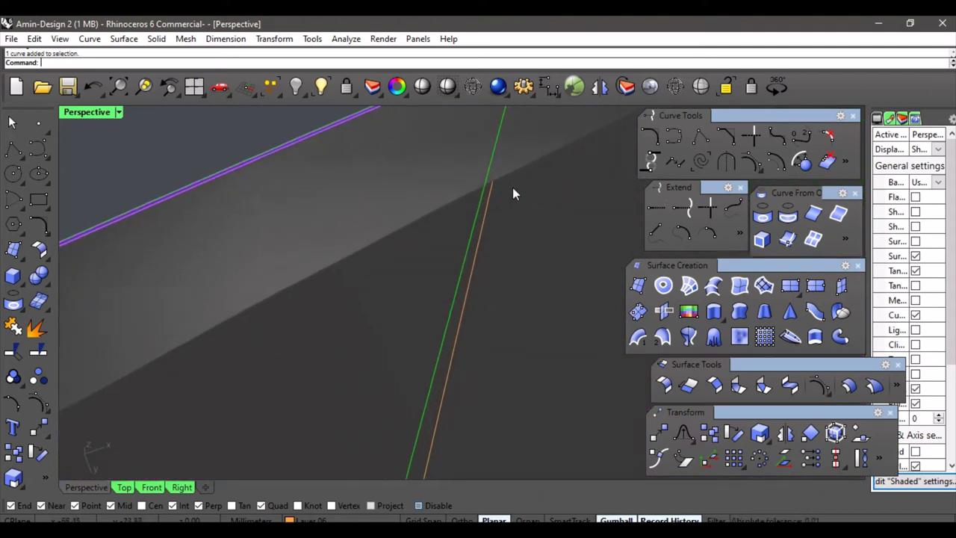
pyautogui.moveTo(512, 187); pyautogui.dragTo(427, 275, button='right')
pyautogui.scroll(-3, 426, 275)
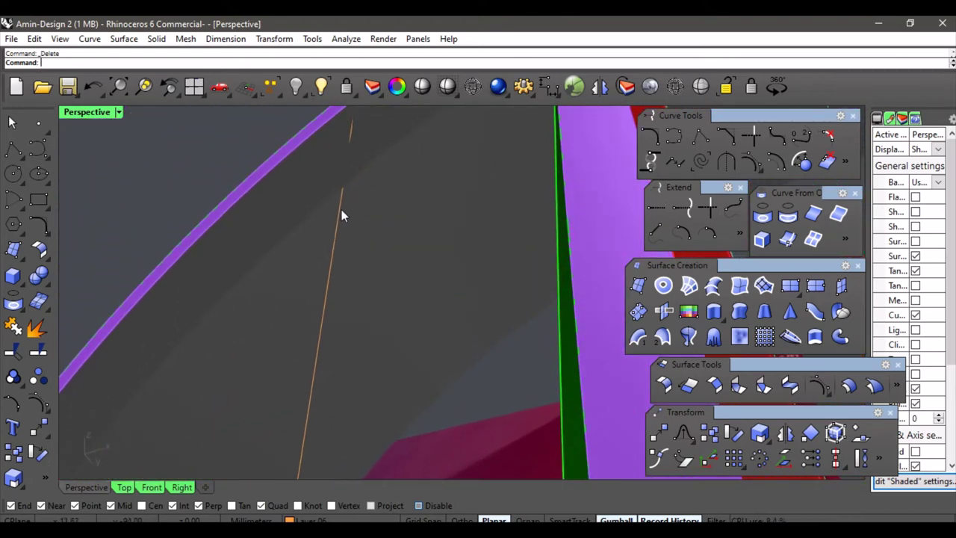
# - Explode the orange curve that runs from the rim to the green surface's corner
pyautogui.click(342, 210)
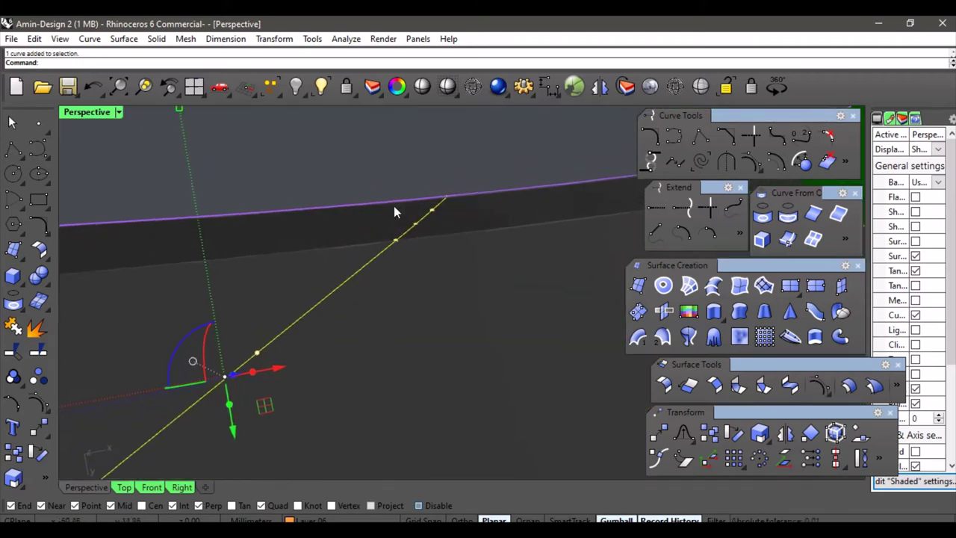
pyautogui.moveTo(395, 206); pyautogui.dragTo(423, 224, button='right')
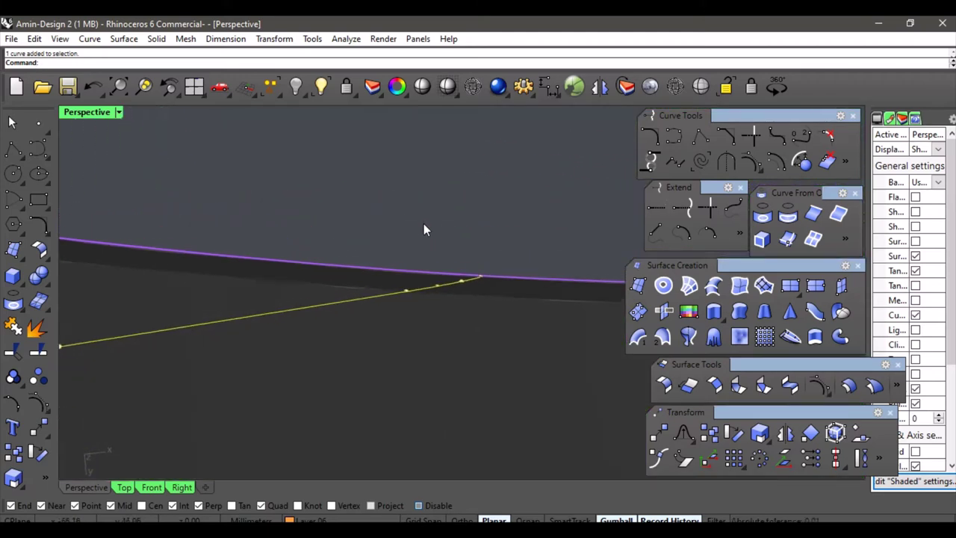
pyautogui.press('Escape')
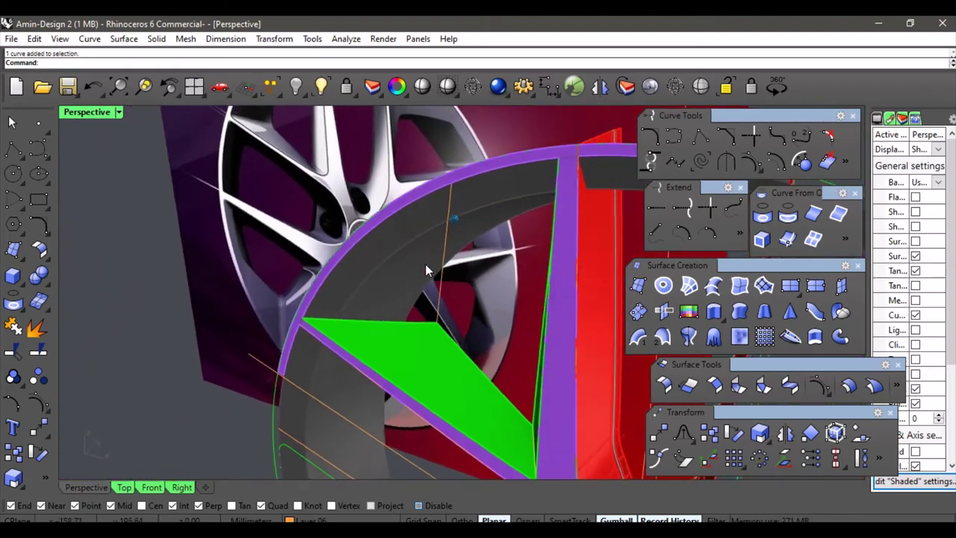
pyautogui.click(441, 253)
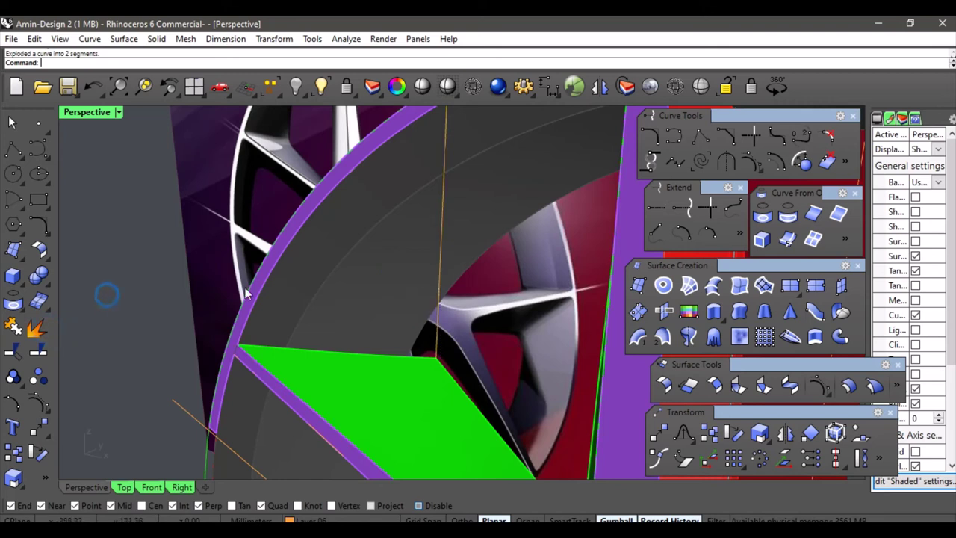
pyautogui.click(443, 221)
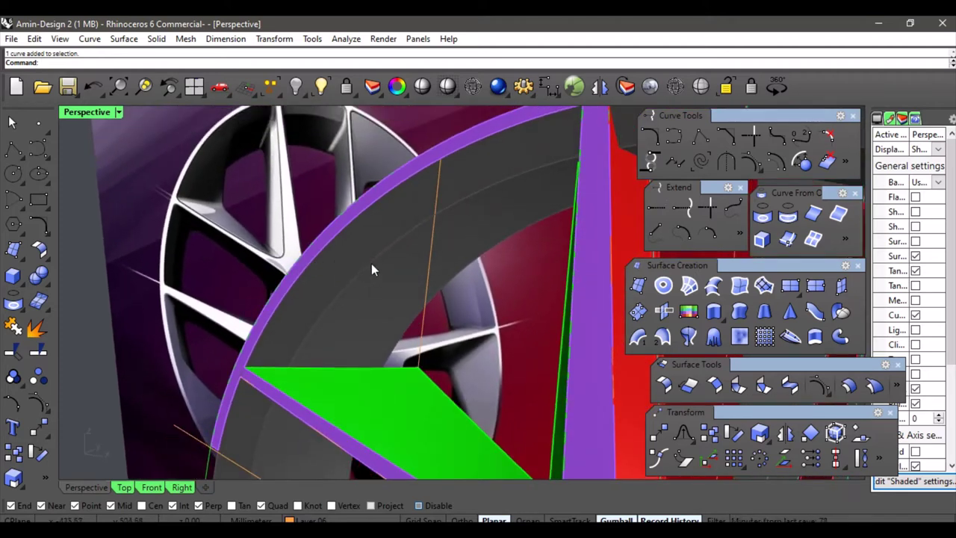
# - Create a Sweep 2 surface with the purple rim edge and lower orange segment as rails, and the upper orange segment and green surface's edge curve as sections
pyautogui.click(636, 339)
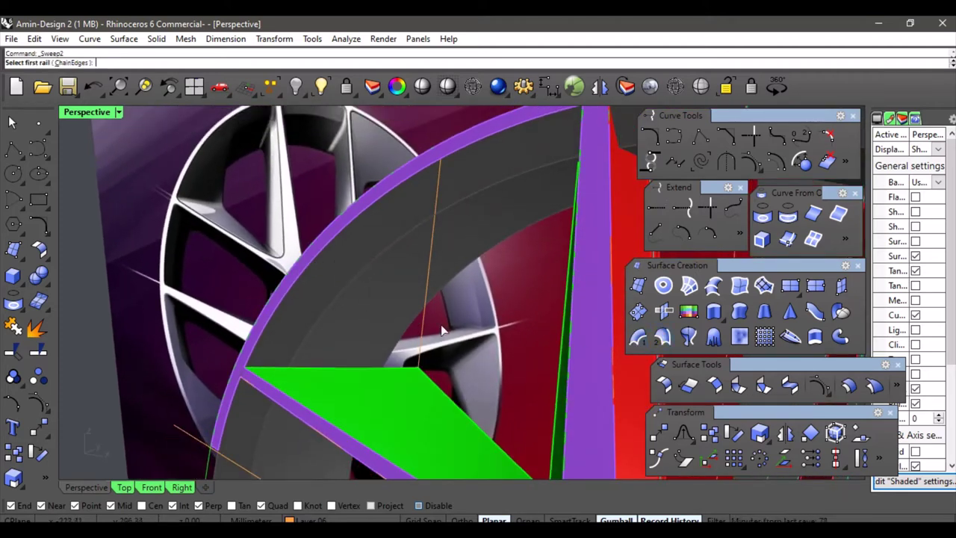
pyautogui.click(321, 258)
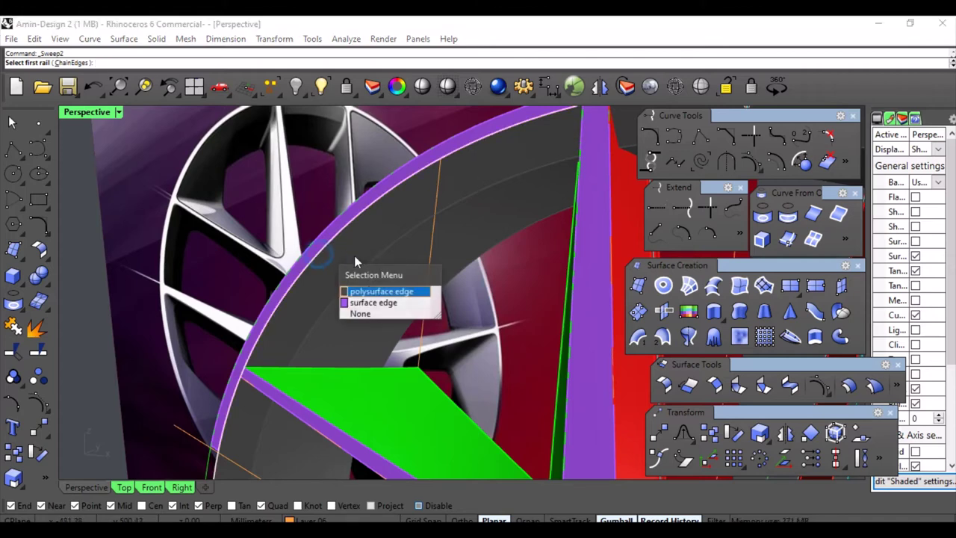
pyautogui.click(373, 303)
pyautogui.click(423, 329)
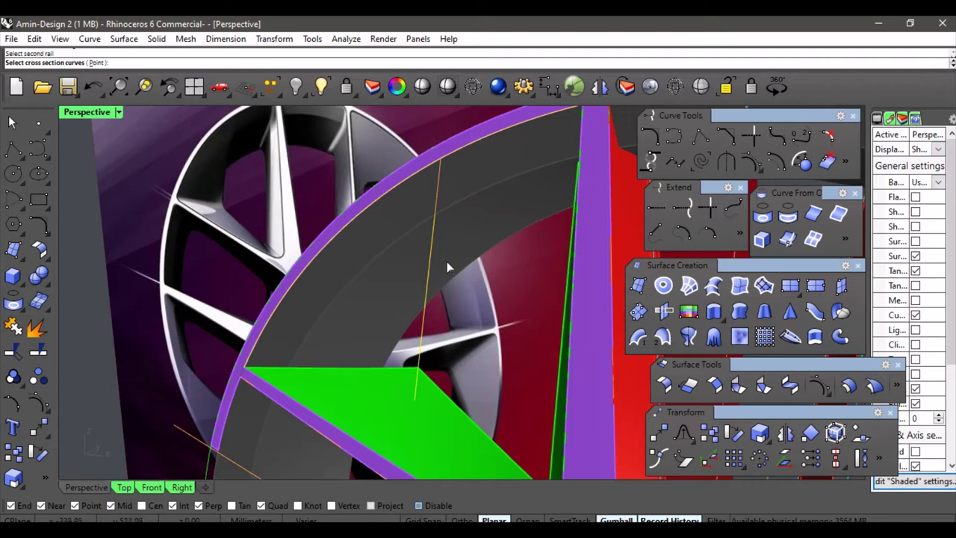
pyautogui.click(438, 194)
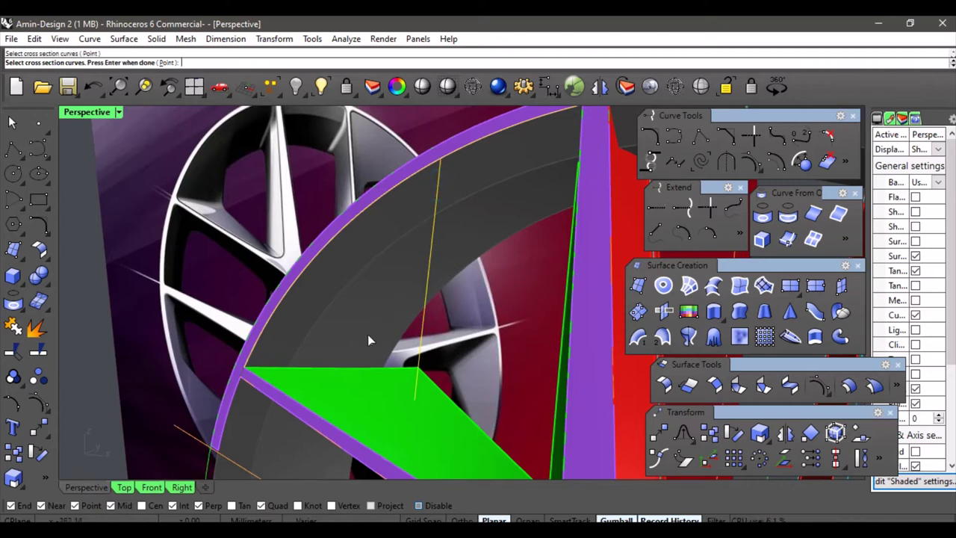
pyautogui.click(349, 366)
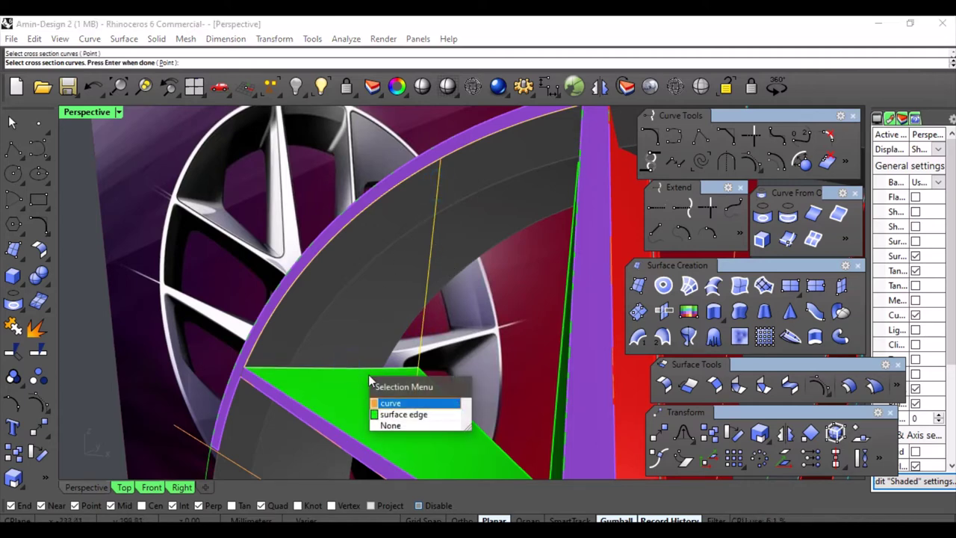
pyautogui.click(396, 404)
pyautogui.press('Return')
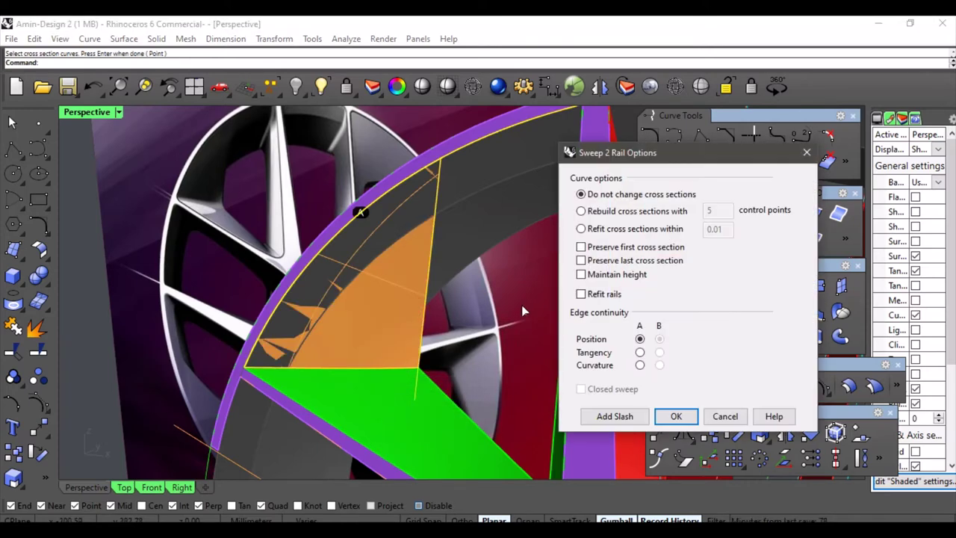
pyautogui.press('Return')
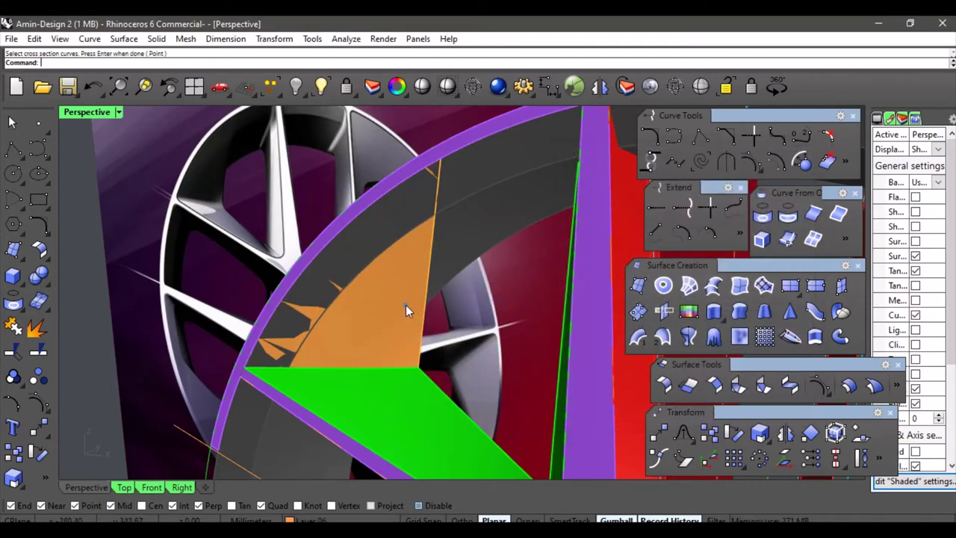
# - Examine the new swept surface and its fit against the rim from several angles and in the Front view
pyautogui.click(405, 305)
pyautogui.scroll(2, 406, 299)
pyautogui.moveTo(407, 294); pyautogui.dragTo(396, 284, button='right')
pyautogui.click(185, 236)
pyautogui.moveTo(269, 247); pyautogui.dragTo(504, 244, button='right')
pyautogui.press('Left')
pyautogui.press('Left')
pyautogui.press('Left')
pyautogui.press('Left')
pyautogui.press('Left')
pyautogui.press('Left')
pyautogui.press('Left')
pyautogui.press('Left')
pyautogui.press('Left')
pyautogui.press('Left')
pyautogui.press('Left')
pyautogui.press('Left')
pyautogui.press('Left')
pyautogui.press('Left')
pyautogui.press('Left')
pyautogui.press('Left')
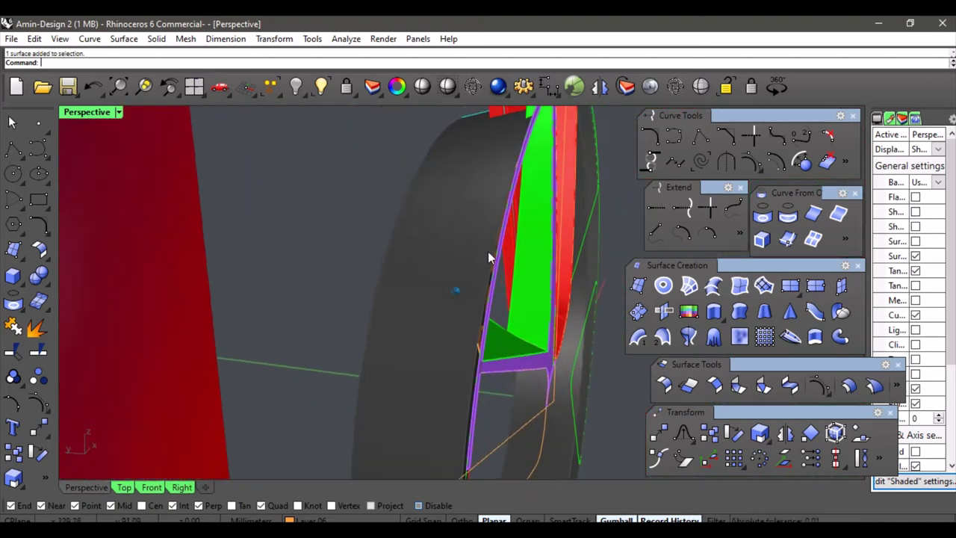
pyautogui.press('Left')
pyautogui.press('Left')
pyautogui.press('Left')
pyautogui.press('Left')
pyautogui.press('Left')
pyautogui.press('Left')
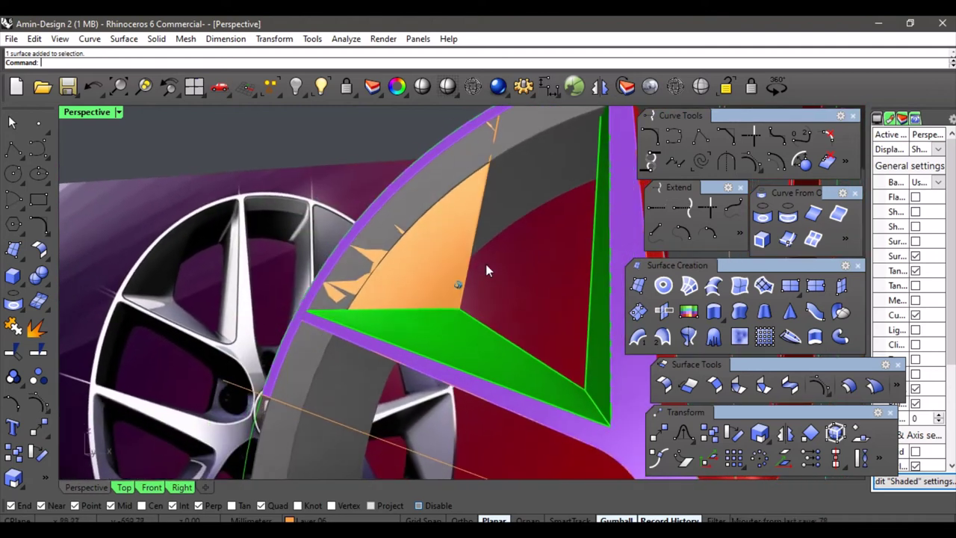
pyautogui.click(155, 486)
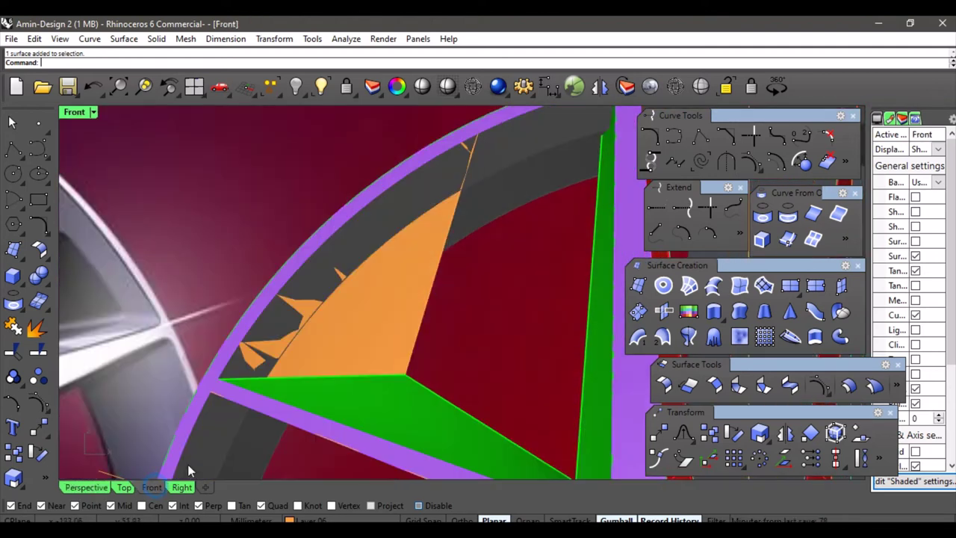
# - Explode the dark grey rim polysurface behind the orange surface into separate surfaces
pyautogui.click(457, 208)
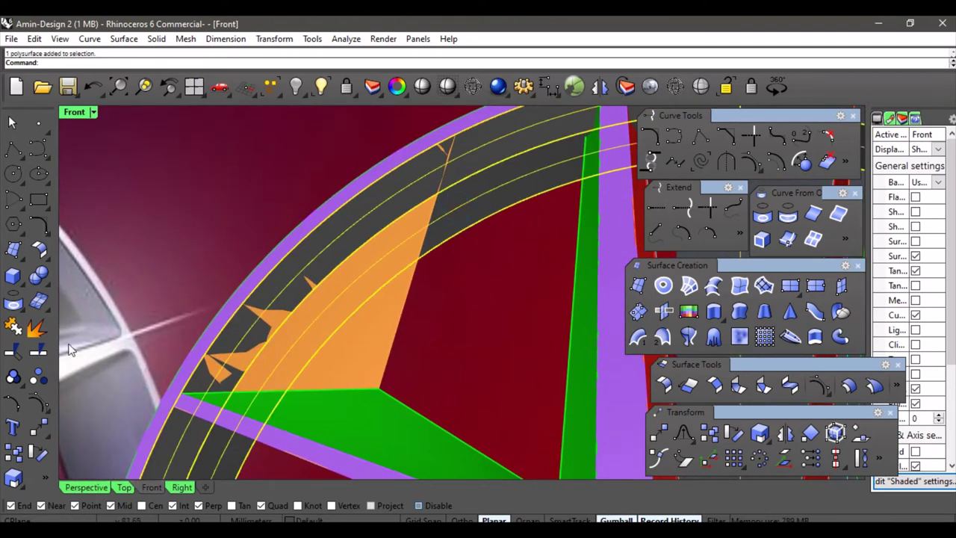
pyautogui.click(40, 327)
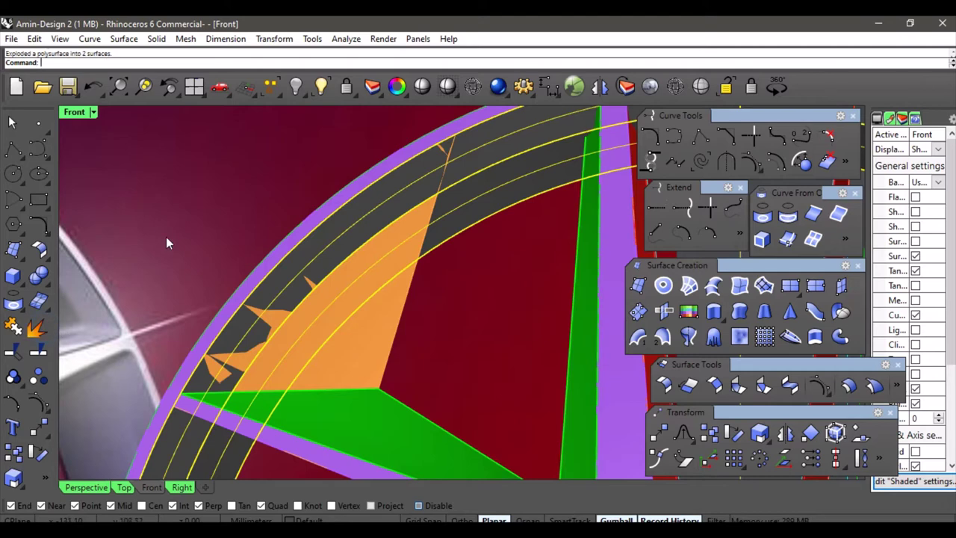
pyautogui.click(388, 215)
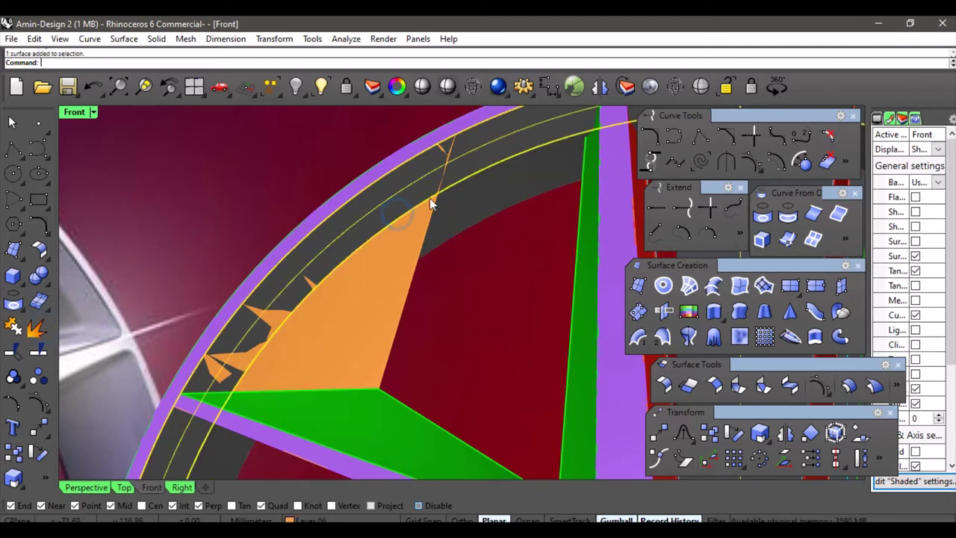
pyautogui.click(267, 176)
pyautogui.scroll(-2, 247, 200)
pyautogui.click(248, 200)
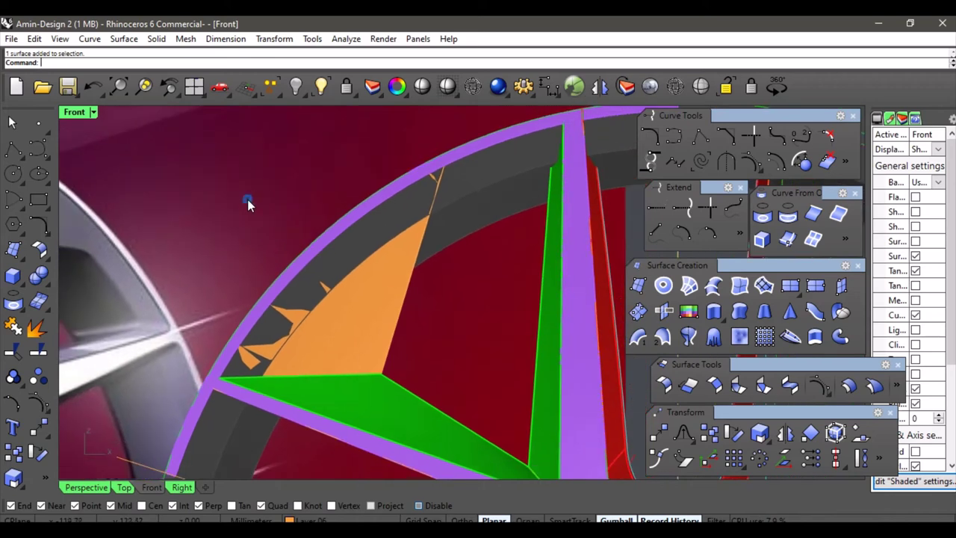
# - Split the outer dark grey rim surface with the orange curve and the green surface's upper edge, and delete the piece overlapping the orange surface
pyautogui.click(229, 241)
pyautogui.click(39, 351)
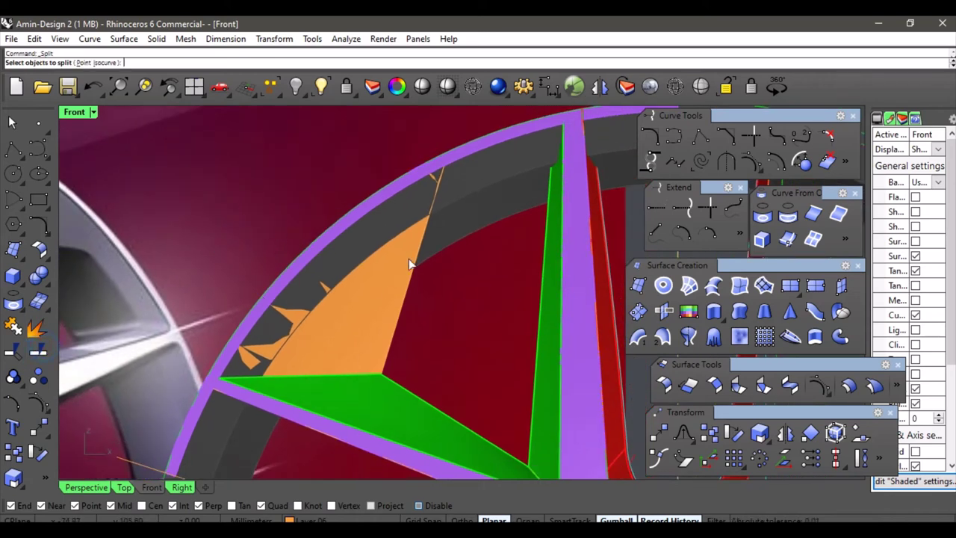
pyautogui.click(465, 187)
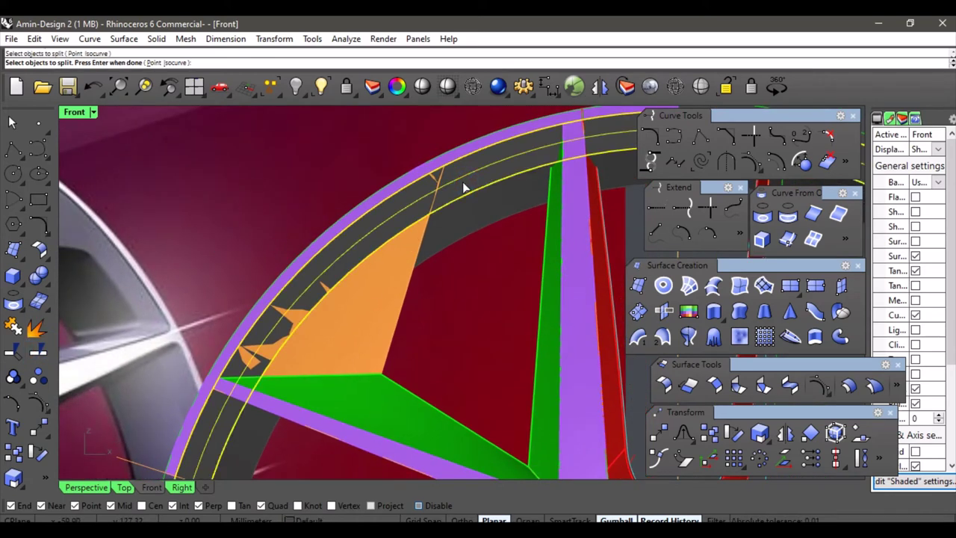
pyautogui.press('Return')
pyautogui.click(436, 205)
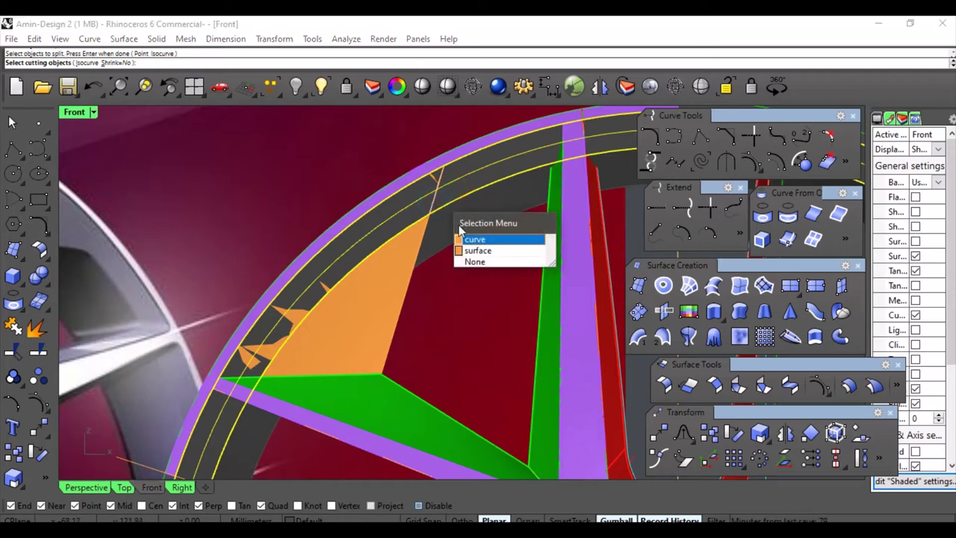
pyautogui.click(470, 240)
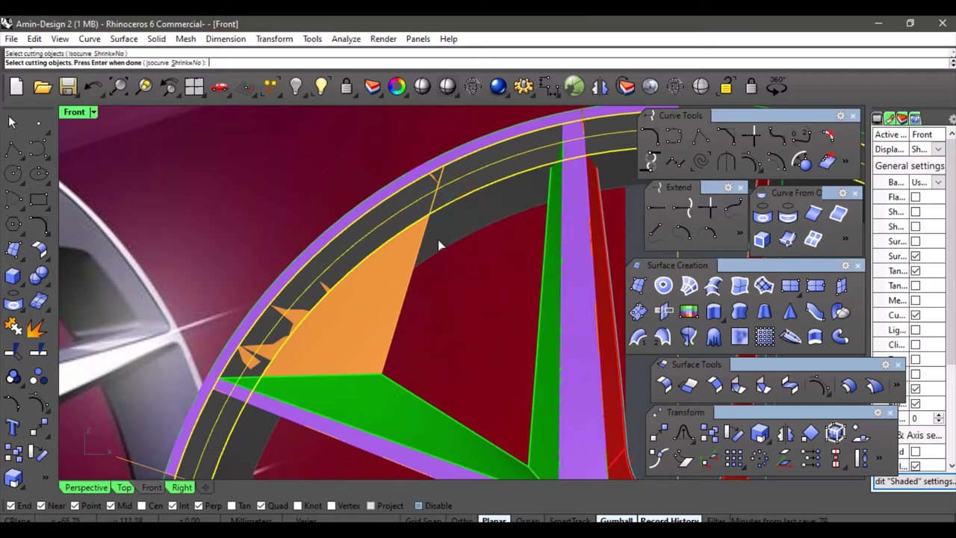
pyautogui.click(253, 383)
pyautogui.click(296, 418)
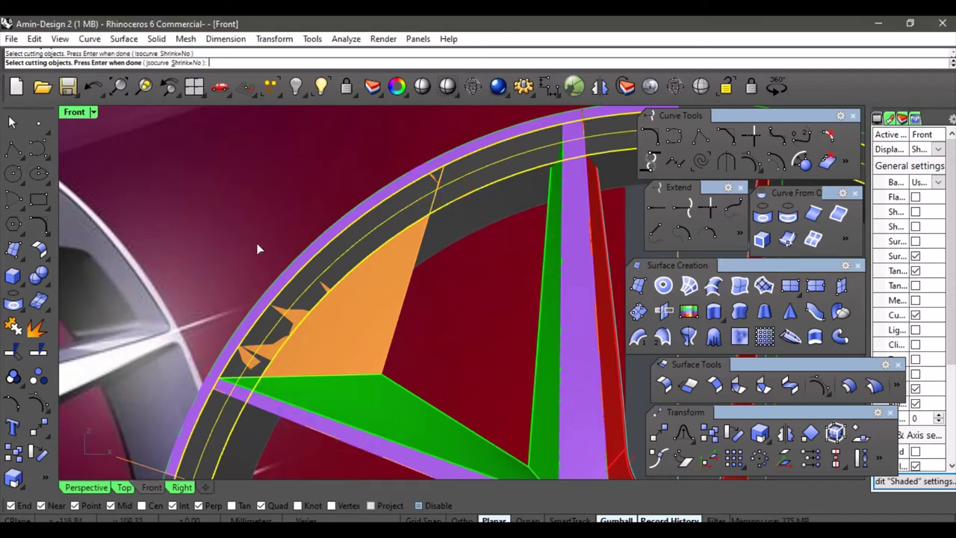
pyautogui.press('Return')
pyautogui.click(398, 212)
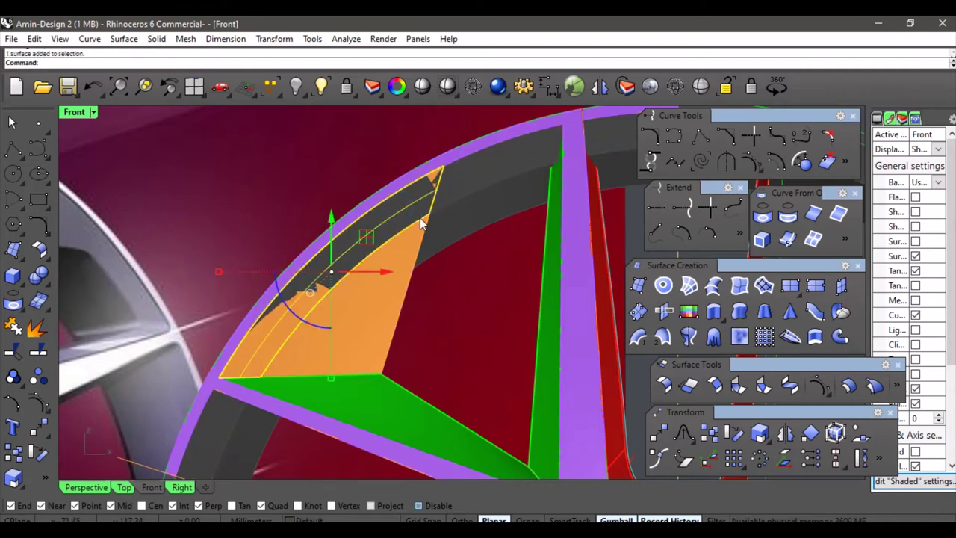
pyautogui.press('Delete')
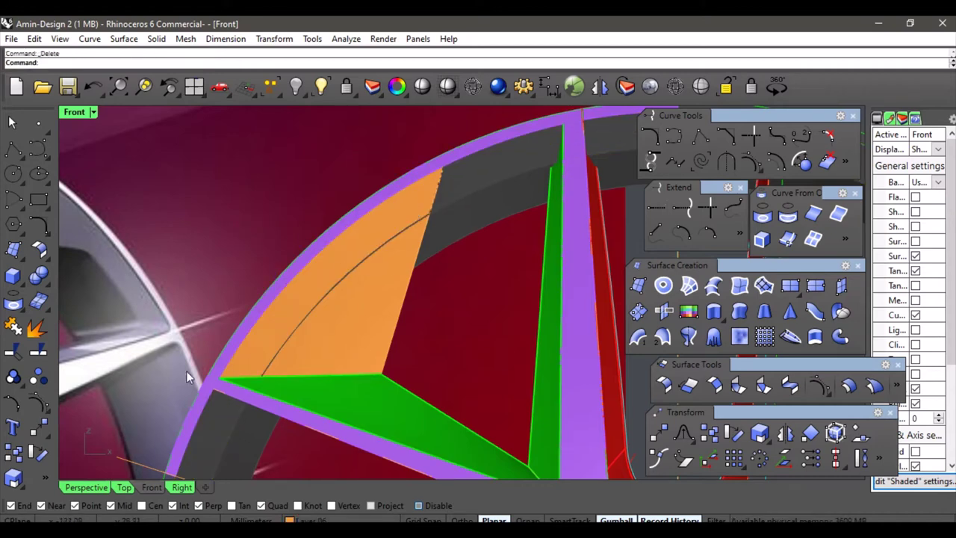
# - Examine the trimmed orange and green surfaces in the Perspective view and compare the spoke junctions with the reference wheel image
pyautogui.click(88, 486)
pyautogui.moveTo(437, 347); pyautogui.dragTo(398, 261, button='right')
pyautogui.scroll(3, 395, 259)
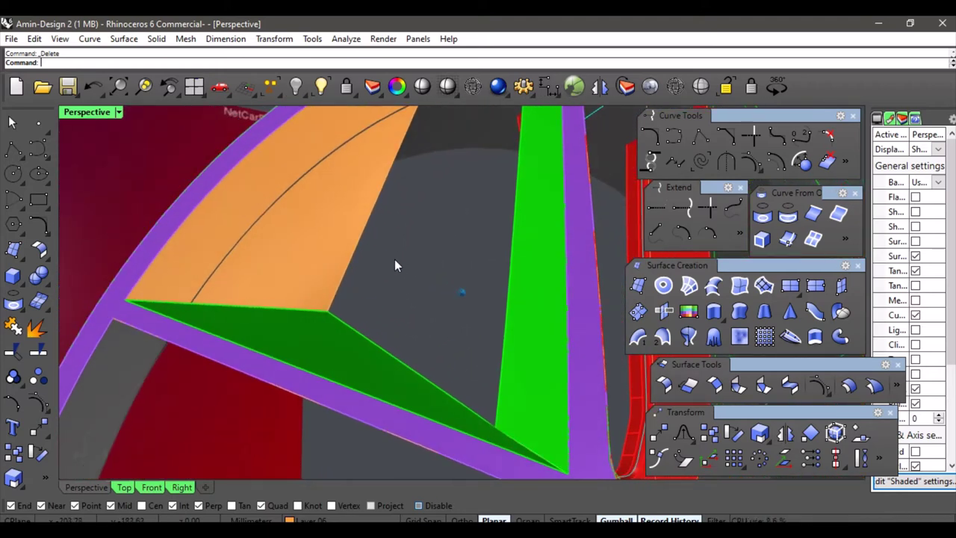
pyautogui.scroll(-5, 394, 259)
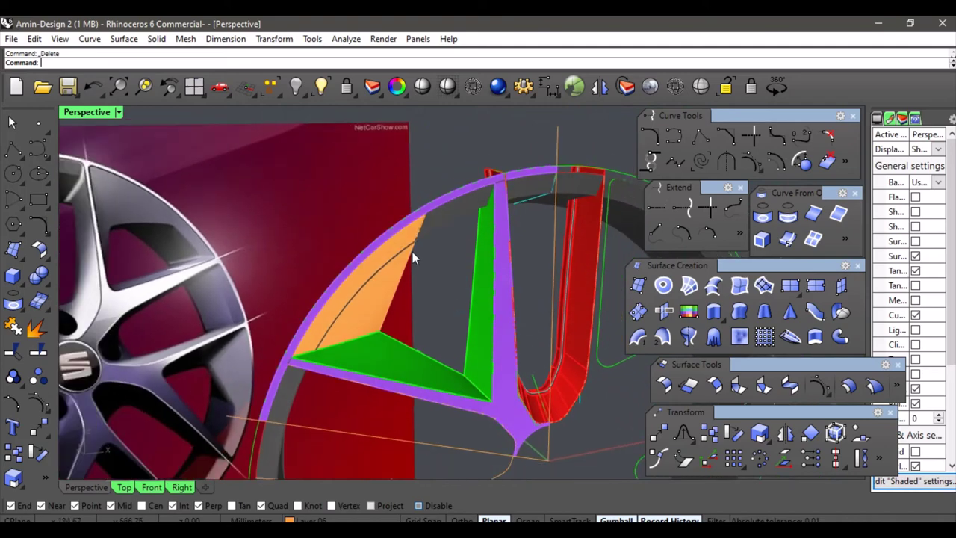
pyautogui.scroll(5, 415, 252)
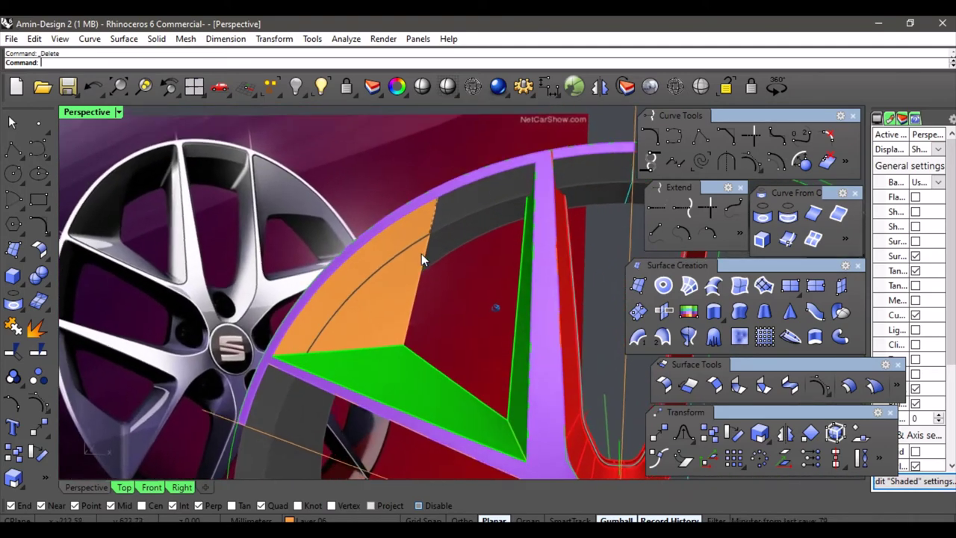
pyautogui.moveTo(421, 253); pyautogui.dragTo(463, 344, button='right')
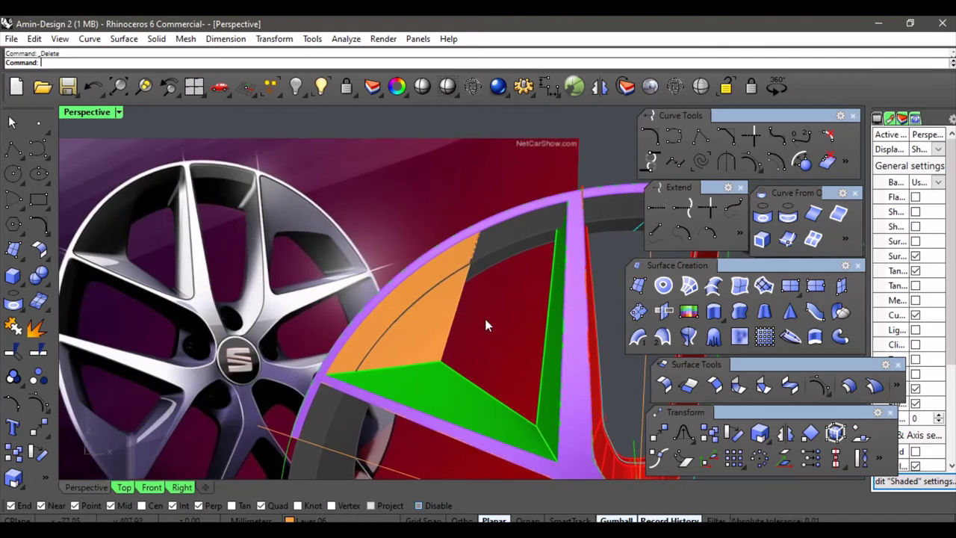
pyautogui.moveTo(484, 324); pyautogui.dragTo(462, 353, button='right')
pyautogui.scroll(3, 461, 351)
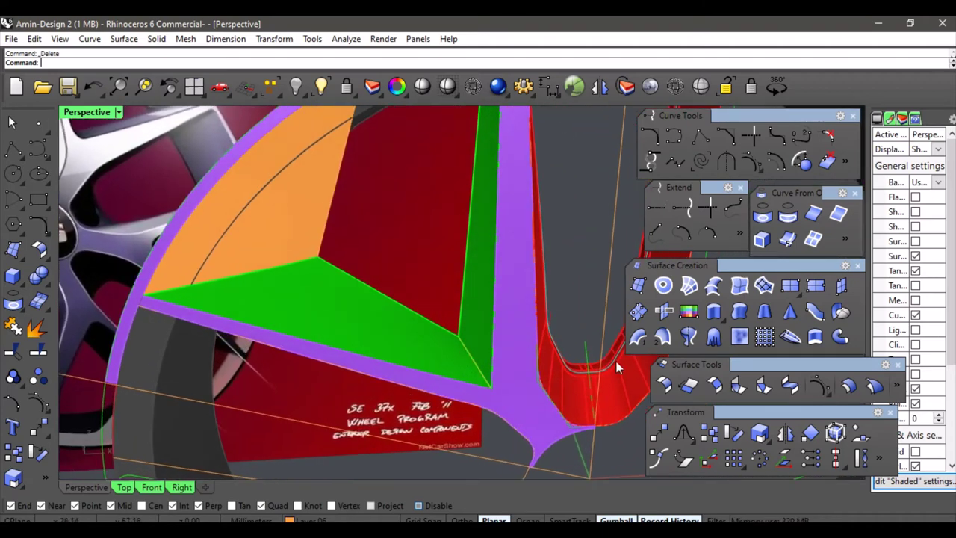
pyautogui.moveTo(625, 358); pyautogui.dragTo(363, 232, button='right')
pyautogui.scroll(2, 364, 235)
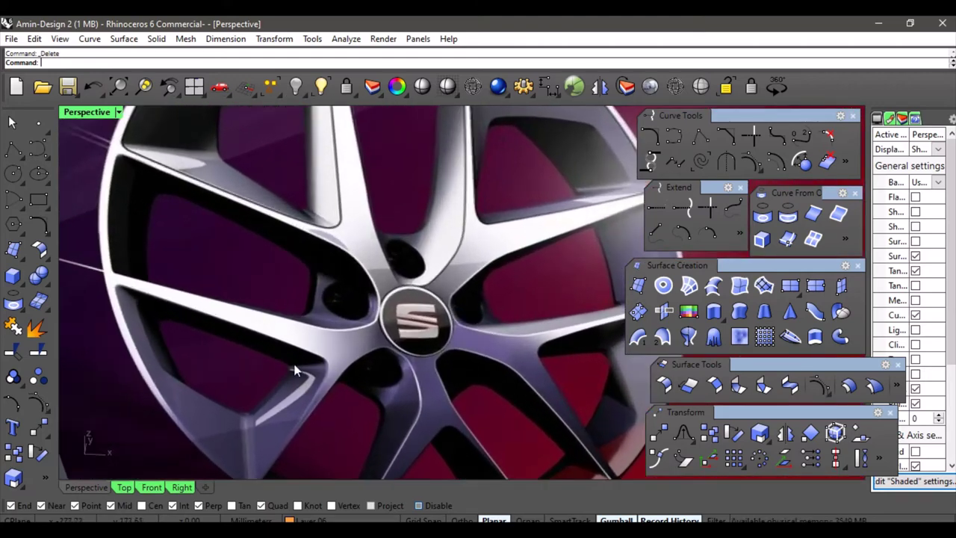
pyautogui.scroll(-6, 306, 367)
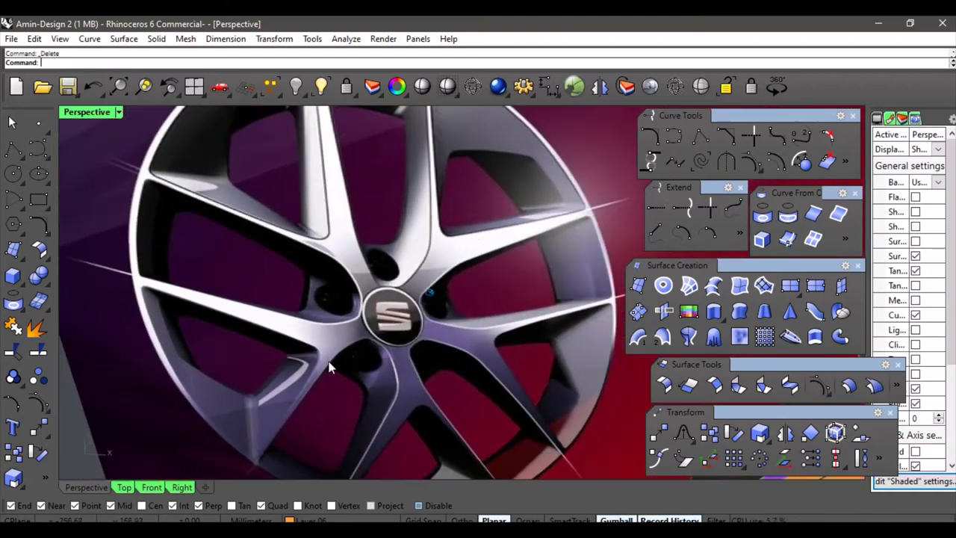
pyautogui.scroll(2, 325, 353)
# - Set up a variable radius surface fillet between the two green surfaces, with handle radii about 5.85 at the purple corner and 3.81 at the other end
pyautogui.scroll(8, 345, 349)
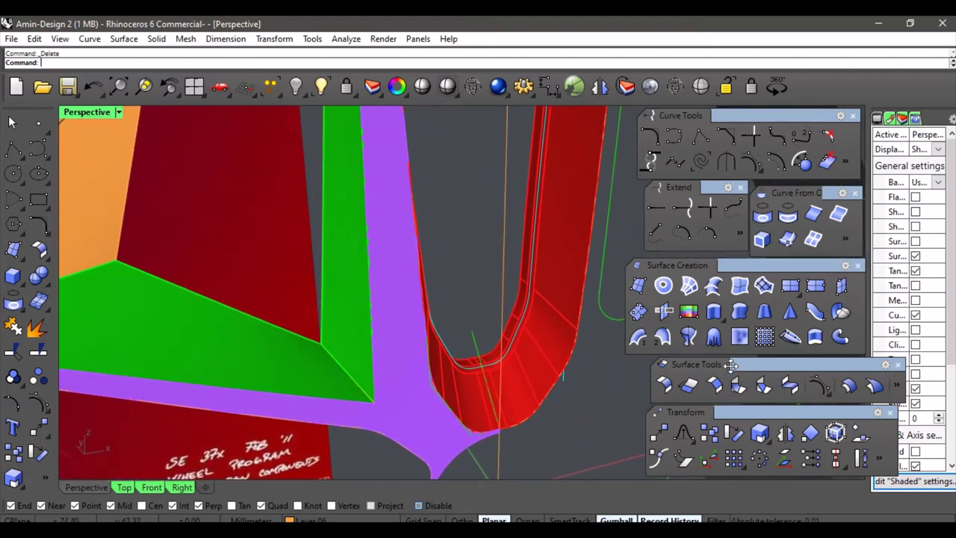
pyautogui.click(738, 385)
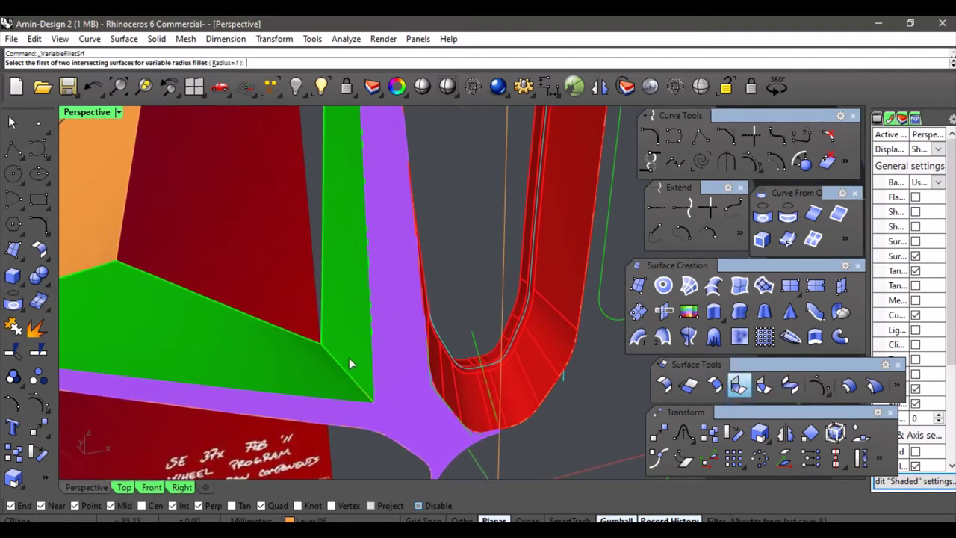
pyautogui.click(341, 352)
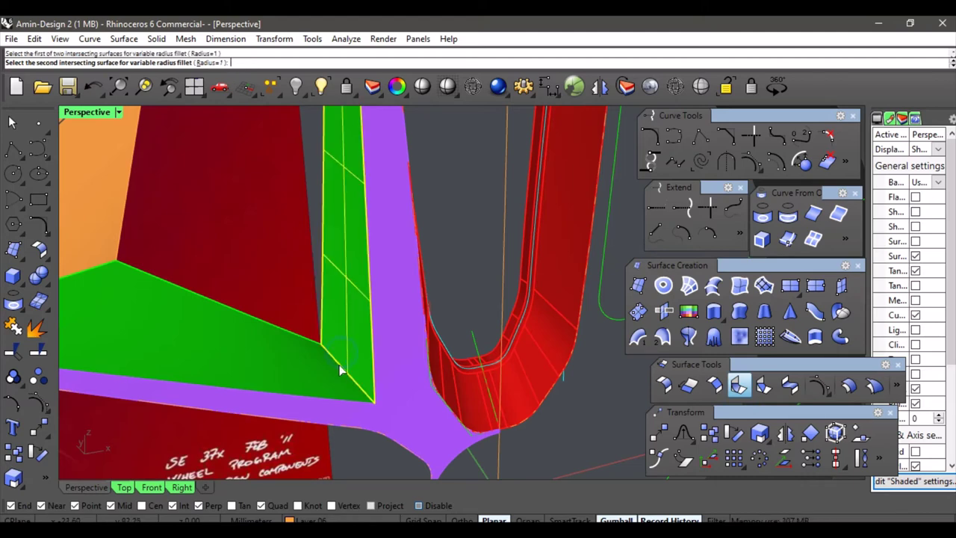
pyautogui.click(336, 368)
pyautogui.moveTo(341, 331); pyautogui.dragTo(363, 352, button='right')
pyautogui.click(364, 348)
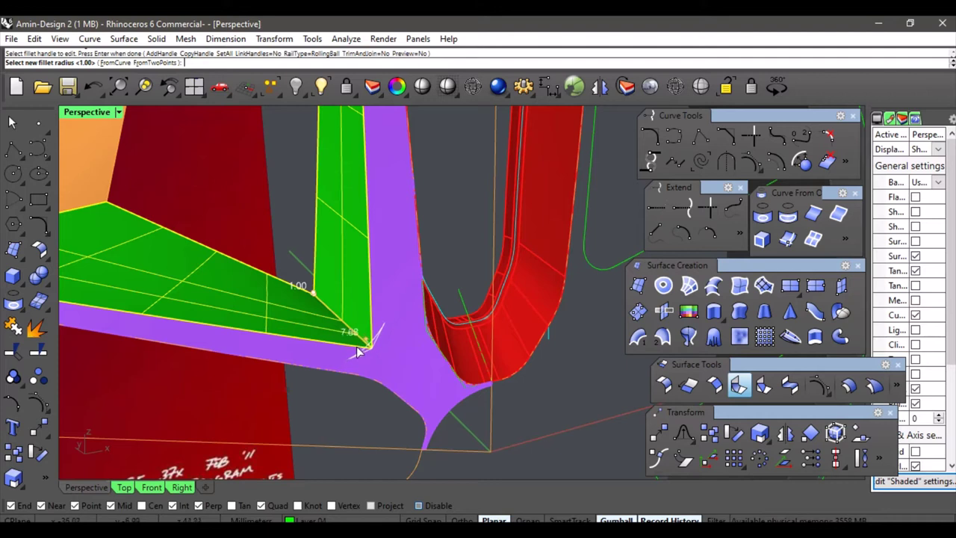
pyautogui.click(359, 357)
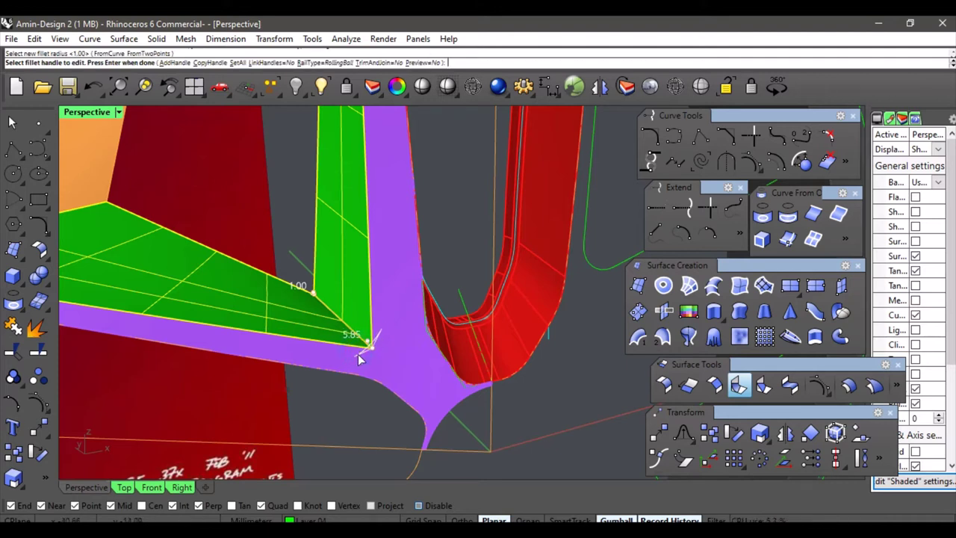
pyautogui.click(313, 295)
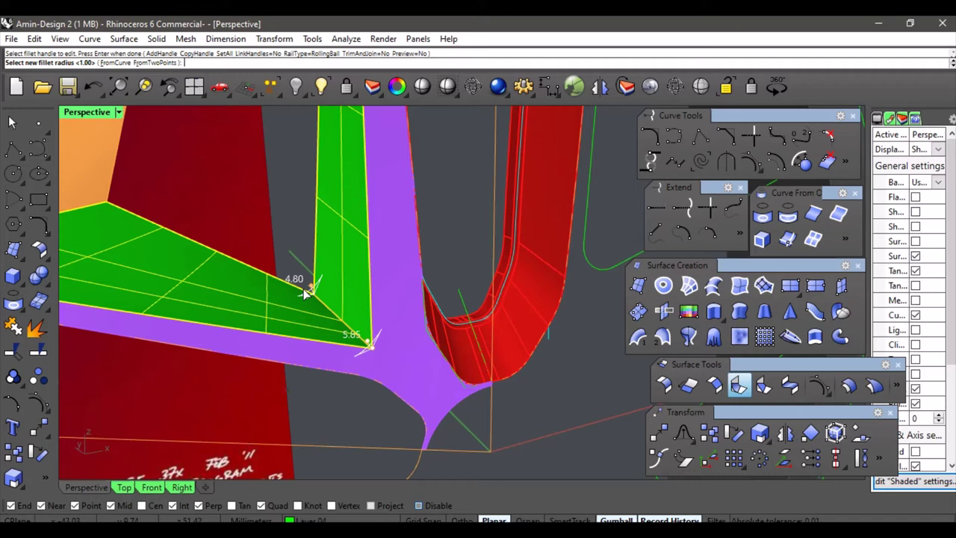
pyautogui.click(304, 295)
# - Set the fillet radius at the purple corner handle to about 7.16 and create the fillet surface
pyautogui.moveTo(305, 293); pyautogui.dragTo(360, 304, button='right')
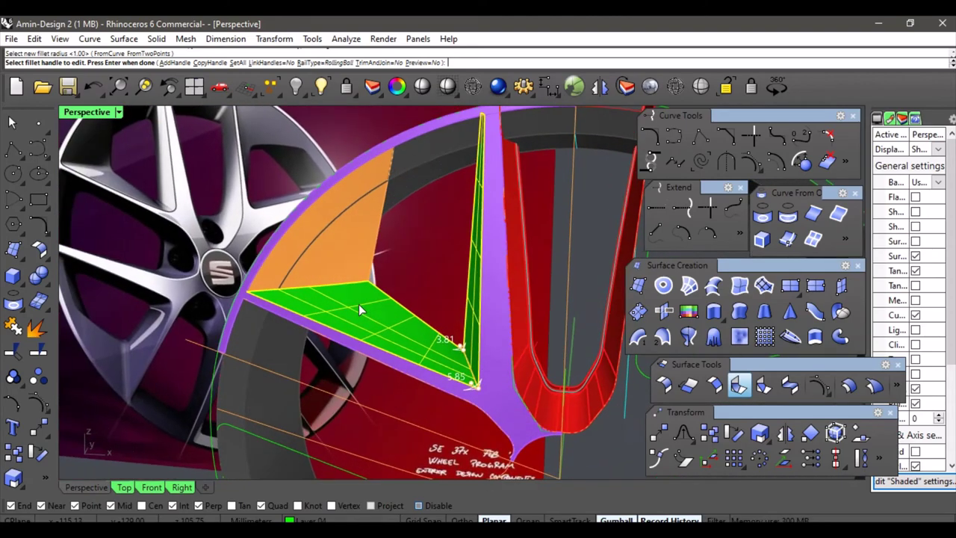
pyautogui.scroll(4, 461, 409)
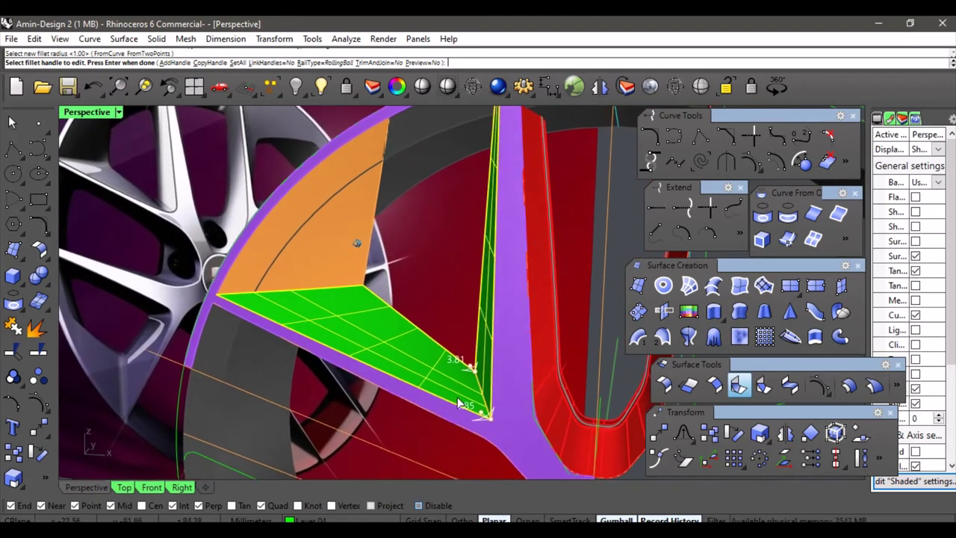
pyautogui.moveTo(456, 403); pyautogui.dragTo(481, 425, button='right')
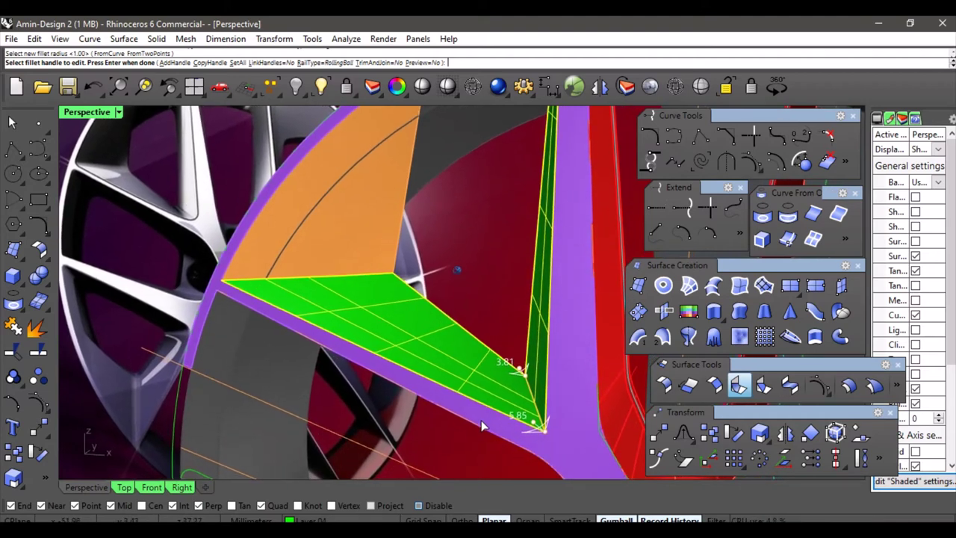
pyautogui.click(532, 426)
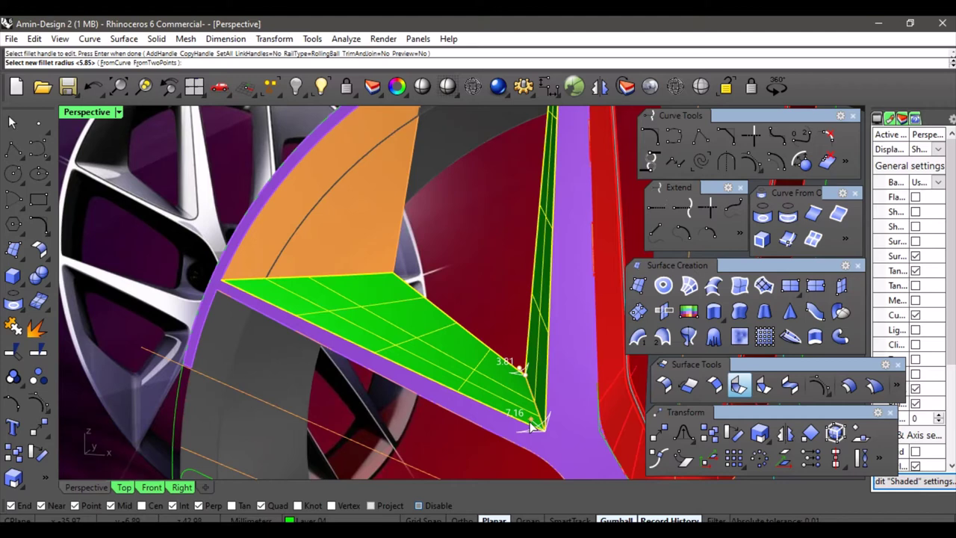
pyautogui.click(533, 424)
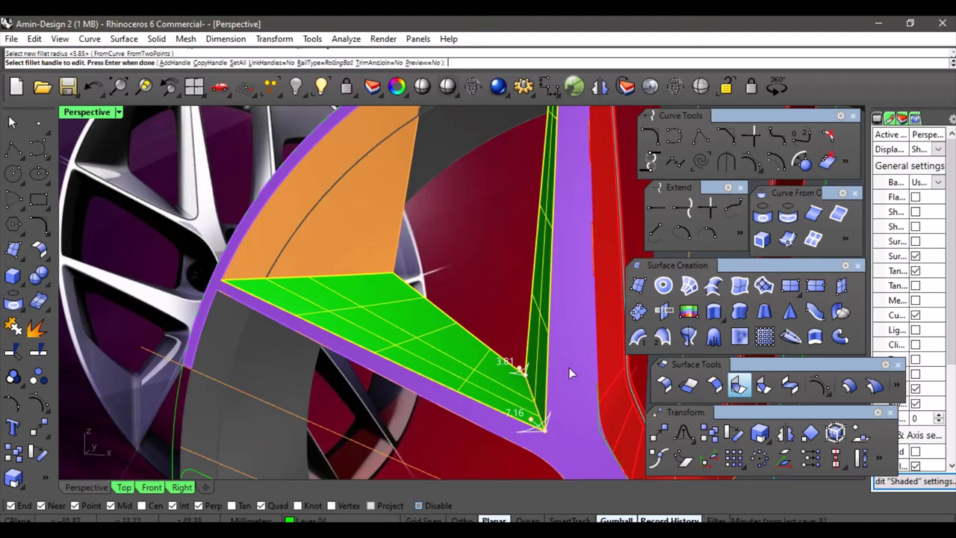
pyautogui.press('Return')
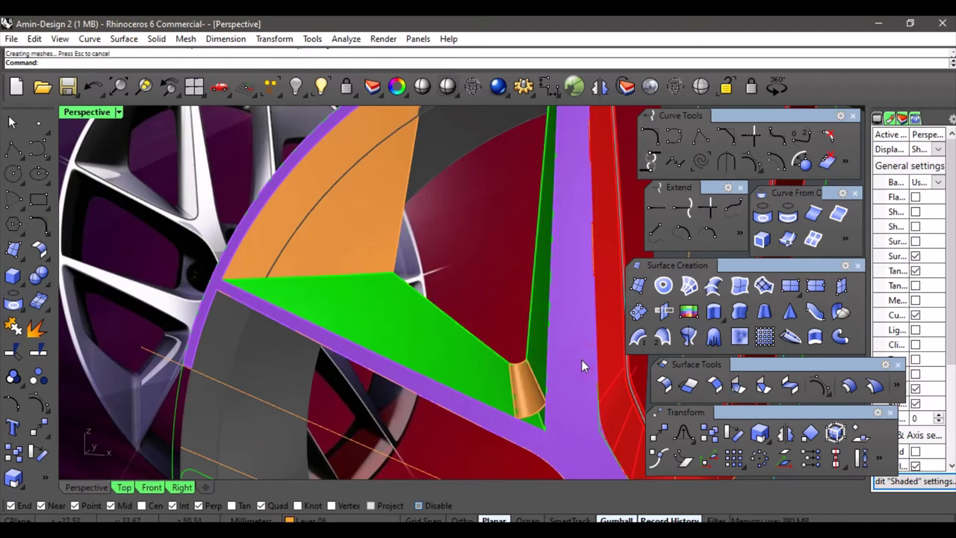
# - Examine the new fillet between the green surfaces from several angles against the reference wheel
pyautogui.moveTo(580, 359); pyautogui.dragTo(586, 309, button='right')
pyautogui.scroll(4, 586, 310)
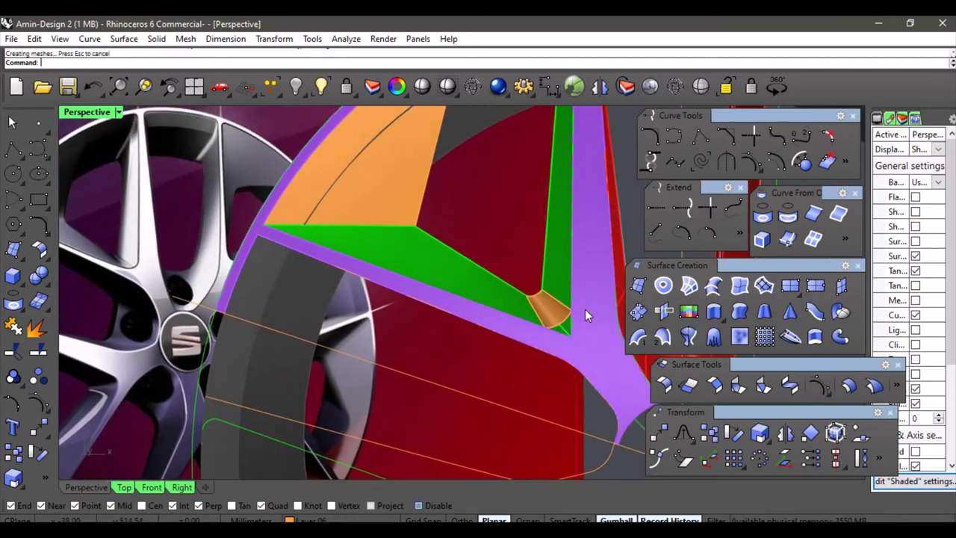
pyautogui.scroll(4, 583, 309)
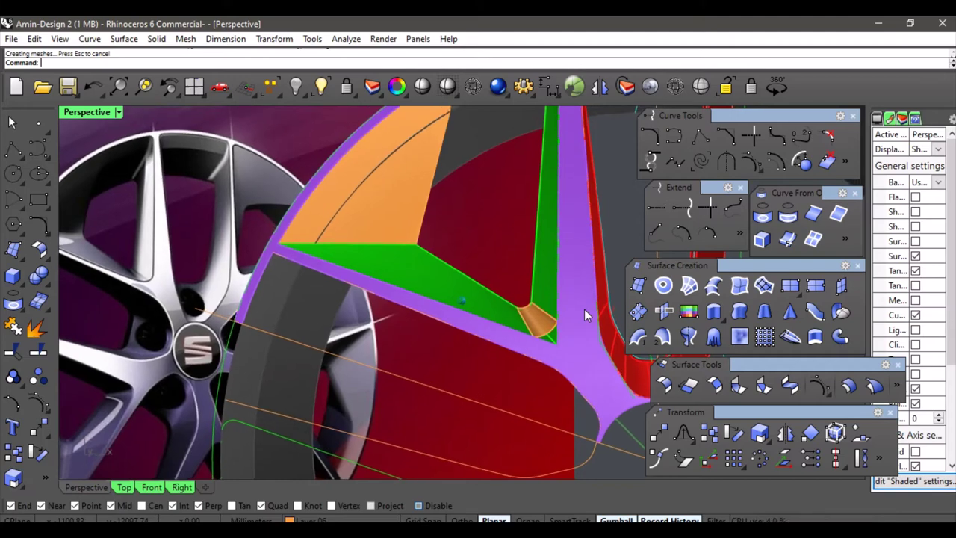
pyautogui.moveTo(583, 309); pyautogui.dragTo(562, 321, button='right')
pyautogui.scroll(4, 563, 322)
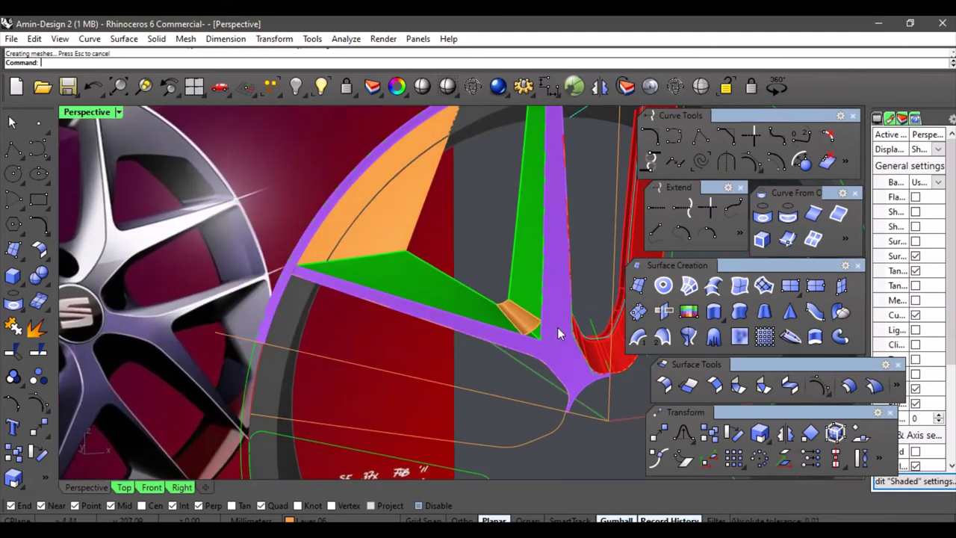
pyautogui.scroll(5, 558, 334)
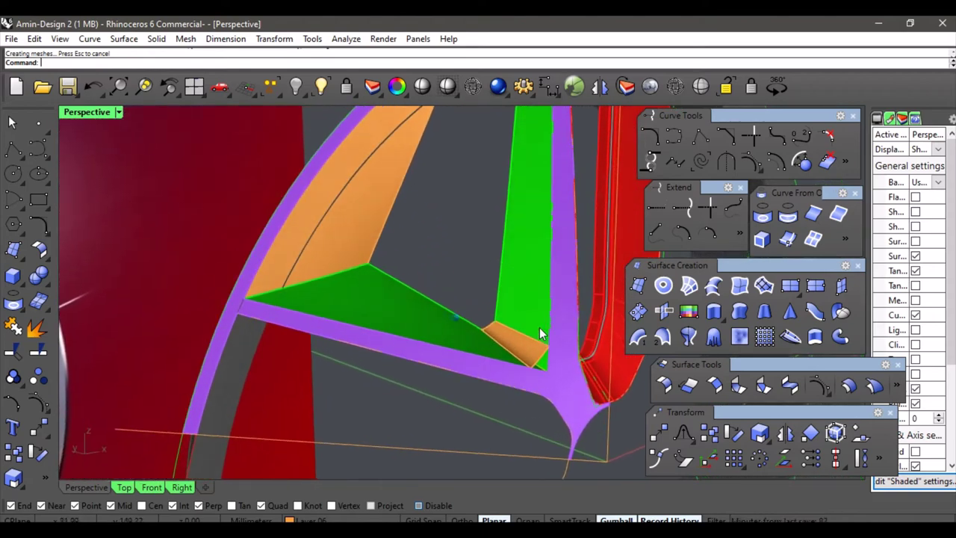
# - Move the new fillet surface between the green surfaces to Layer 01 and make Layer 01 the current layer
pyautogui.moveTo(520, 359); pyautogui.dragTo(523, 410, button='right')
pyautogui.scroll(5, 460, 382)
pyautogui.click(523, 410)
pyautogui.click(310, 520)
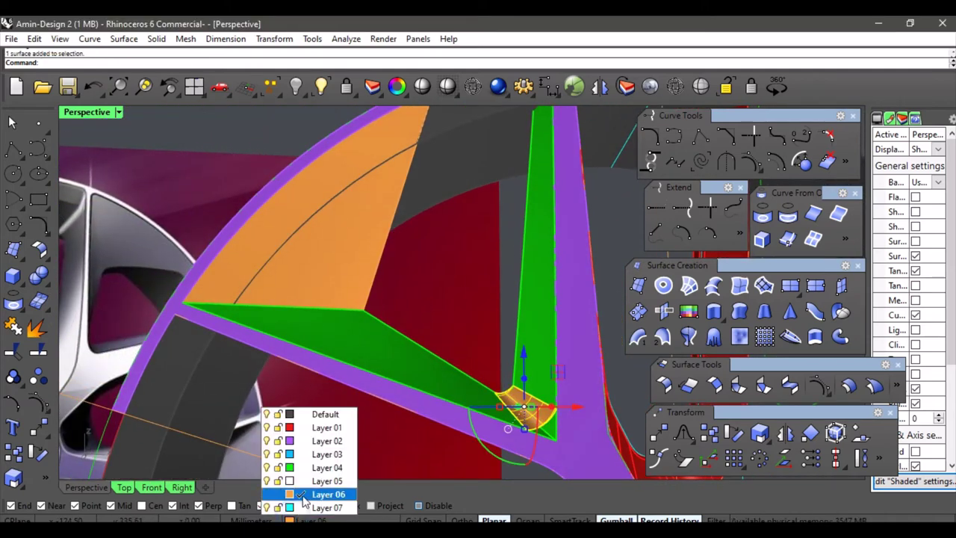
pyautogui.click(327, 427)
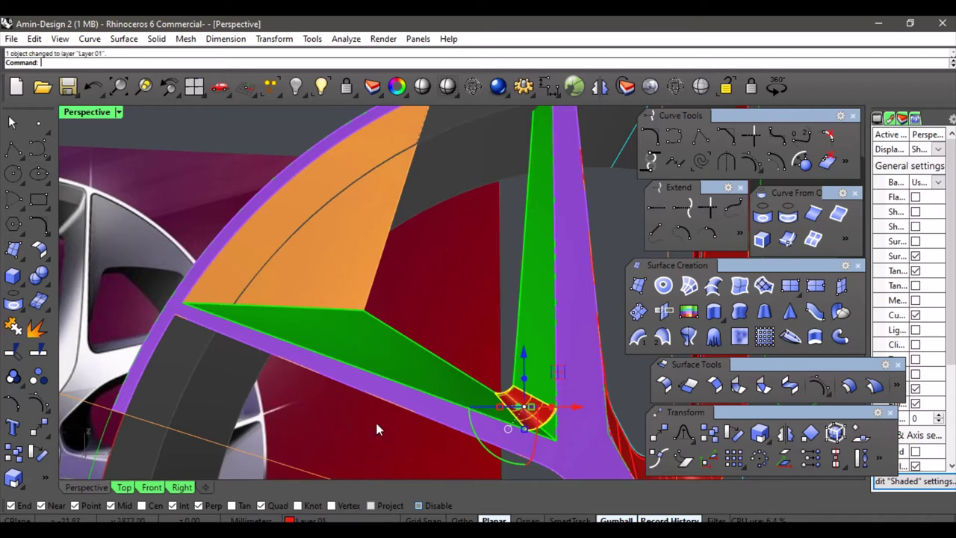
pyautogui.click(292, 123)
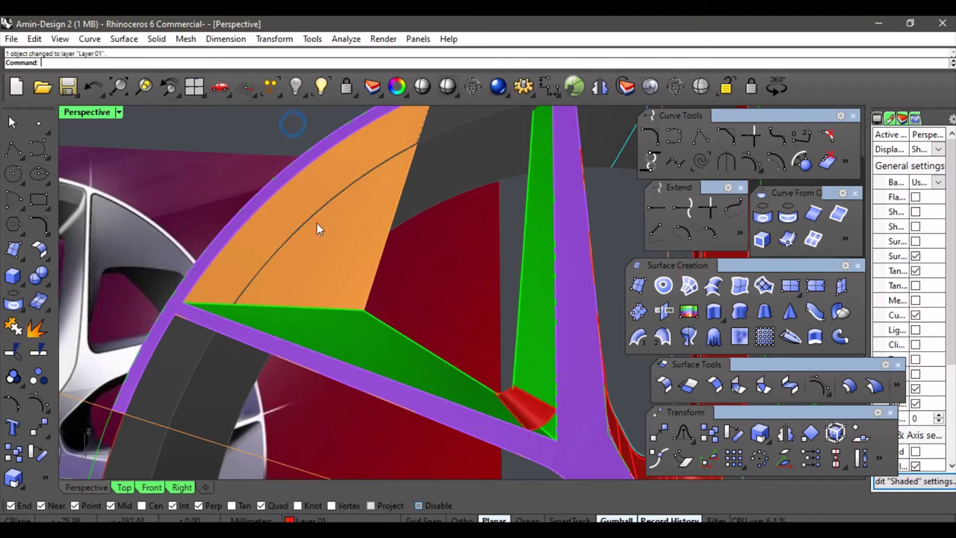
pyautogui.click(310, 520)
pyautogui.click(326, 427)
pyautogui.scroll(-3, 366, 352)
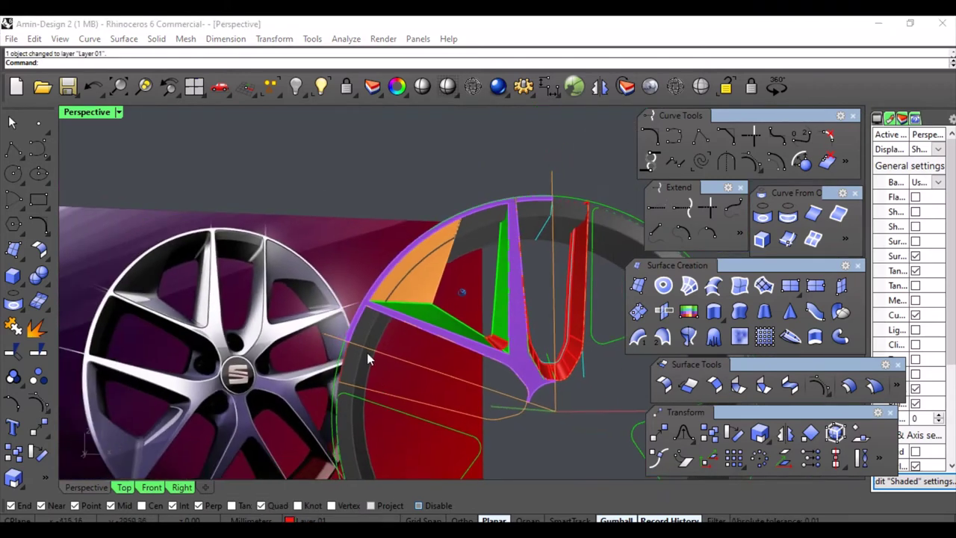
# - Try a variable radius surface fillet between the orange surface and the adjoining green surface
pyautogui.scroll(5, 425, 273)
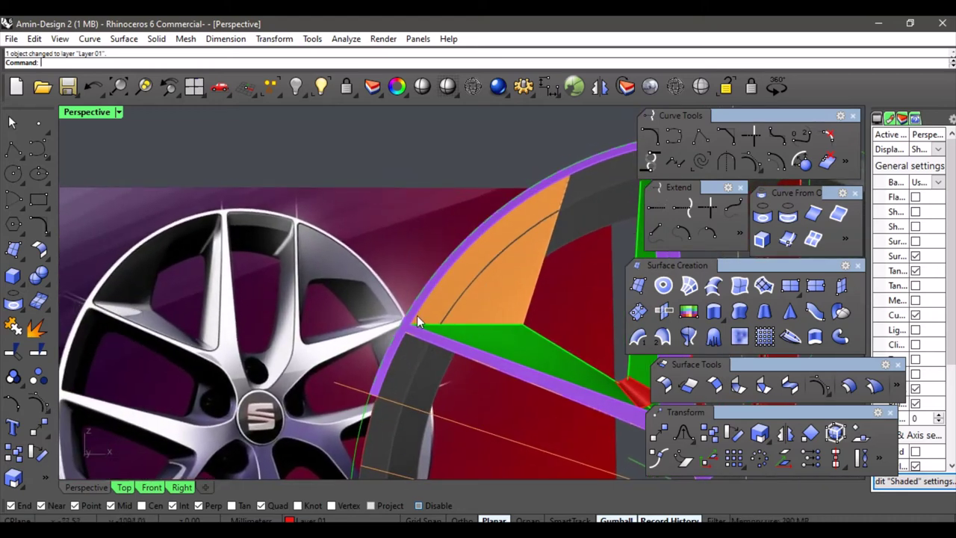
pyautogui.click(736, 387)
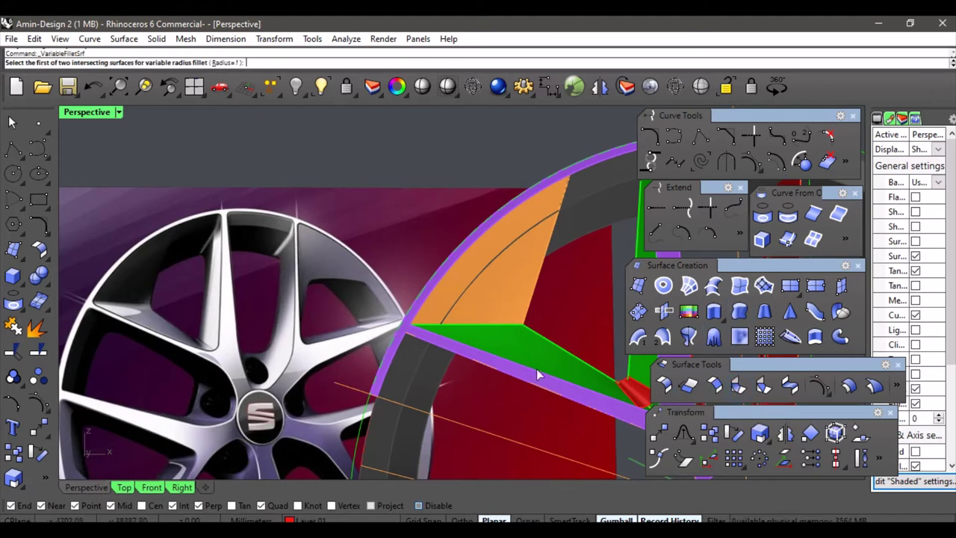
pyautogui.click(477, 307)
pyautogui.click(489, 334)
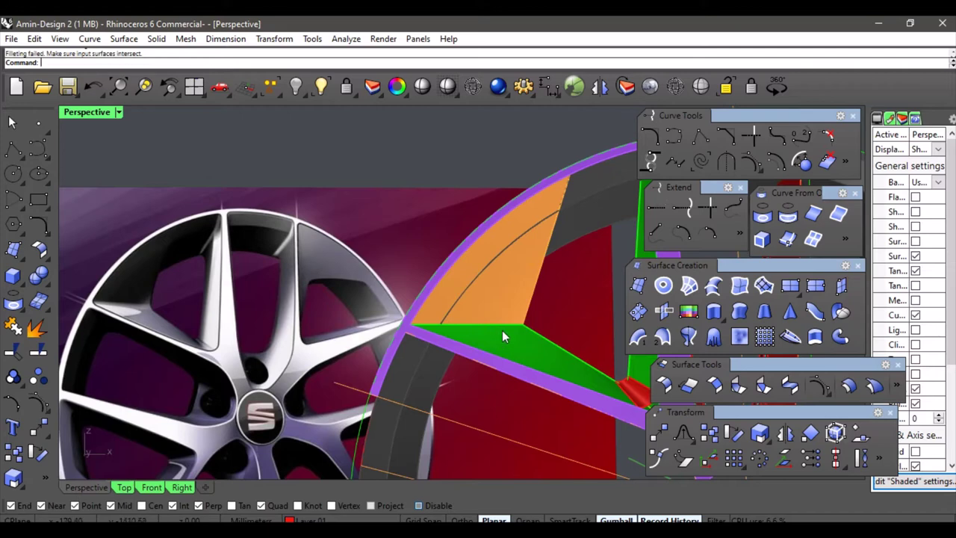
pyautogui.scroll(3, 523, 329)
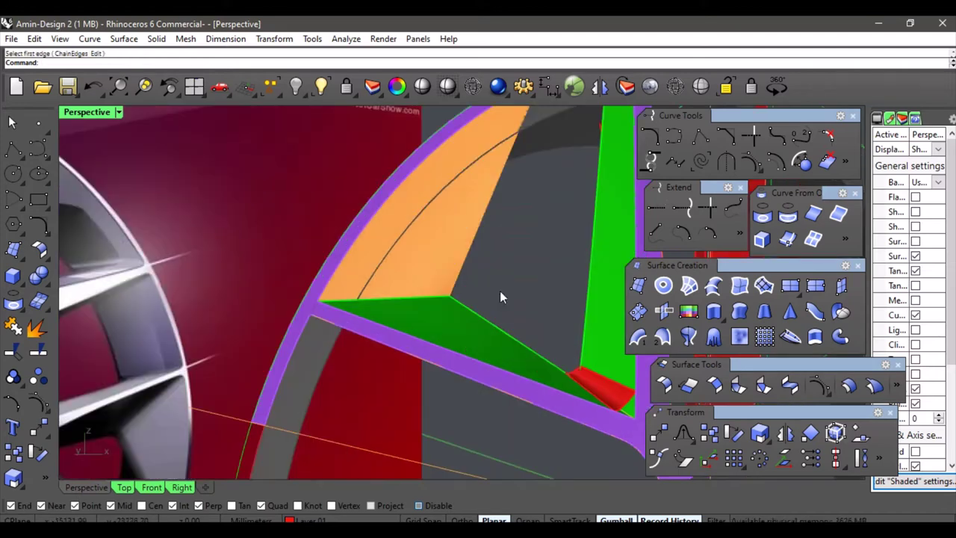
# - Compare the junction of the orange and green surfaces with the reference wheel image in the Front view
pyautogui.click(152, 486)
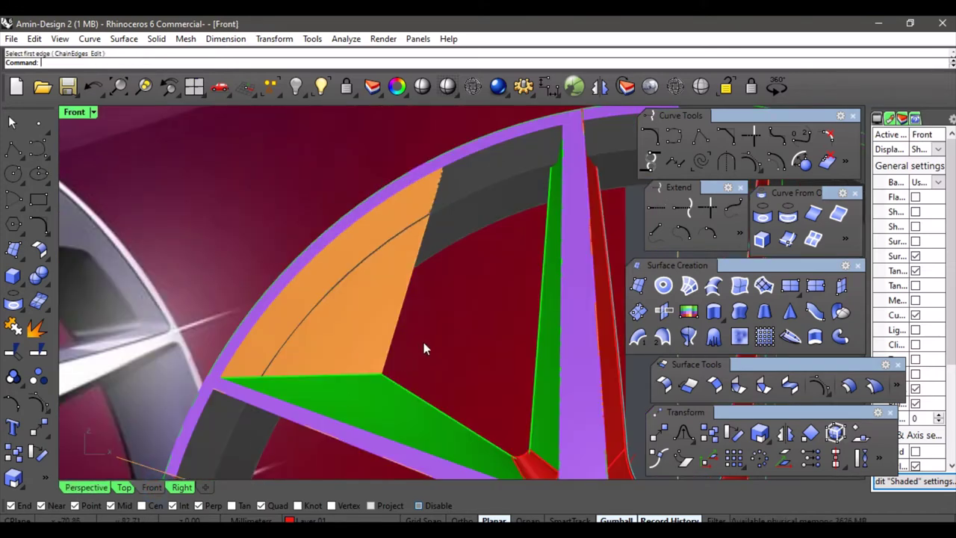
pyautogui.scroll(-4, 423, 342)
pyautogui.moveTo(467, 347); pyautogui.dragTo(476, 350, button='right')
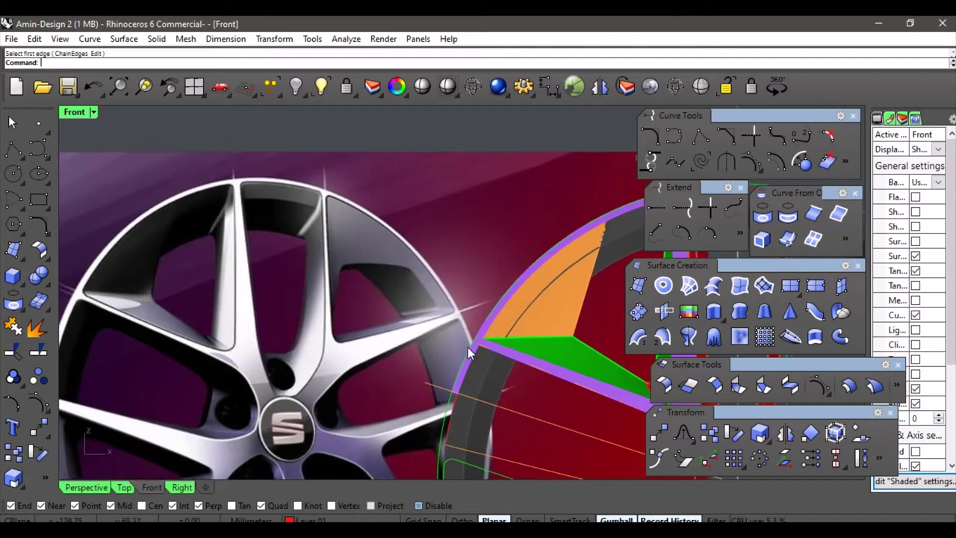
pyautogui.scroll(-3, 473, 339)
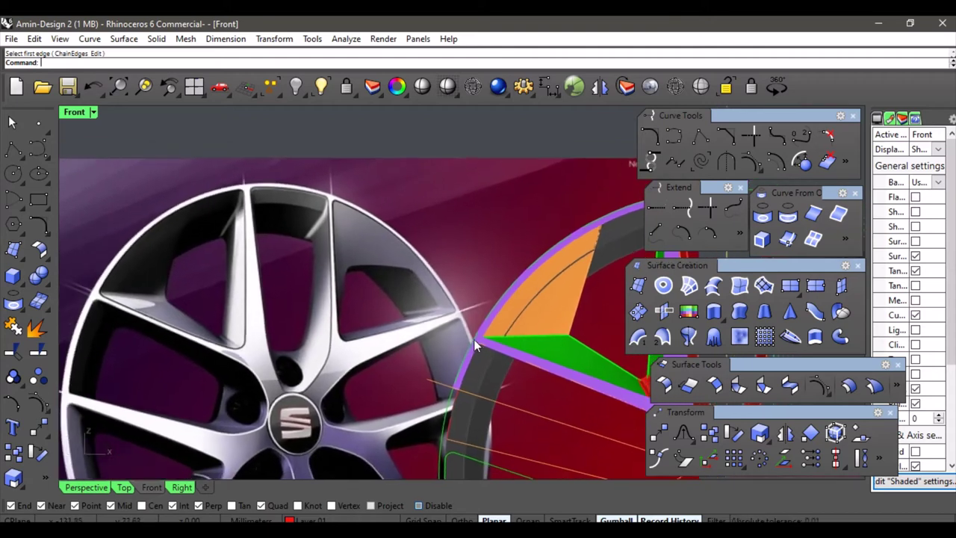
pyautogui.scroll(-1, 473, 339)
pyautogui.moveTo(473, 339); pyautogui.dragTo(473, 264, button='right')
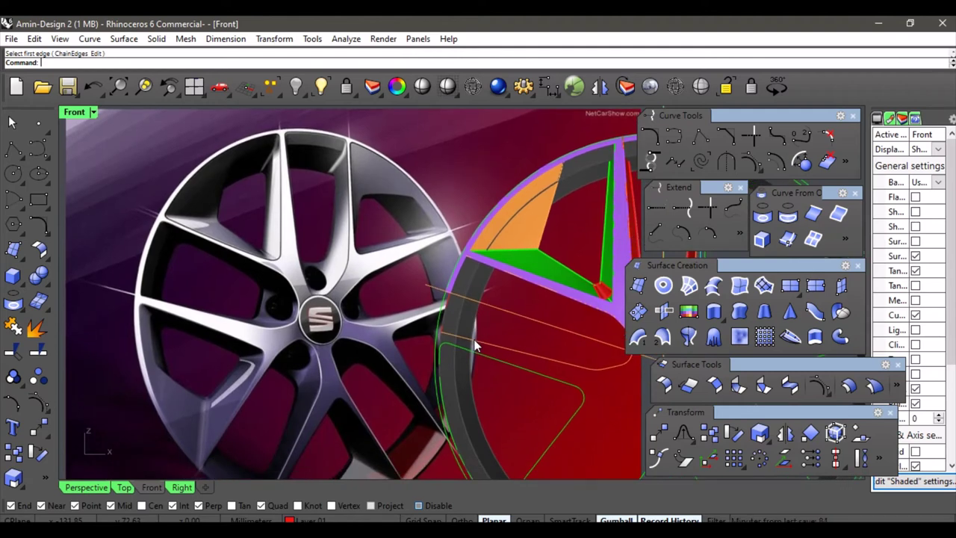
pyautogui.scroll(3, 475, 345)
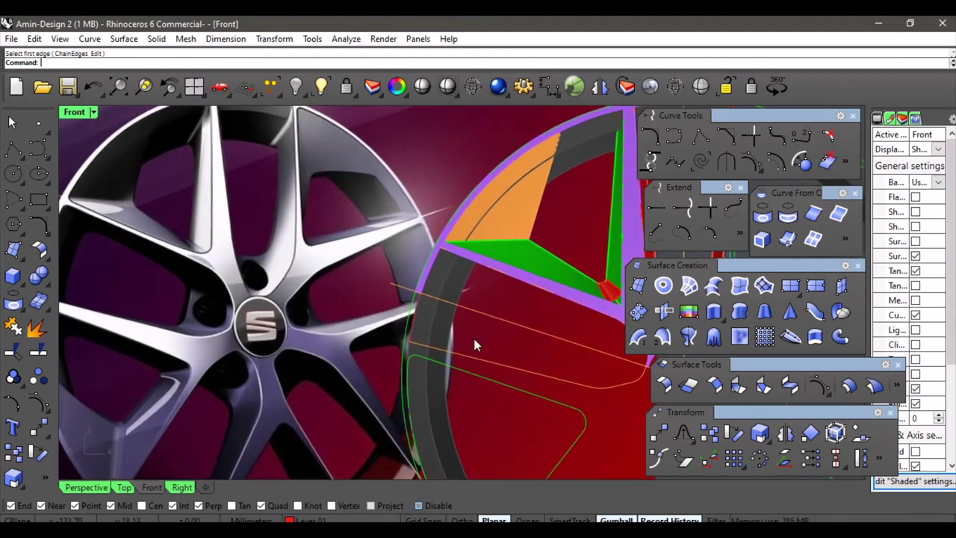
# - Undo the last surface fillet, try a radius 6 fillet between the green and orange surfaces, and undo it too
pyautogui.hotkey('ctrl', 'z')
pyautogui.scroll(2, 481, 283)
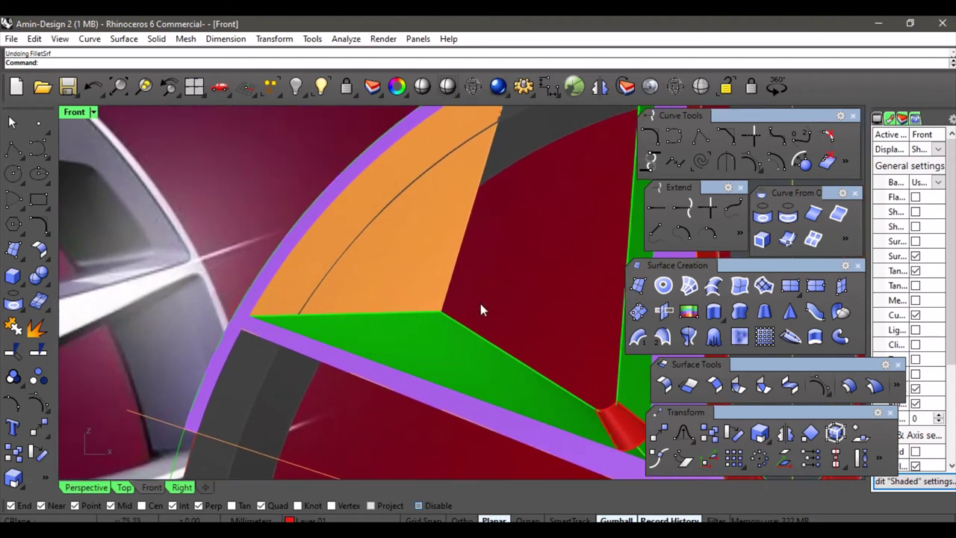
pyautogui.click(664, 383)
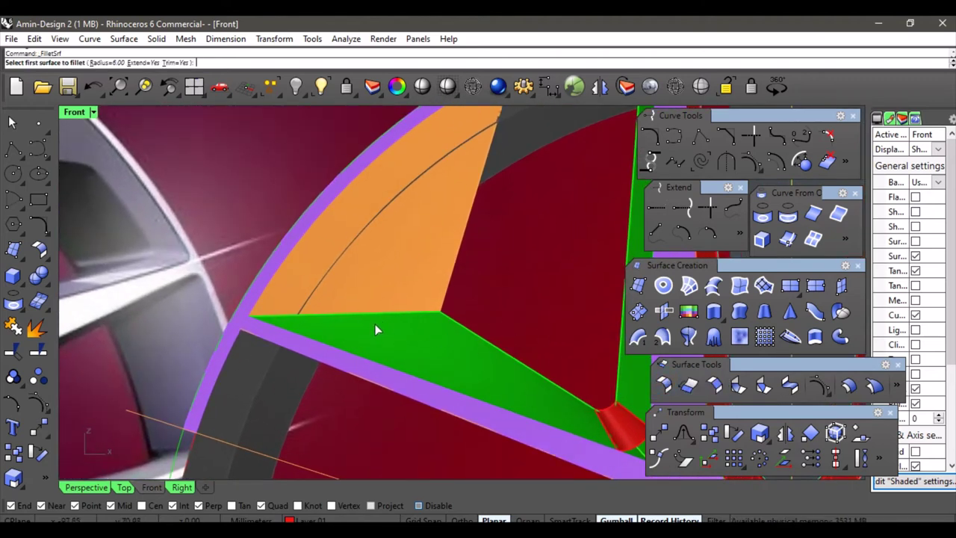
pyautogui.click(376, 328)
pyautogui.click(384, 308)
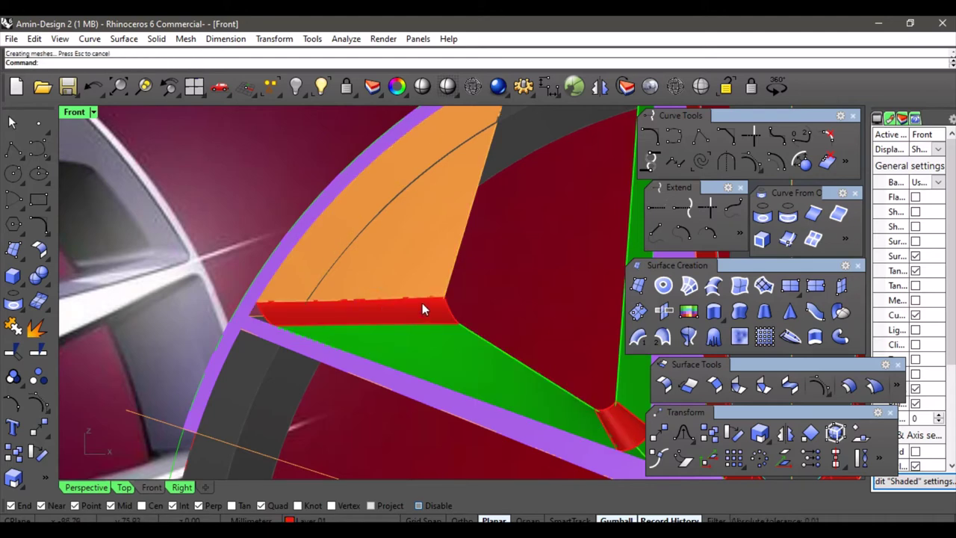
pyautogui.hotkey('ctrl', 'z')
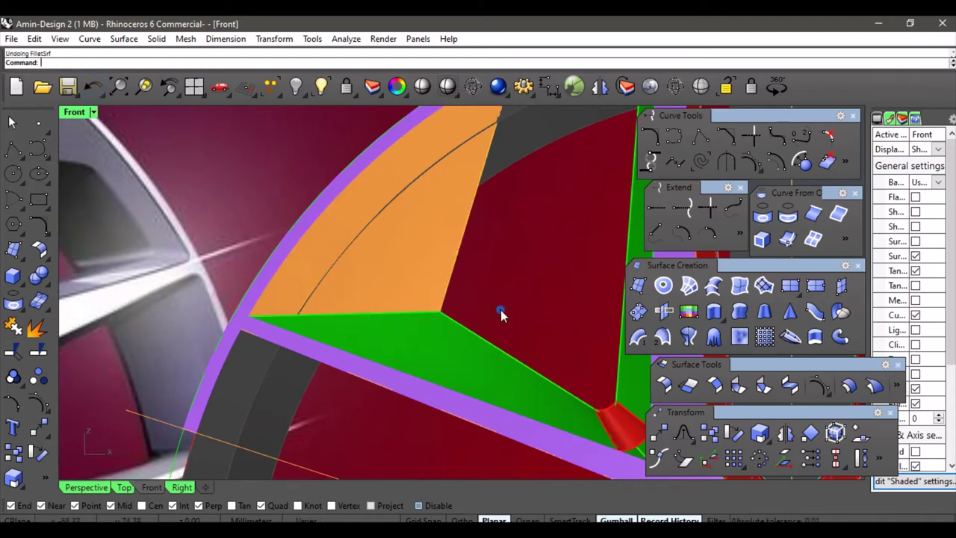
# - Try a surface fillet of radius 8 between the orange and green surfaces, compare it with the reference wheel, and undo it
pyautogui.click(664, 384)
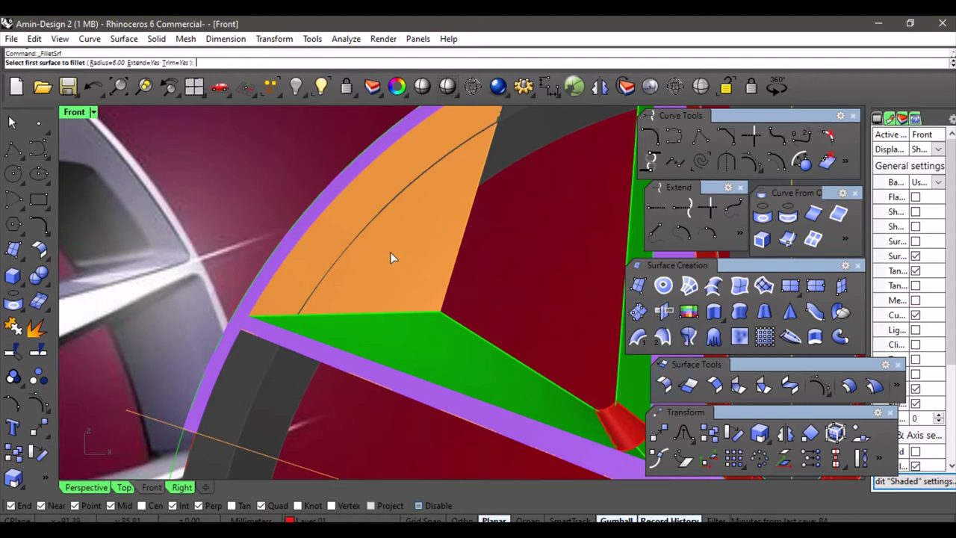
pyautogui.click(107, 63)
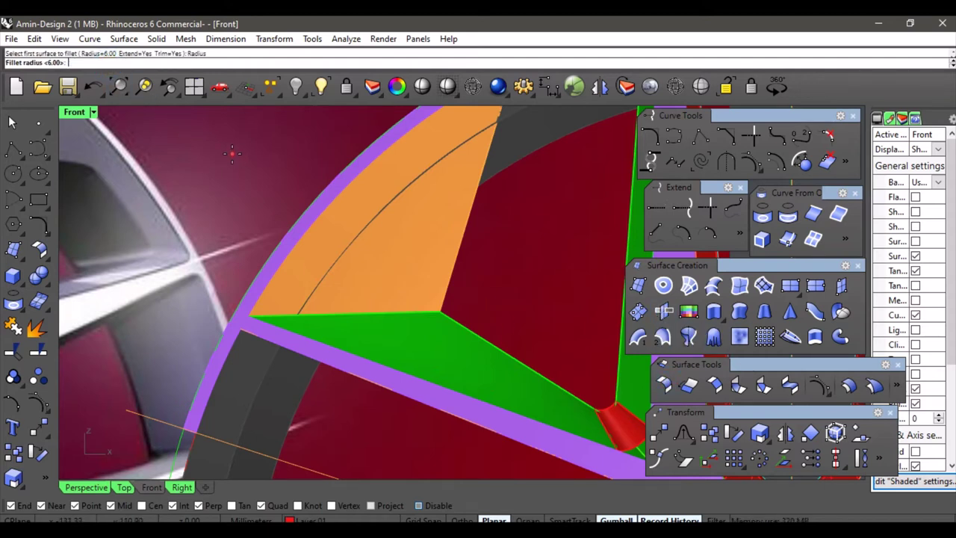
pyautogui.write('8')
pyautogui.press('Return')
pyautogui.click(354, 286)
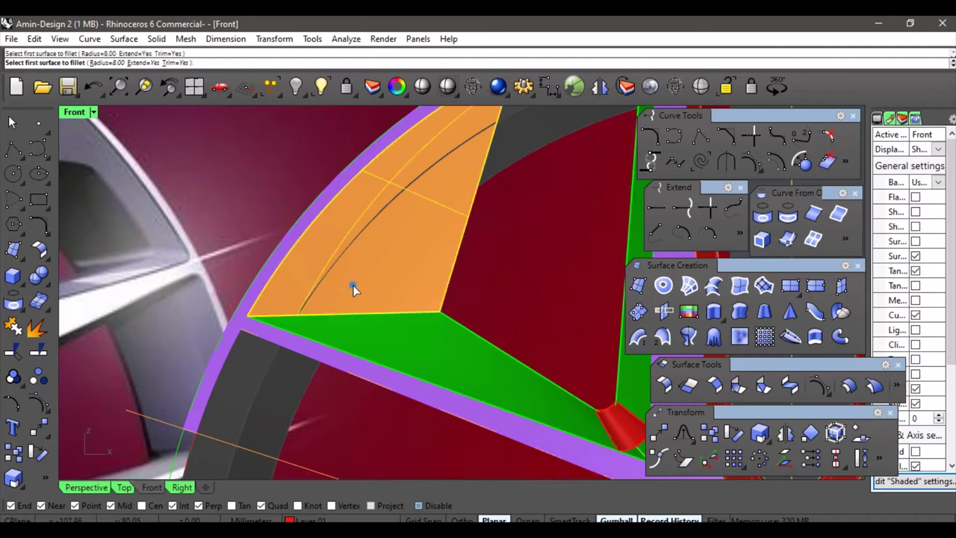
pyautogui.click(358, 330)
pyautogui.scroll(-5, 365, 309)
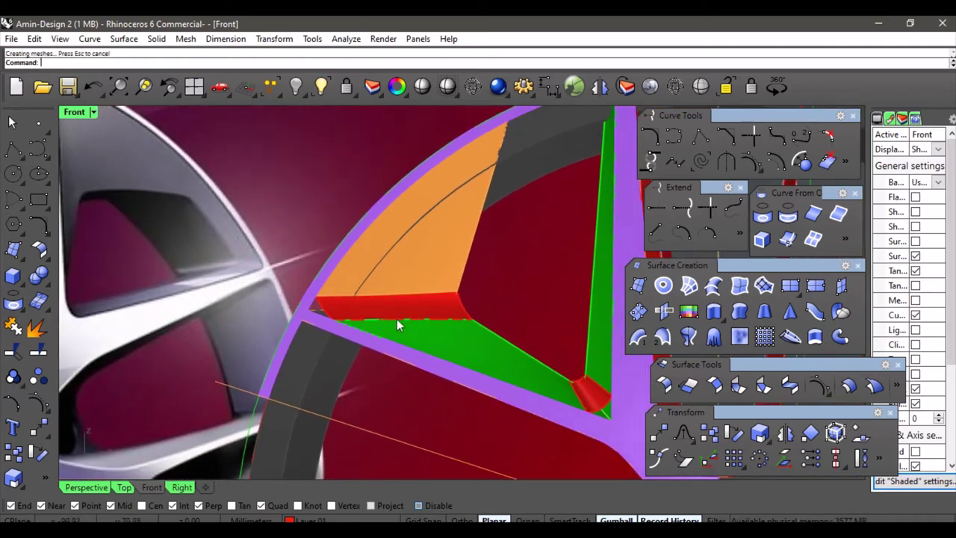
pyautogui.scroll(-2, 429, 326)
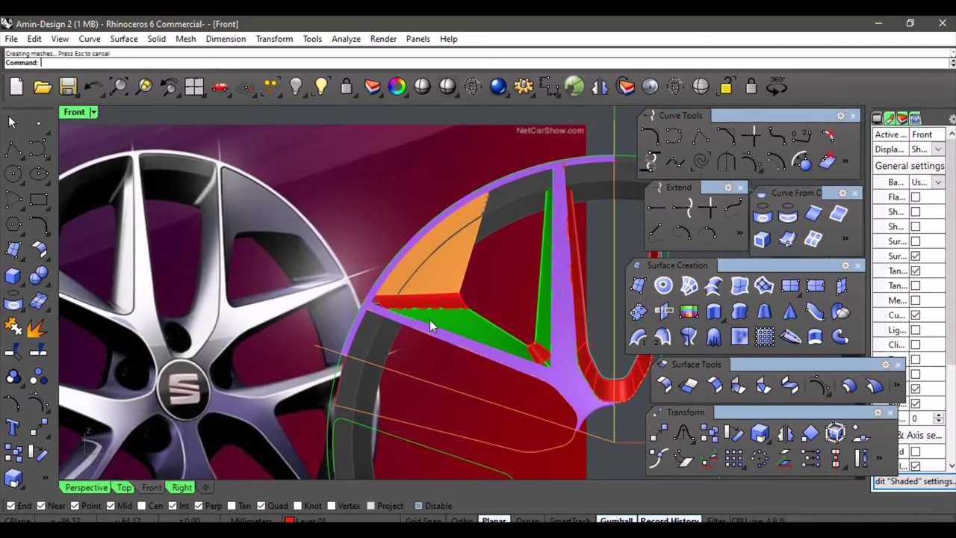
pyautogui.scroll(6, 415, 309)
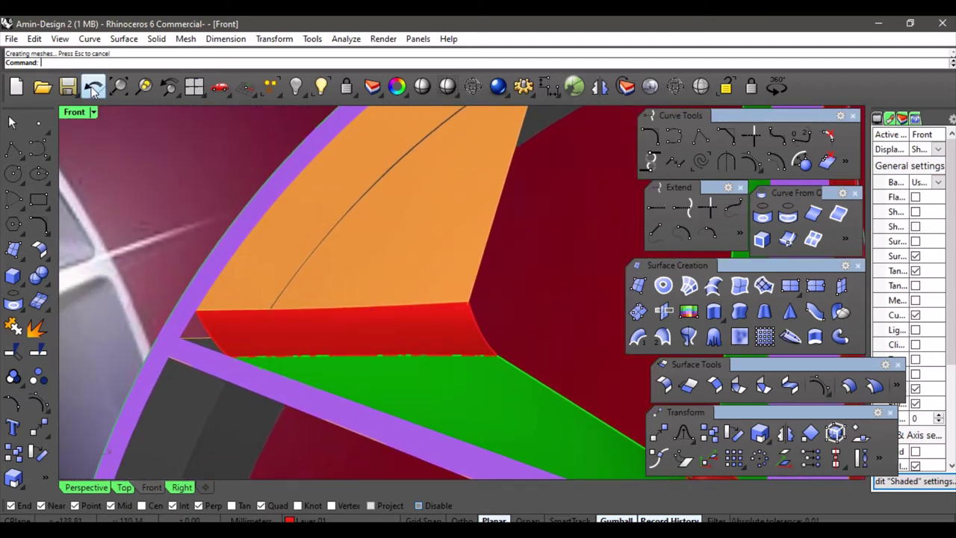
pyautogui.click(94, 87)
pyautogui.scroll(-9, 414, 283)
pyautogui.click(501, 292)
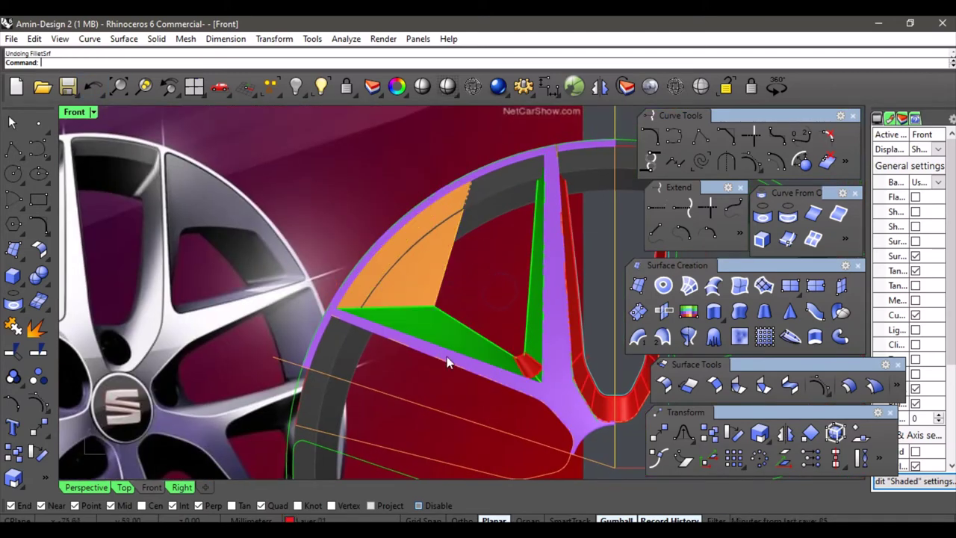
# - Draw a straight polyline in the Front view across the orange surface just above the green surface, from its inner edge to the purple rim
pyautogui.scroll(3, 441, 360)
pyautogui.moveTo(410, 380); pyautogui.dragTo(374, 391, button='right')
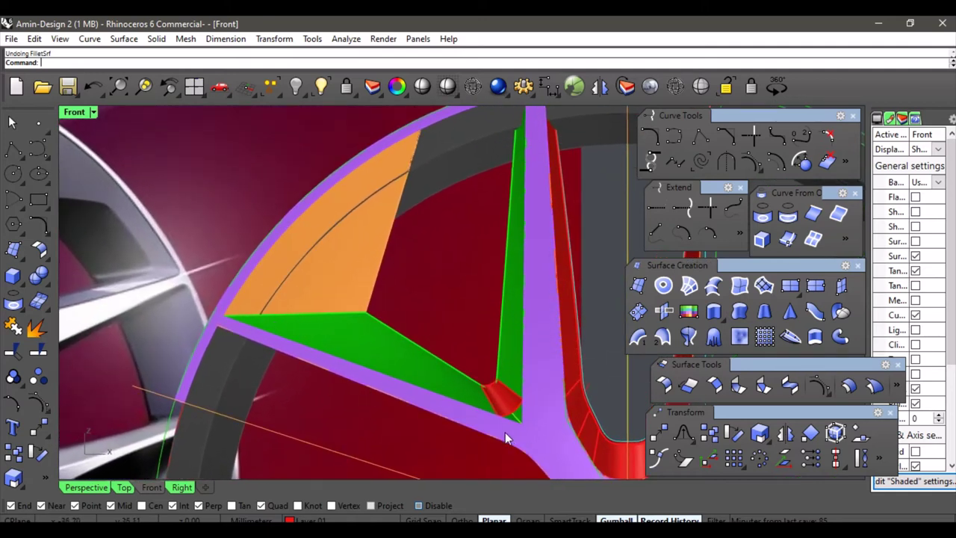
pyautogui.click(700, 136)
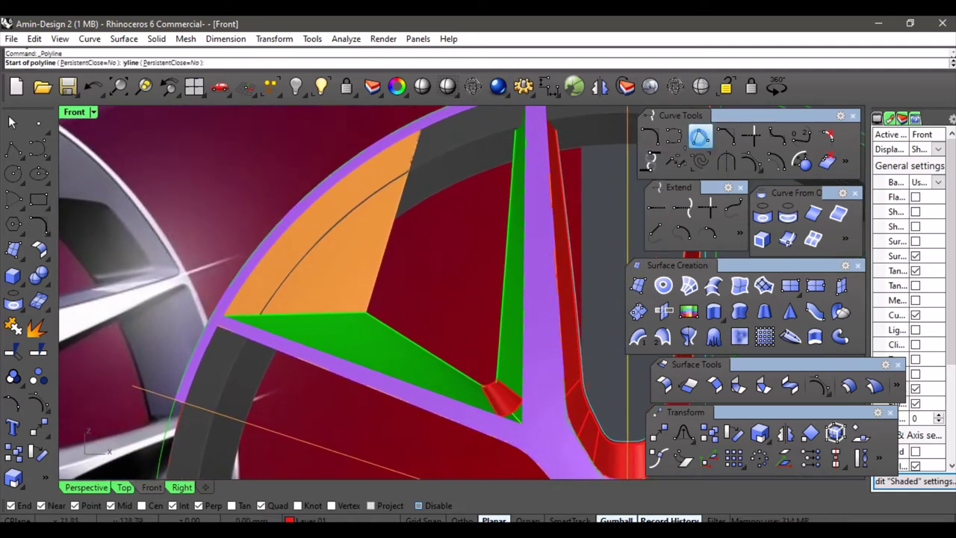
pyautogui.click(375, 299)
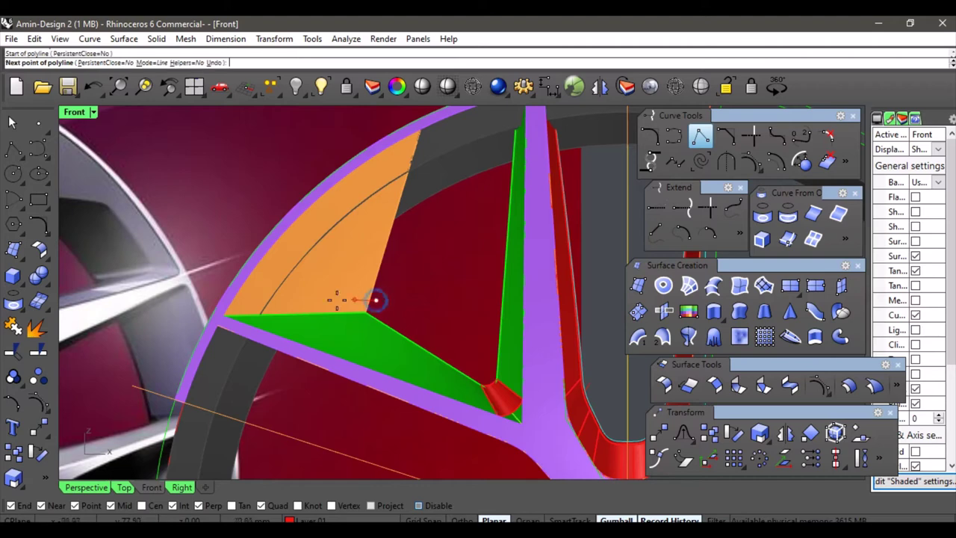
pyautogui.scroll(3, 224, 300)
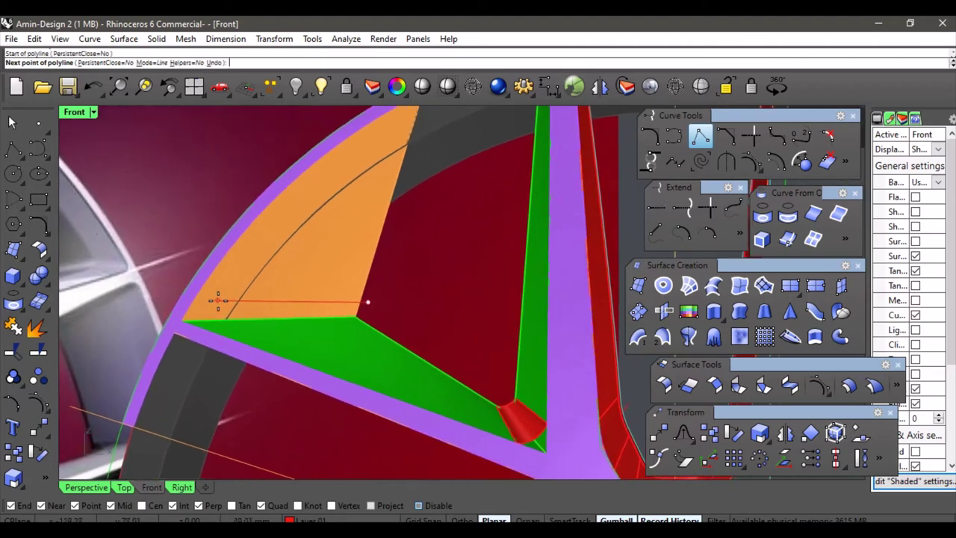
pyautogui.click(177, 298)
pyautogui.press('Return')
# - Examine the reference wheel's spoke-to-rim corners and compare them with the new line across the orange surface
pyautogui.scroll(-8, 210, 303)
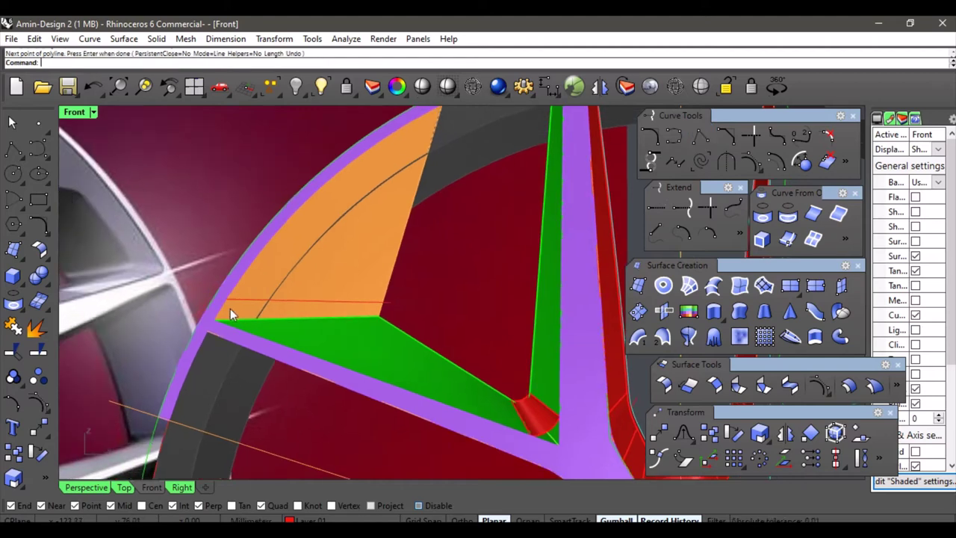
pyautogui.scroll(-1, 383, 312)
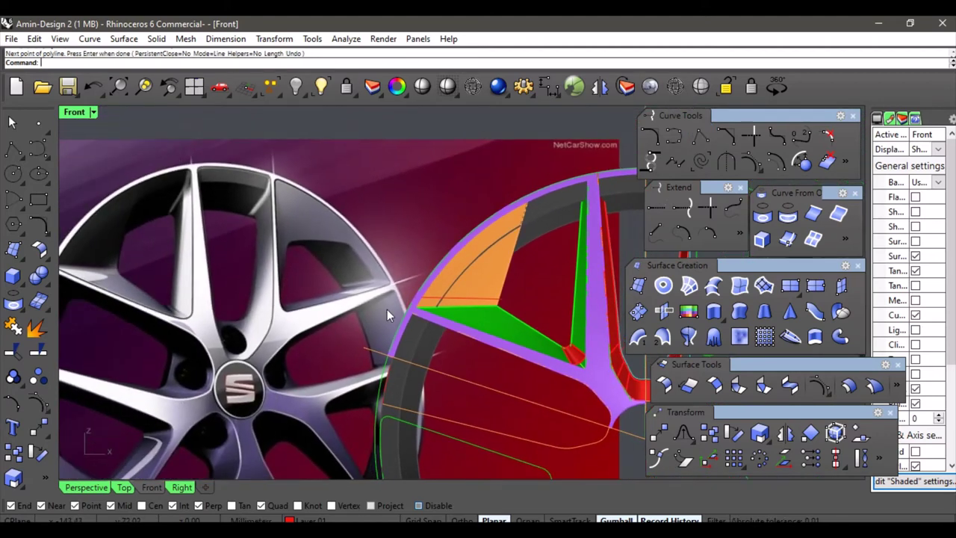
pyautogui.scroll(2, 142, 257)
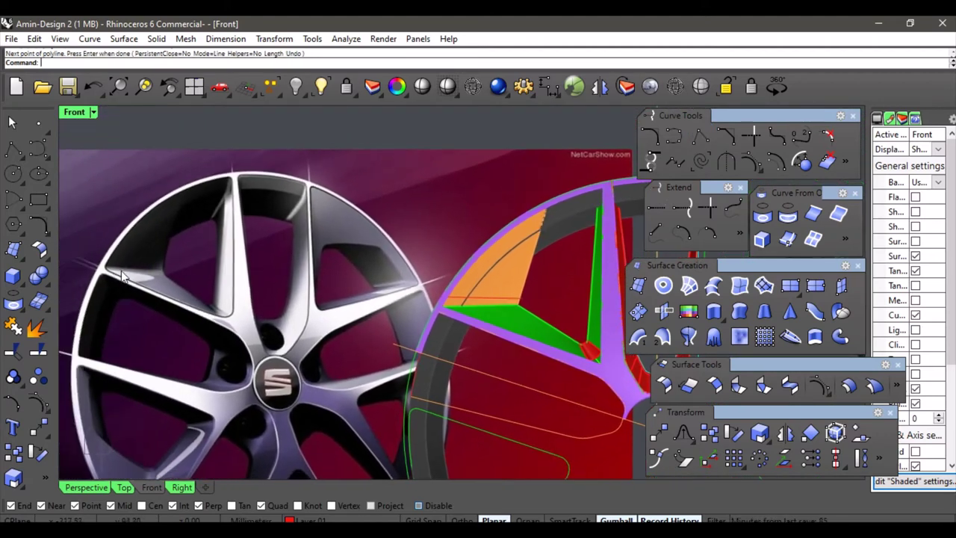
pyautogui.scroll(2, 121, 270)
pyautogui.scroll(4, 121, 270)
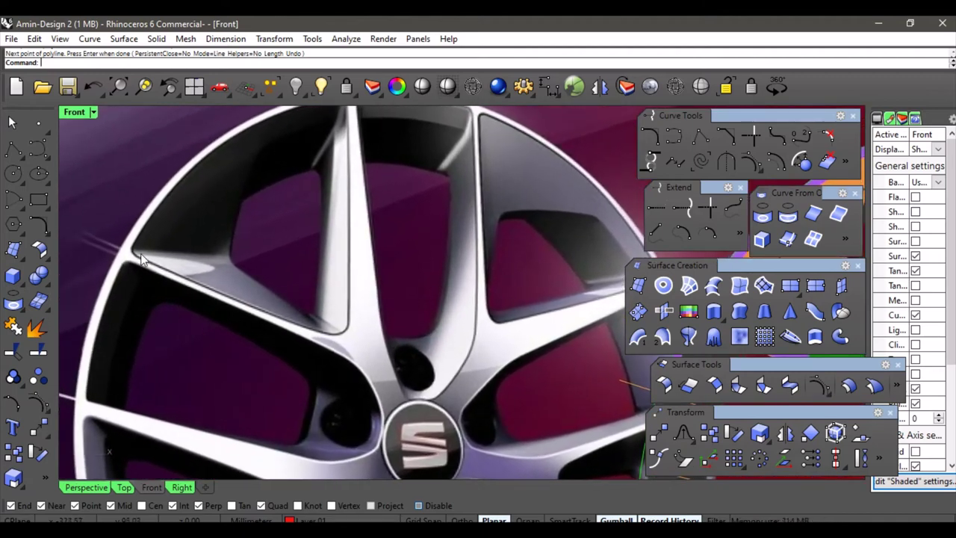
pyautogui.scroll(-2, 309, 288)
pyautogui.moveTo(309, 288); pyautogui.dragTo(396, 317, button='right')
pyautogui.scroll(3, 422, 321)
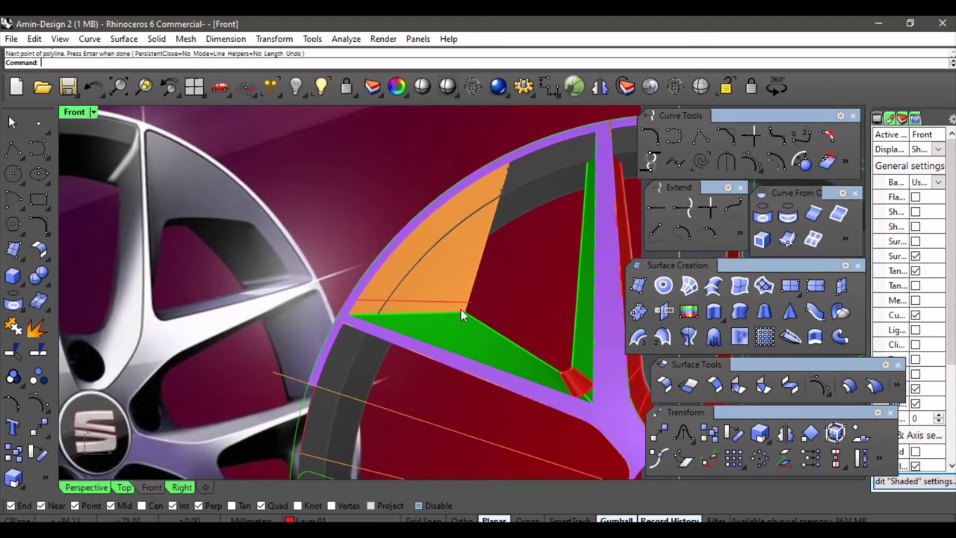
# - Move both endpoints of the line across the orange surface, lowering its outer end beyond the purple rim and raising its inner end
pyautogui.click(468, 302)
pyautogui.scroll(3, 459, 308)
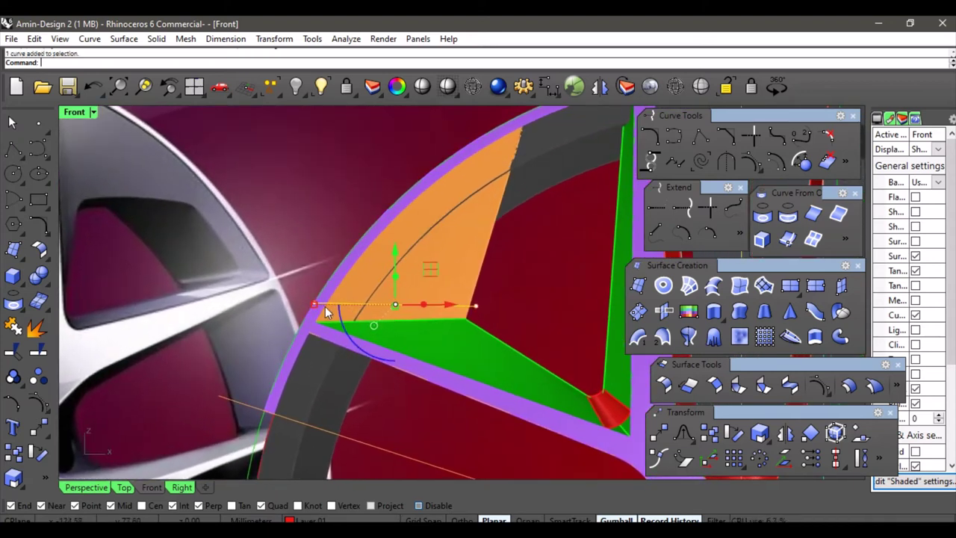
pyautogui.click(313, 302)
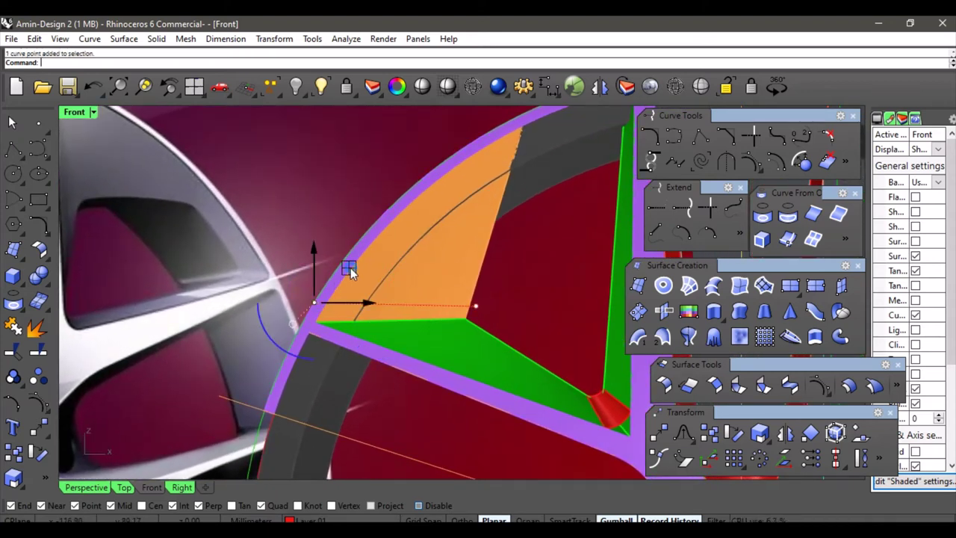
pyautogui.moveTo(351, 273); pyautogui.dragTo(331, 280)
pyautogui.click(475, 306)
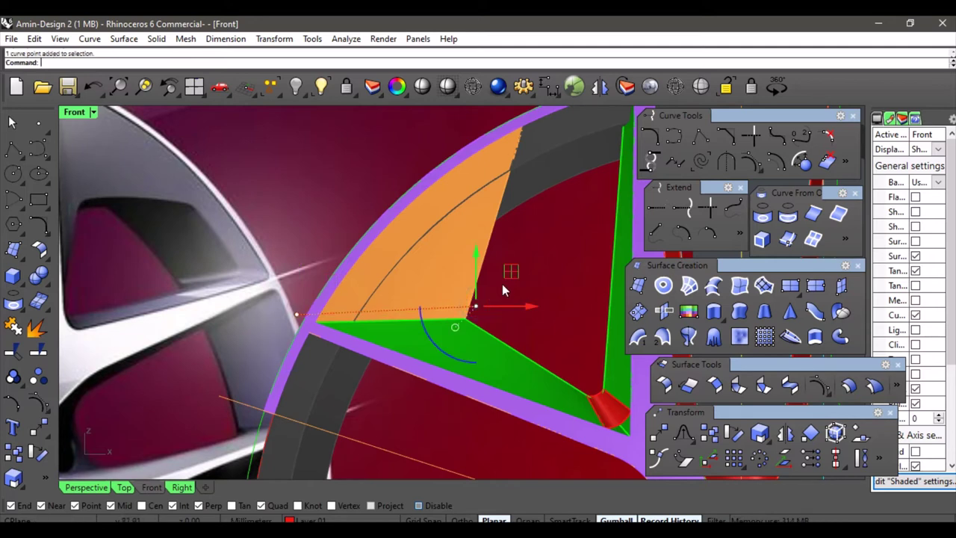
pyautogui.moveTo(509, 274); pyautogui.dragTo(522, 264)
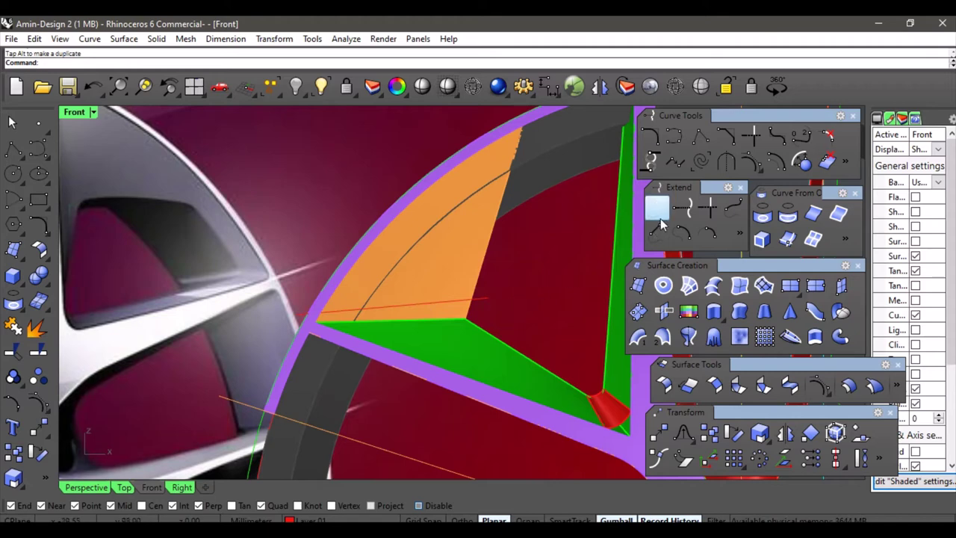
# - Draw a straight polyline across the upper part of the green surface, from the purple spoke-rim corner past the surface's inner edge
pyautogui.click(700, 135)
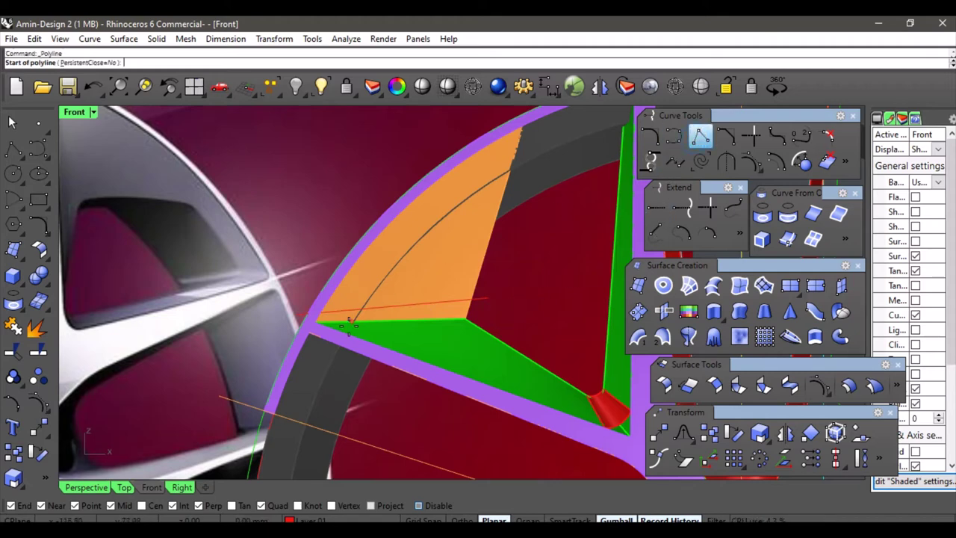
pyautogui.click(308, 330)
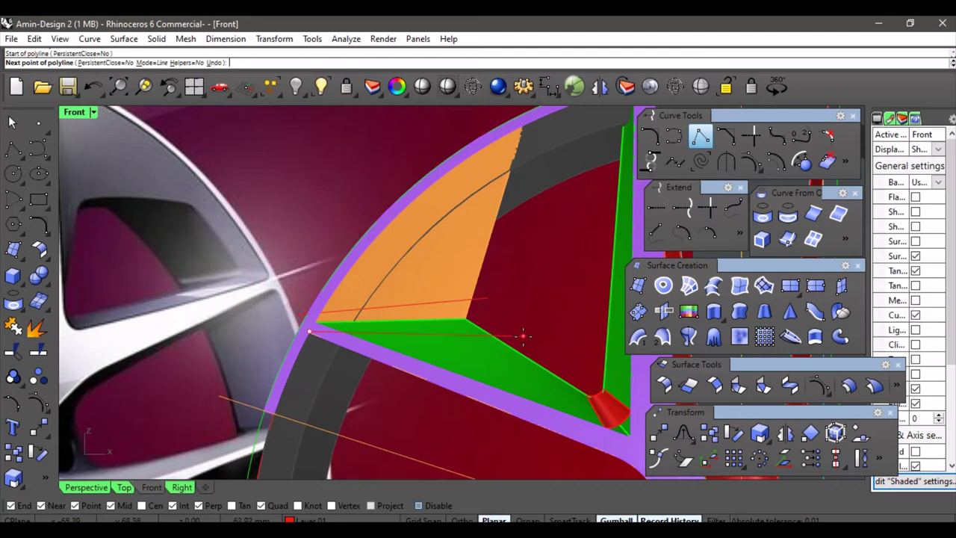
pyautogui.click(522, 337)
pyautogui.press('Return')
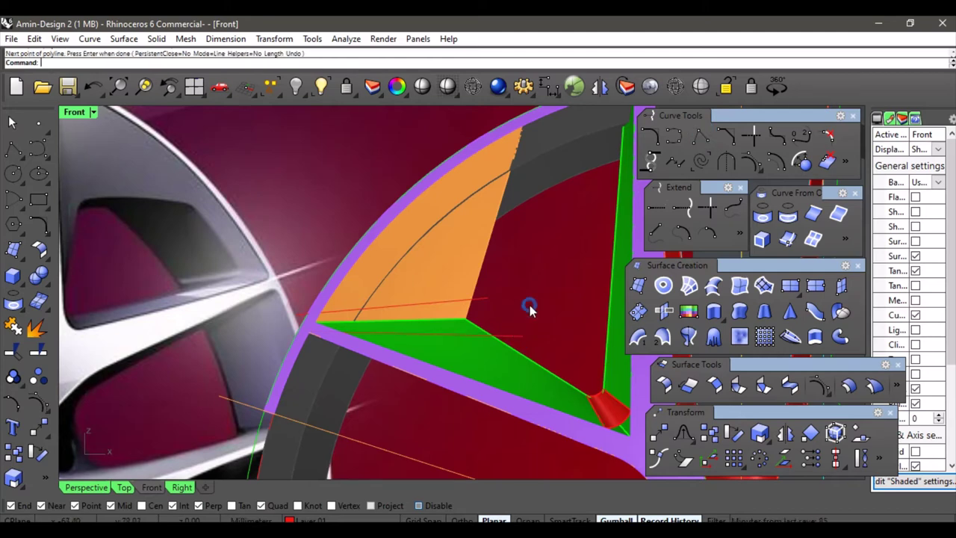
# - Split the orange and green surfaces using the two red lines as cutting objects
pyautogui.scroll(-3, 529, 305)
pyautogui.scroll(4, 429, 294)
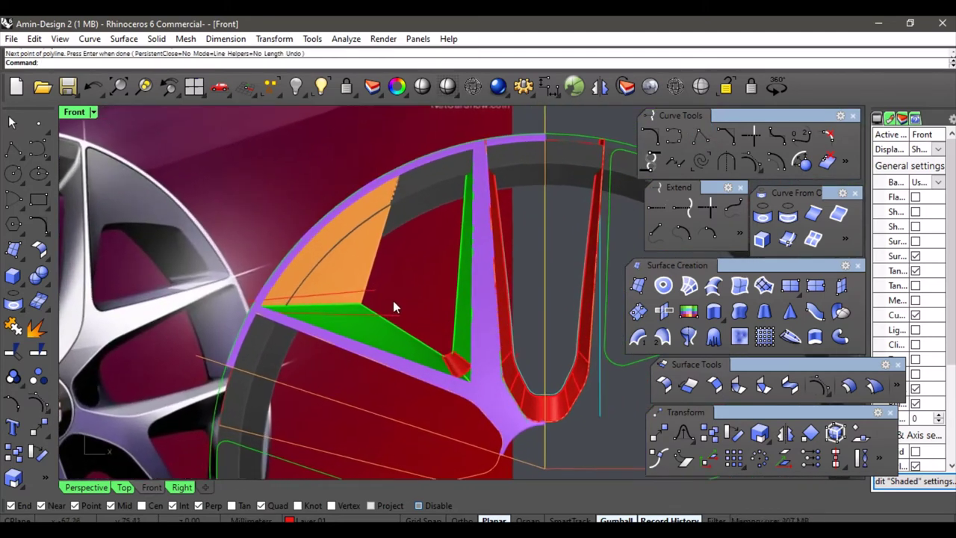
pyautogui.click(39, 349)
pyautogui.click(342, 275)
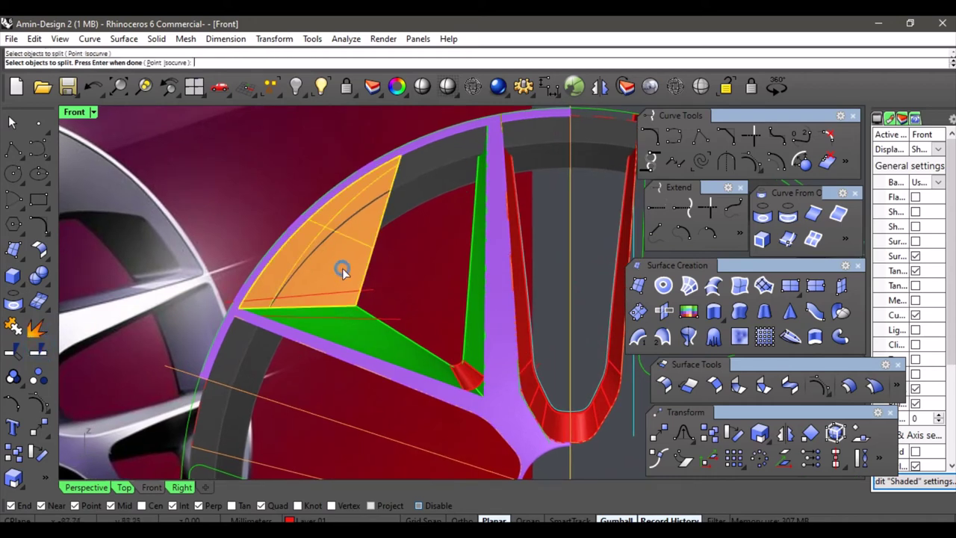
pyautogui.click(365, 329)
pyautogui.rightClick(364, 307)
pyautogui.click(400, 323)
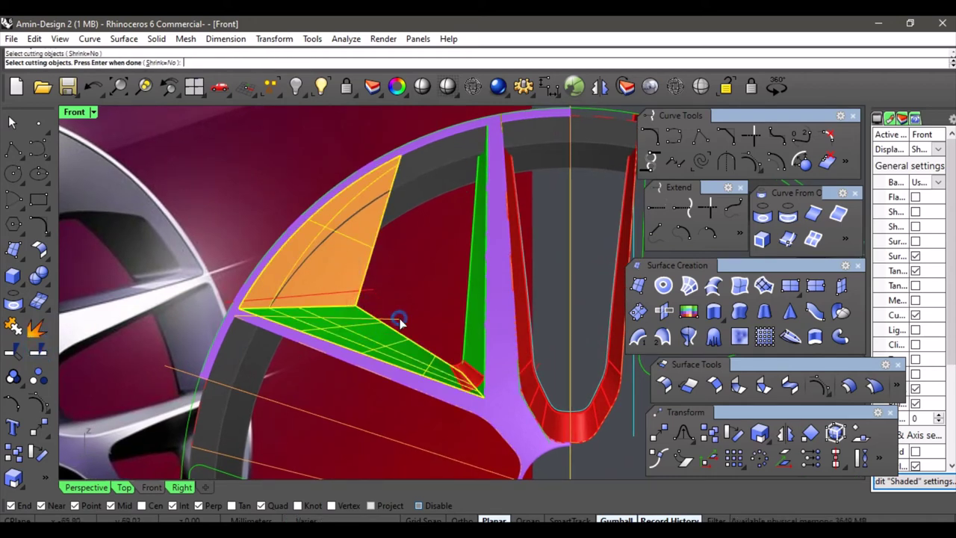
pyautogui.click(374, 291)
pyautogui.rightClick(381, 284)
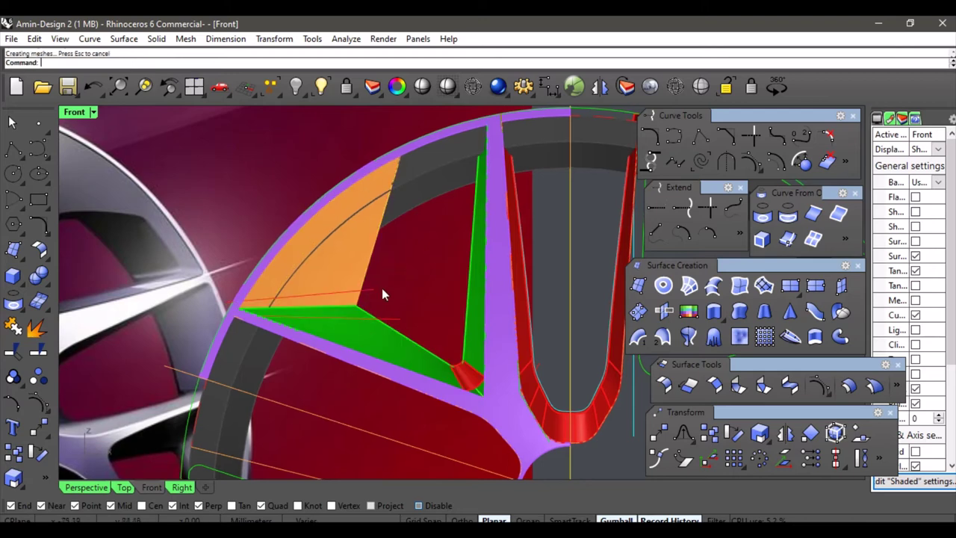
# - Delete the narrow green and orange strips between the two red cutting lines
pyautogui.scroll(2, 370, 298)
pyautogui.scroll(2, 357, 310)
pyautogui.click(362, 312)
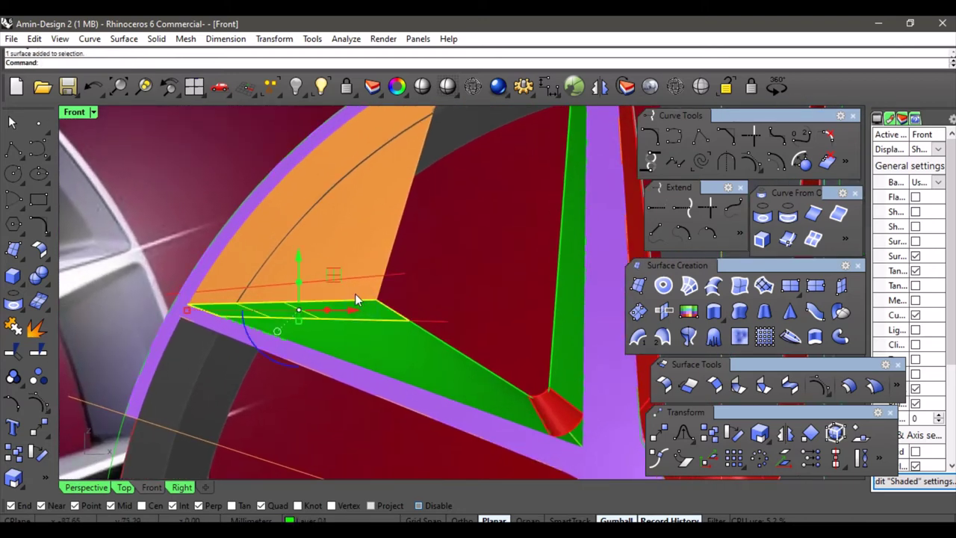
pyautogui.press('Delete')
pyautogui.click(326, 294)
pyautogui.press('Delete')
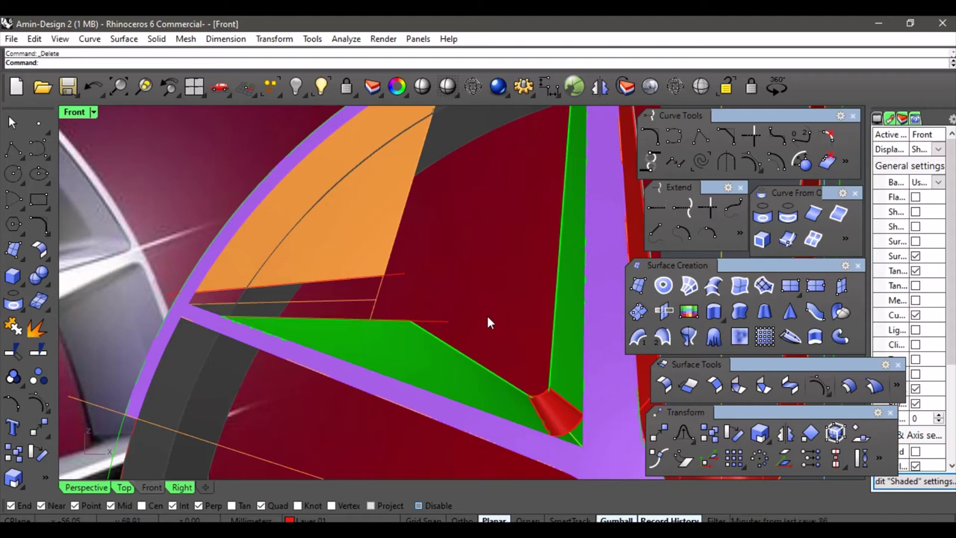
# - Undo the strip deletions and the split of the orange and green surfaces, and clear the selection
pyautogui.scroll(4, 218, 316)
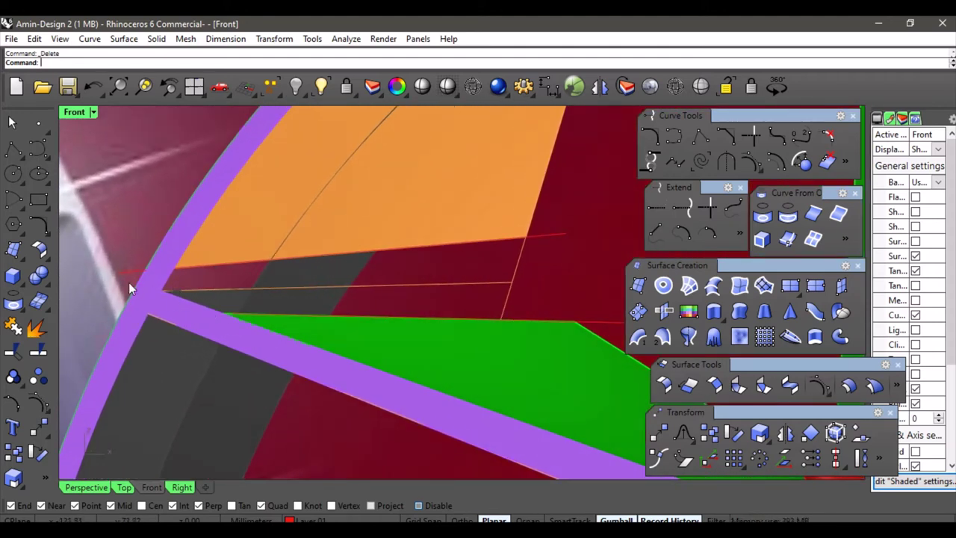
pyautogui.click(94, 87)
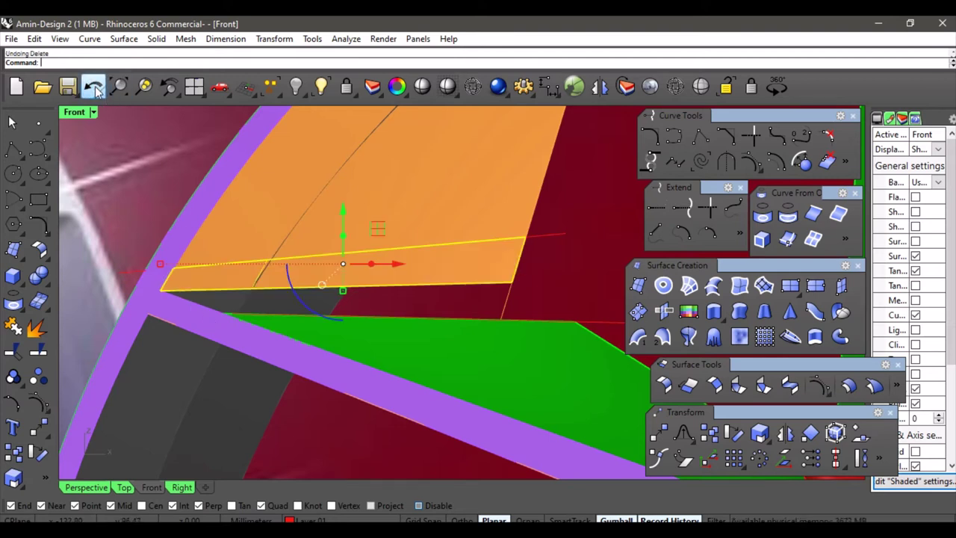
pyautogui.click(94, 88)
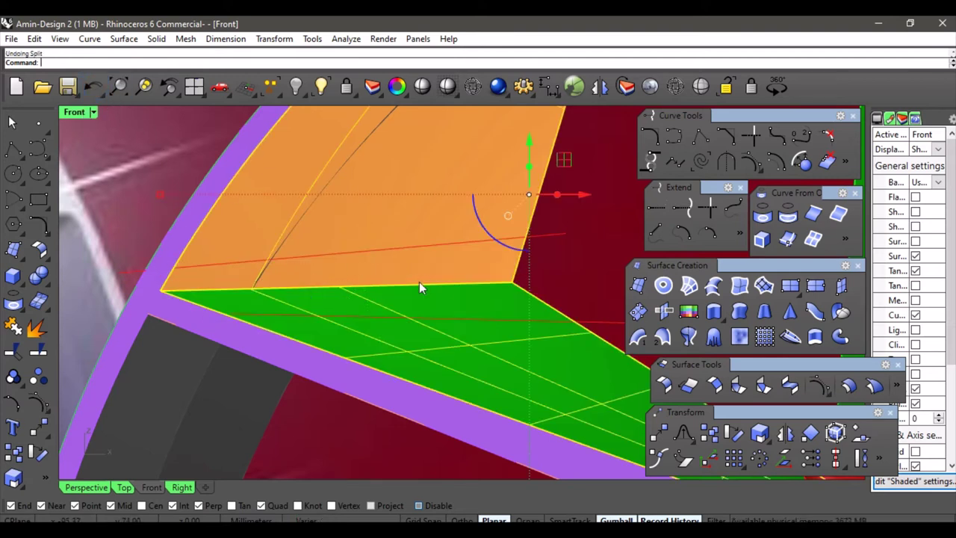
pyautogui.click(549, 269)
# - Move the outer end of the lower red line beyond the purple rim and slightly adjust the upper line's outer end
pyautogui.click(274, 316)
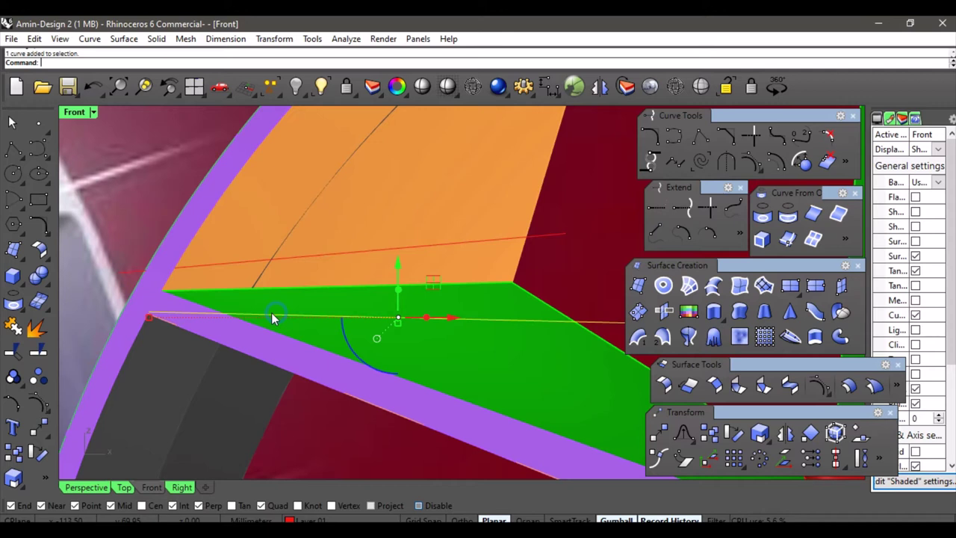
pyautogui.click(157, 317)
pyautogui.click(234, 348)
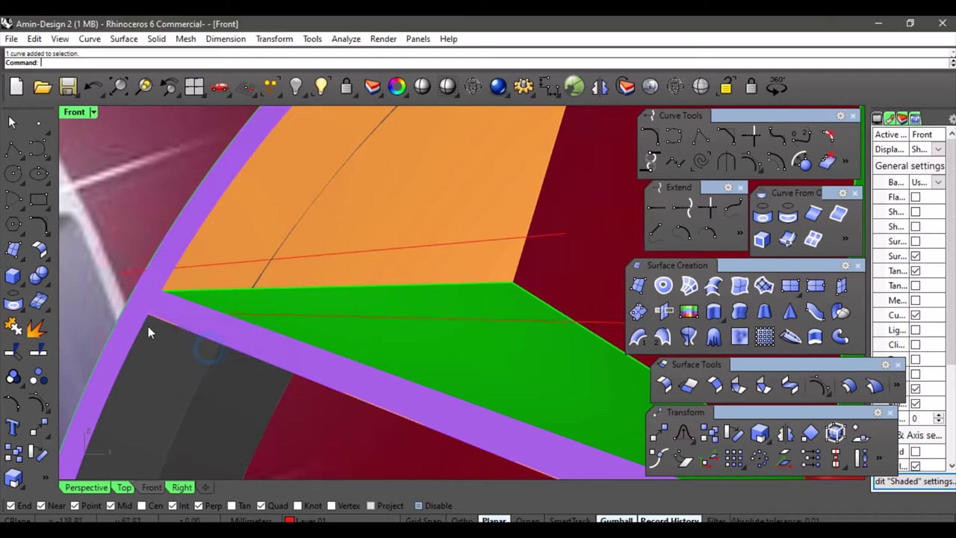
pyautogui.moveTo(98, 289); pyautogui.dragTo(132, 263)
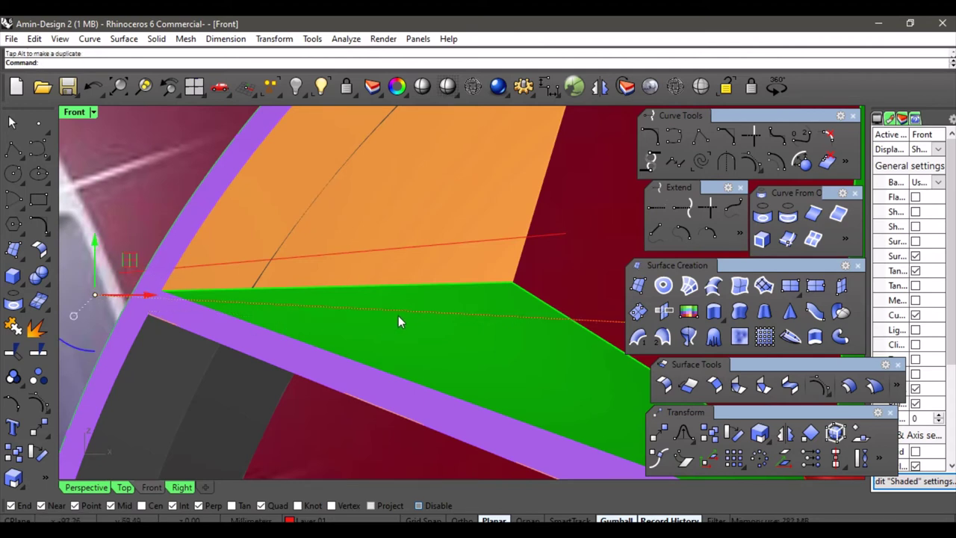
pyautogui.scroll(-1, 398, 317)
pyautogui.moveTo(532, 296); pyautogui.dragTo(483, 294, button='right')
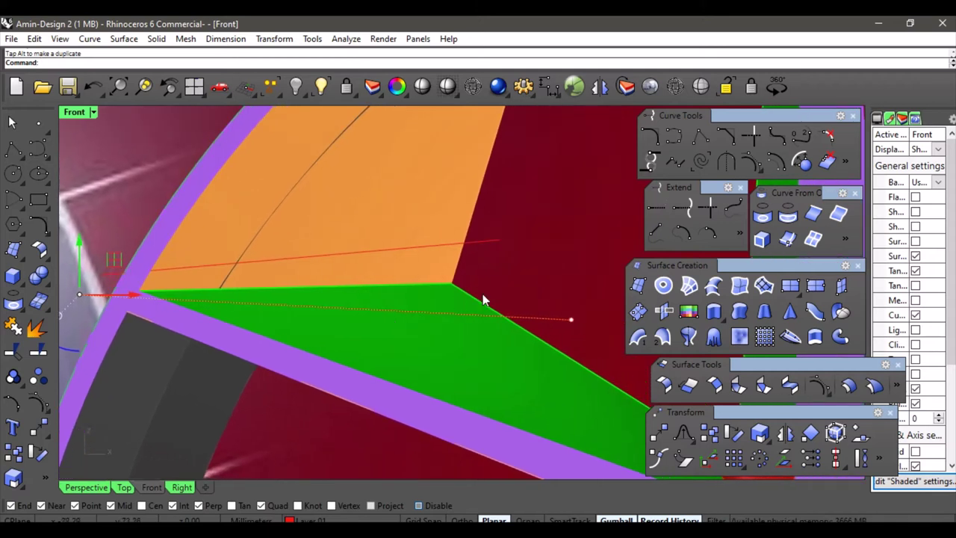
pyautogui.click(111, 274)
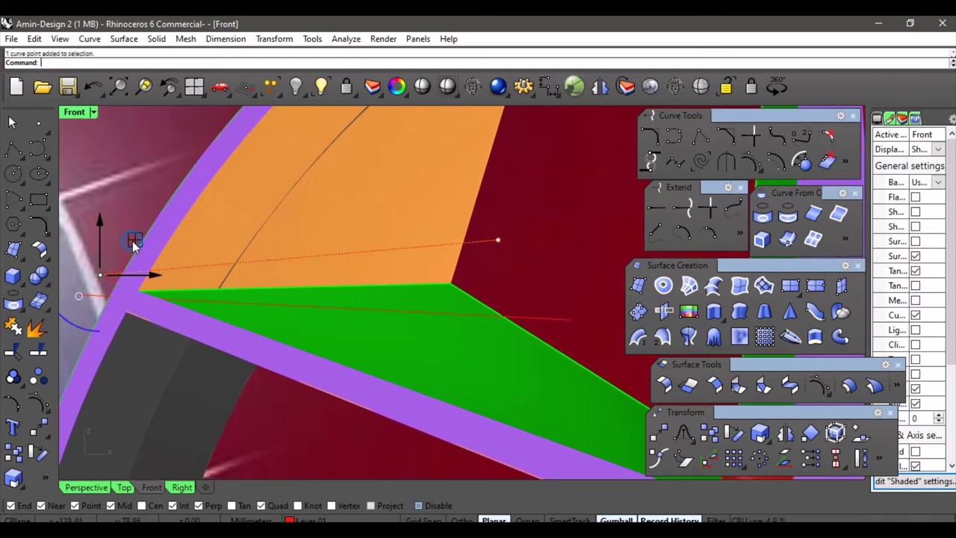
pyautogui.moveTo(135, 247); pyautogui.dragTo(134, 248)
pyautogui.click(503, 284)
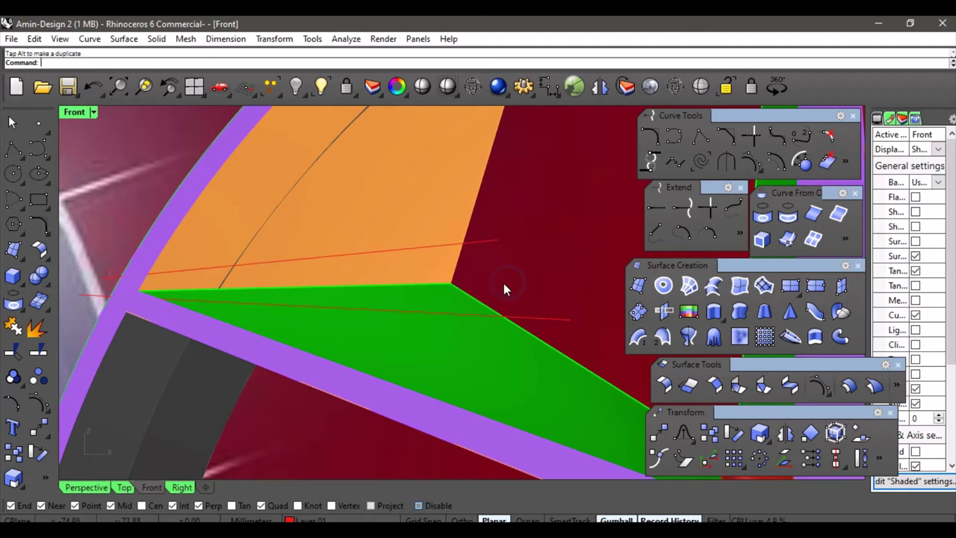
# - Split the orange and green surfaces again with the adjusted red lines as cutting objects
pyautogui.click(38, 350)
pyautogui.click(376, 222)
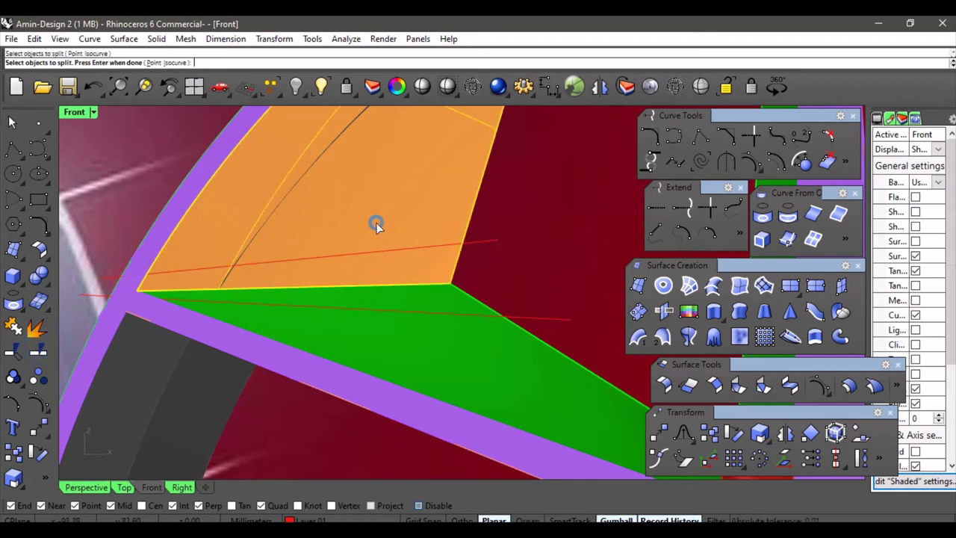
pyautogui.click(432, 340)
pyautogui.press('Return')
pyautogui.click(441, 313)
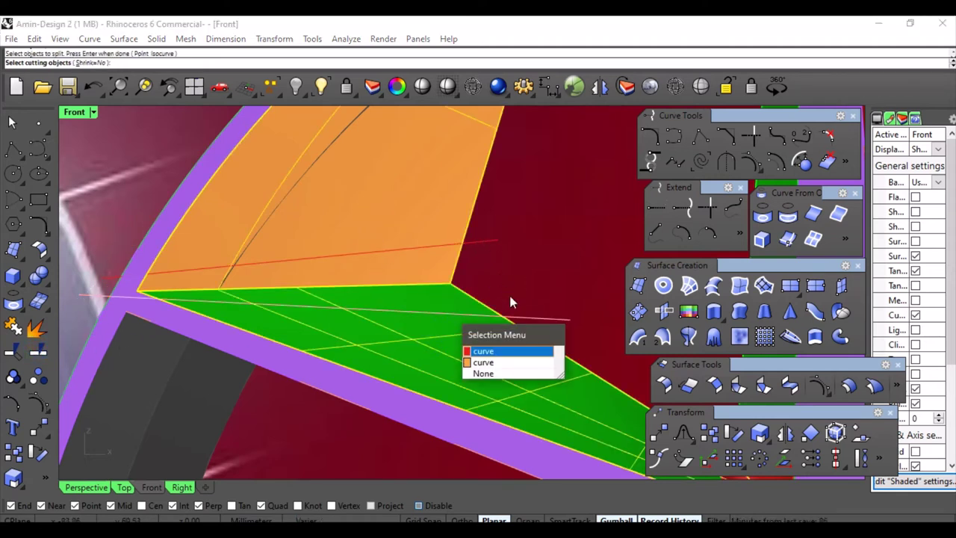
pyautogui.click(517, 351)
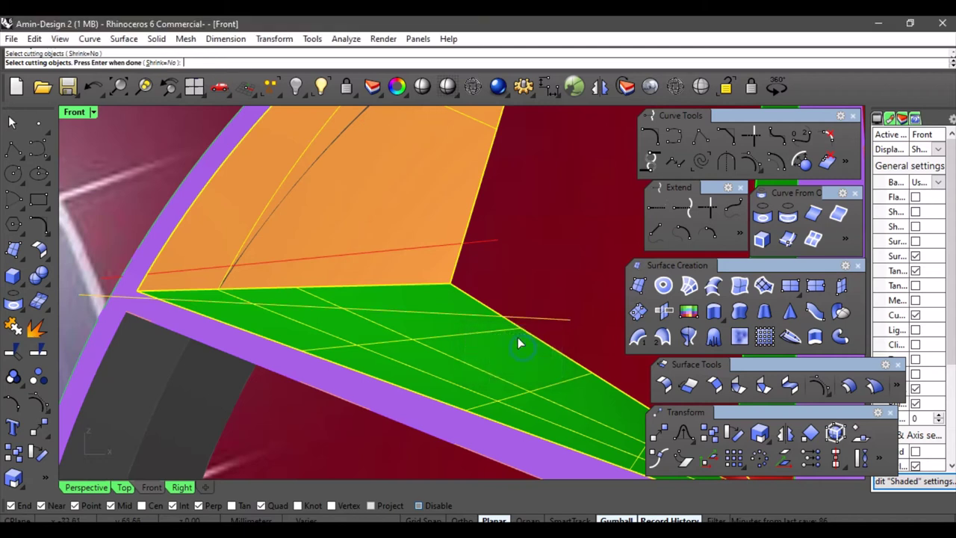
pyautogui.press('Return')
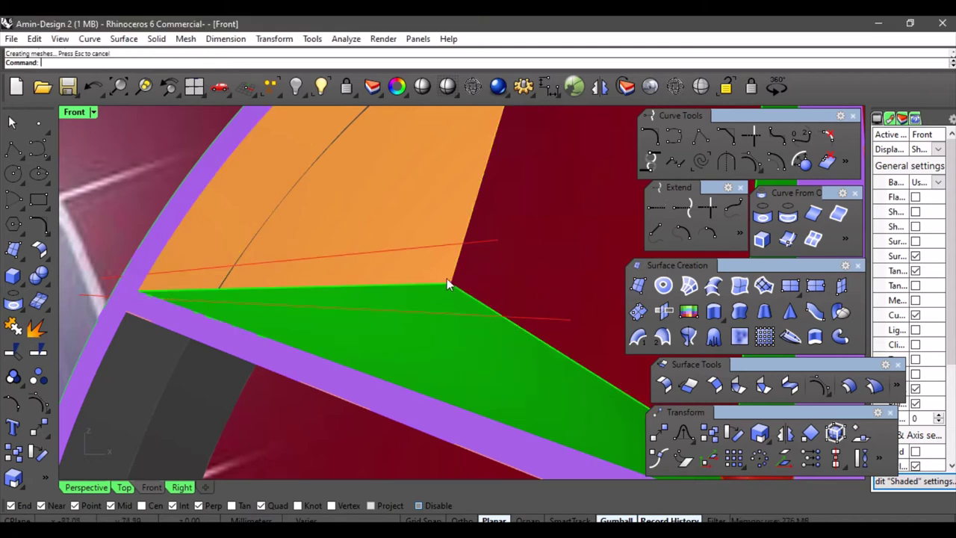
# - Delete the orange and green strips lying between the two adjusted cutting lines
pyautogui.click(426, 273)
pyautogui.press('Delete')
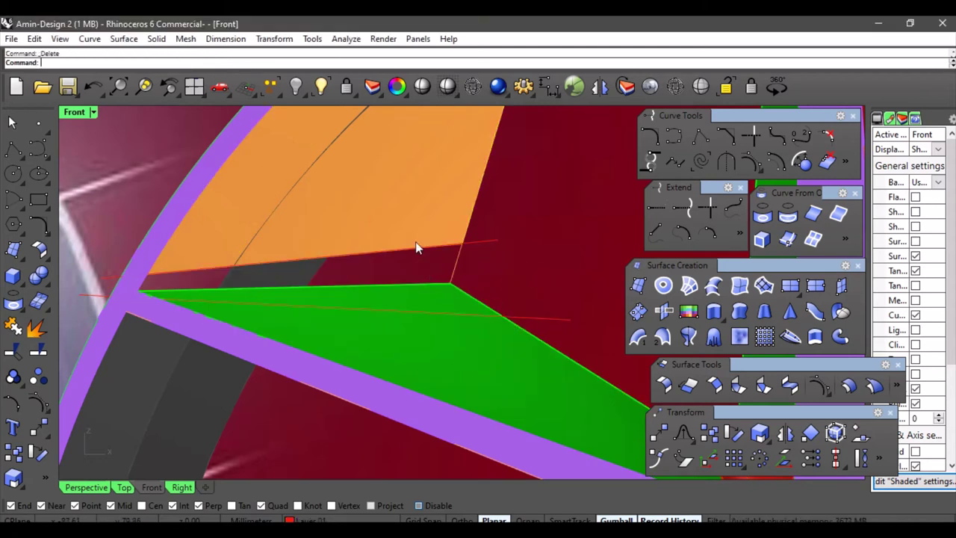
pyautogui.click(441, 289)
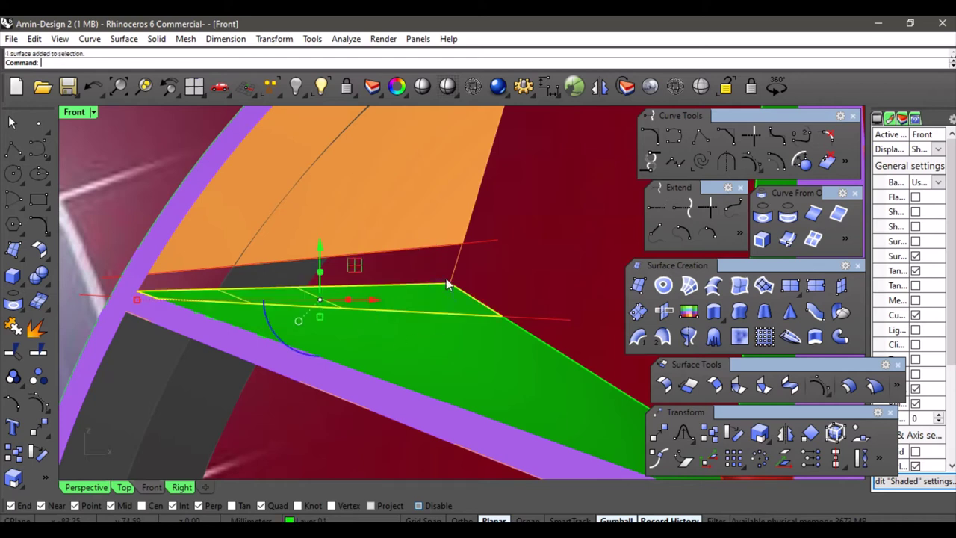
pyautogui.press('Delete')
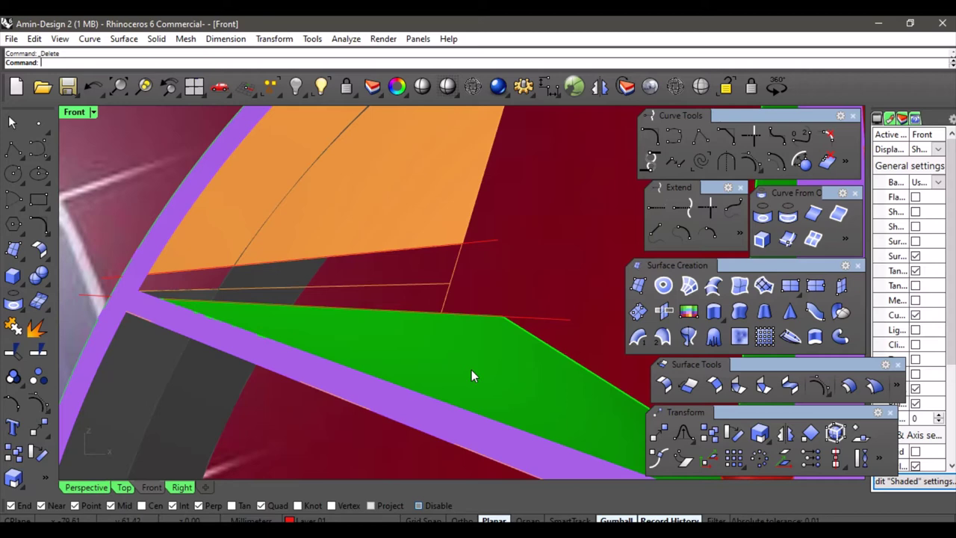
# - Start a surface blend between the cut edges of the orange and green surfaces, and turn on surface isocurve display
pyautogui.click(789, 384)
pyautogui.click(415, 243)
pyautogui.click(460, 313)
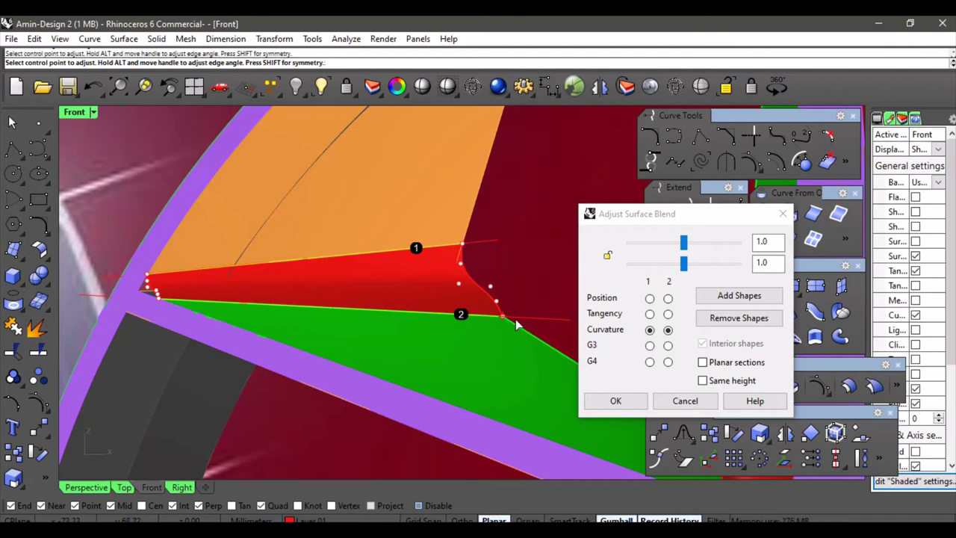
pyautogui.click(916, 241)
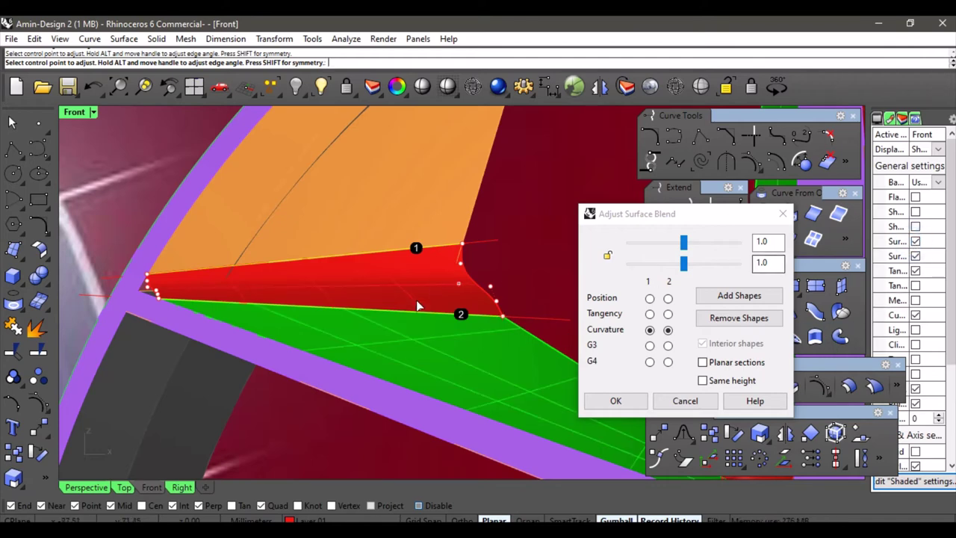
# - Examine the surface blend preview between the orange and green surfaces from several angles in the perspective view
pyautogui.click(98, 487)
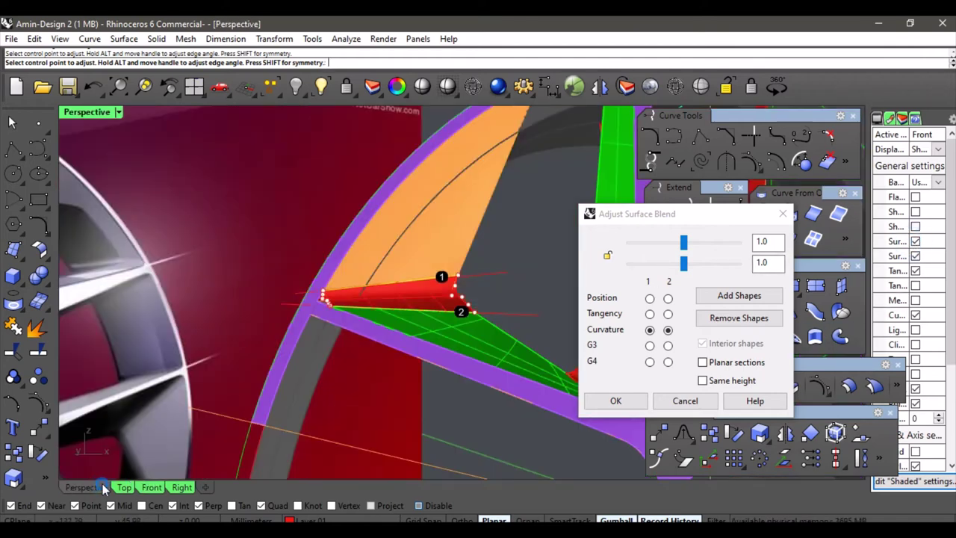
pyautogui.moveTo(277, 314); pyautogui.dragTo(402, 314, button='right')
pyautogui.scroll(8, 392, 310)
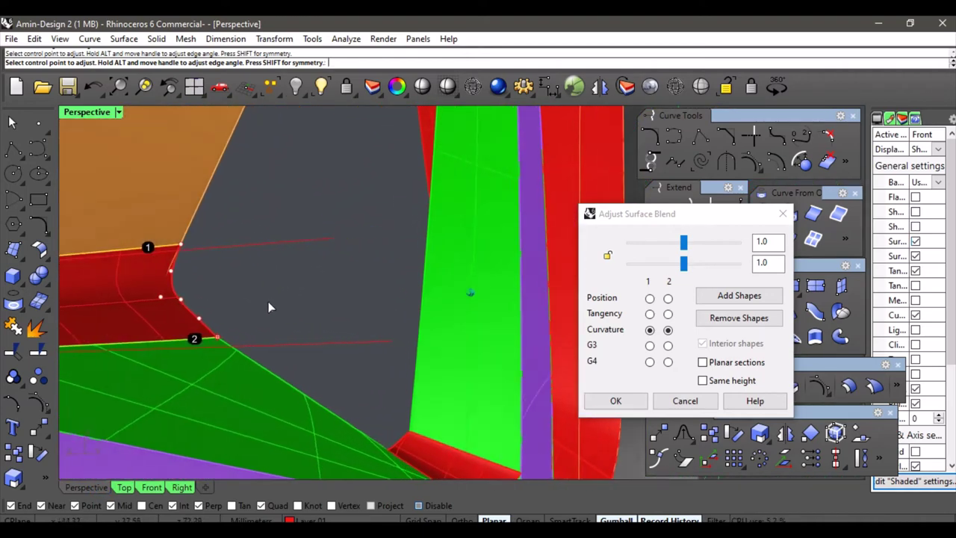
pyautogui.moveTo(265, 301); pyautogui.dragTo(296, 308, button='right')
pyautogui.press('Left')
pyautogui.press('Left')
pyautogui.press('Left')
pyautogui.press('Left')
pyautogui.press('Left')
pyautogui.press('Left')
pyautogui.press('Left')
pyautogui.press('Left')
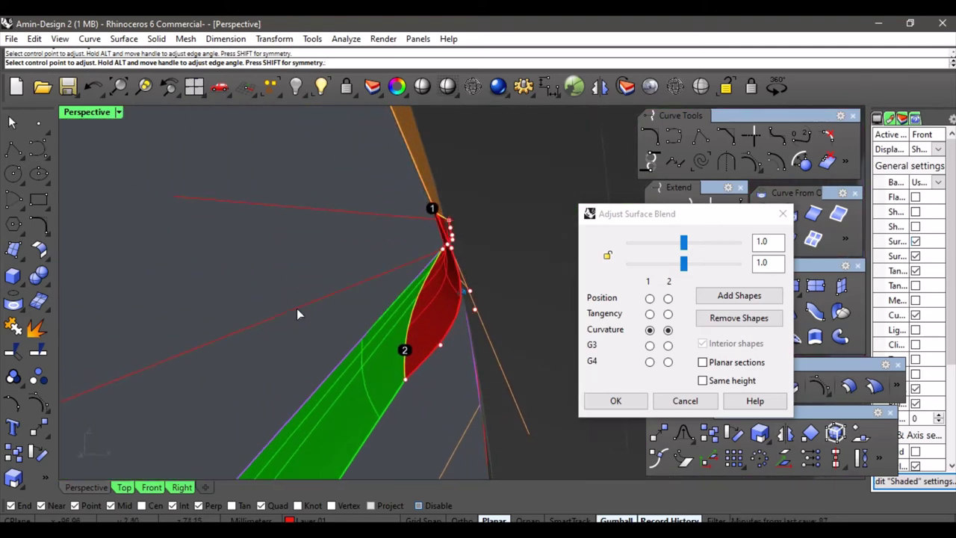
pyautogui.press('Left')
pyautogui.press('Left')
pyautogui.press('Left')
pyautogui.press('Left')
pyautogui.press('Left')
pyautogui.press('Left')
pyautogui.press('Left')
pyautogui.press('Left')
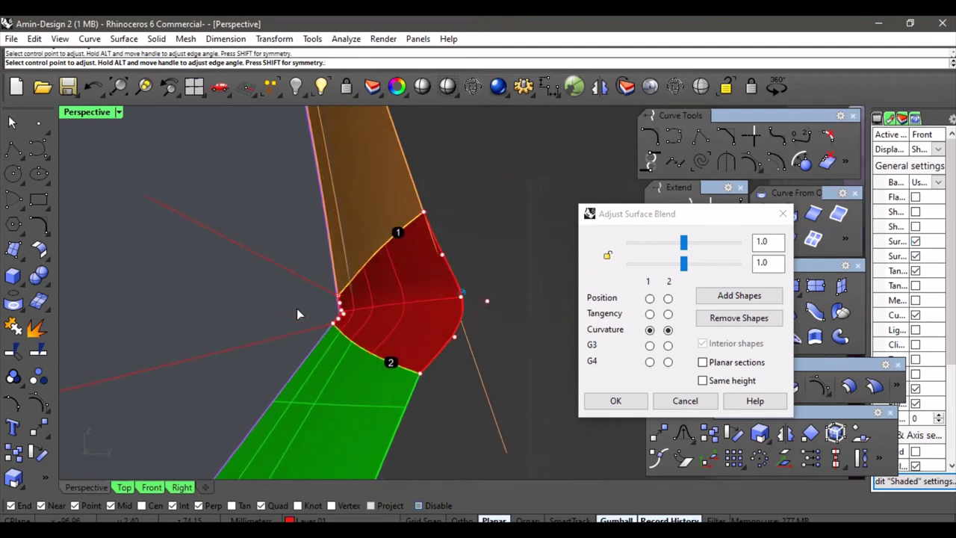
pyautogui.moveTo(296, 308); pyautogui.dragTo(313, 371, button='right')
# - Reshape the blend's rim-side end in the front view, moving its handles outward along the purple rim's edges into a rounded corner
pyautogui.click(152, 486)
pyautogui.press('Left')
pyautogui.press('Left')
pyautogui.press('Left')
pyautogui.press('Left')
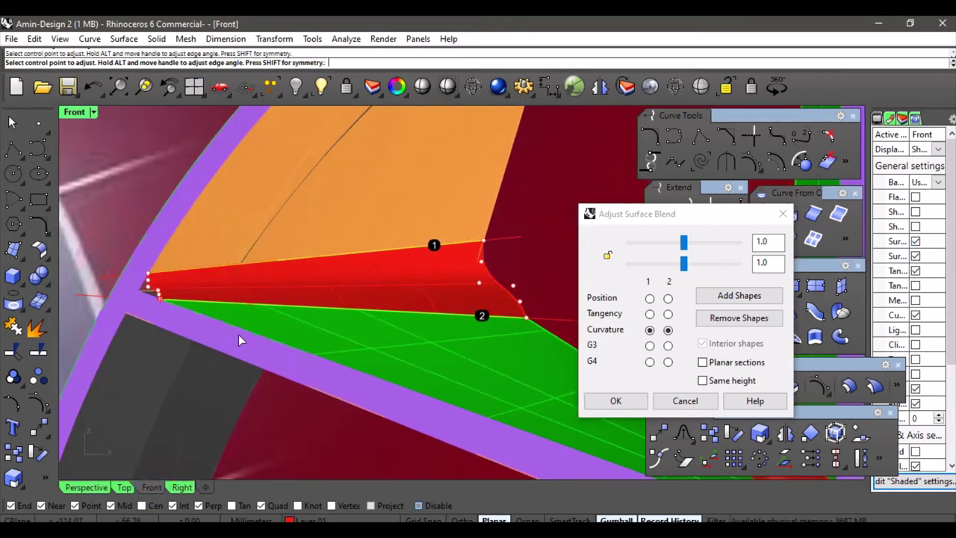
pyautogui.scroll(6, 222, 325)
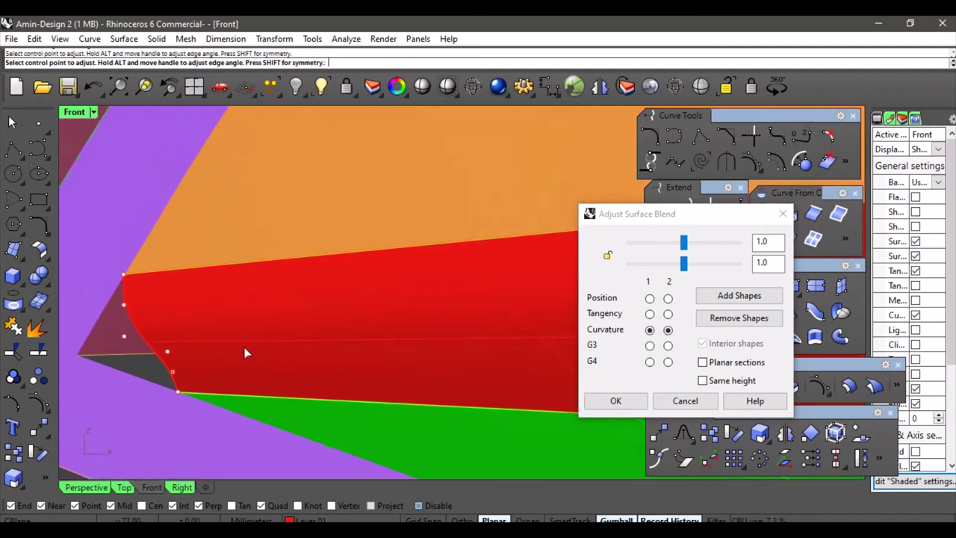
pyautogui.click(301, 371)
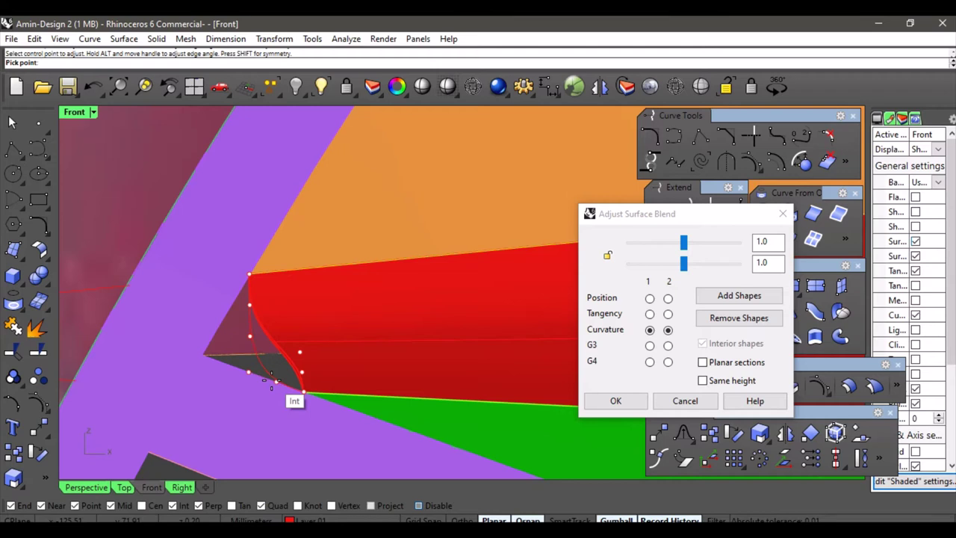
pyautogui.click(275, 381)
pyautogui.click(252, 308)
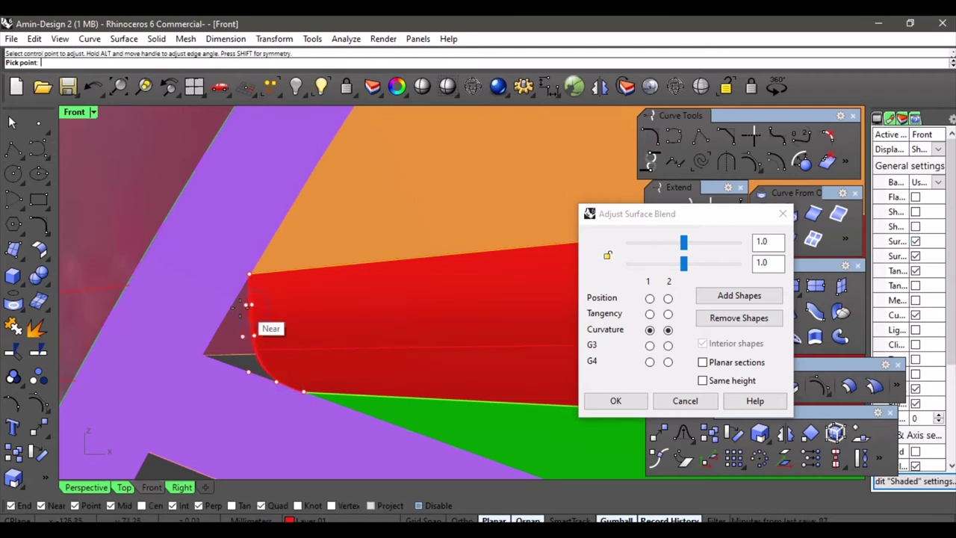
pyautogui.click(235, 307)
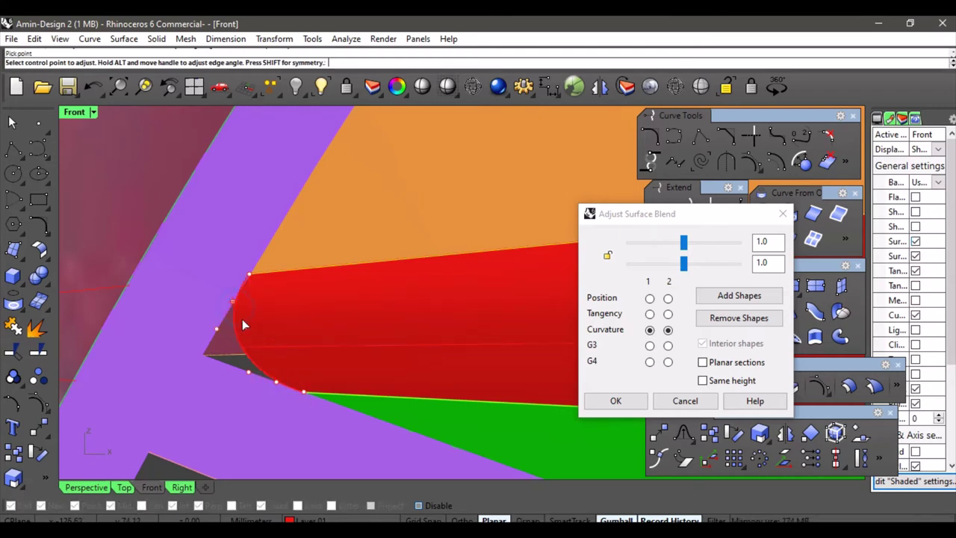
pyautogui.scroll(2, 280, 382)
pyautogui.click(263, 385)
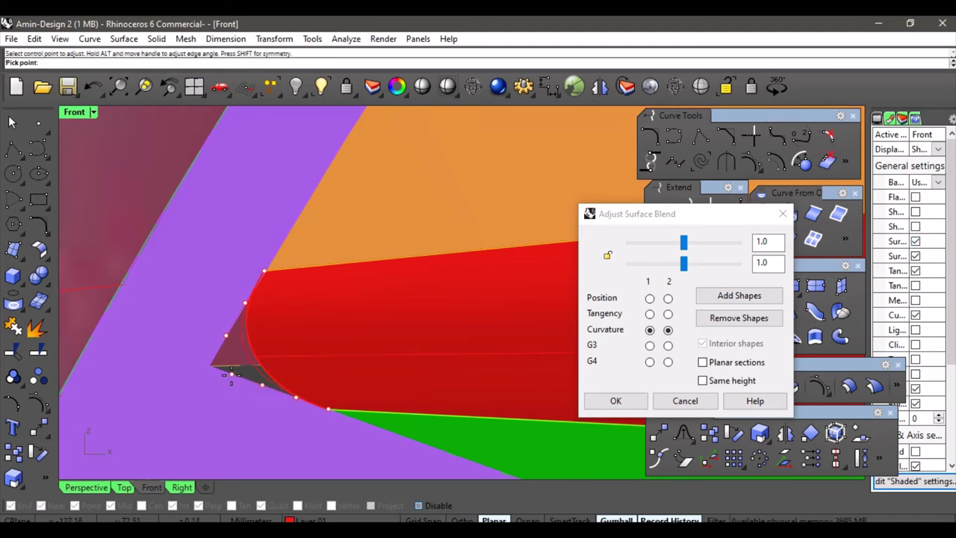
pyautogui.click(231, 375)
# - Reshape the blend's inner end by aligning its handles with the open edges of the green and orange surfaces
pyautogui.scroll(-10, 308, 374)
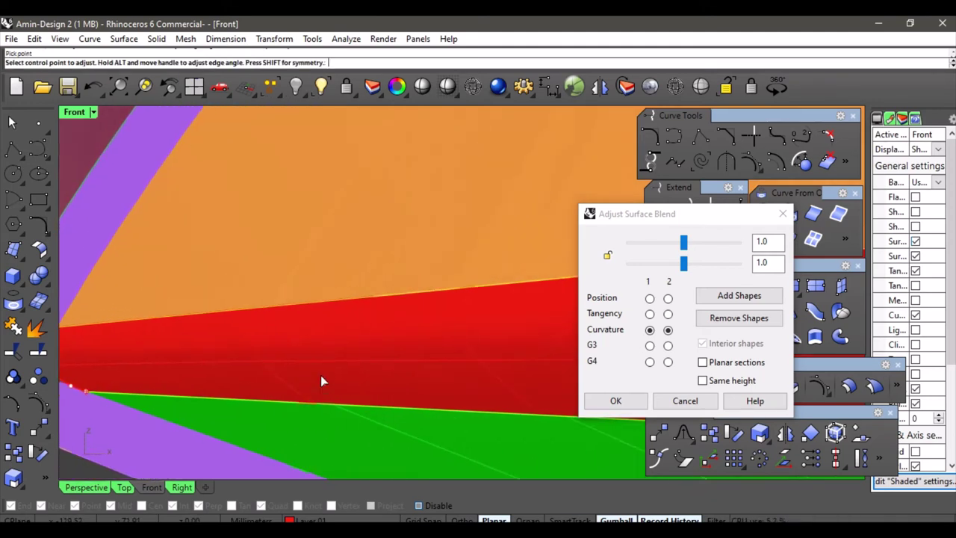
pyautogui.moveTo(469, 377); pyautogui.dragTo(380, 379, button='right')
pyautogui.scroll(5, 379, 379)
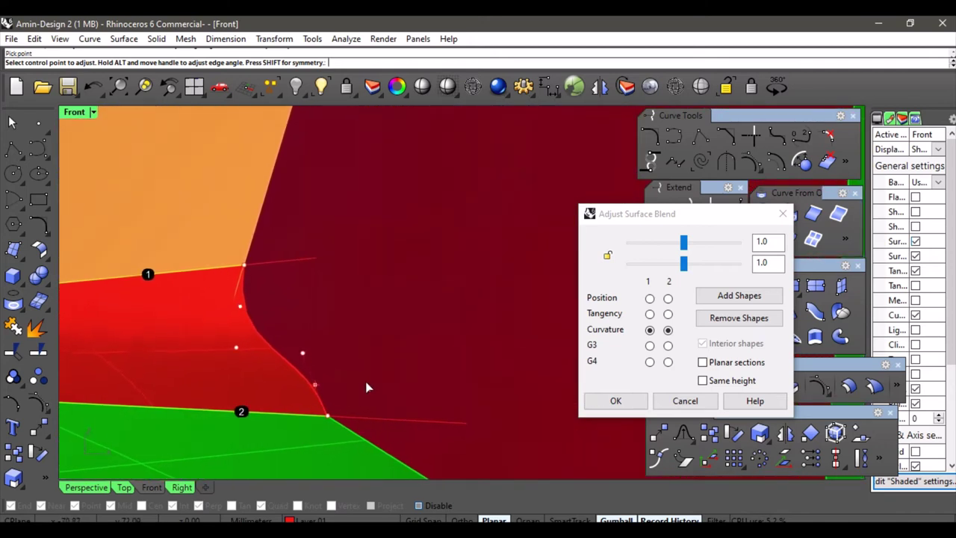
pyautogui.click(346, 374)
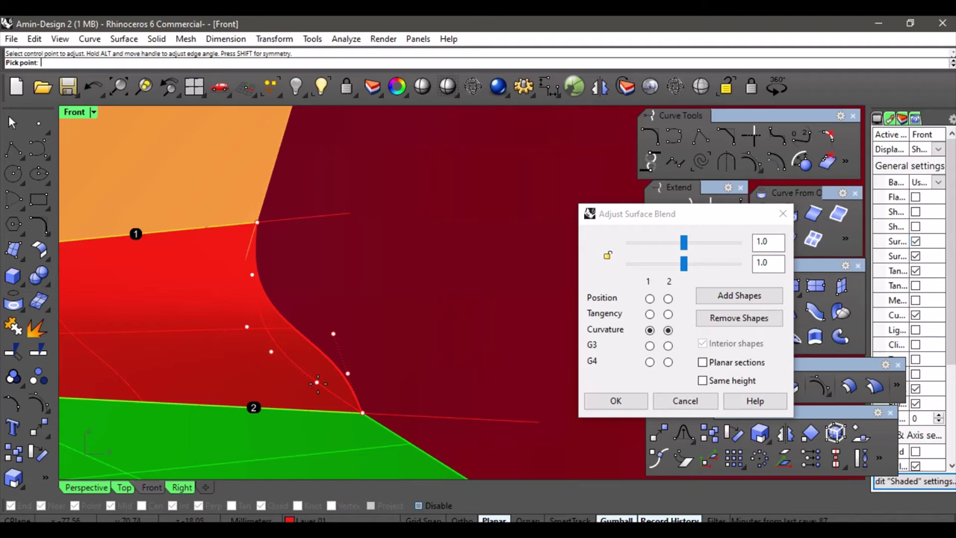
pyautogui.click(317, 383)
pyautogui.click(252, 275)
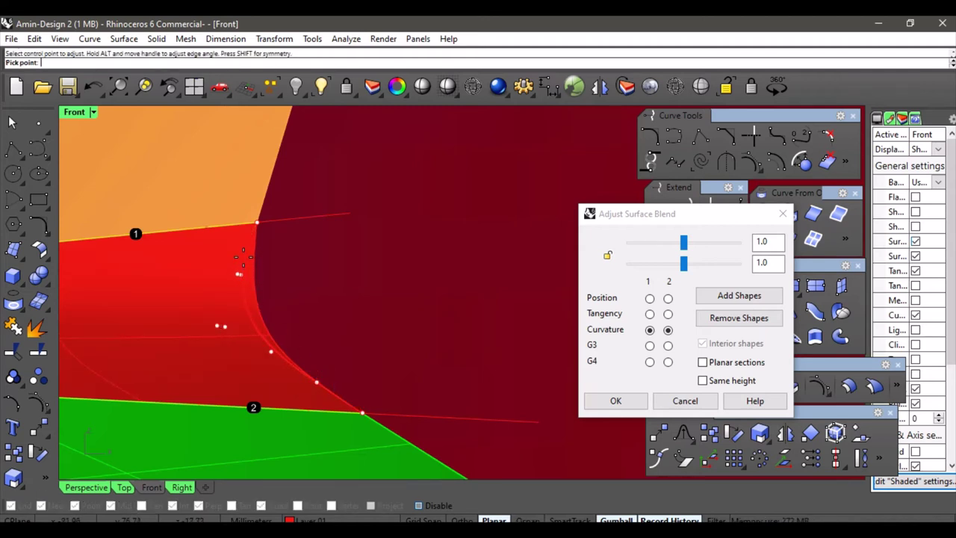
pyautogui.click(248, 251)
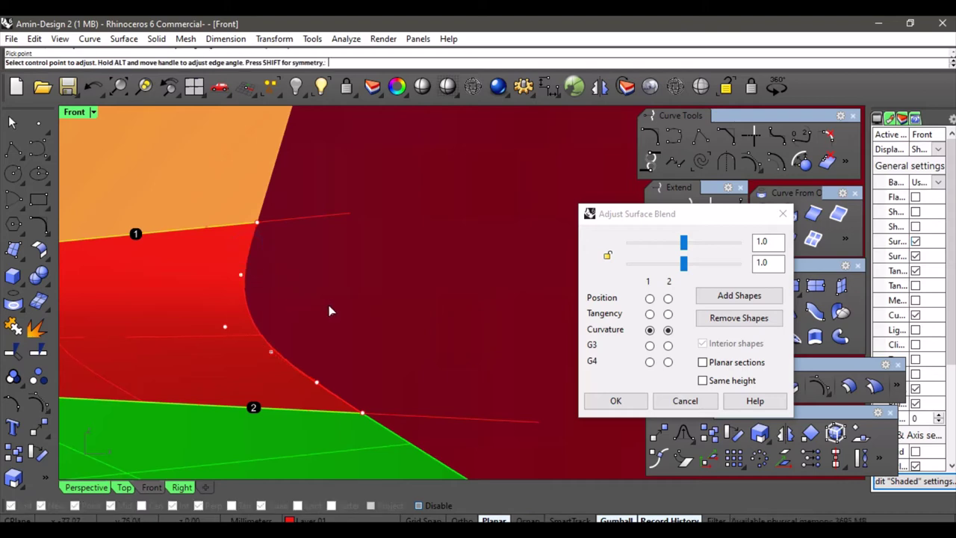
# - Check both reshaped ends of the blend in the front and perspective views and accept it with curvature continuity on both edges
pyautogui.scroll(-10, 332, 305)
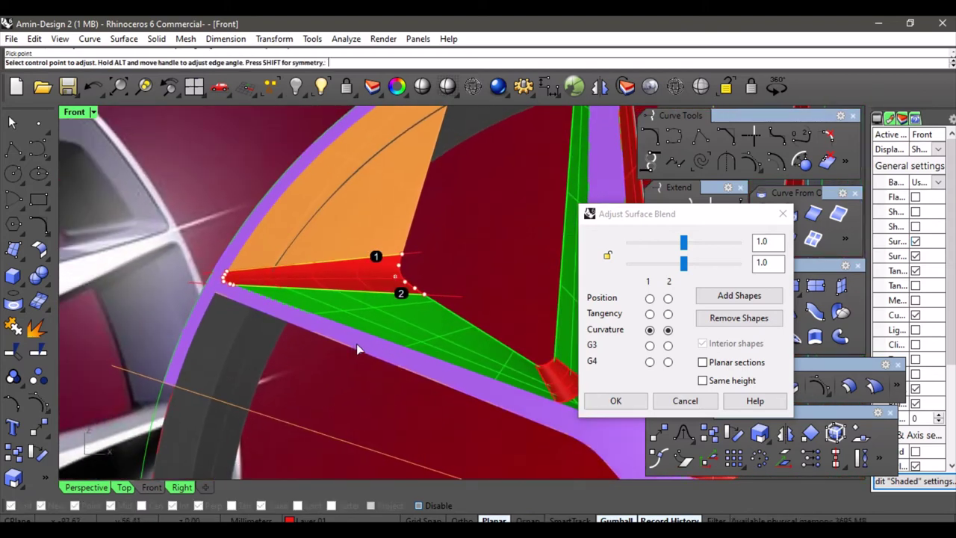
pyautogui.scroll(10, 356, 343)
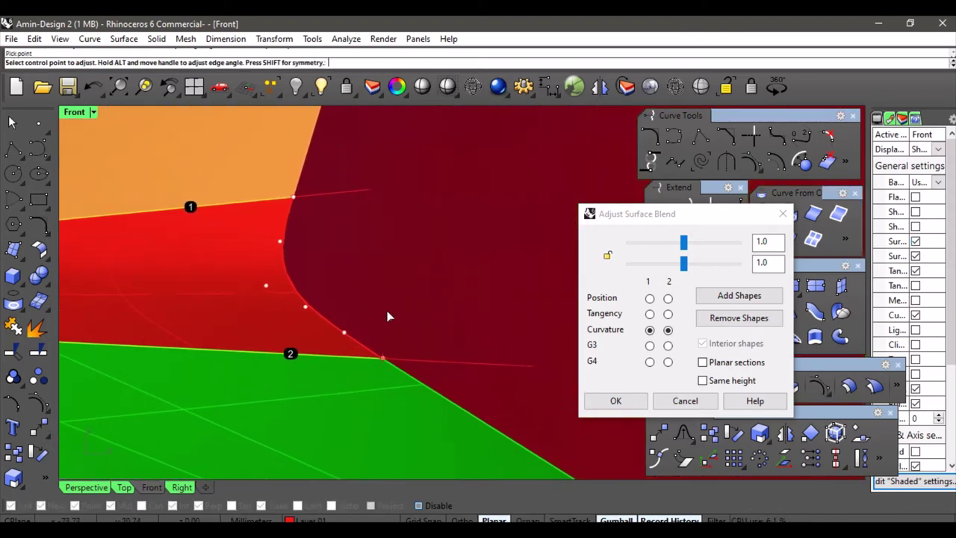
pyautogui.scroll(3, 387, 316)
pyautogui.scroll(-6, 388, 316)
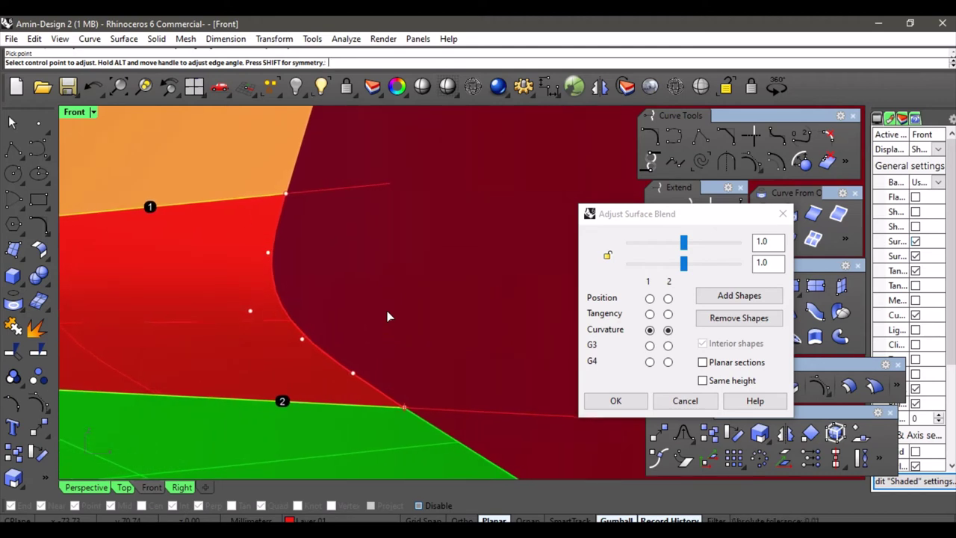
pyautogui.scroll(-4, 399, 325)
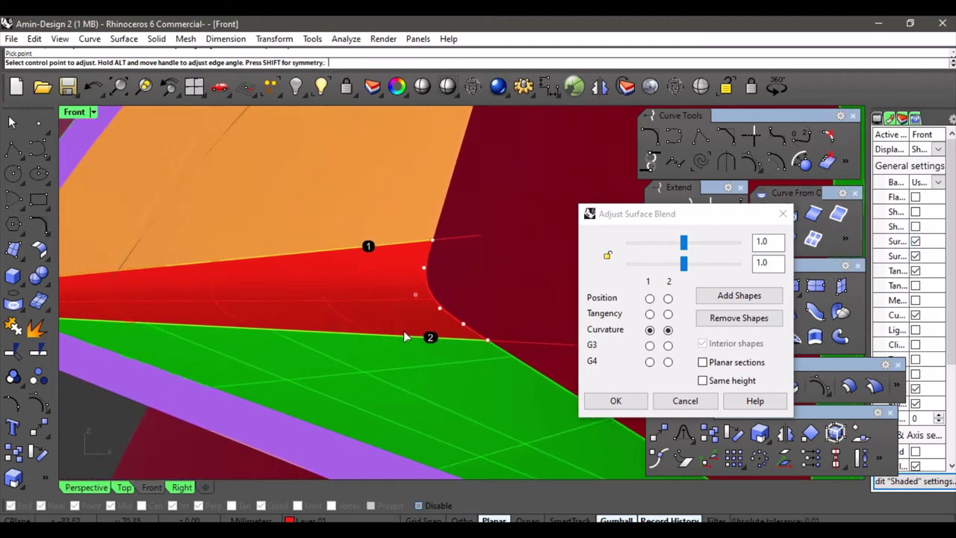
pyautogui.scroll(4, 426, 332)
pyautogui.scroll(-2, 236, 429)
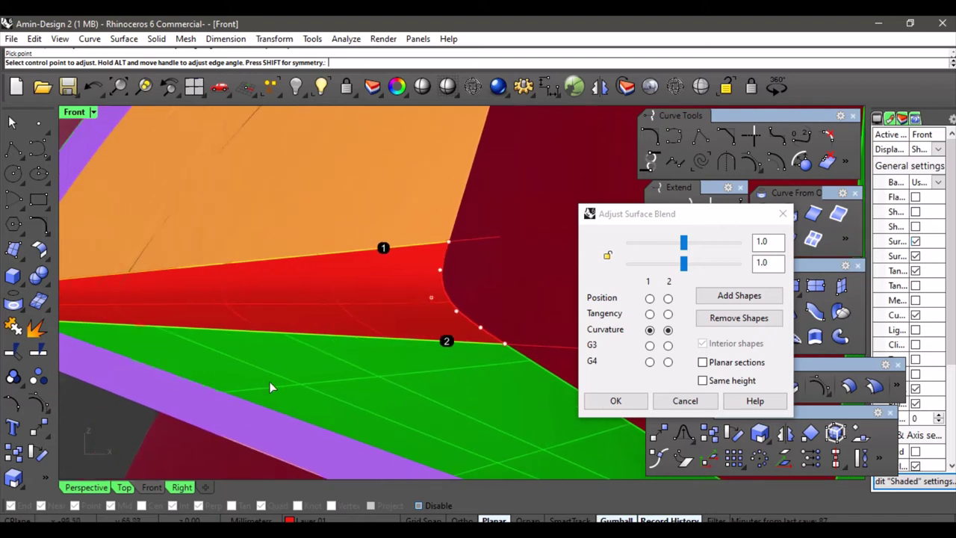
pyautogui.click(100, 484)
pyautogui.moveTo(242, 382); pyautogui.dragTo(343, 256, button='right')
pyautogui.moveTo(342, 259); pyautogui.dragTo(340, 235, button='right')
pyautogui.scroll(10, 394, 223)
pyautogui.scroll(5, 340, 230)
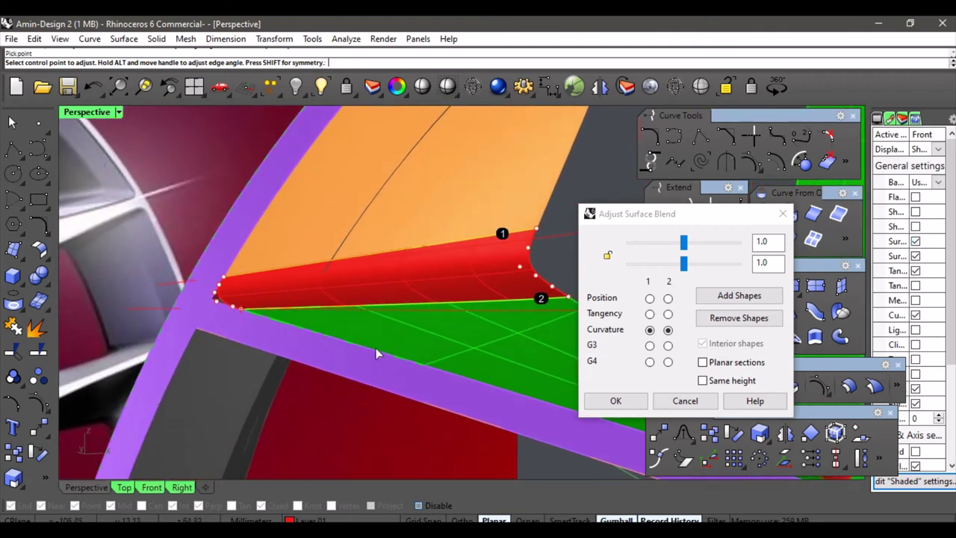
pyautogui.moveTo(377, 354); pyautogui.dragTo(482, 366, button='right')
pyautogui.click(609, 400)
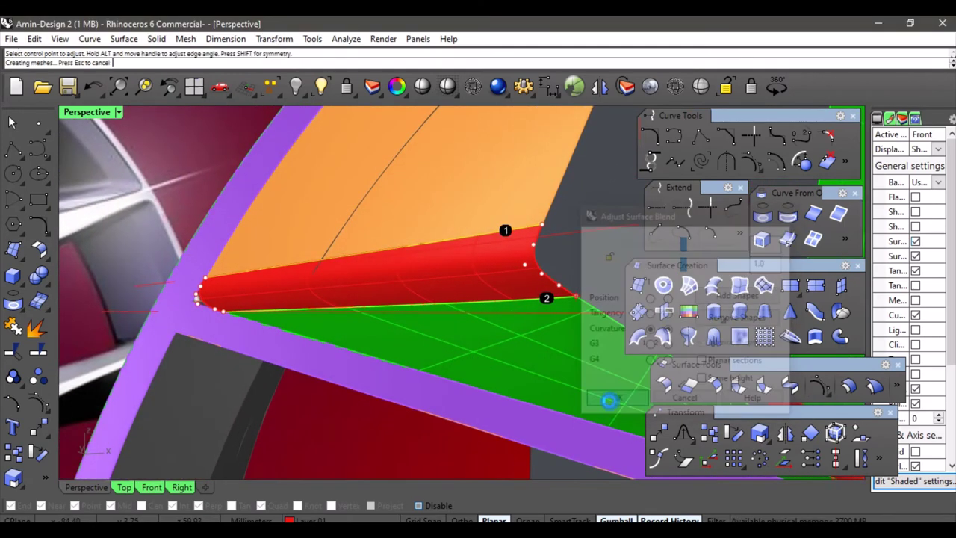
# - Examine the small red fillet at the corner between the two green spoke surfaces, comparing it with the new blend
pyautogui.moveTo(565, 268); pyautogui.dragTo(527, 348, button='right')
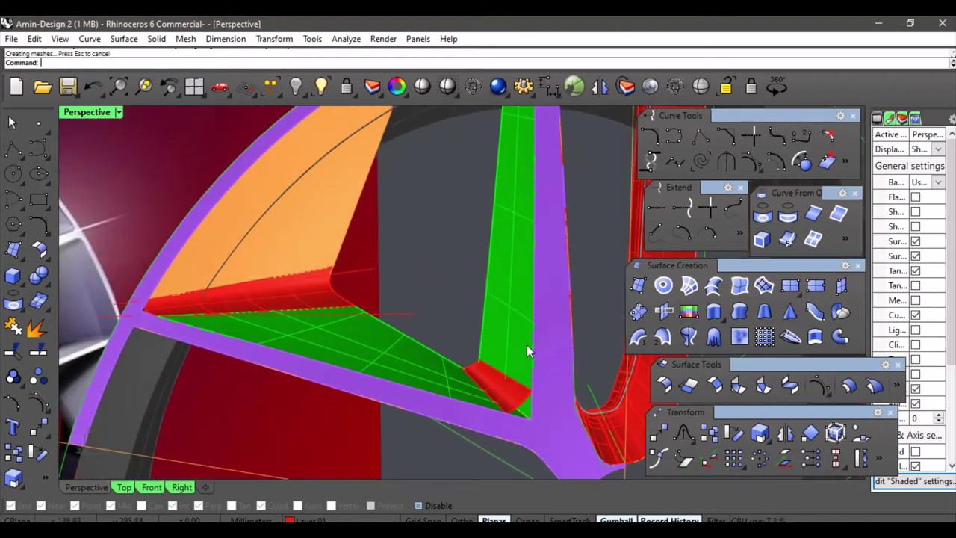
pyautogui.scroll(6, 505, 383)
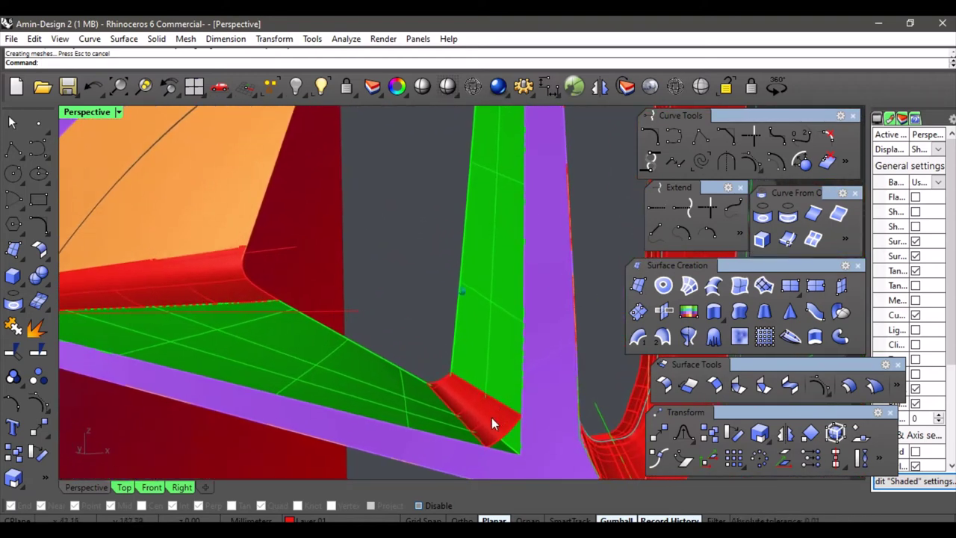
pyautogui.click(528, 428)
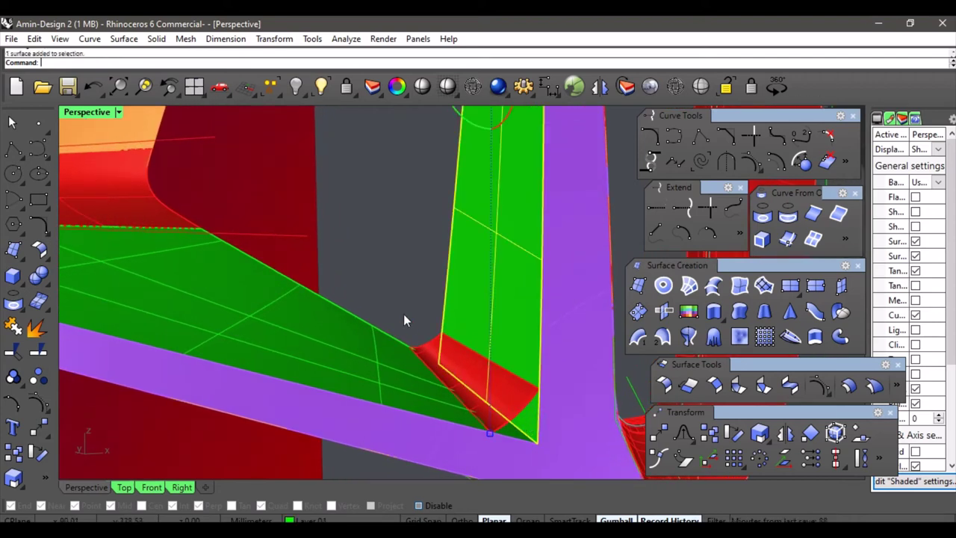
pyautogui.scroll(-5, 486, 355)
pyautogui.scroll(3, 490, 330)
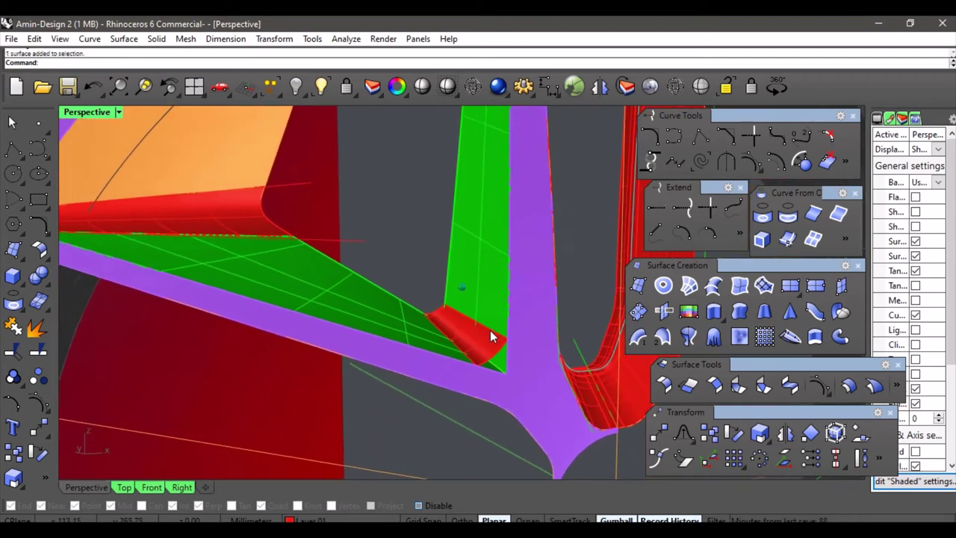
pyautogui.scroll(-2, 468, 318)
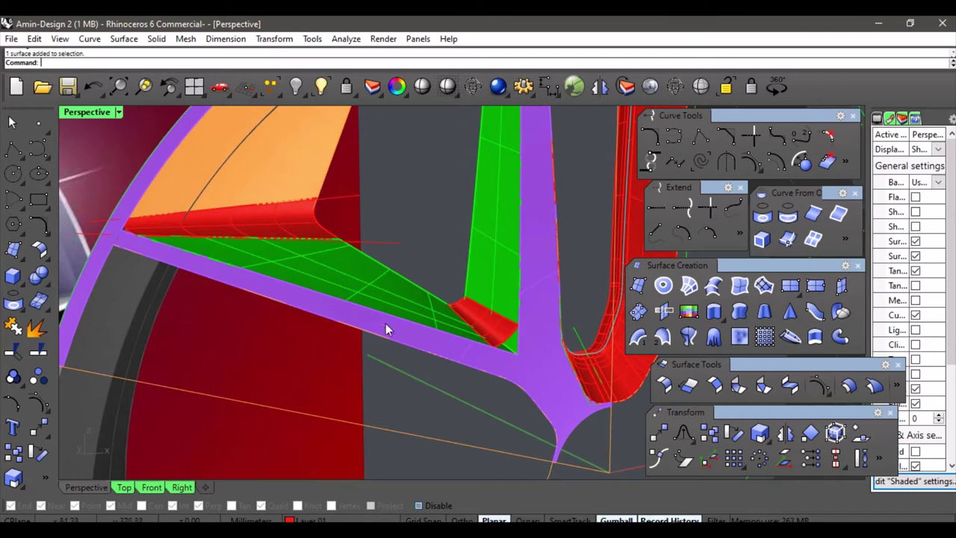
pyautogui.scroll(4, 277, 224)
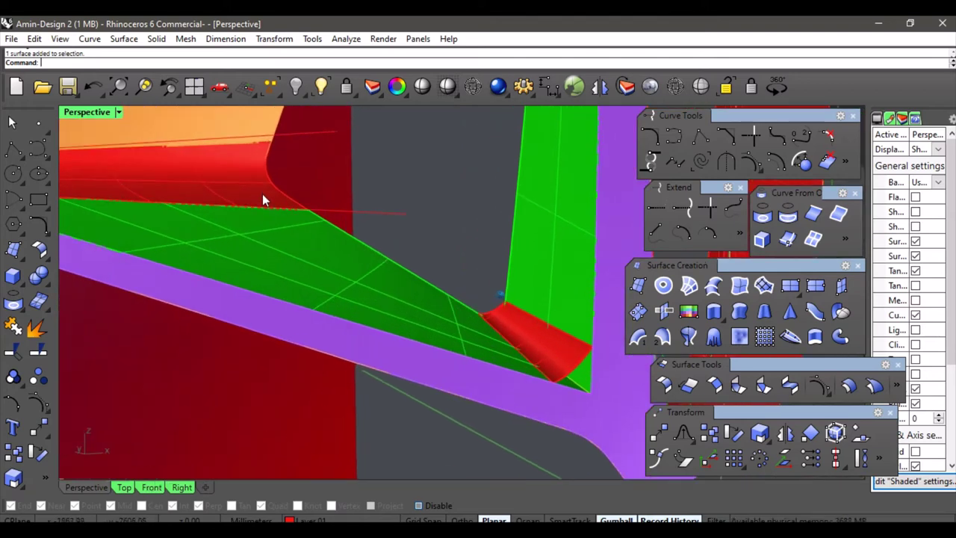
pyautogui.scroll(-3, 262, 194)
pyautogui.scroll(3, 249, 175)
pyautogui.click(298, 161)
pyautogui.click(357, 284)
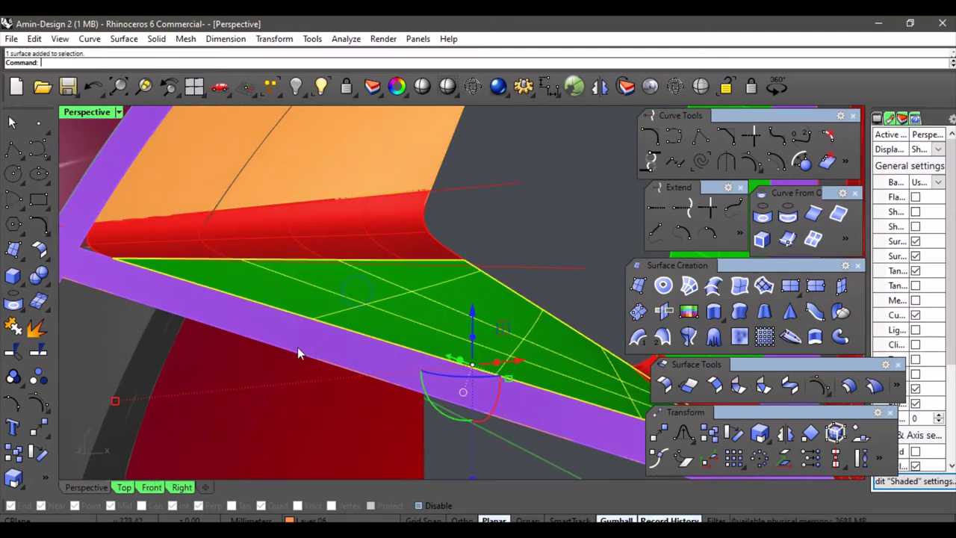
pyautogui.click(157, 488)
pyautogui.scroll(-2, 299, 405)
pyautogui.moveTo(477, 317); pyautogui.dragTo(351, 283, button='right')
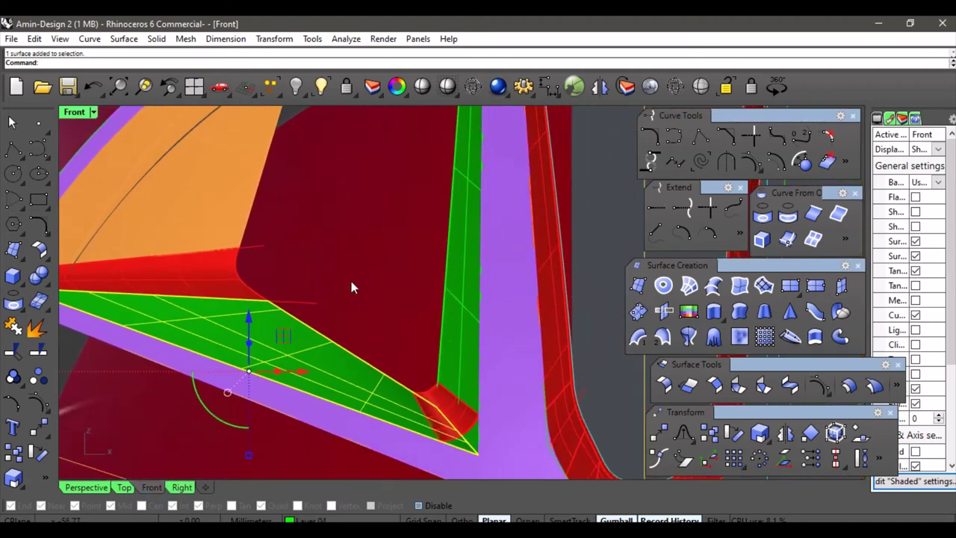
pyautogui.click(349, 271)
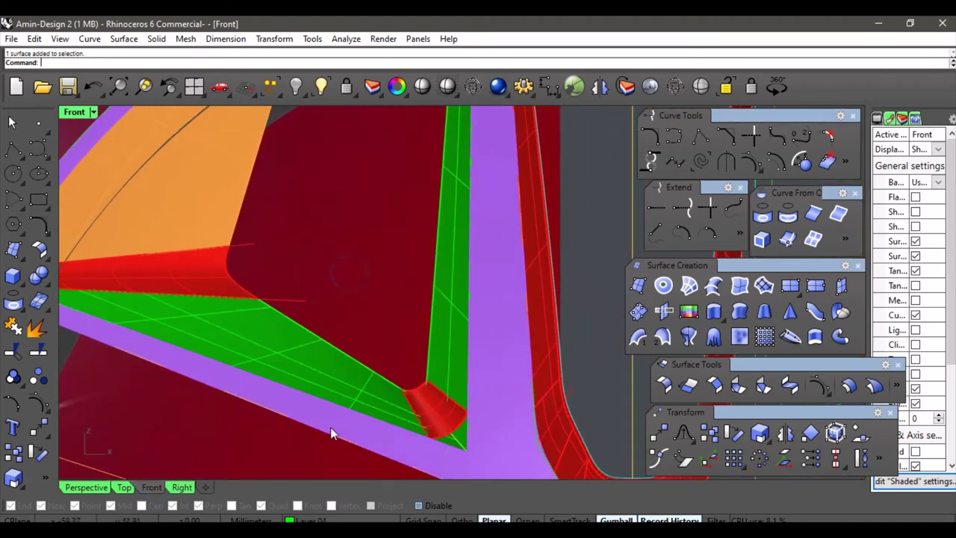
# - Duplicate the two edges where the red corner fillet meets the green surfaces as curves, and delete the fillet surface
pyautogui.click(701, 140)
pyautogui.scroll(6, 480, 374)
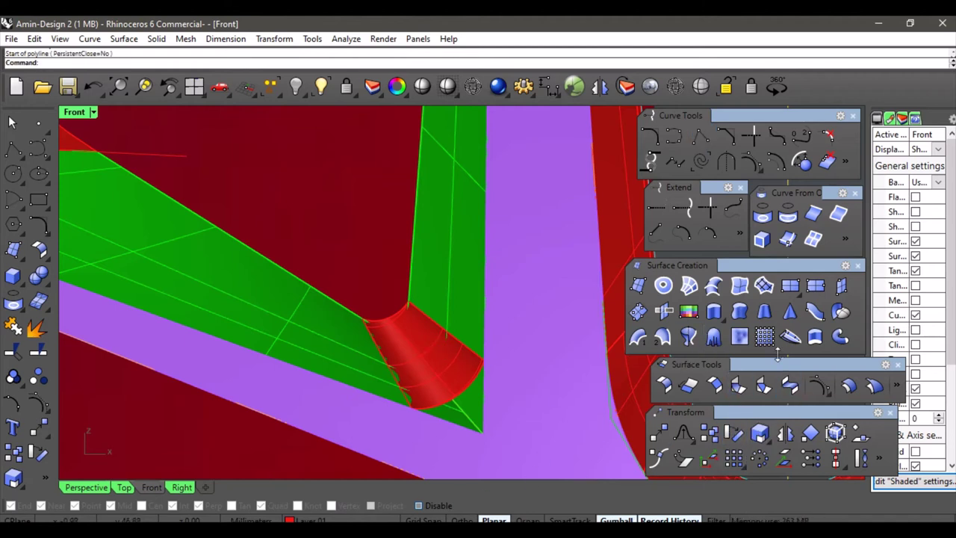
pyautogui.click(465, 346)
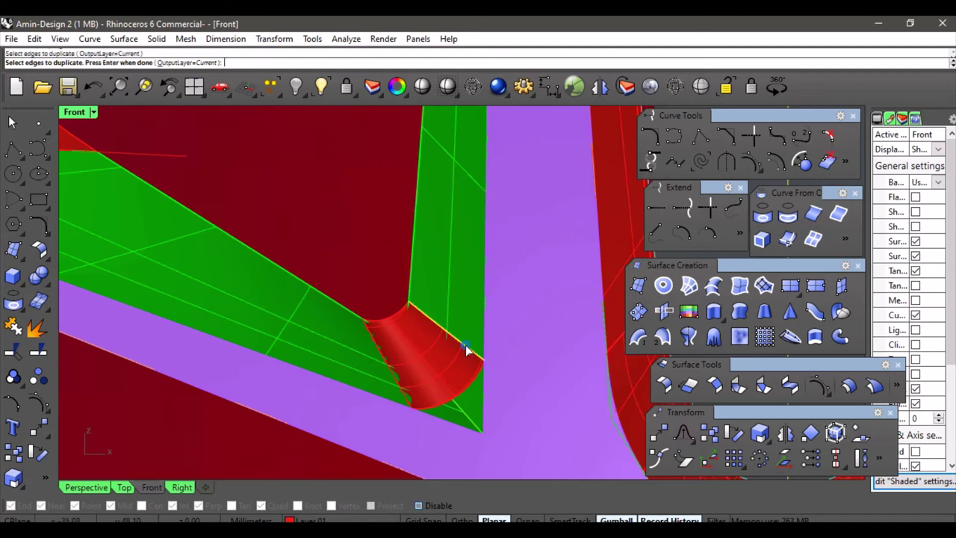
pyautogui.click(394, 375)
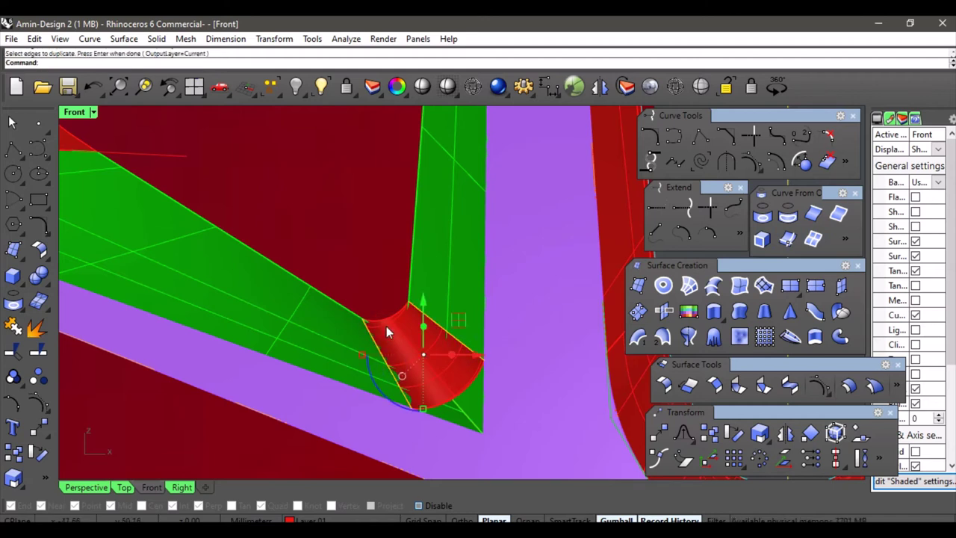
pyautogui.press('Delete')
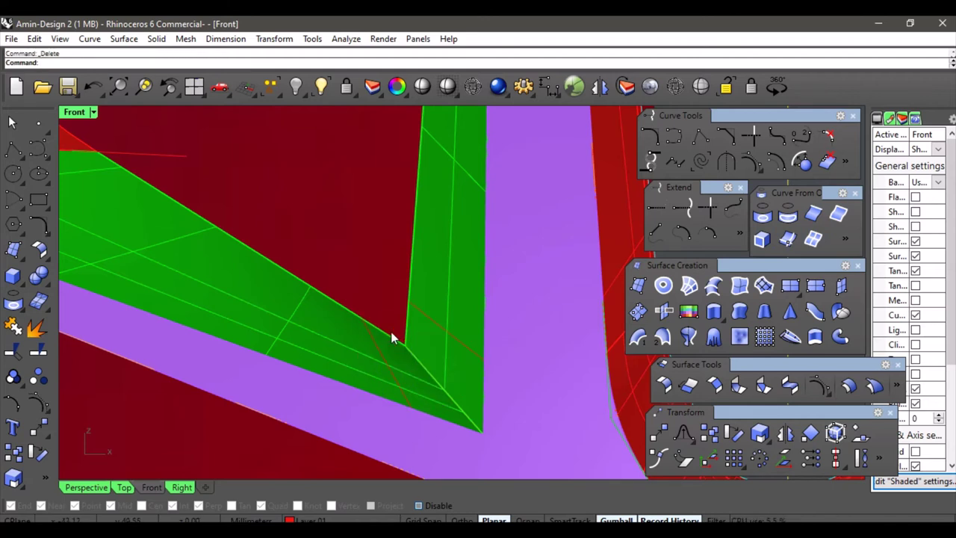
# - Split both green spoke surfaces with the two duplicated edge curves and delete the two pieces at the corner
pyautogui.click(333, 341)
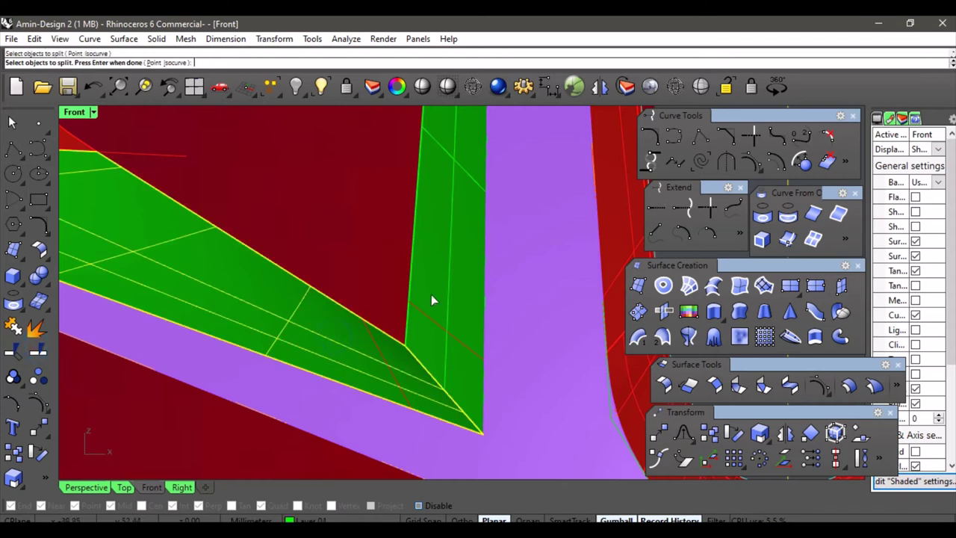
pyautogui.click(427, 317)
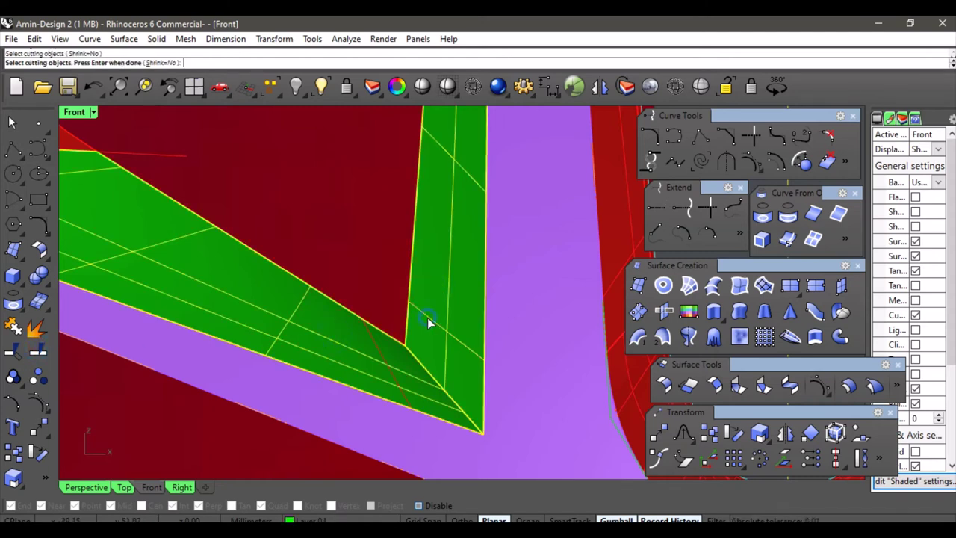
pyautogui.click(384, 351)
pyautogui.press('Return')
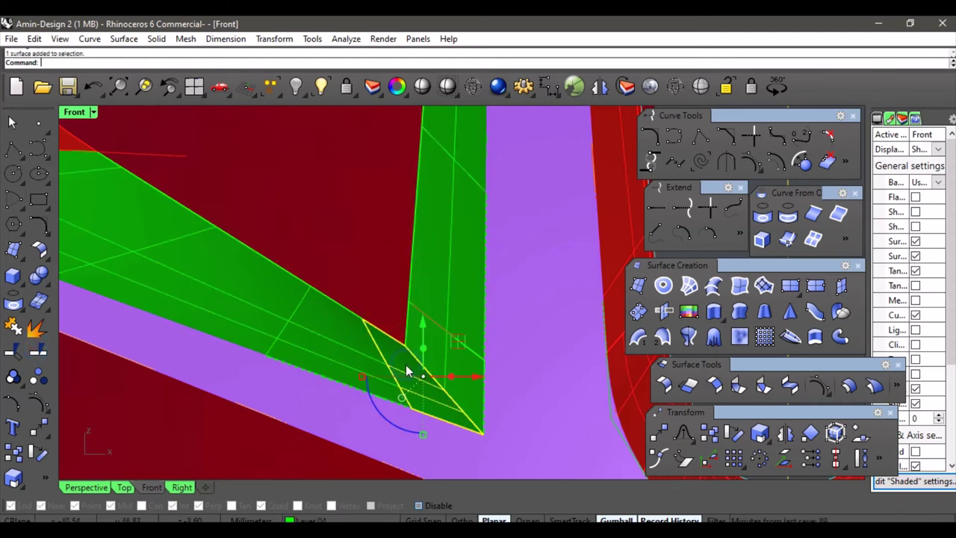
pyautogui.press('Delete')
pyautogui.click(437, 356)
pyautogui.press('Delete')
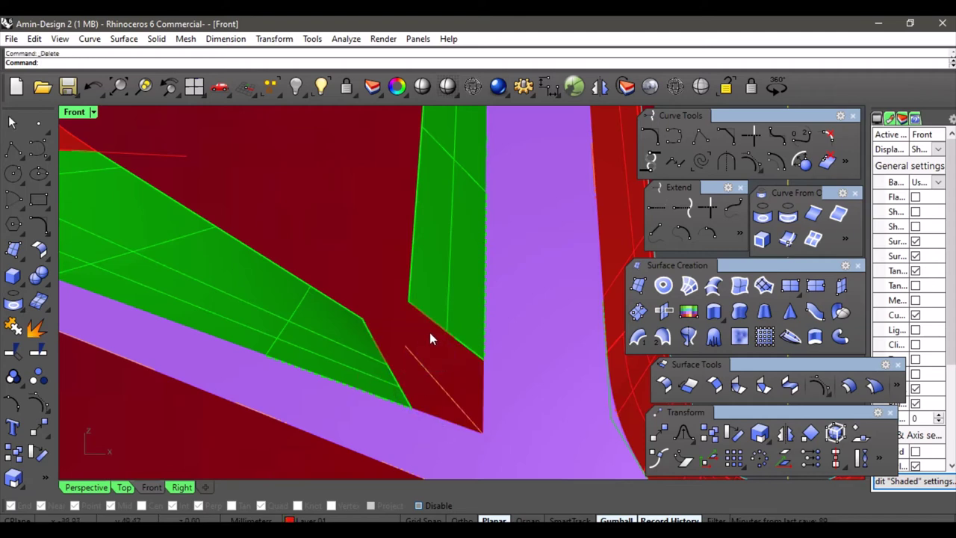
# - Make Layer 07 current and start a surface blend between the two cut edges of the green spoke surfaces
pyautogui.scroll(-3, 589, 329)
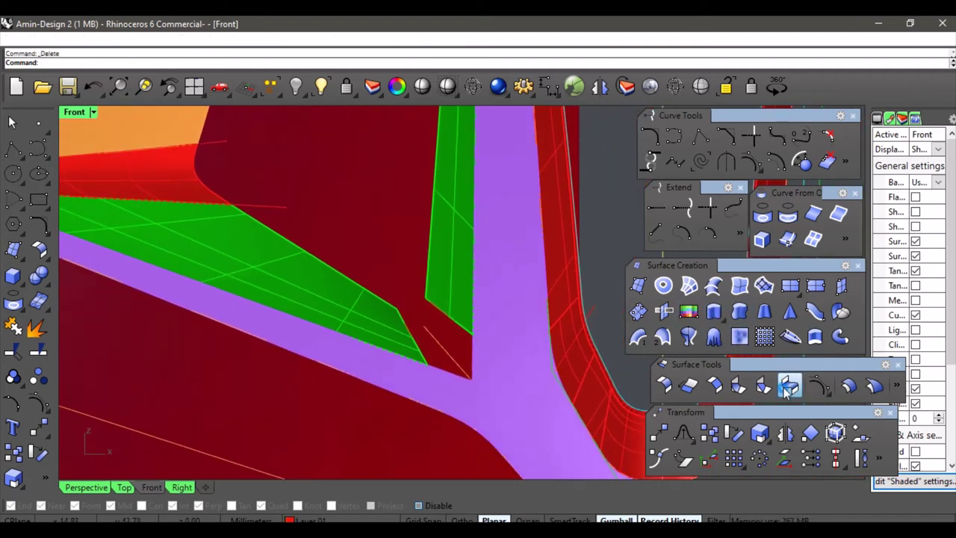
pyautogui.click(788, 386)
pyautogui.click(310, 520)
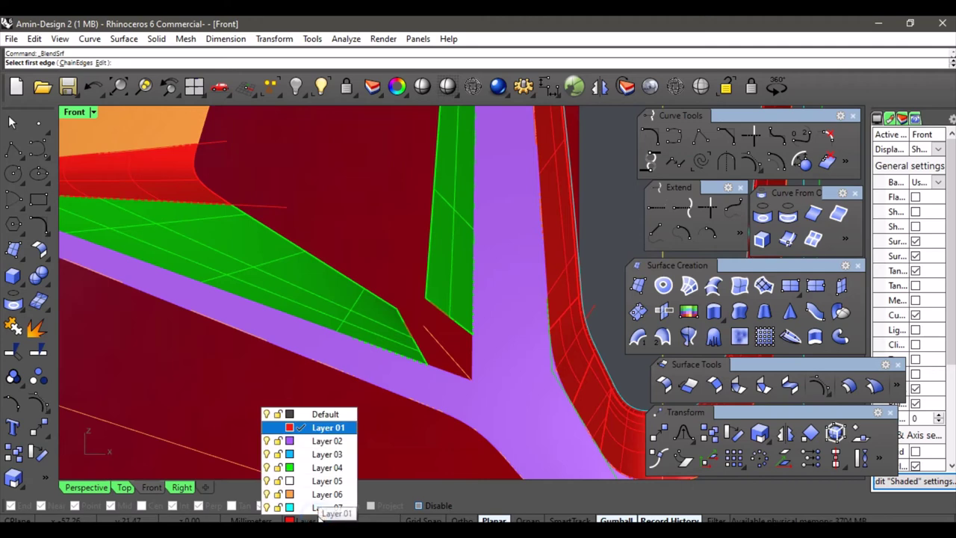
pyautogui.click(326, 506)
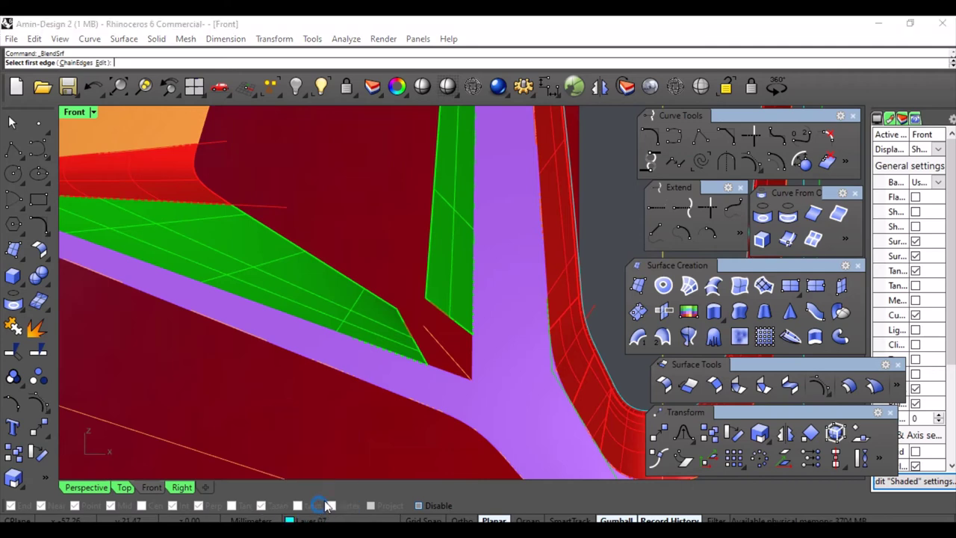
pyautogui.click(423, 329)
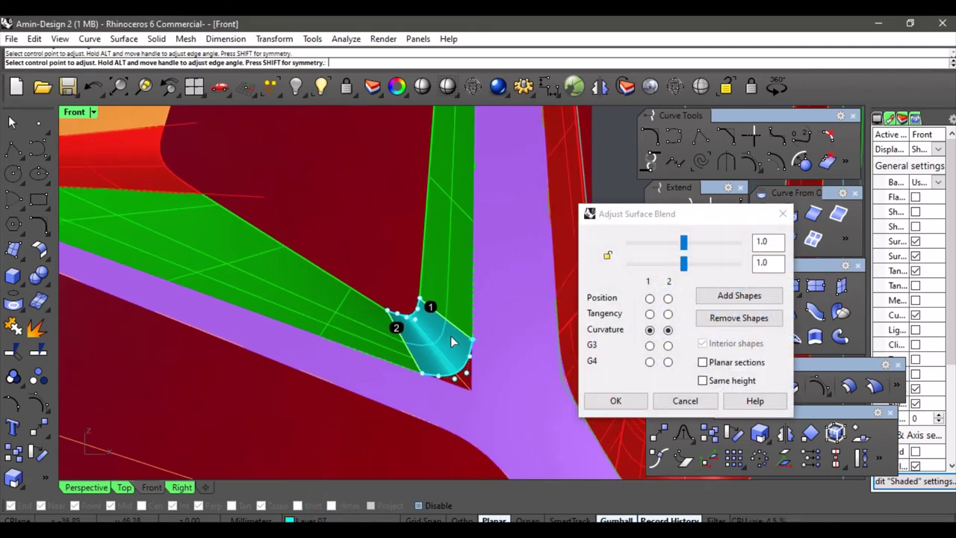
# - Reshape the blend's wide end by moving its handles onto the lines of the adjoining purple face edges
pyautogui.scroll(5, 451, 335)
pyautogui.click(422, 350)
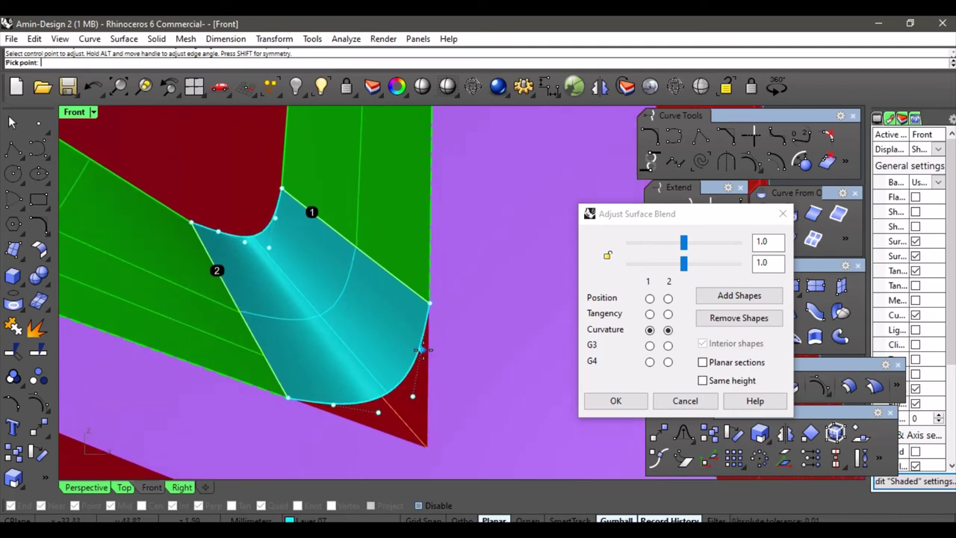
pyautogui.click(424, 355)
pyautogui.click(422, 350)
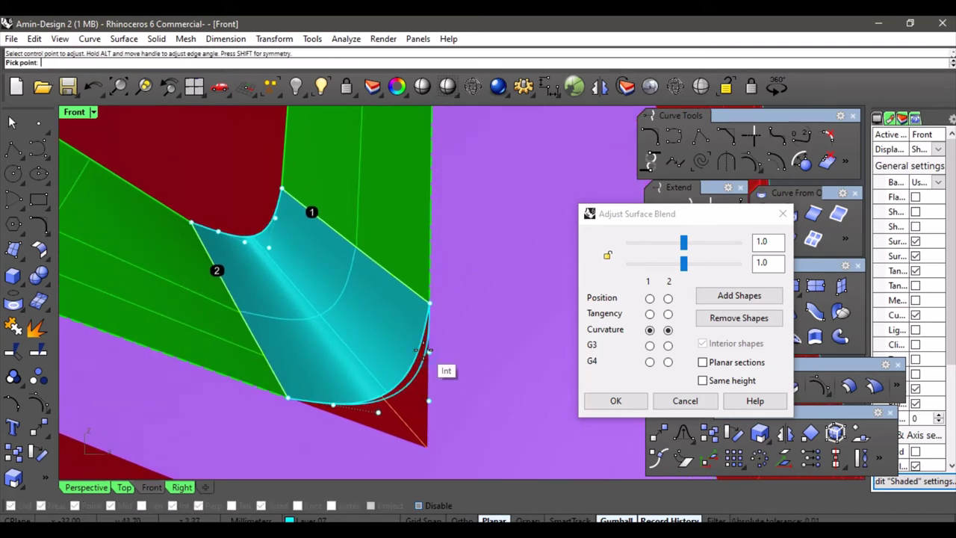
pyautogui.click(427, 354)
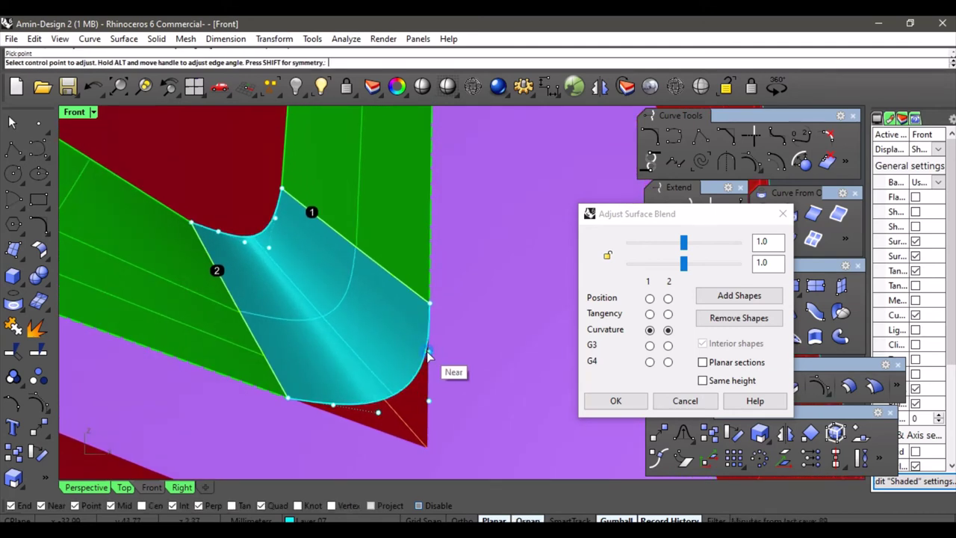
pyautogui.click(331, 409)
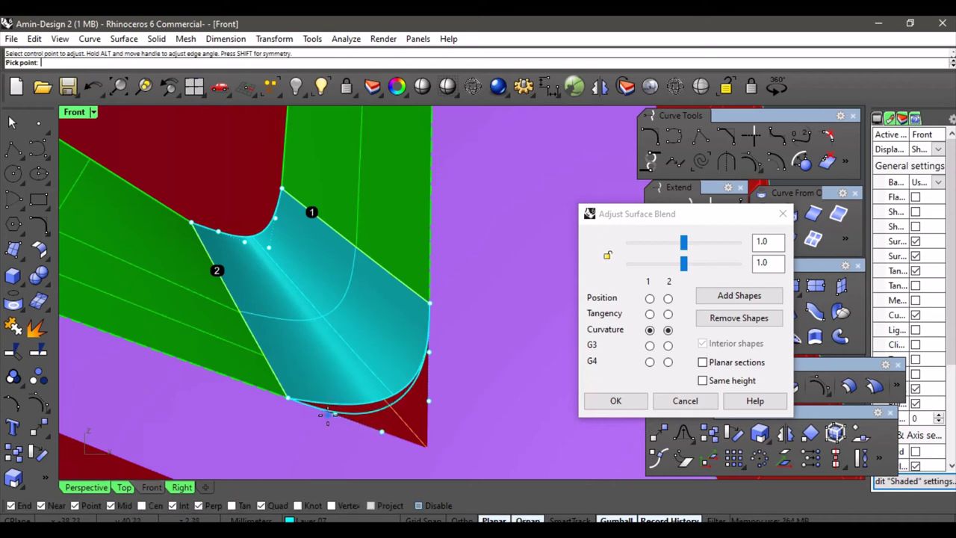
pyautogui.click(333, 413)
# - Reshape the blend's narrow end by aligning its handles with the open edges of the two green surfaces
pyautogui.click(218, 237)
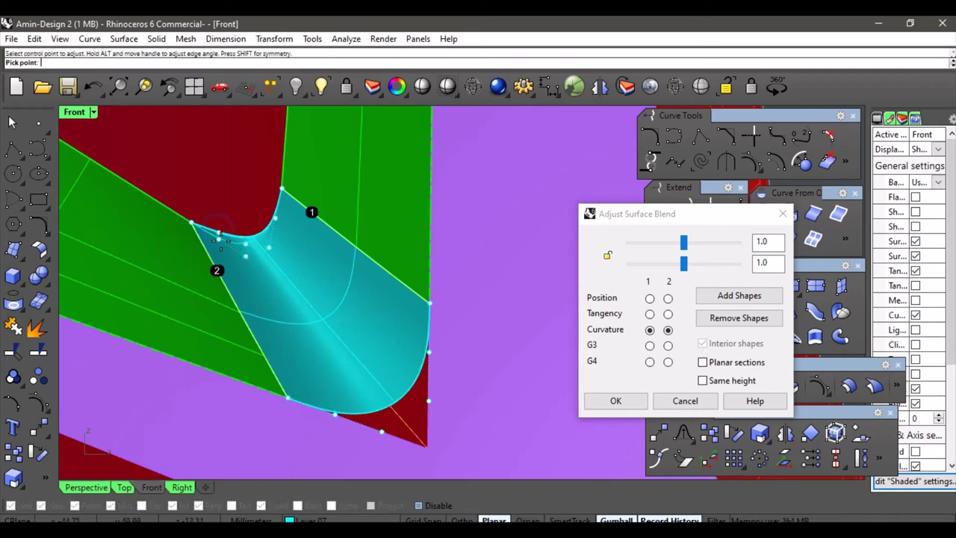
pyautogui.click(220, 240)
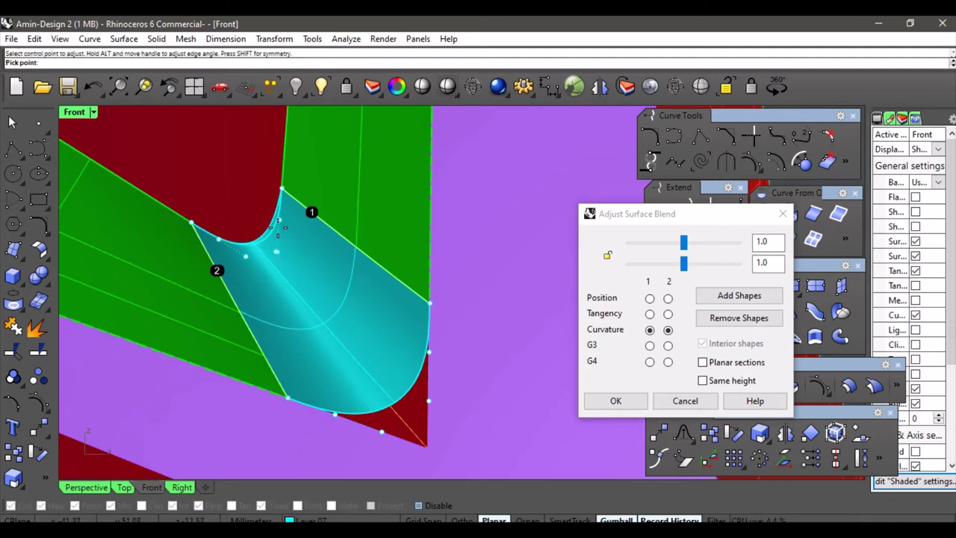
pyautogui.click(277, 226)
# - Check the reshaped blend in the perspective view and accept it with curvature continuity on both edges
pyautogui.moveTo(148, 389); pyautogui.dragTo(229, 405, button='right')
pyautogui.click(94, 491)
pyautogui.scroll(-4, 313, 323)
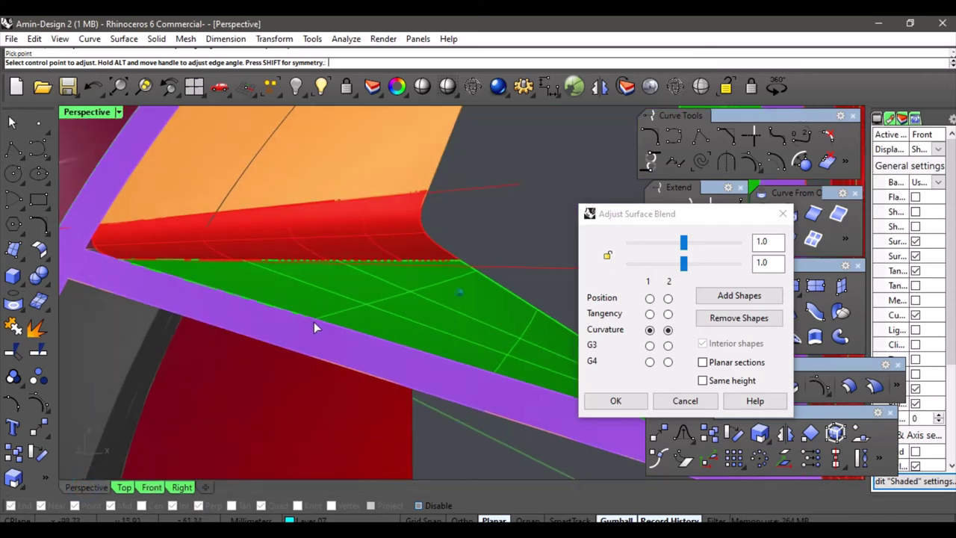
pyautogui.moveTo(315, 325); pyautogui.dragTo(344, 292, button='right')
pyautogui.scroll(3, 308, 324)
pyautogui.scroll(8, 345, 292)
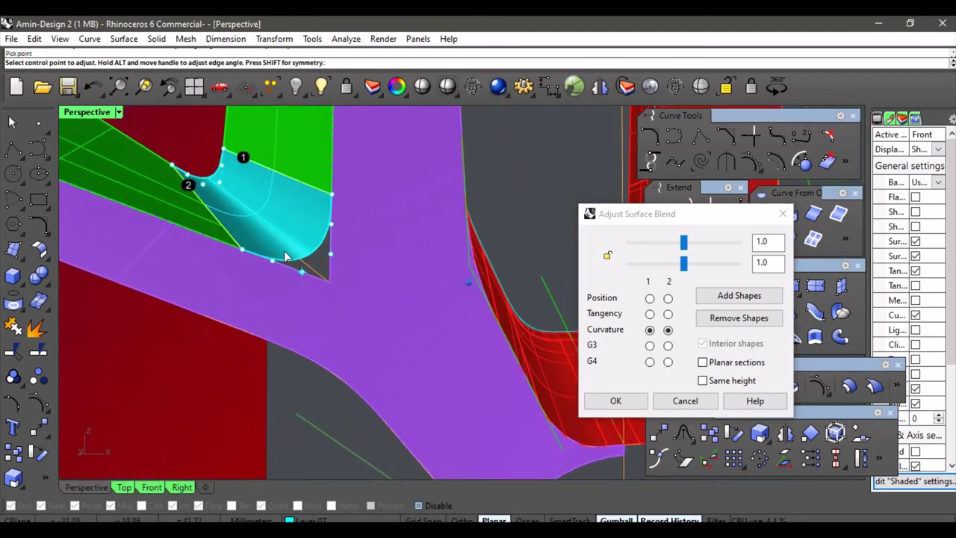
pyautogui.moveTo(277, 224); pyautogui.dragTo(367, 263, button='right')
pyautogui.scroll(2, 369, 257)
pyautogui.click(616, 400)
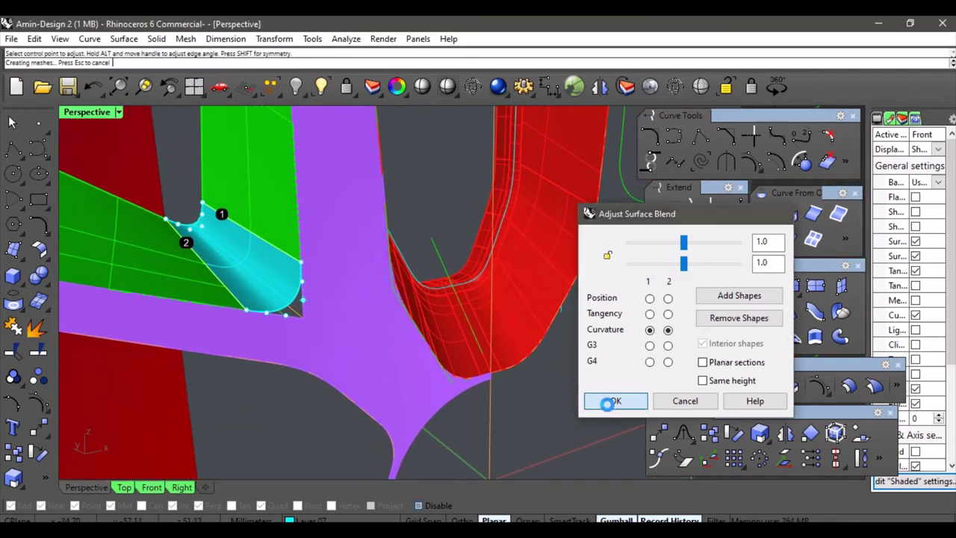
# - Examine the new corner blend and the surrounding spoke surfaces in perspective, comparing them with the reference wheel
pyautogui.moveTo(537, 377); pyautogui.dragTo(474, 354, button='right')
pyautogui.scroll(-5, 486, 338)
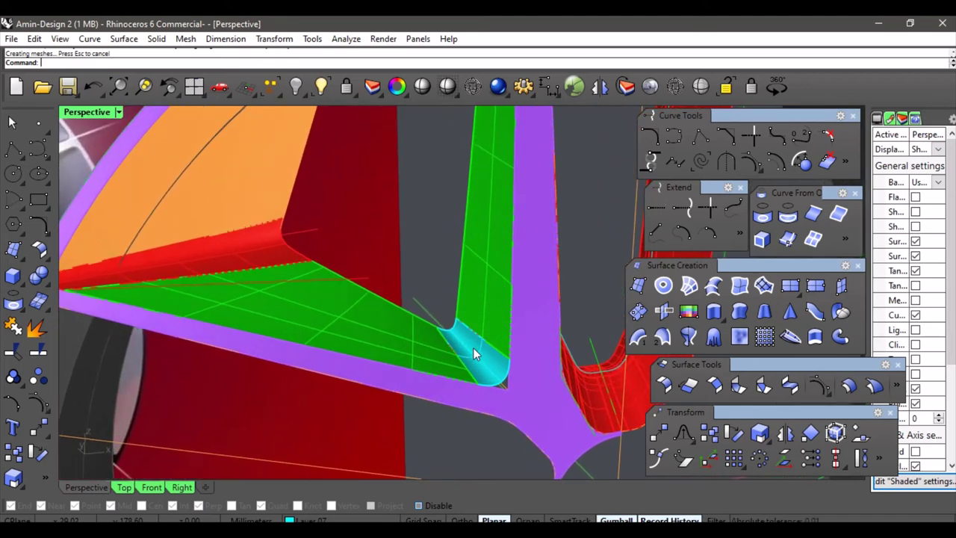
pyautogui.moveTo(529, 292); pyautogui.dragTo(443, 265, button='right')
pyautogui.scroll(-6, 412, 263)
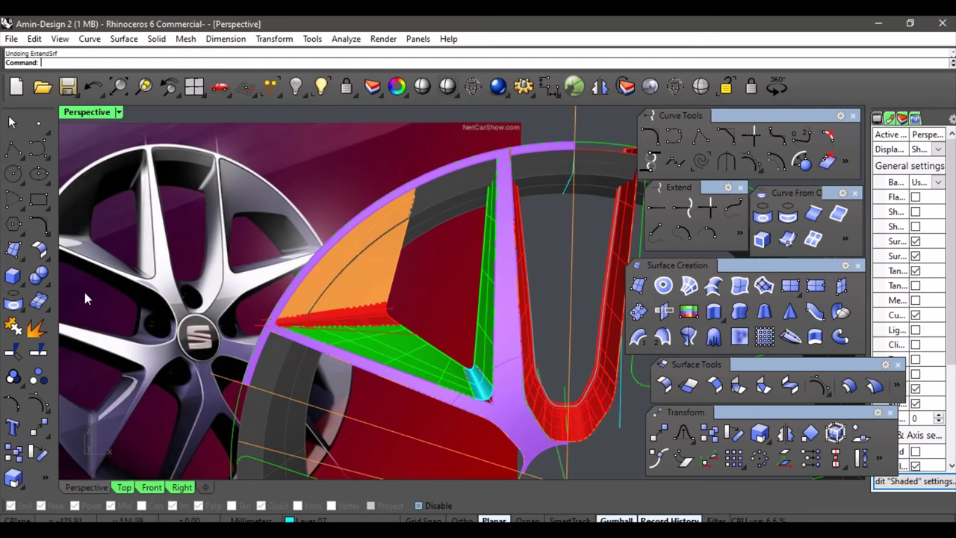
pyautogui.scroll(5, 421, 298)
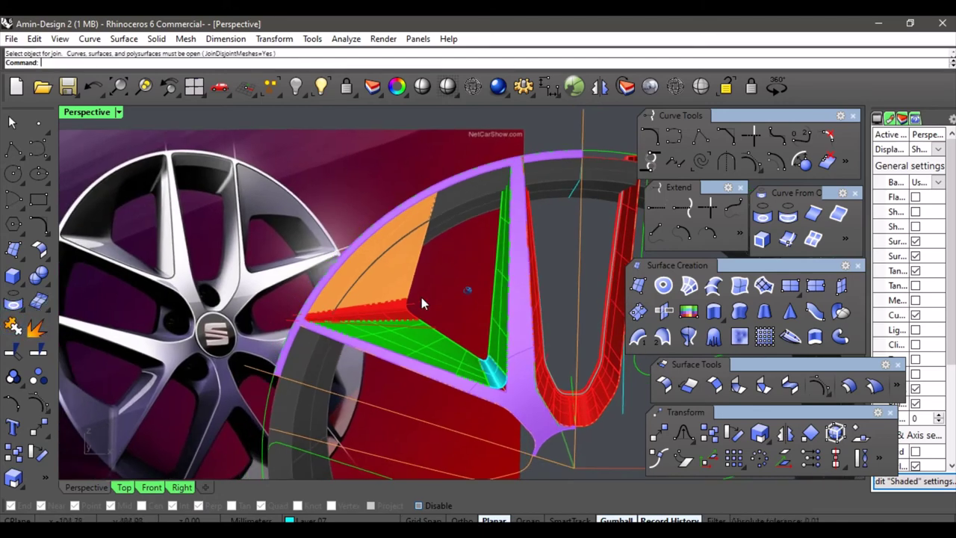
pyautogui.moveTo(429, 294); pyautogui.dragTo(438, 329, button='right')
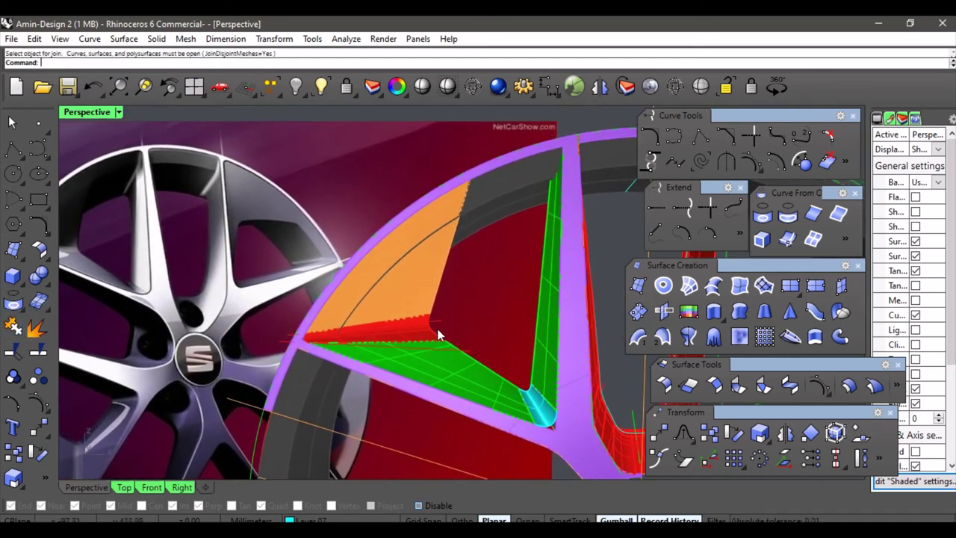
pyautogui.moveTo(502, 275)
pyautogui.mouseDown(button='right')
pyautogui.moveTo(507, 296)
pyautogui.moveTo(515, 275)
pyautogui.mouseUp(button='right')
pyautogui.scroll(-3, 515, 275)
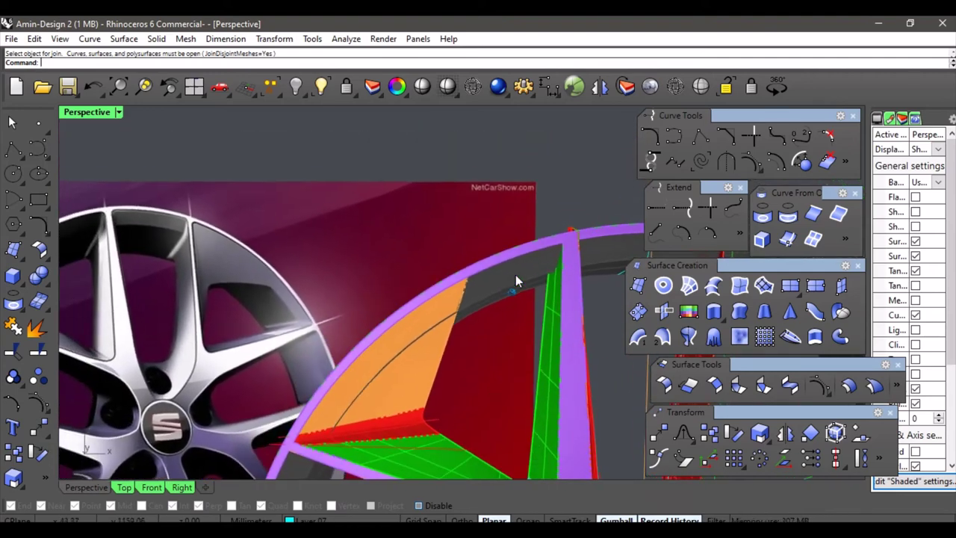
pyautogui.scroll(-2, 515, 274)
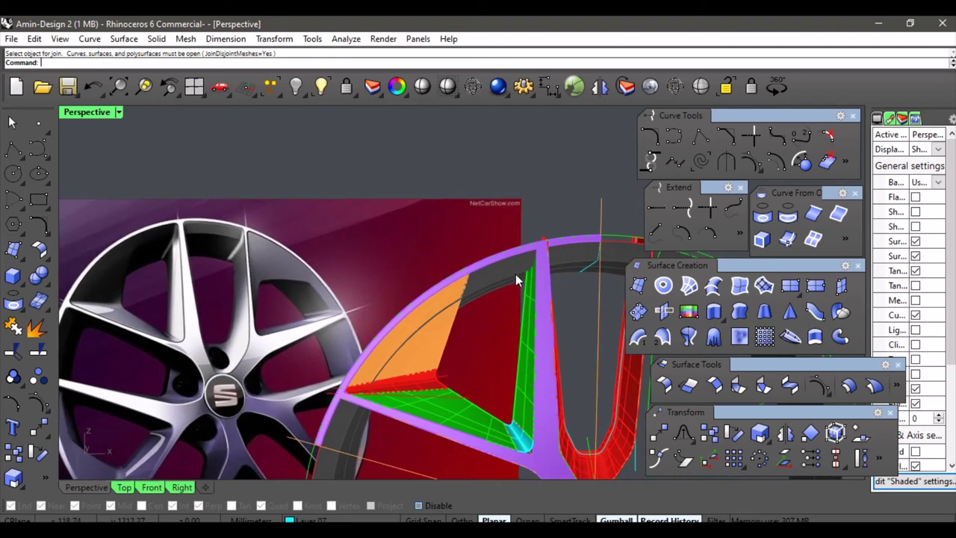
# - Inspect the red fillet beside the orange surface and the area where the green spoke side meets the dark inner rim
pyautogui.moveTo(383, 365); pyautogui.dragTo(354, 394, button='right')
pyautogui.scroll(6, 350, 381)
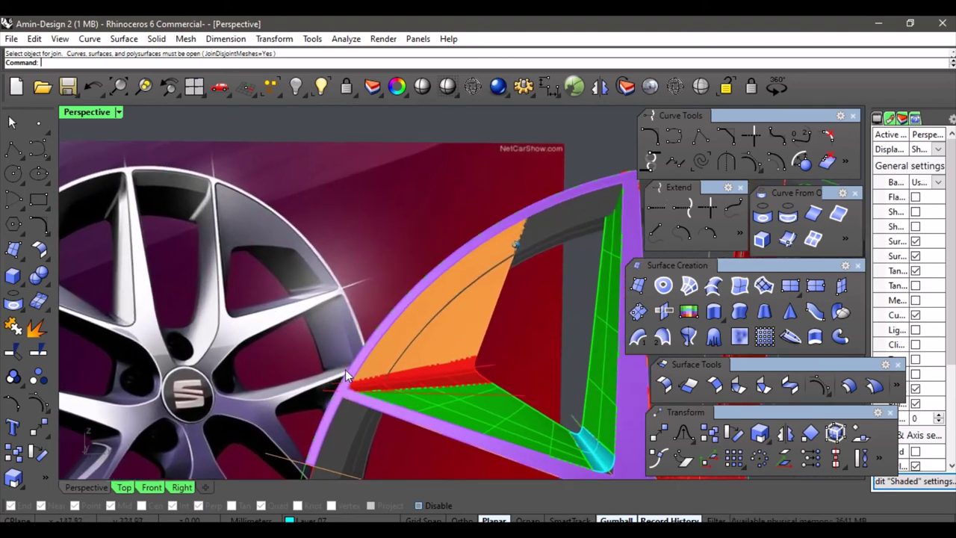
pyautogui.click(327, 371)
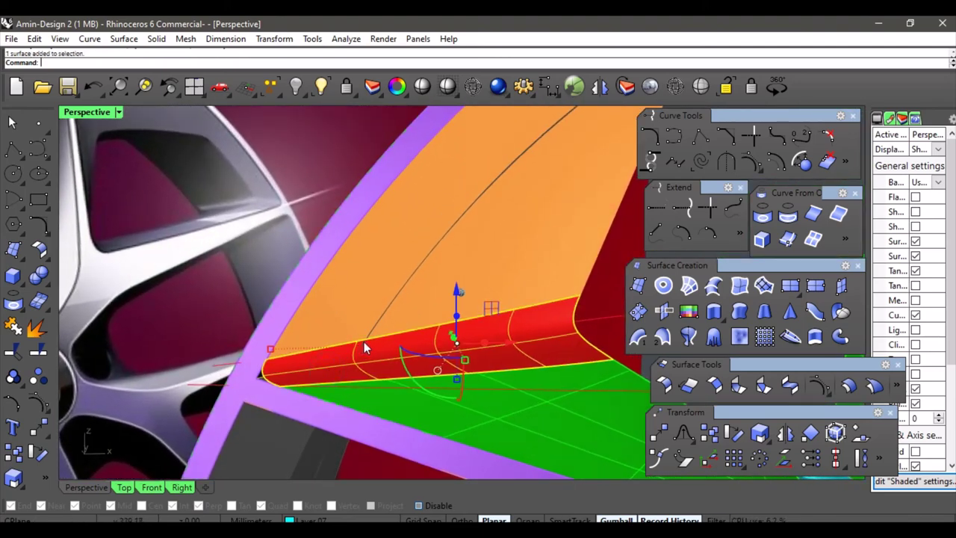
pyautogui.moveTo(364, 341); pyautogui.dragTo(393, 291, button='right')
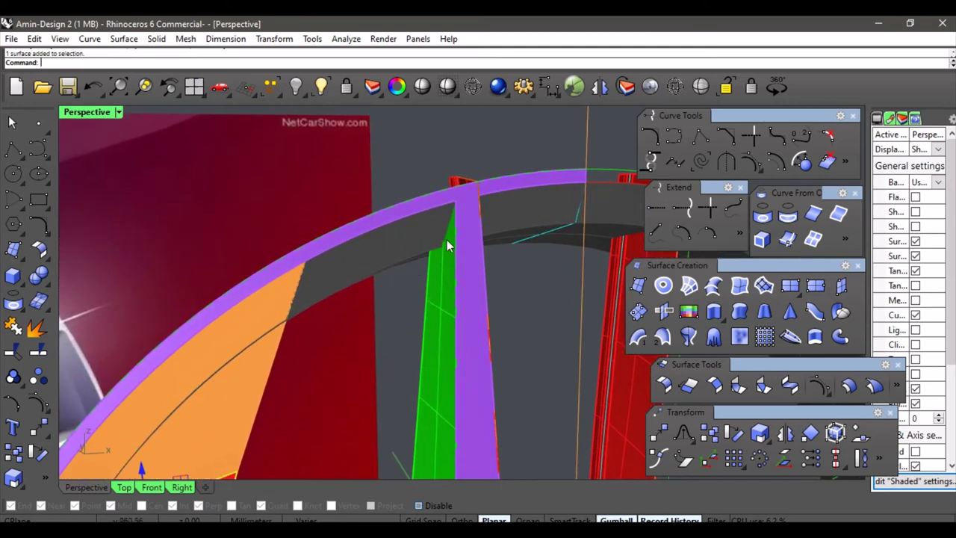
pyautogui.moveTo(448, 246); pyautogui.dragTo(446, 271, button='right')
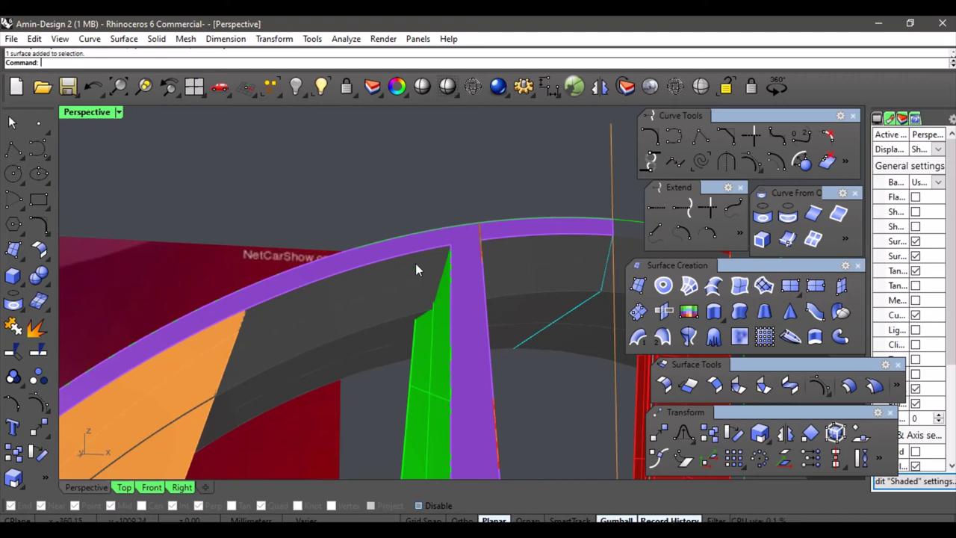
pyautogui.moveTo(416, 269); pyautogui.dragTo(486, 300, button='right')
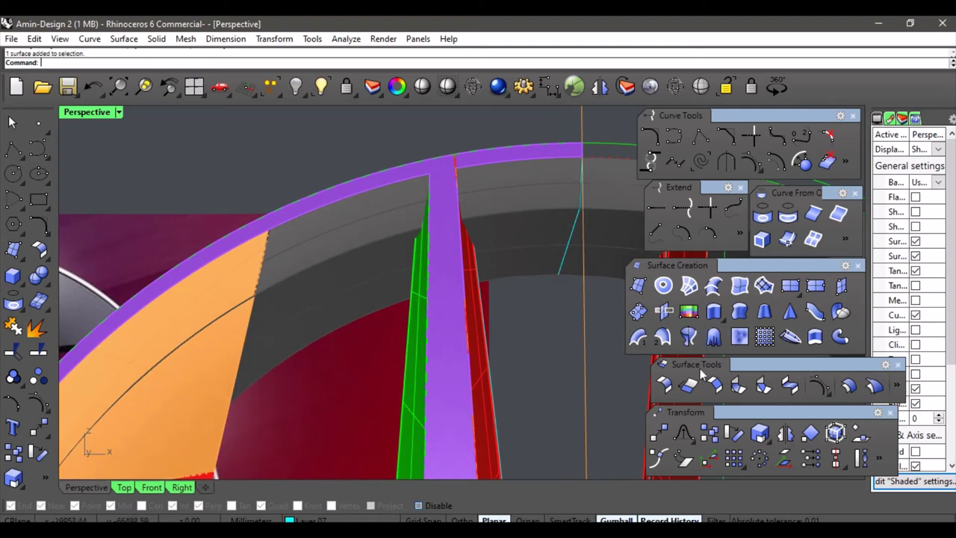
# - Try an 8 mm radius fillet between the two dark inner rim surfaces with extending and trimming on, inspect it and undo it
pyautogui.click(664, 384)
pyautogui.click(366, 280)
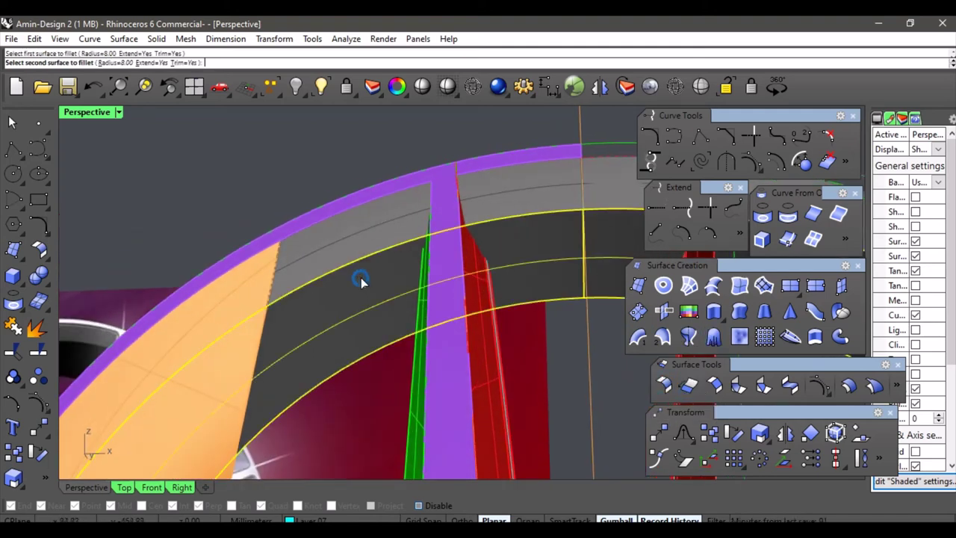
pyautogui.click(401, 286)
pyautogui.scroll(-5, 427, 268)
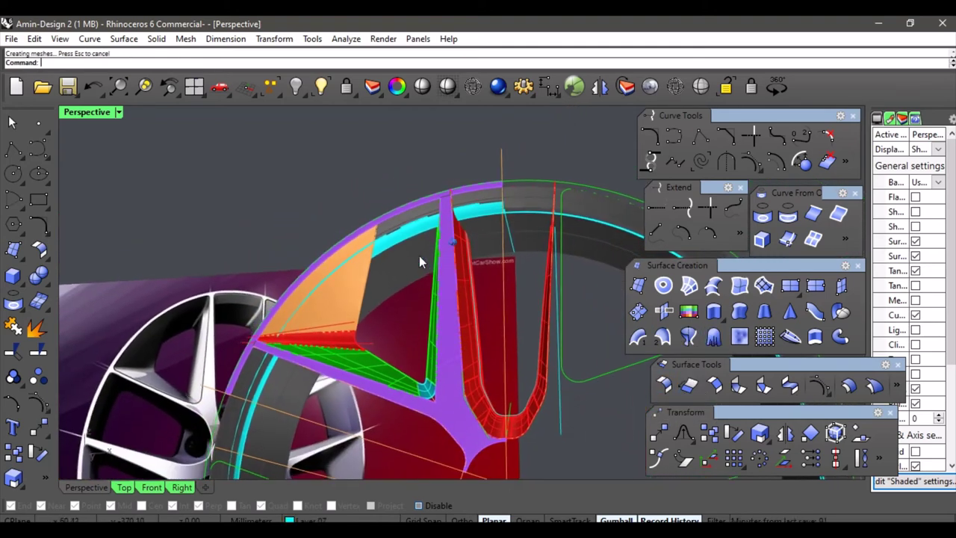
pyautogui.moveTo(417, 250); pyautogui.dragTo(464, 218, button='right')
pyautogui.scroll(6, 464, 216)
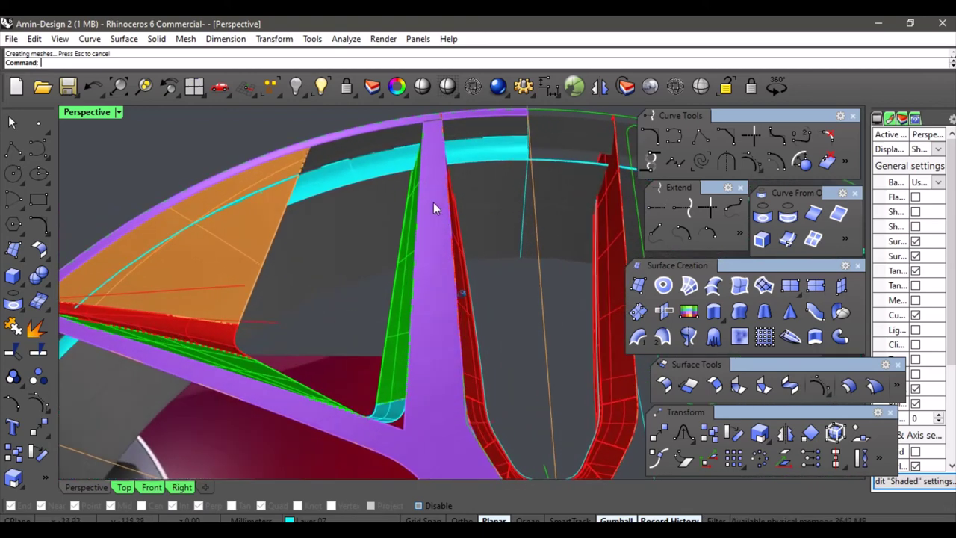
pyautogui.scroll(-6, 440, 179)
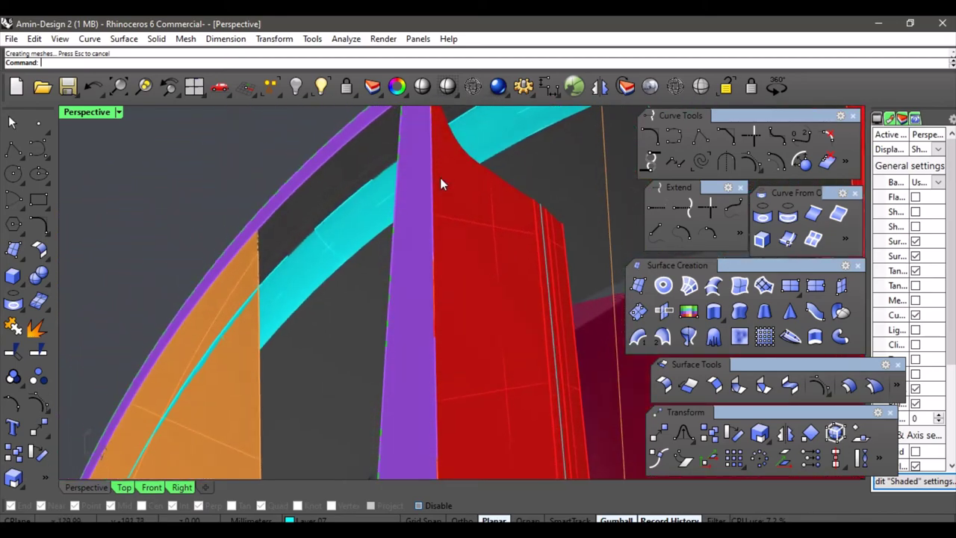
pyautogui.scroll(-5, 439, 177)
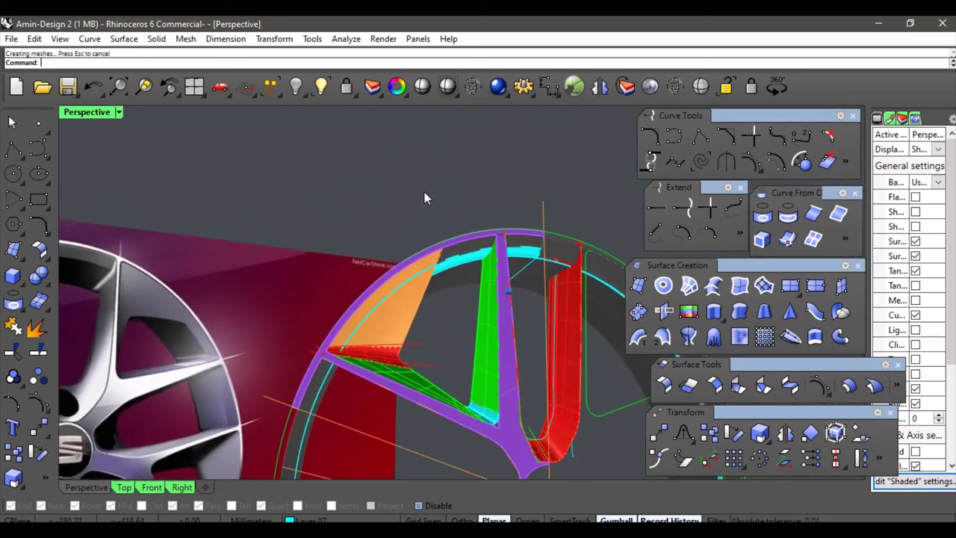
pyautogui.scroll(6, 491, 257)
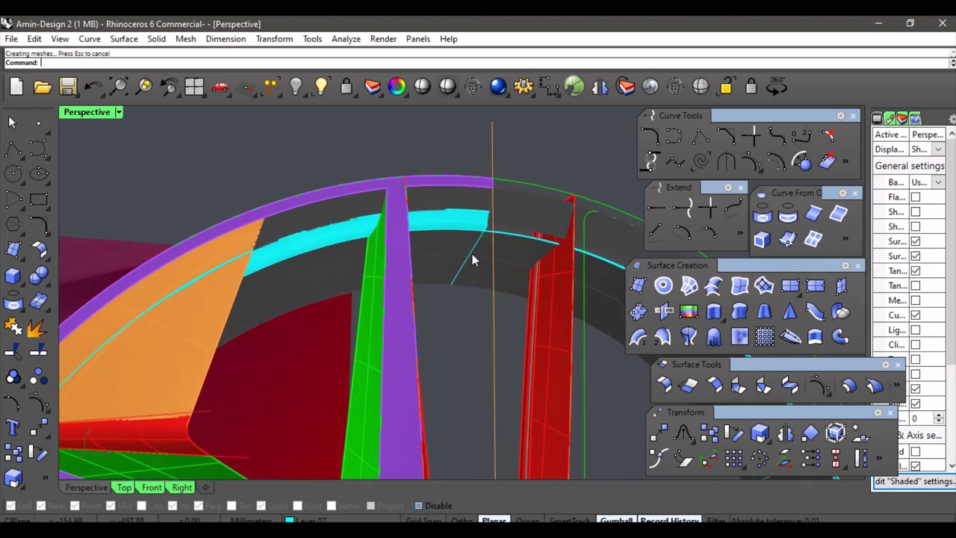
pyautogui.click(96, 86)
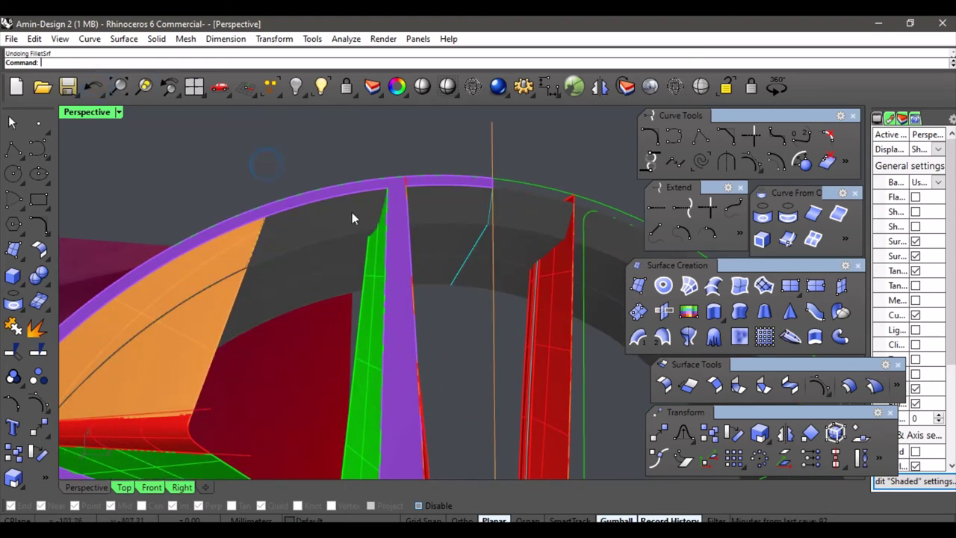
# - Split the two dark inner rim surfaces in the front view using the vertical centre line and the slanted segment line
pyautogui.moveTo(313, 252); pyautogui.dragTo(335, 283, button='right')
pyautogui.moveTo(283, 399); pyautogui.dragTo(177, 482, button='right')
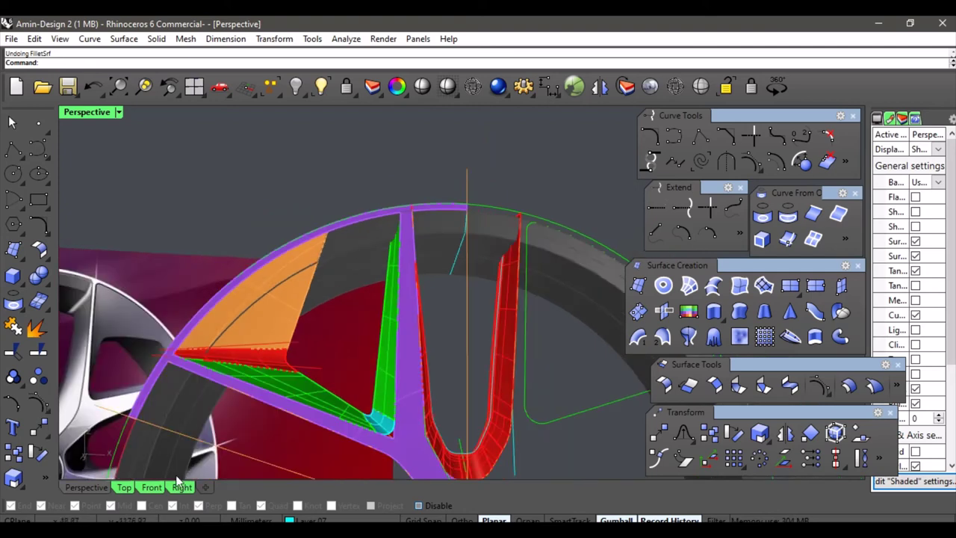
pyautogui.click(150, 487)
pyautogui.scroll(-5, 418, 337)
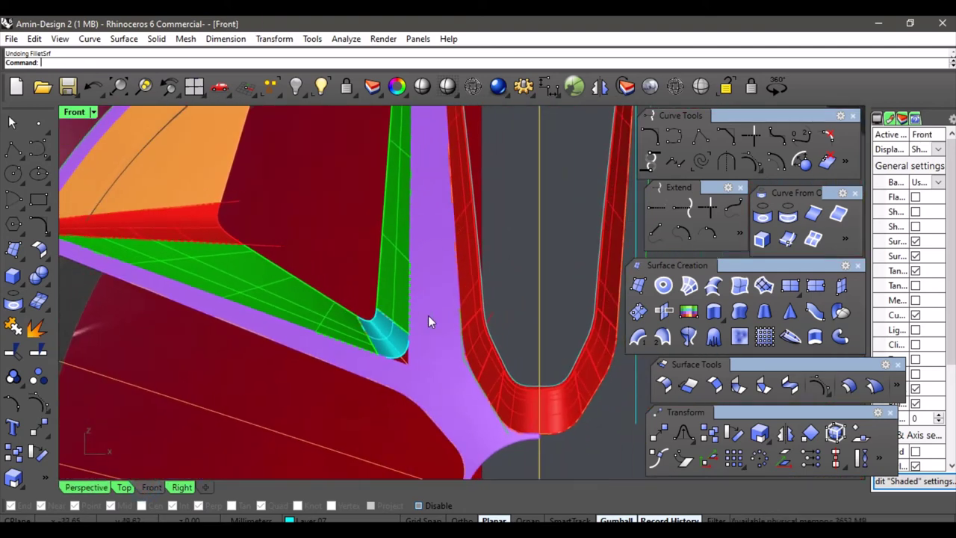
pyautogui.scroll(-2, 431, 345)
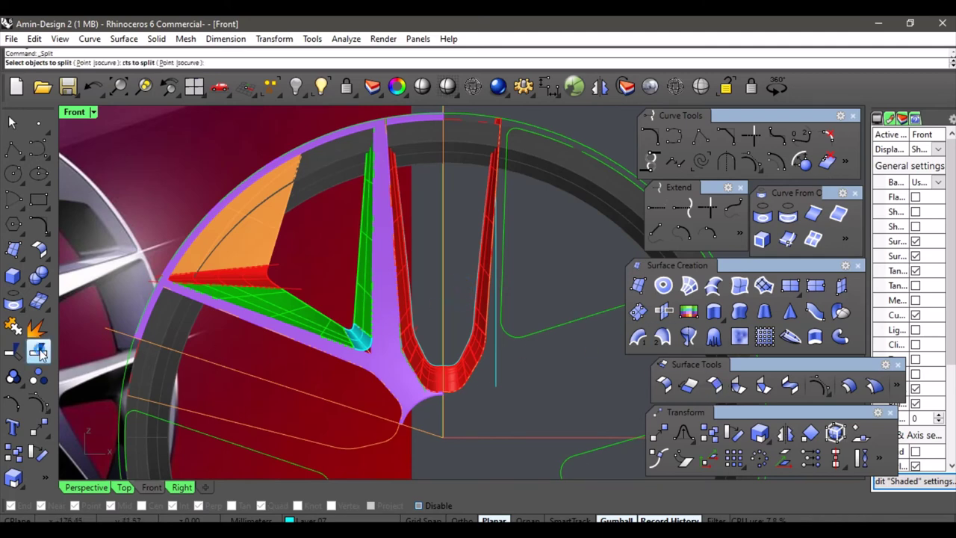
pyautogui.click(329, 171)
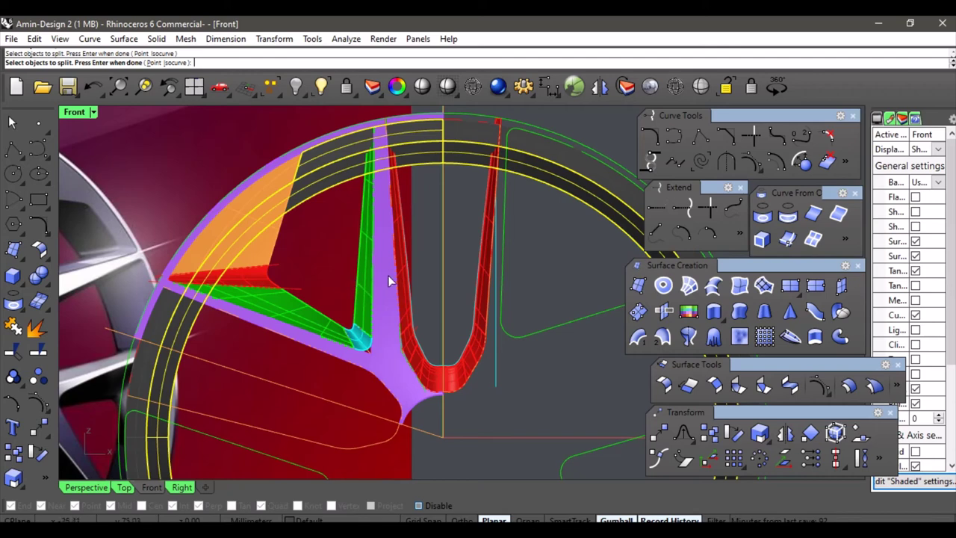
pyautogui.press('Return')
pyautogui.click(469, 160)
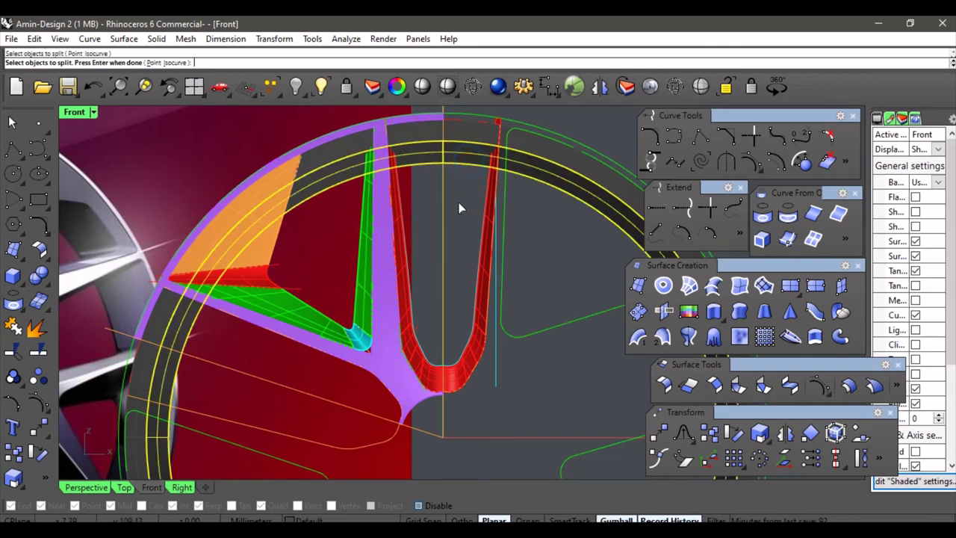
pyautogui.click(471, 138)
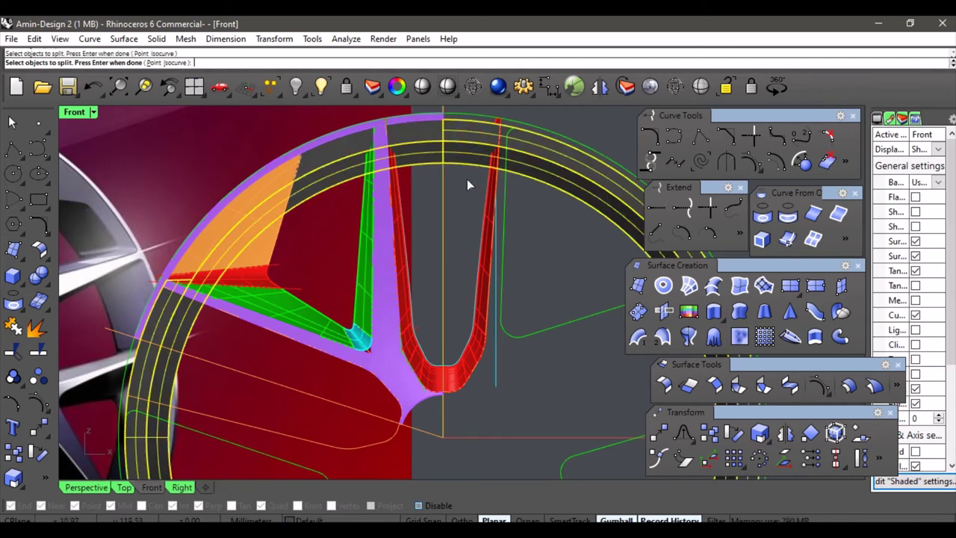
pyautogui.rightClick(444, 212)
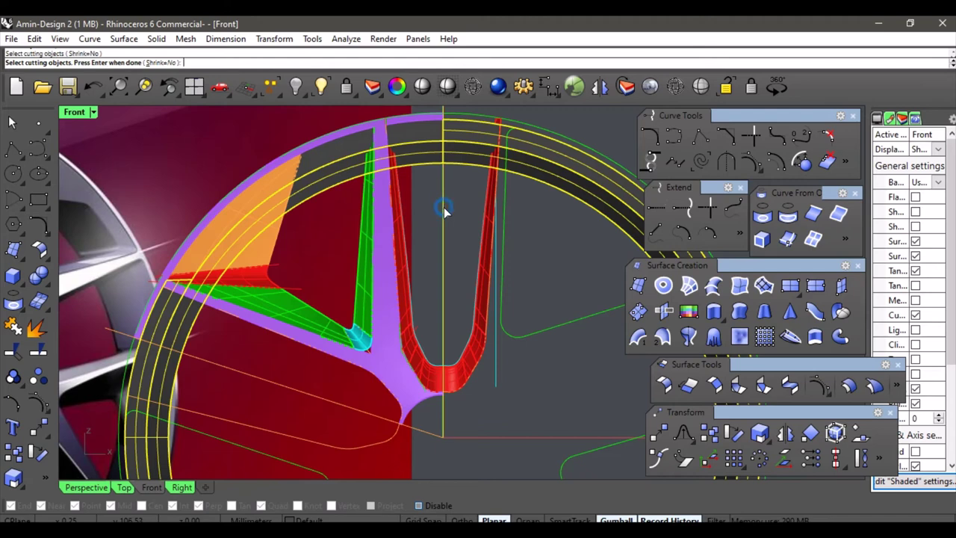
pyautogui.click(427, 433)
pyautogui.rightClick(524, 401)
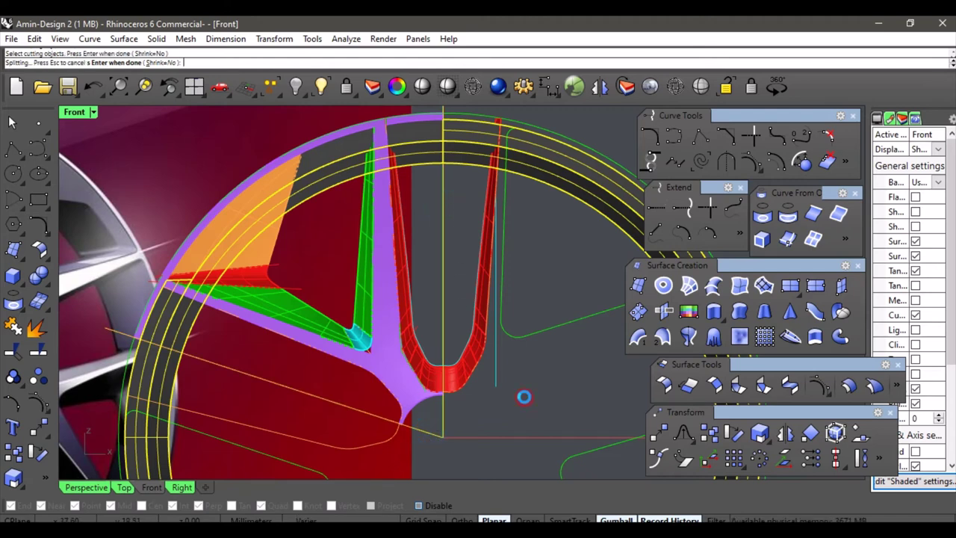
# - Delete the split inner rim pieces outside the segment between the vertical centre line and the slanted line
pyautogui.click(551, 181)
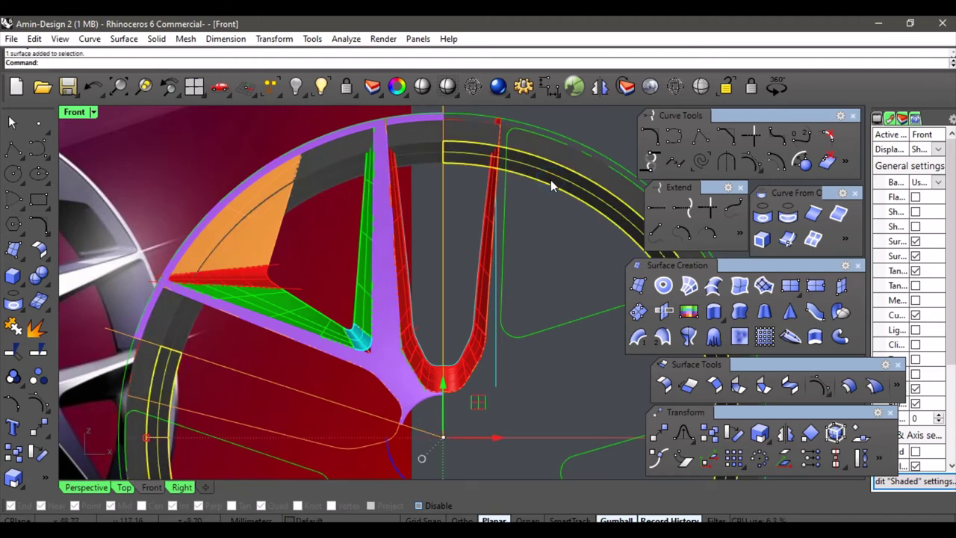
pyautogui.click(551, 162)
pyautogui.press('Delete')
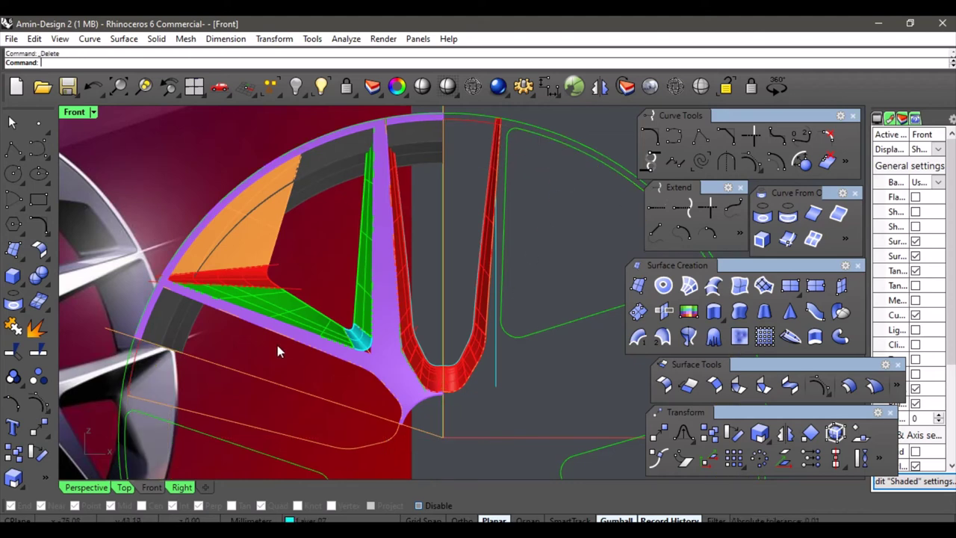
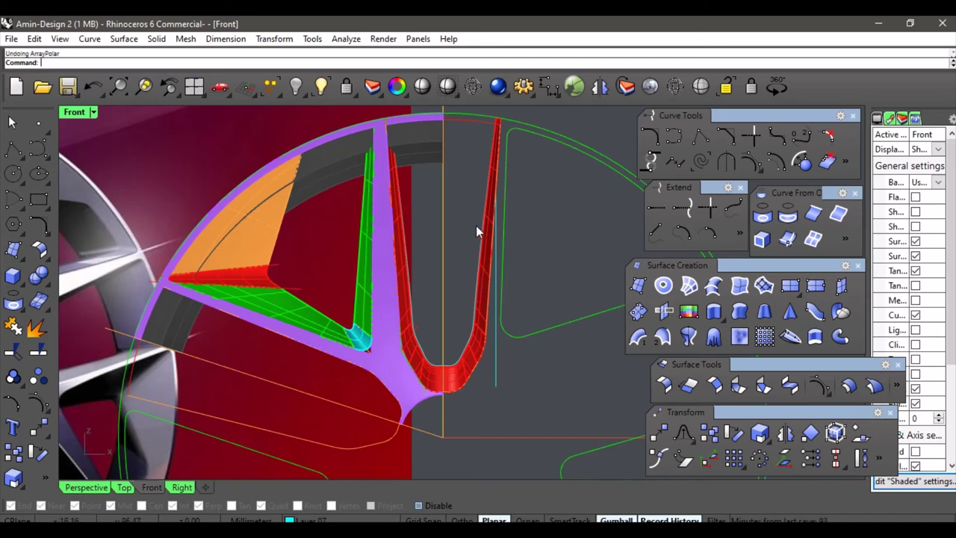
# - Examine the trimmed outer and inner bands of the dark rim in the front view, selecting each one to check its extent
pyautogui.scroll(2, 364, 223)
pyautogui.moveTo(363, 223); pyautogui.dragTo(453, 202, button='right')
pyautogui.click(410, 142)
pyautogui.scroll(-1, 425, 135)
pyautogui.moveTo(425, 134); pyautogui.dragTo(412, 160, button='right')
pyautogui.scroll(-1, 237, 311)
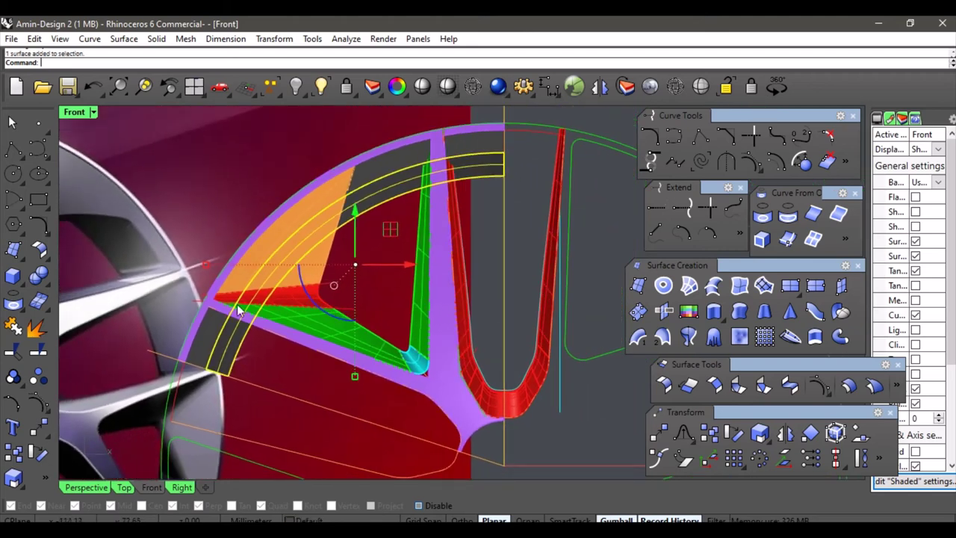
pyautogui.click(210, 332)
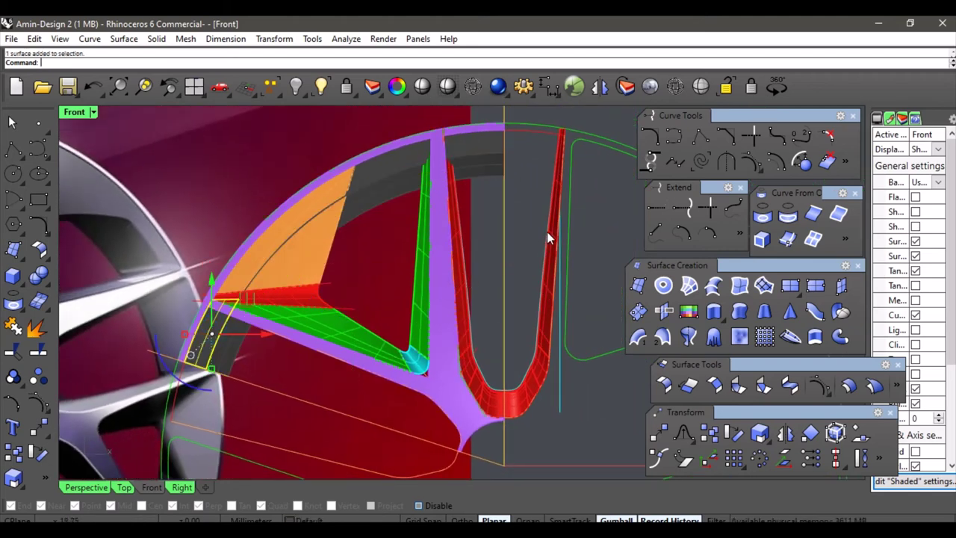
pyautogui.scroll(3, 487, 243)
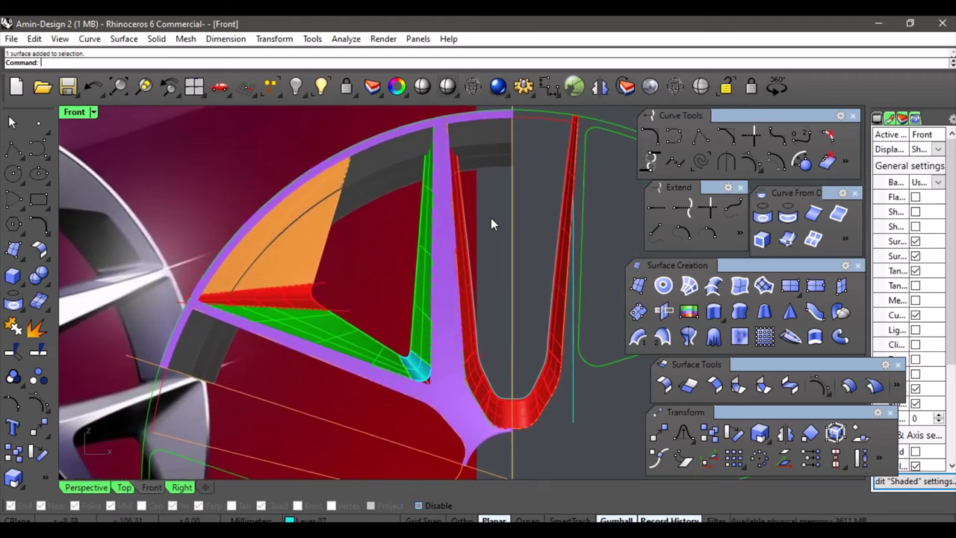
pyautogui.scroll(-2, 511, 230)
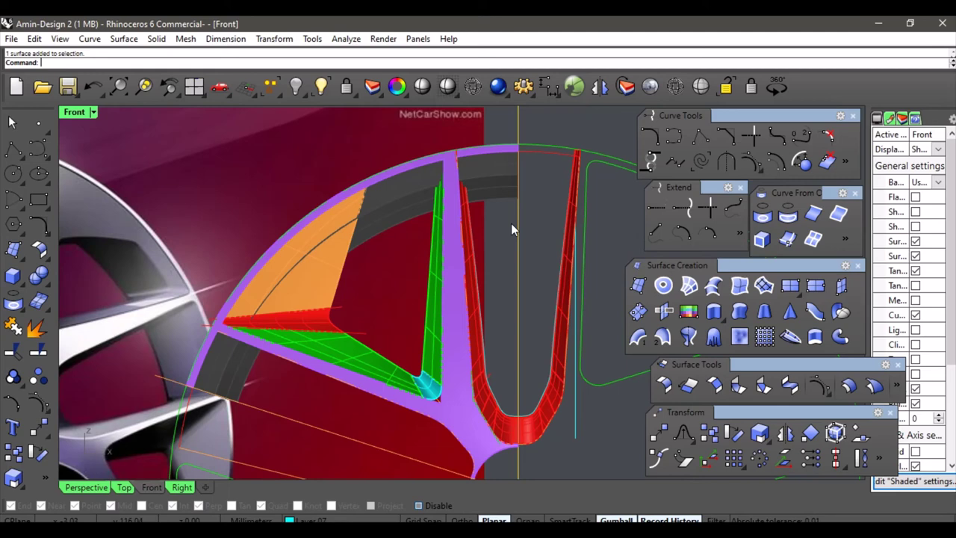
pyautogui.scroll(1, 527, 261)
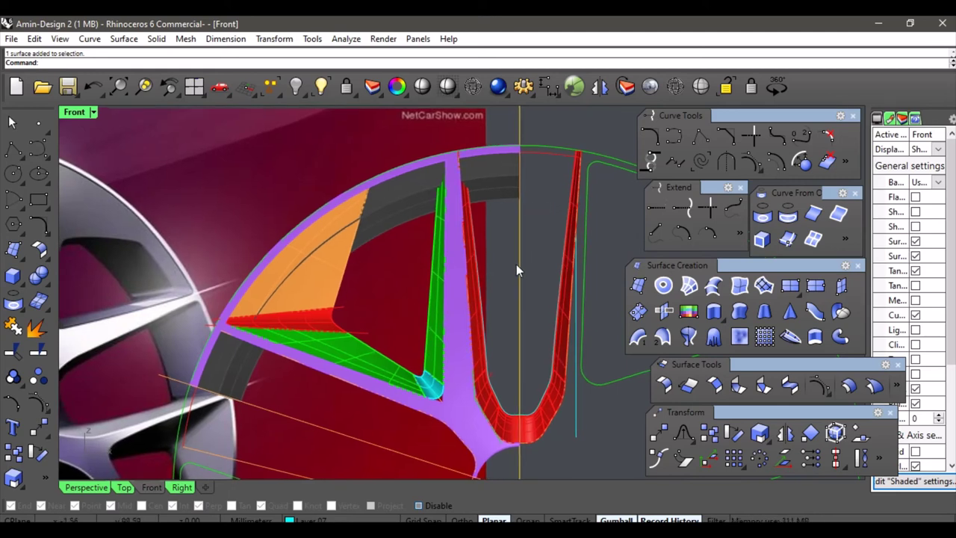
# - Try a 3 mm radius fillet between the two trimmed dark inner rim surfaces with extending and trimming on
pyautogui.scroll(3, 523, 261)
pyautogui.click(664, 384)
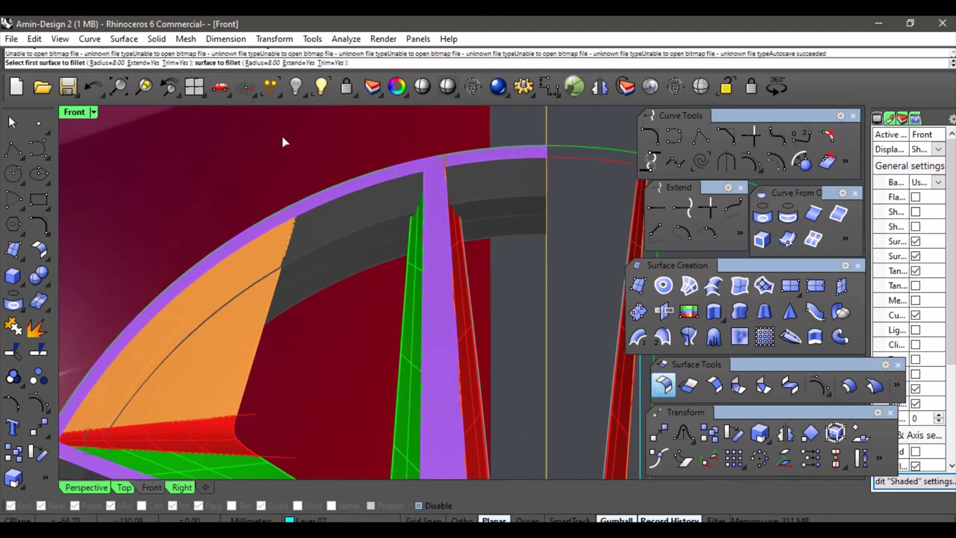
pyautogui.click(107, 63)
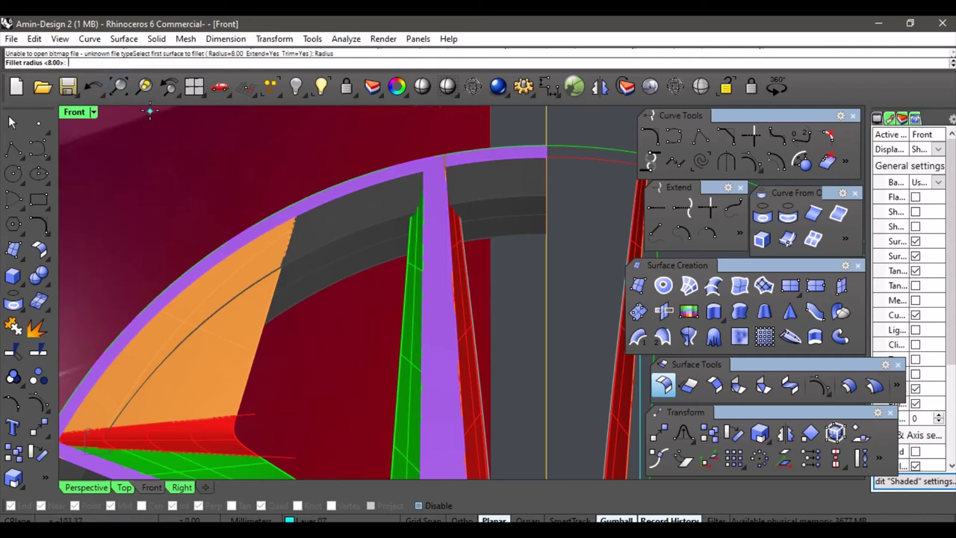
pyautogui.click(495, 182)
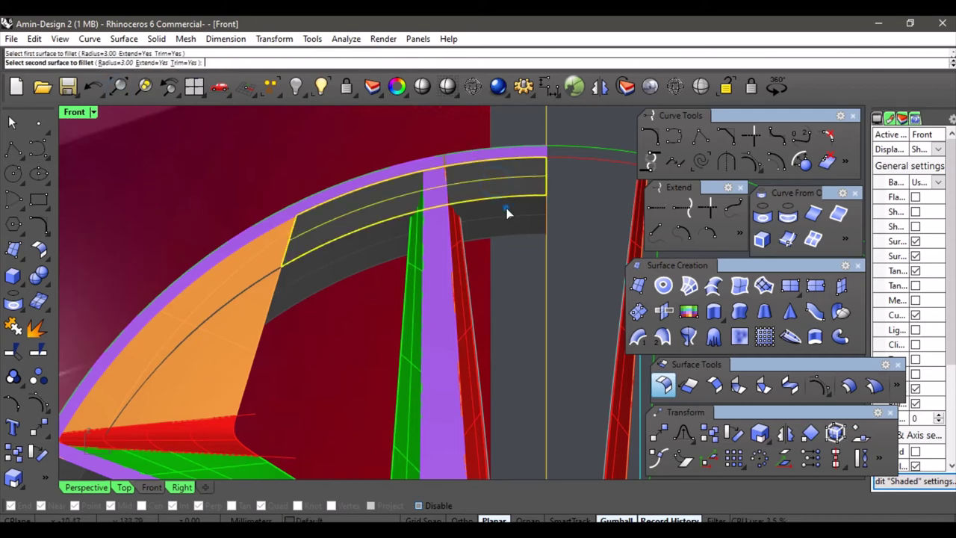
pyautogui.click(464, 243)
pyautogui.scroll(-1, 492, 199)
pyautogui.scroll(-2, 492, 199)
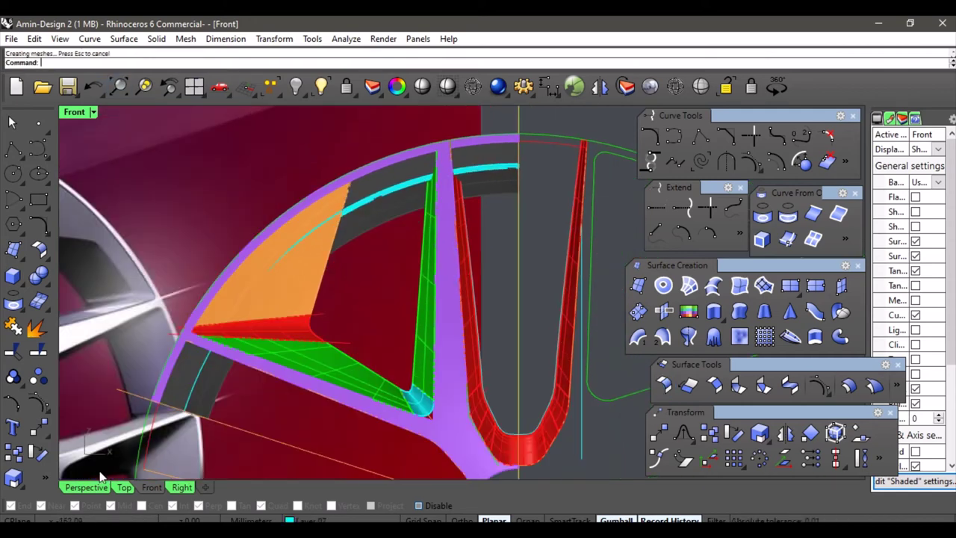
# - Inspect the cyan rim fillet in perspective where it runs past the orange surface and the spoke sides
pyautogui.click(100, 487)
pyautogui.moveTo(402, 263); pyautogui.dragTo(532, 232, button='right')
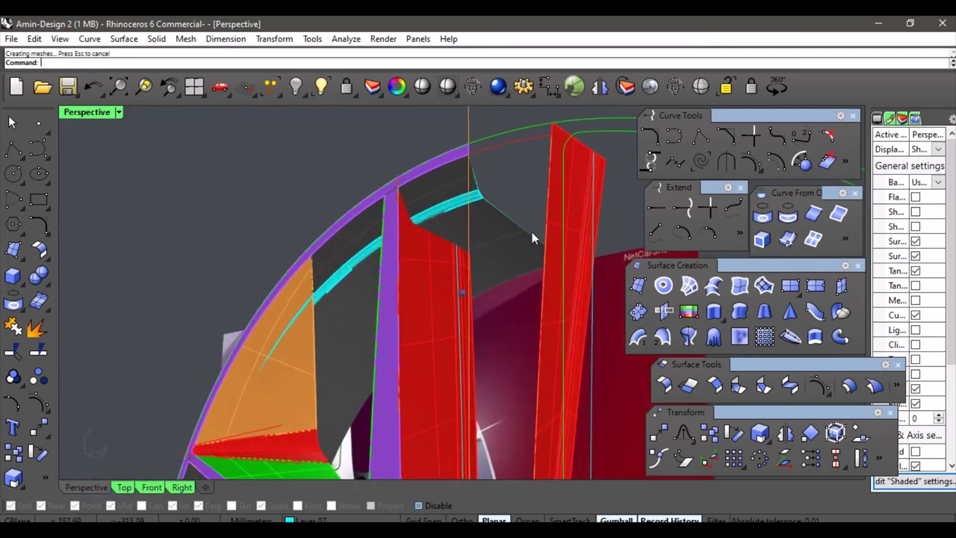
pyautogui.scroll(5, 481, 209)
pyautogui.scroll(6, 485, 210)
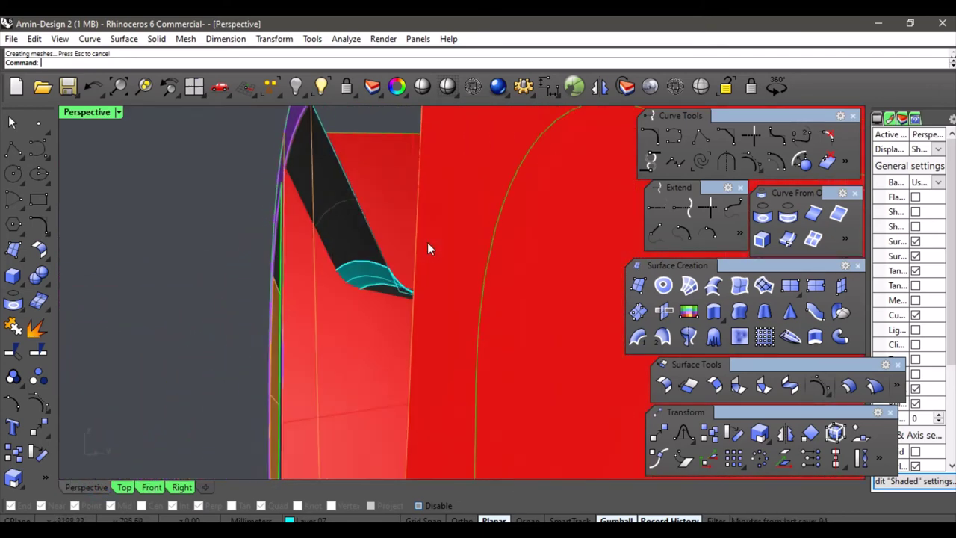
pyautogui.scroll(6, 424, 248)
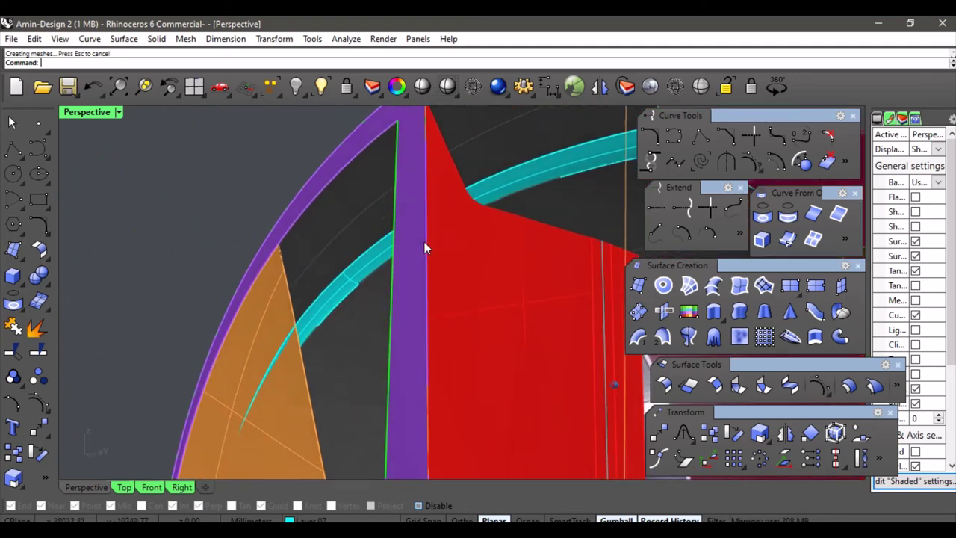
pyautogui.scroll(2, 398, 256)
pyautogui.click(396, 268)
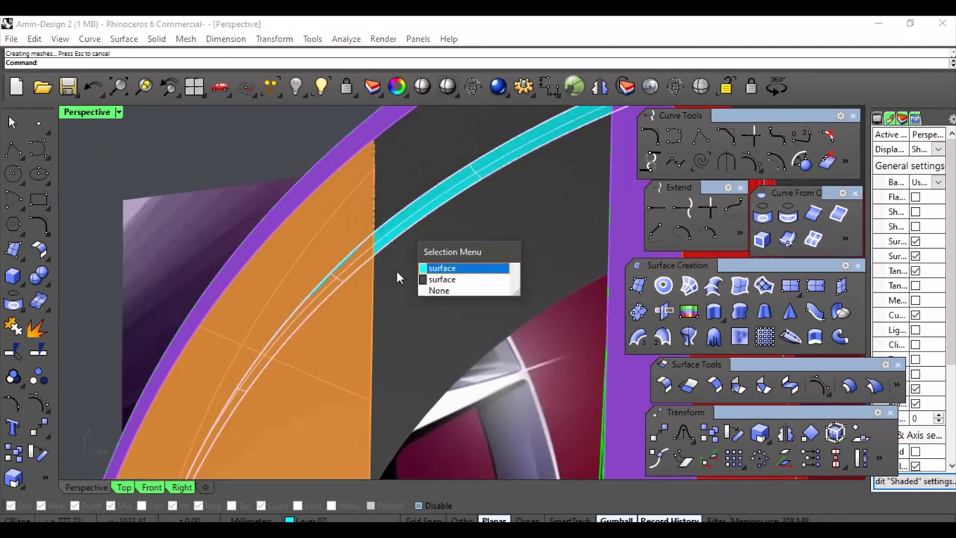
pyautogui.click(446, 269)
pyautogui.scroll(-8, 445, 234)
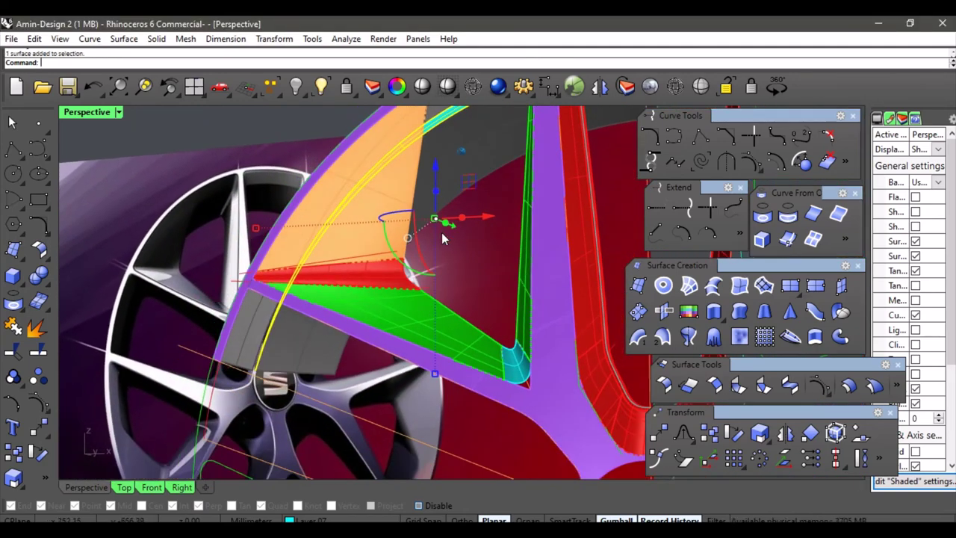
pyautogui.moveTo(435, 246); pyautogui.dragTo(297, 236, button='right')
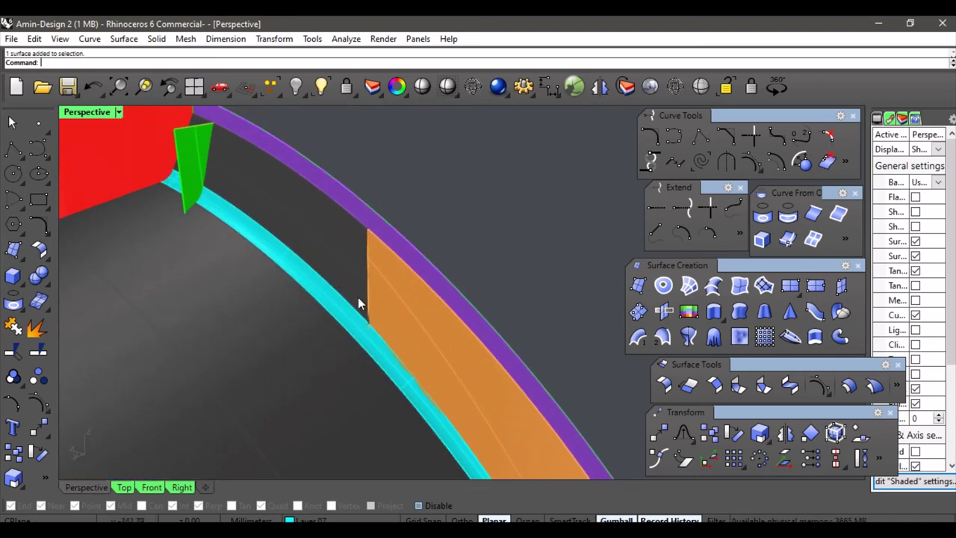
# - Check the fillet's overlap with the orange surface from behind, and undo the 3 mm rim fillet
pyautogui.click(344, 283)
pyautogui.press('Delete')
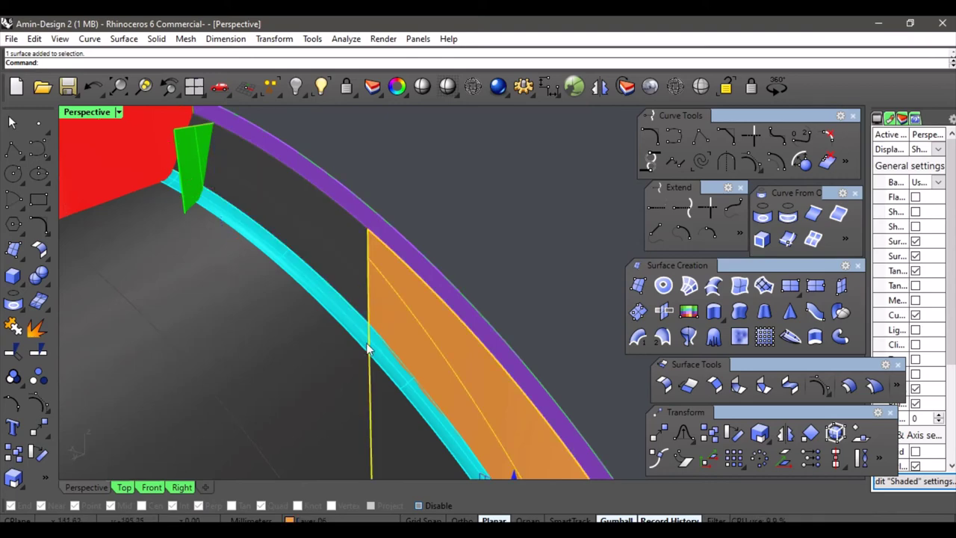
pyautogui.click(375, 336)
pyautogui.click(462, 237)
pyautogui.moveTo(461, 236); pyautogui.dragTo(418, 250, button='right')
pyautogui.click(93, 87)
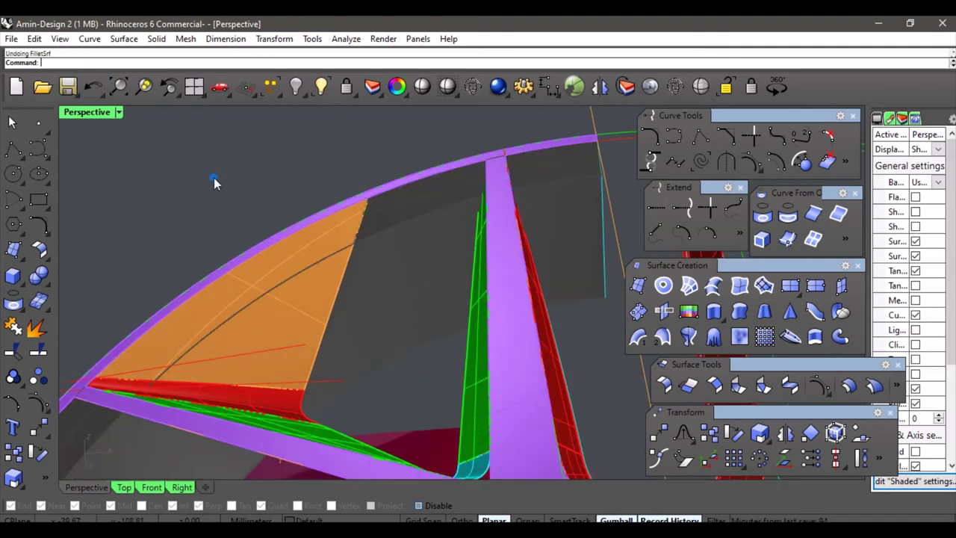
pyautogui.moveTo(214, 178); pyautogui.dragTo(611, 345, button='right')
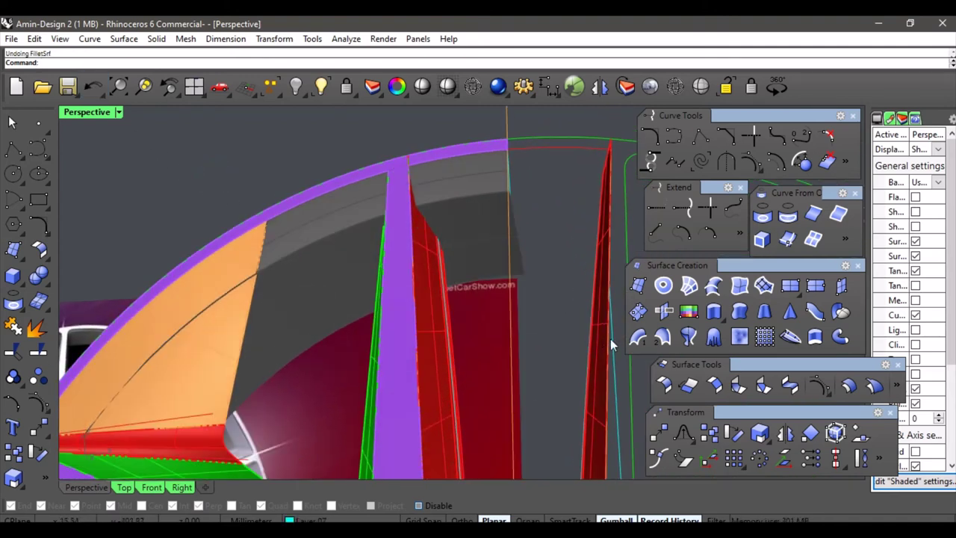
pyautogui.click(838, 342)
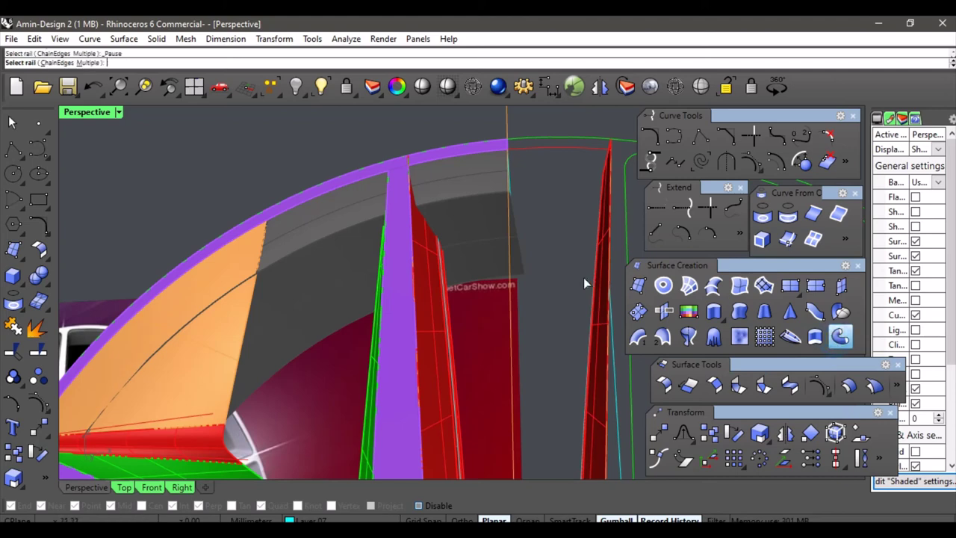
pyautogui.moveTo(583, 277); pyautogui.dragTo(455, 227, button='right')
pyautogui.click(456, 223)
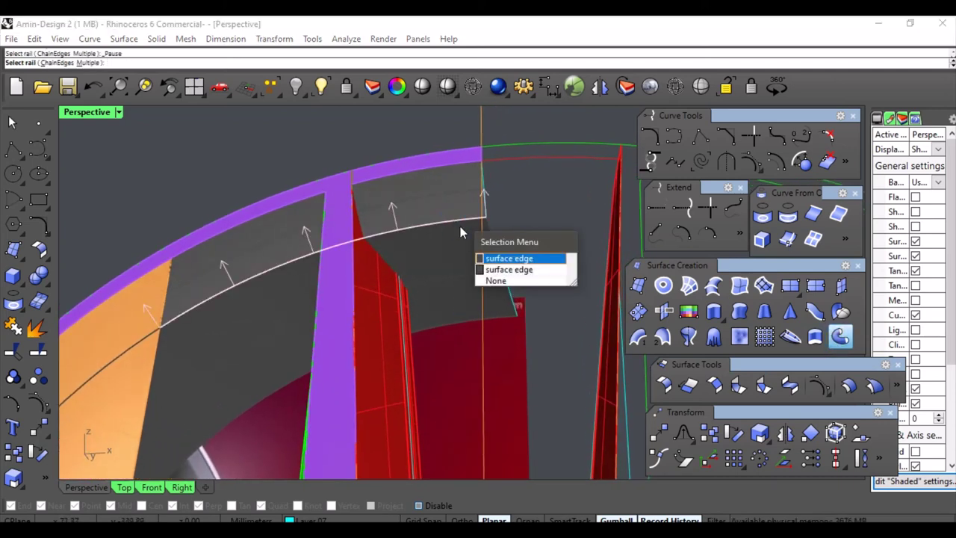
pyautogui.press('Escape')
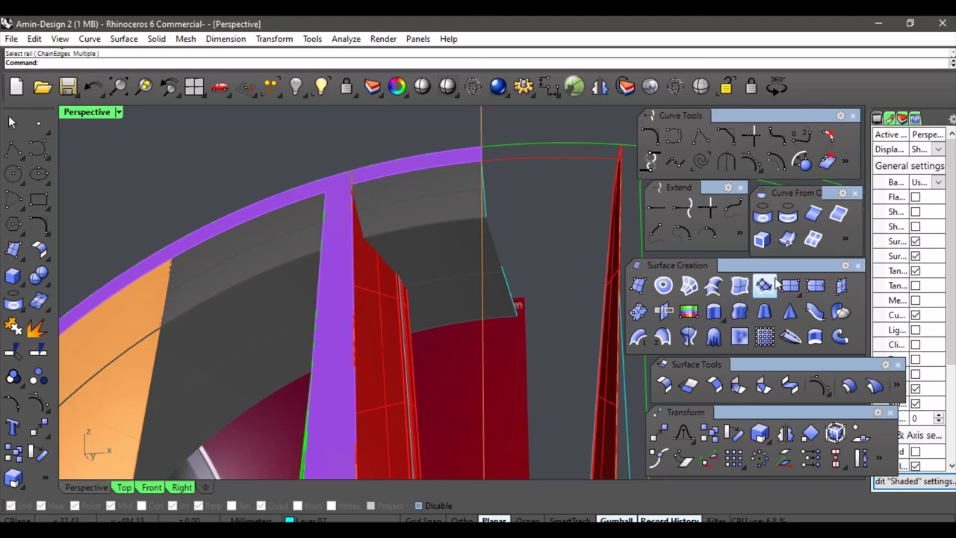
# - Duplicate the edge shared by the two dark inner rim surfaces as a curve on the current layer
pyautogui.click(435, 227)
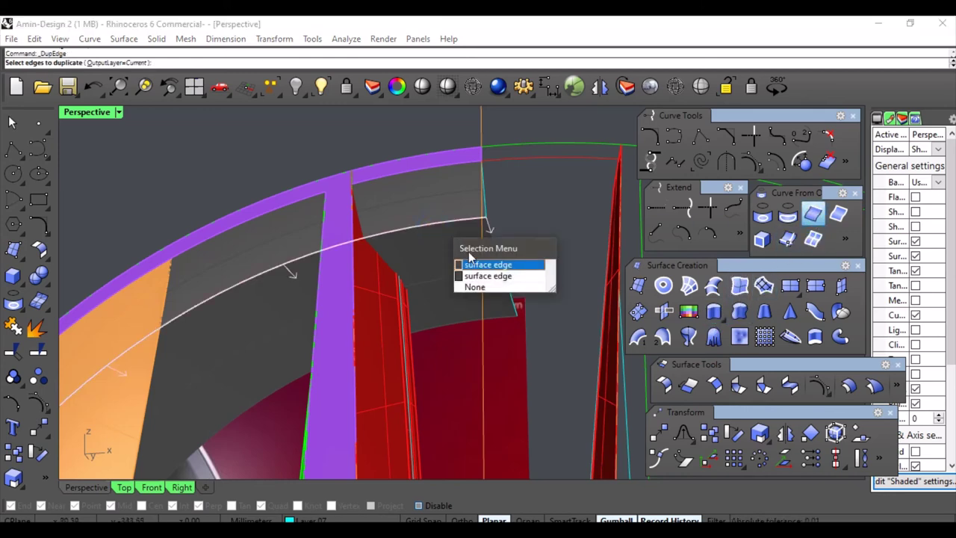
pyautogui.click(480, 263)
pyautogui.scroll(-7, 481, 249)
pyautogui.moveTo(481, 249); pyautogui.dragTo(460, 262, button='right')
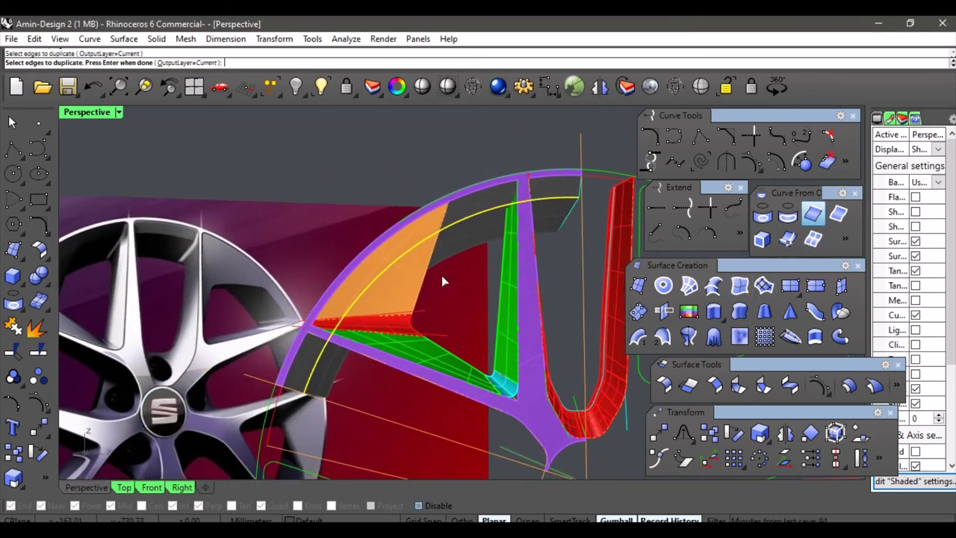
pyautogui.press('Return')
pyautogui.moveTo(403, 187); pyautogui.dragTo(428, 335, button='right')
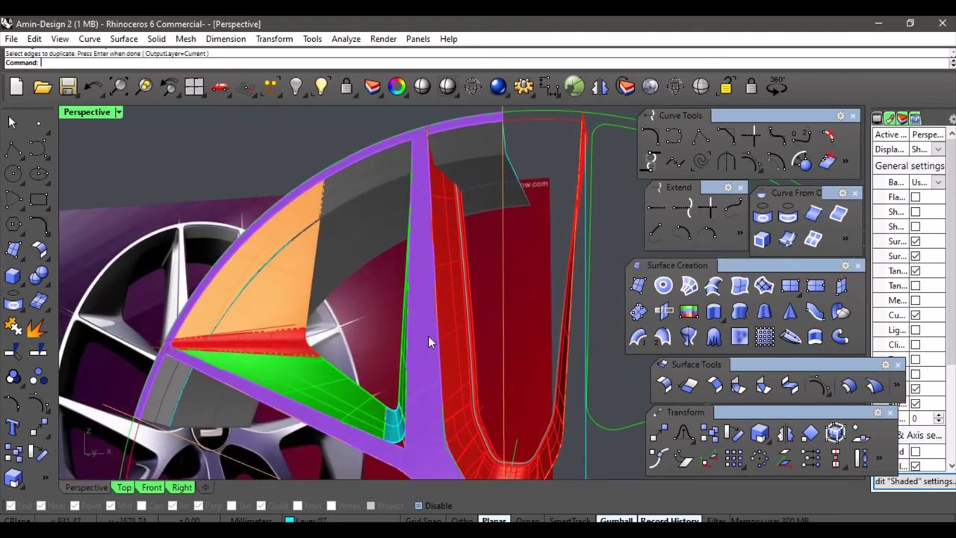
# - Create a pipe with a 1.5 mm start and end radius along the duplicated inner rim edge curve
pyautogui.click(499, 164)
pyautogui.click(527, 192)
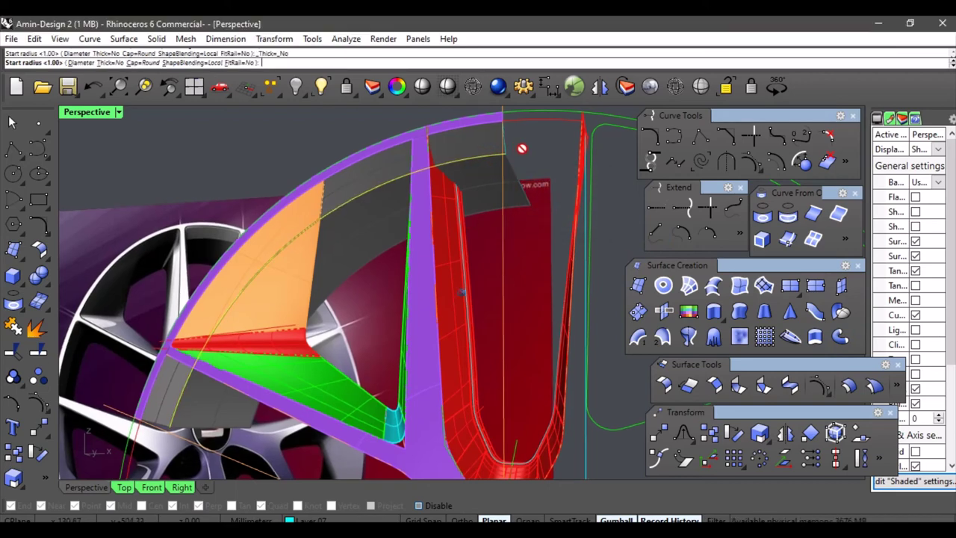
pyautogui.moveTo(522, 149); pyautogui.dragTo(465, 170, button='right')
pyautogui.moveTo(265, 336); pyautogui.dragTo(243, 409, button='right')
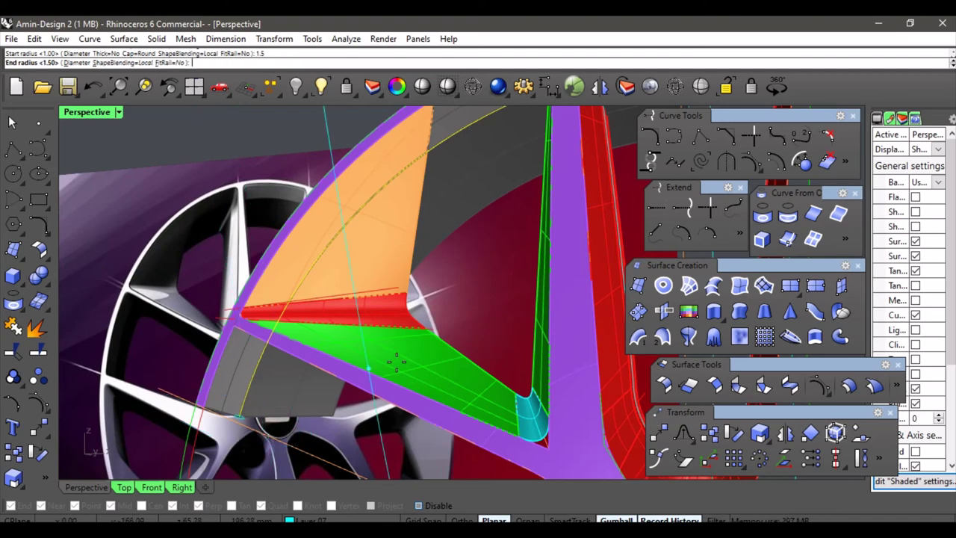
pyautogui.press('Return')
pyautogui.moveTo(426, 299); pyautogui.dragTo(575, 173, button='right')
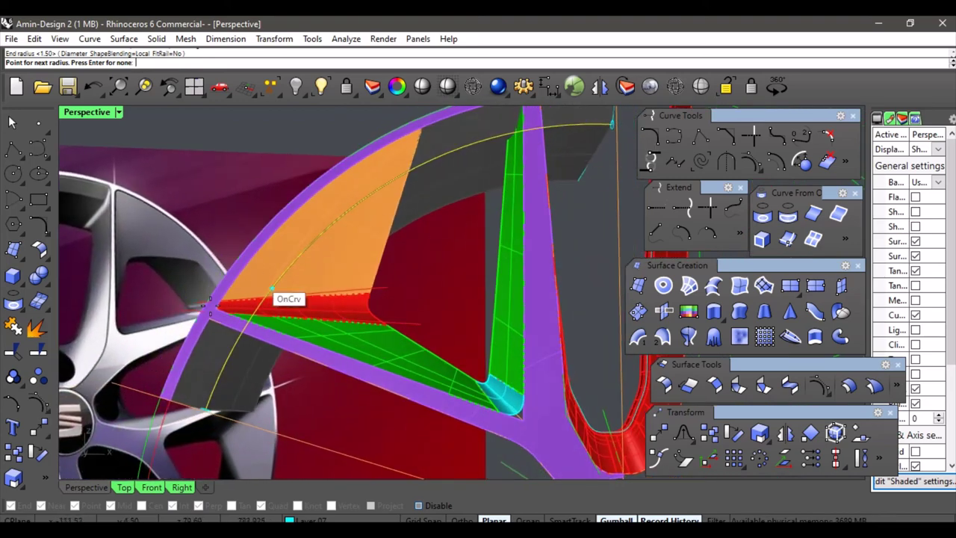
pyautogui.moveTo(251, 317); pyautogui.dragTo(582, 216, button='right')
pyautogui.moveTo(230, 407); pyautogui.dragTo(104, 312, button='right')
pyautogui.press('Return')
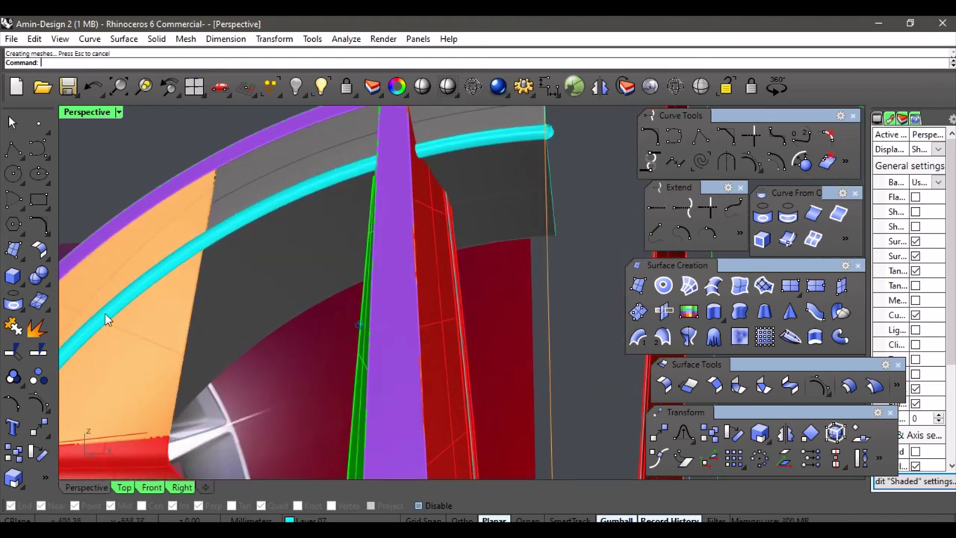
# - Split the two dark inner rim surfaces with the pipe, and hide the pipe
pyautogui.click(265, 173)
pyautogui.click(279, 225)
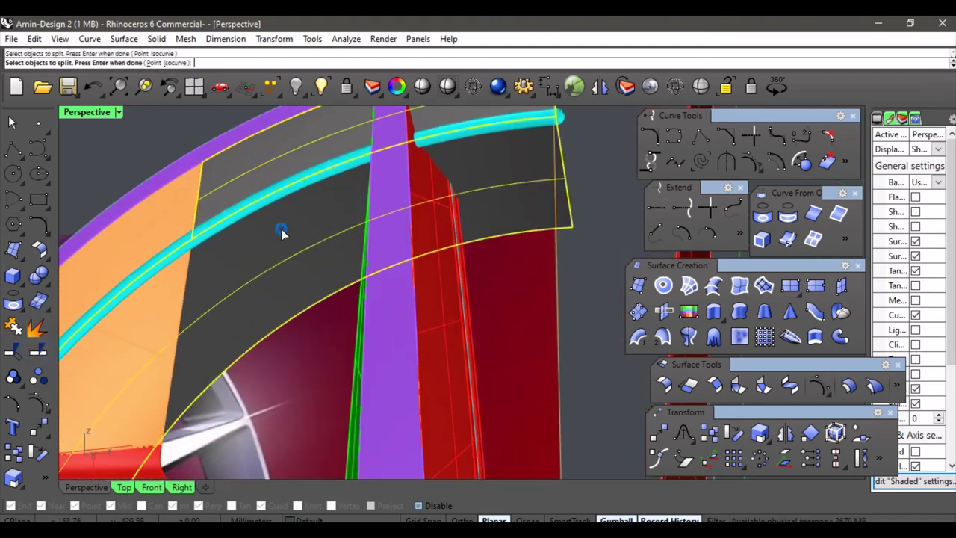
pyautogui.moveTo(280, 225); pyautogui.dragTo(320, 354, button='right')
pyautogui.press('Return')
pyautogui.click(264, 351)
pyautogui.press('Return')
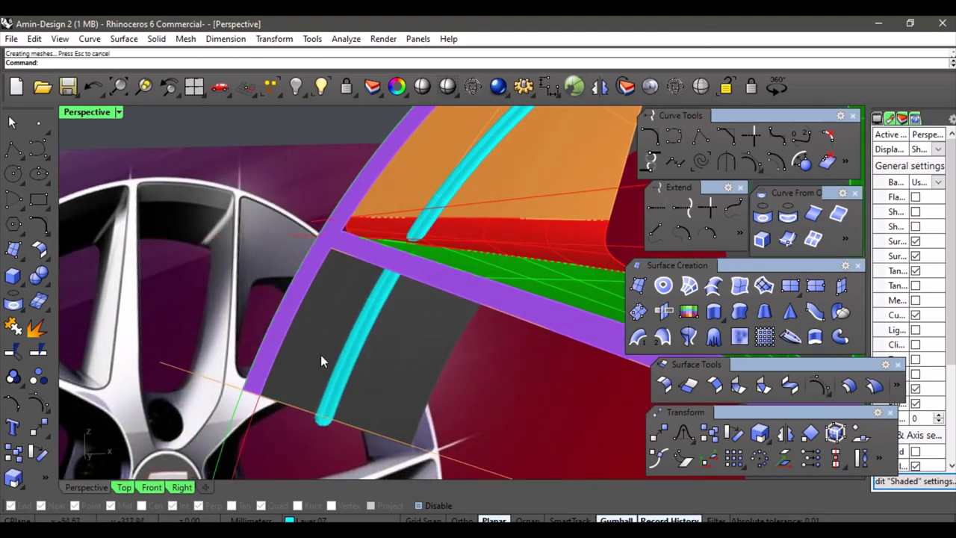
pyautogui.click(348, 360)
pyautogui.click(297, 87)
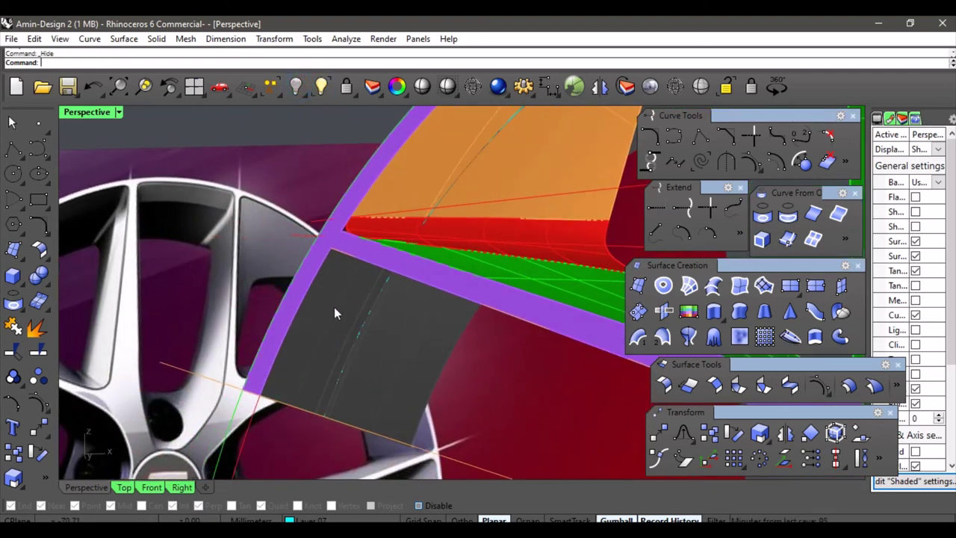
# - Delete the two narrow split strips along the shared edge in the lower dark rim section below the diagonal spoke
pyautogui.scroll(5, 342, 343)
pyautogui.scroll(-2, 331, 349)
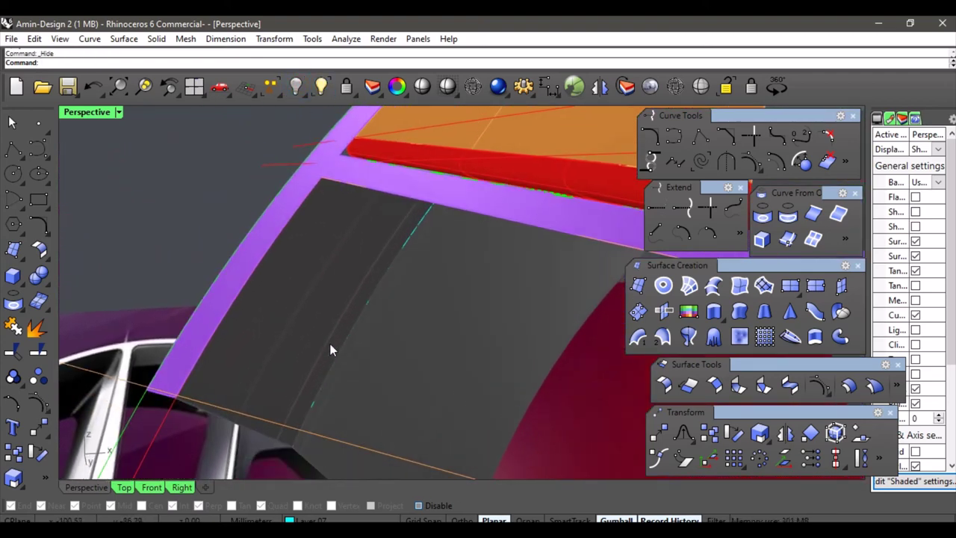
pyautogui.click(334, 351)
pyautogui.press('Delete')
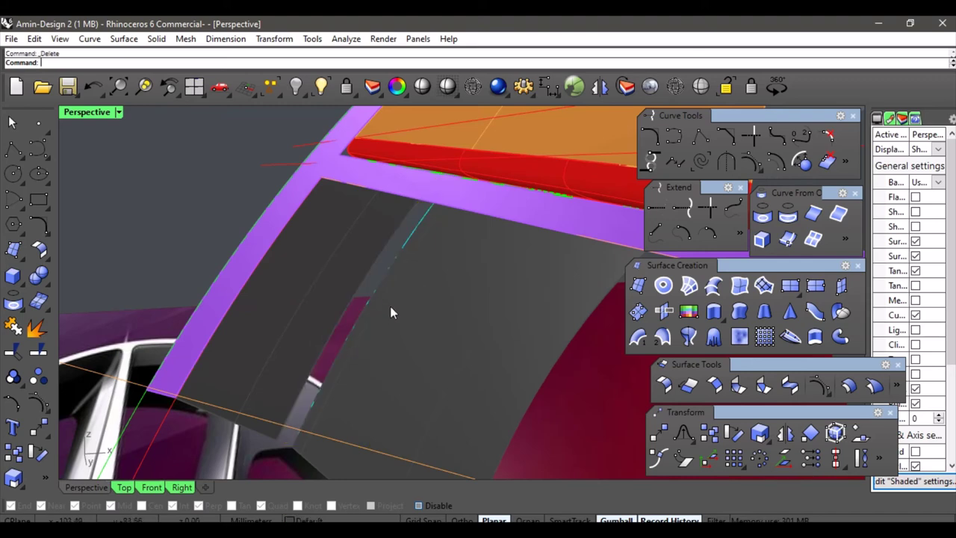
pyautogui.click(383, 296)
pyautogui.click(422, 334)
pyautogui.press('Delete')
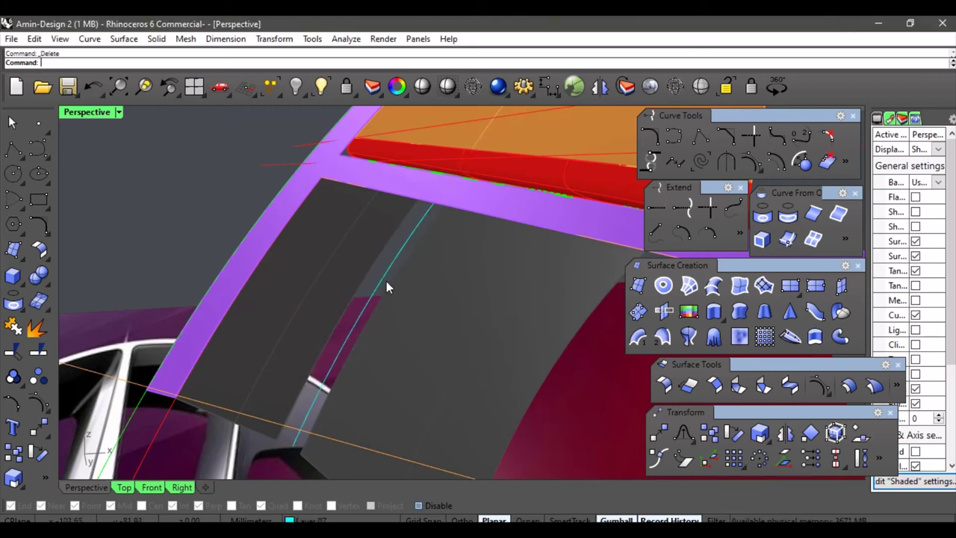
# - Delete the two narrow split strips along the shared edge in the upper dark rim section behind the vertical spoke
pyautogui.moveTo(383, 280)
pyautogui.mouseDown(button='right')
pyautogui.moveTo(454, 286)
pyautogui.moveTo(501, 241)
pyautogui.moveTo(472, 219)
pyautogui.moveTo(487, 306)
pyautogui.moveTo(457, 291)
pyautogui.moveTo(474, 277)
pyautogui.moveTo(375, 277)
pyautogui.mouseUp(button='right')
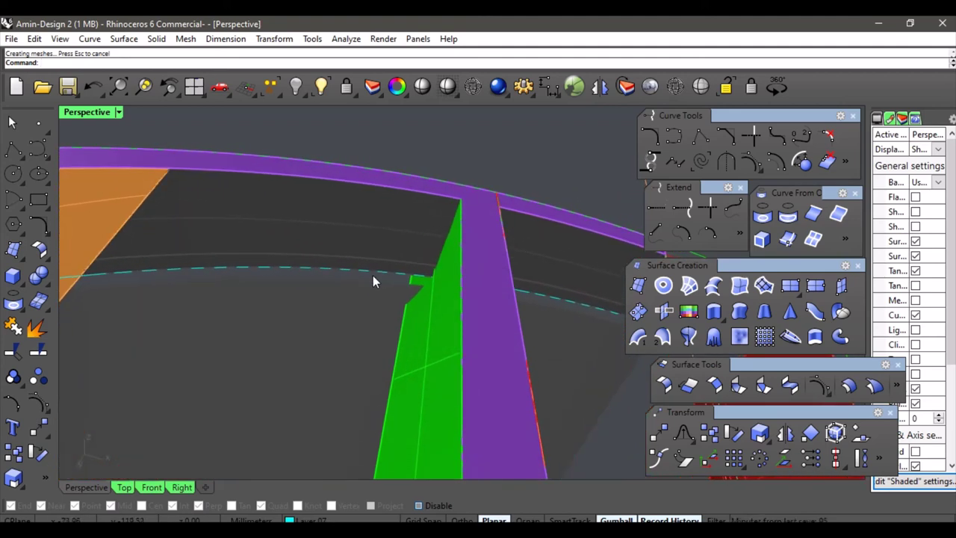
pyautogui.click(372, 282)
pyautogui.click(381, 265)
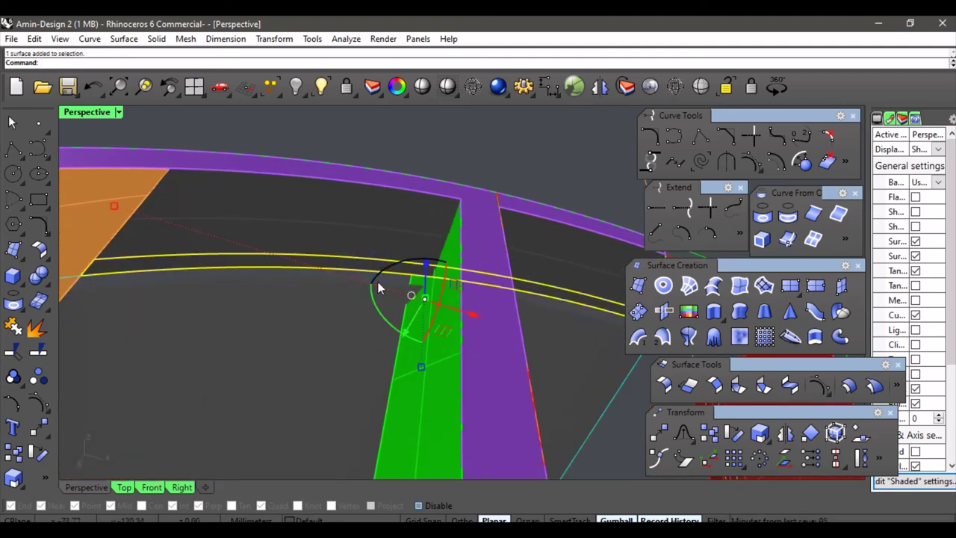
pyautogui.press('Delete')
# - Make Layer 04 current and start a surface blend between the two facing gap edges of the upper dark rim section
pyautogui.moveTo(347, 268); pyautogui.dragTo(376, 356, button='right')
pyautogui.click(322, 521)
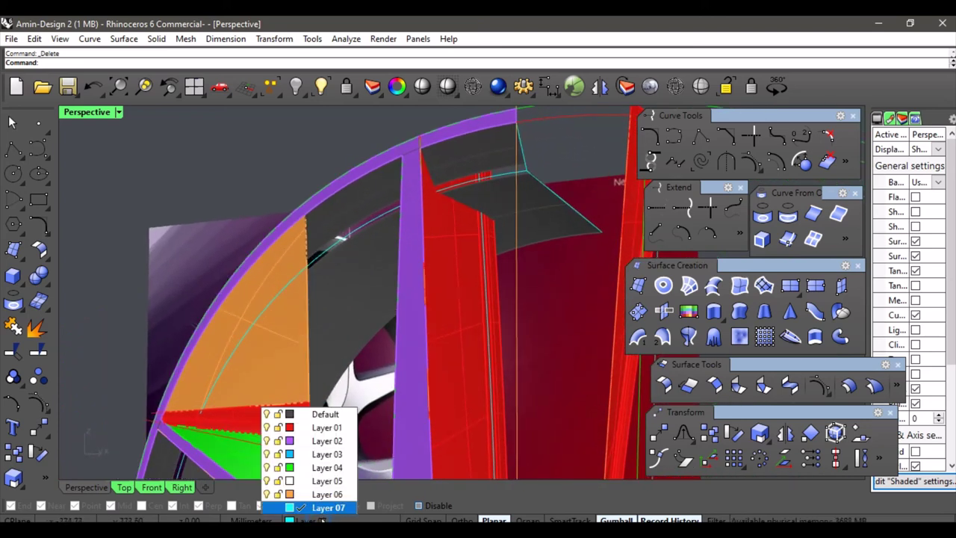
pyautogui.click(323, 467)
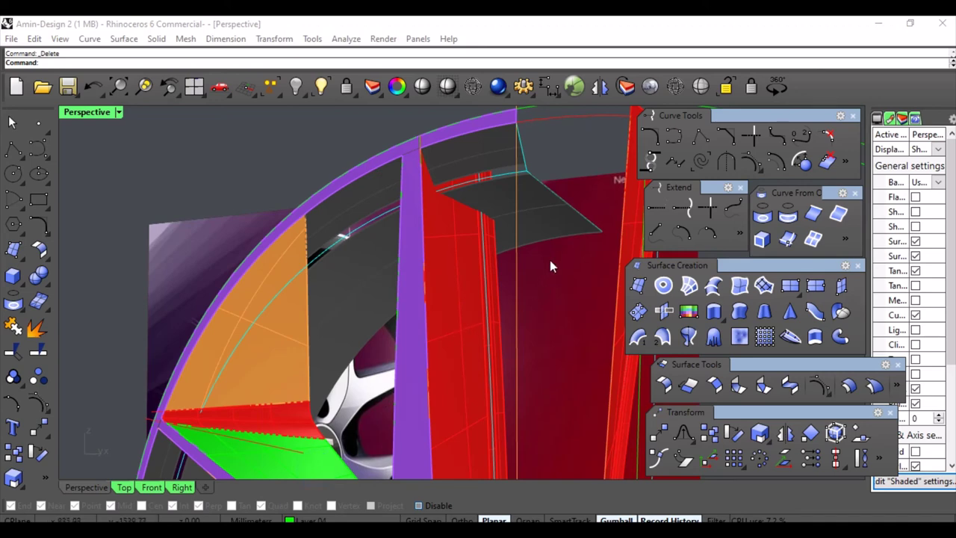
pyautogui.scroll(5, 550, 258)
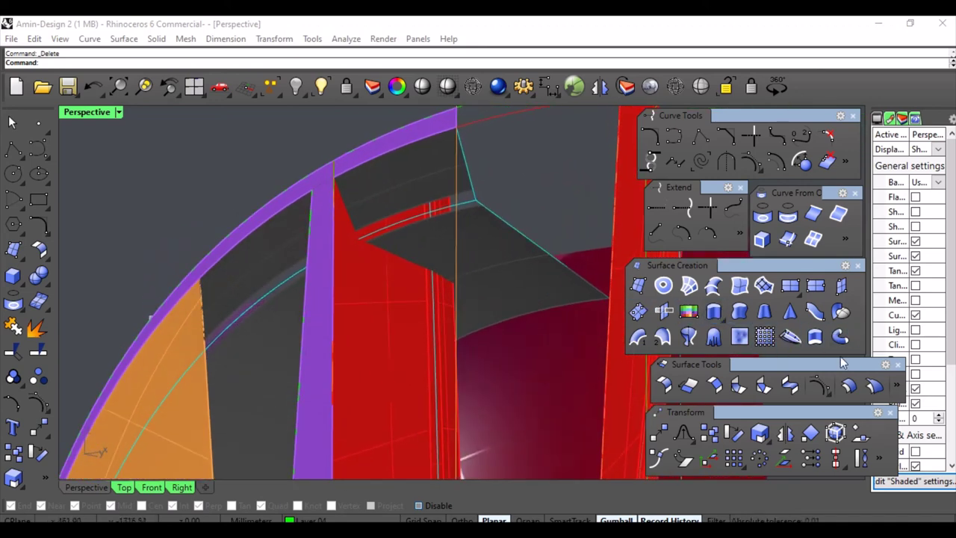
pyautogui.click(427, 203)
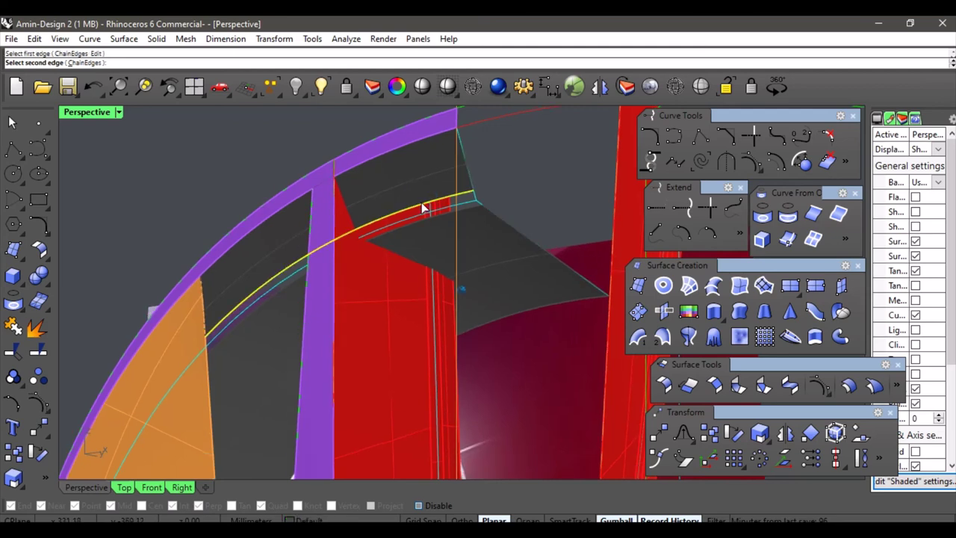
pyautogui.moveTo(427, 203); pyautogui.dragTo(422, 207, button='right')
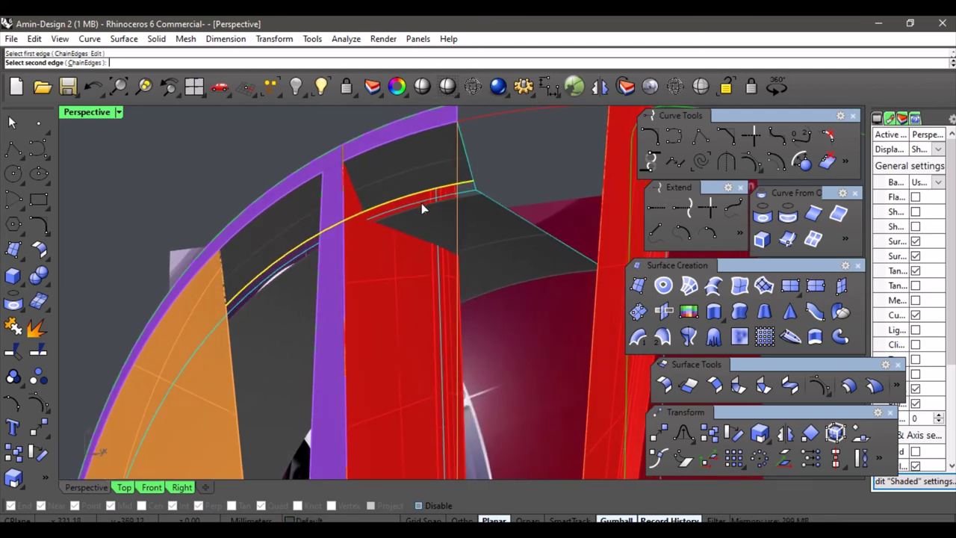
pyautogui.click(422, 207)
pyautogui.moveTo(495, 221); pyautogui.dragTo(447, 247, button='right')
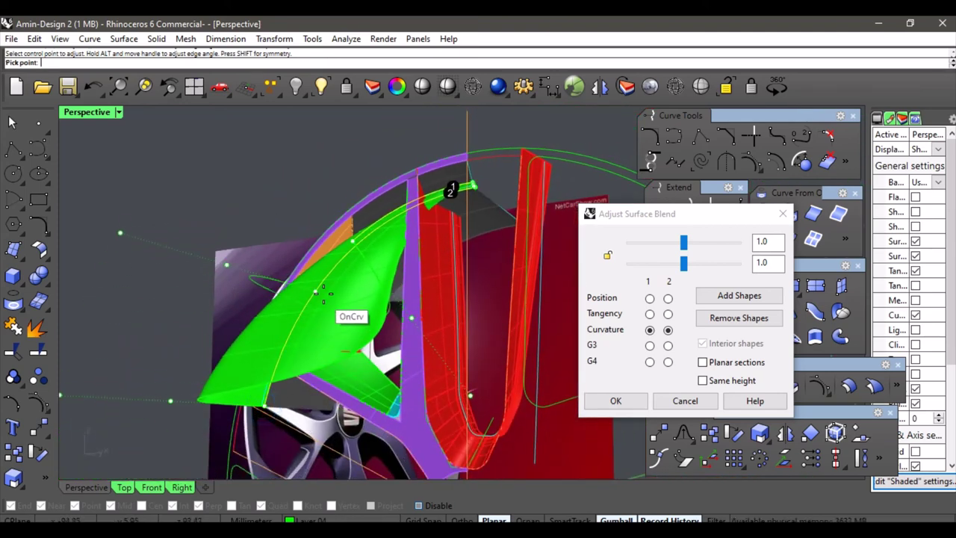
# - Reposition the blend's stretched end handle close to the gap end at the orange surface
pyautogui.moveTo(322, 294); pyautogui.dragTo(270, 204, button='right')
pyautogui.click(269, 205)
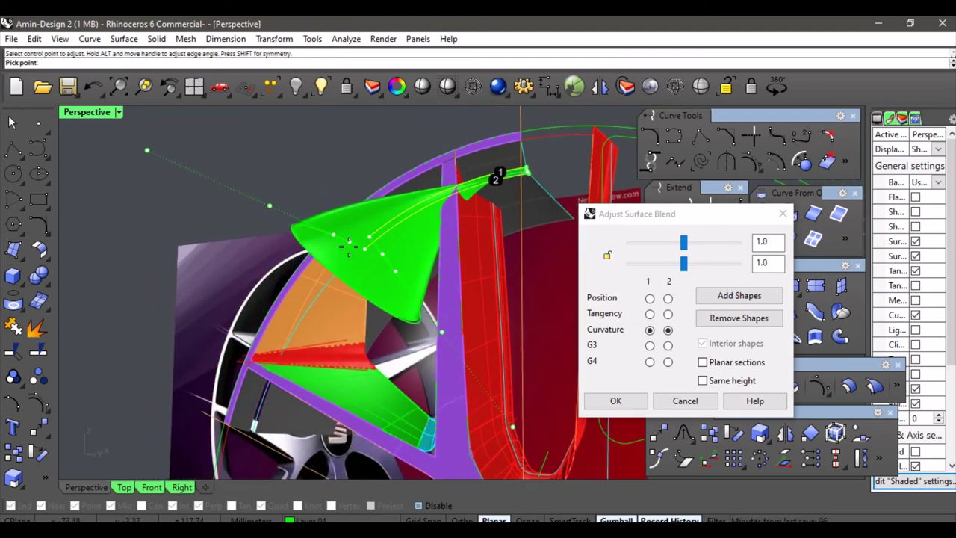
pyautogui.click(356, 253)
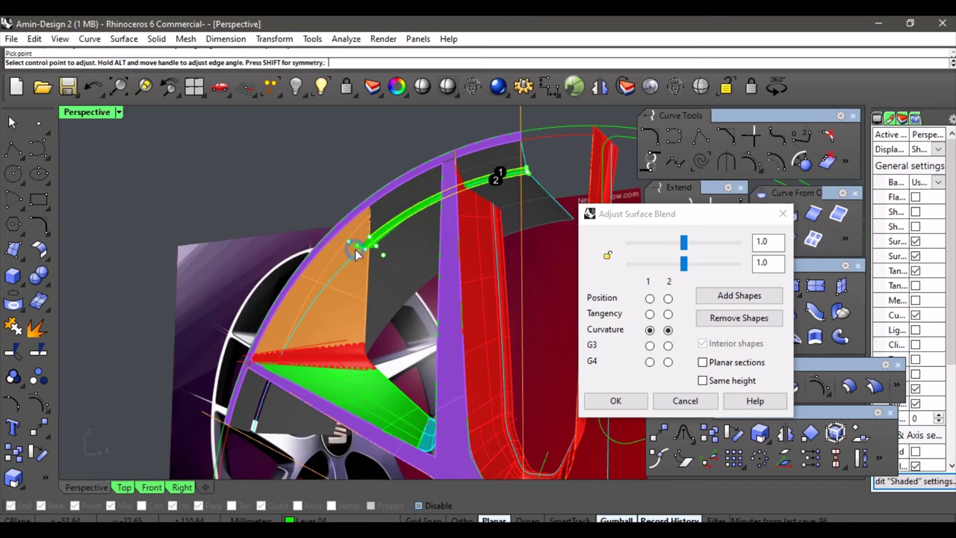
# - In the Front view, pull in the blend's overshooting end handle and slide its edge 2 end toward the orange surface's boundary
pyautogui.click(150, 488)
pyautogui.scroll(6, 367, 281)
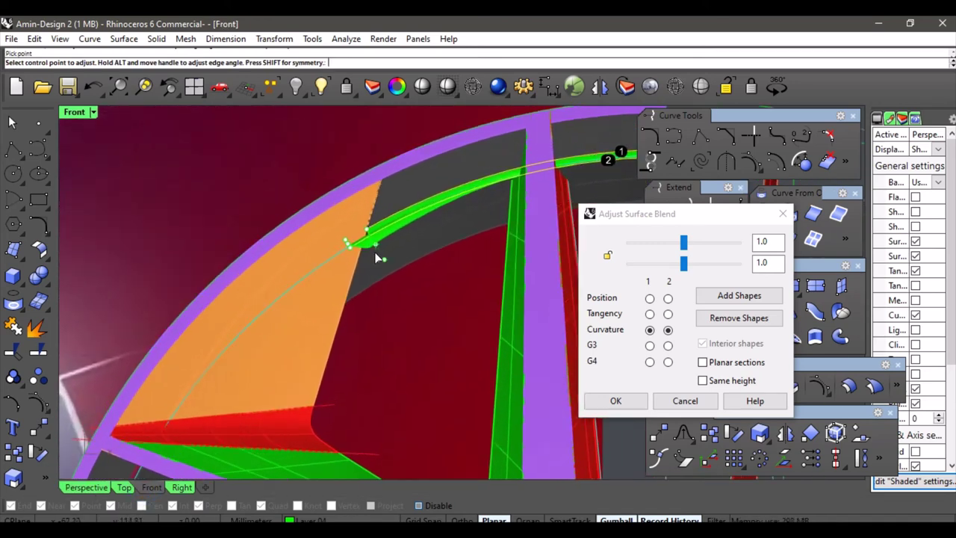
pyautogui.scroll(4, 374, 274)
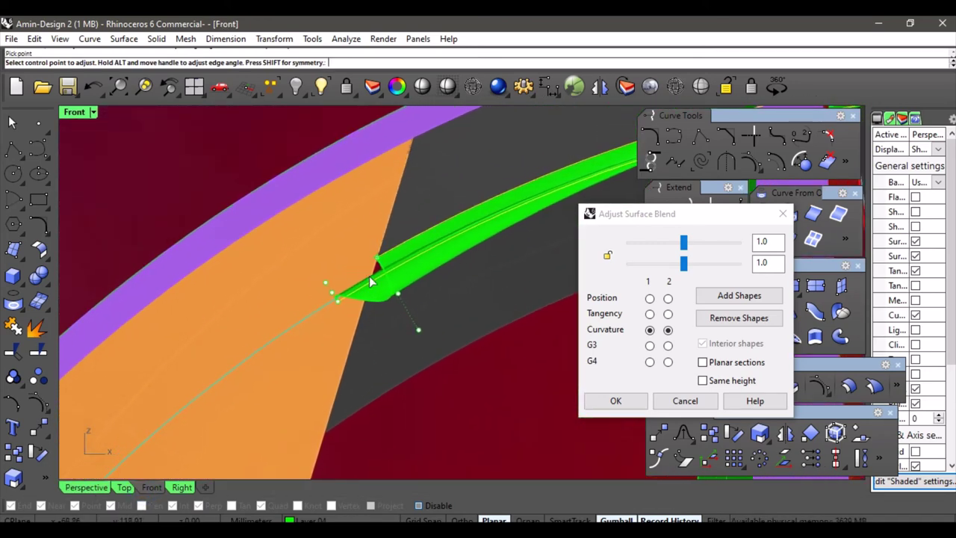
pyautogui.click(416, 327)
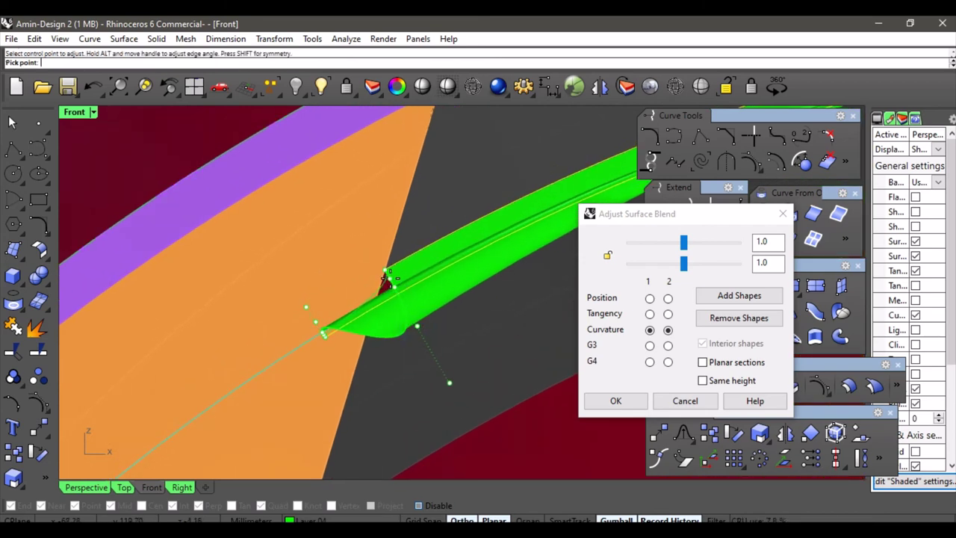
pyautogui.click(388, 277)
pyautogui.click(326, 336)
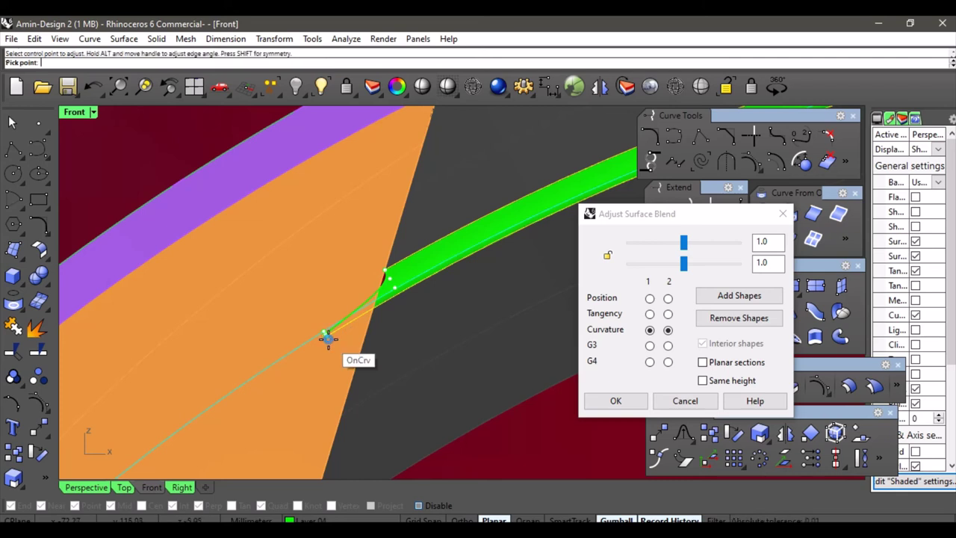
pyautogui.click(370, 315)
# - Place the blend's edge 2 end point on the orange surface's boundary and line up its handles along that boundary
pyautogui.scroll(5, 370, 310)
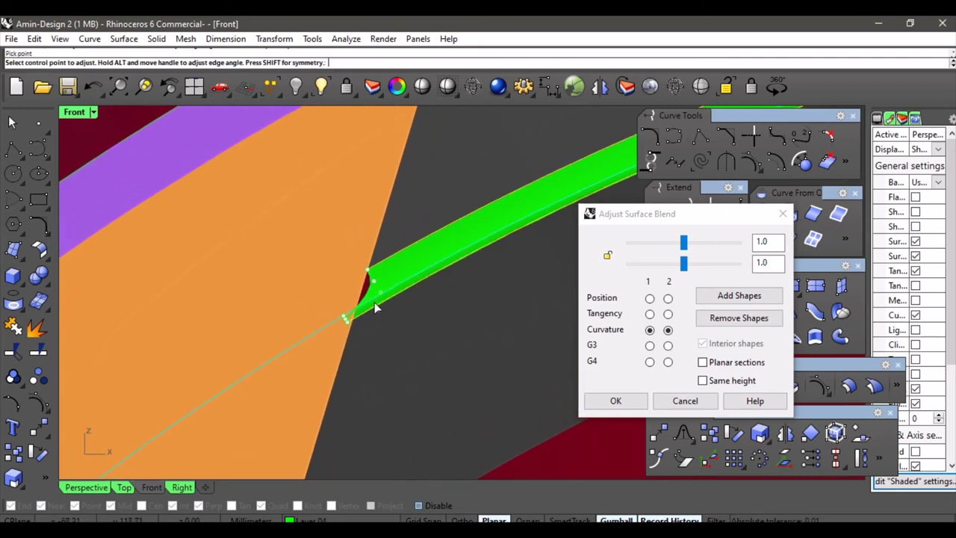
pyautogui.scroll(1, 357, 315)
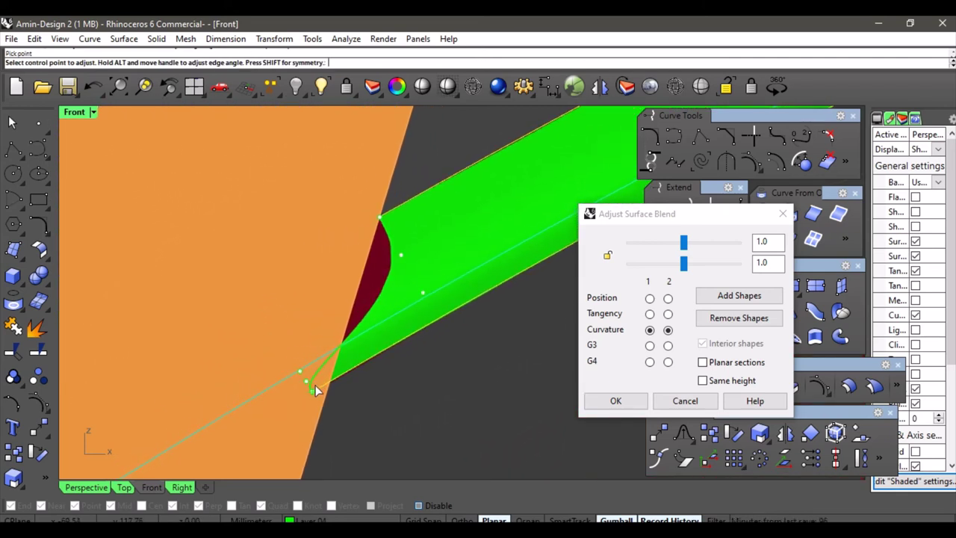
pyautogui.click(312, 387)
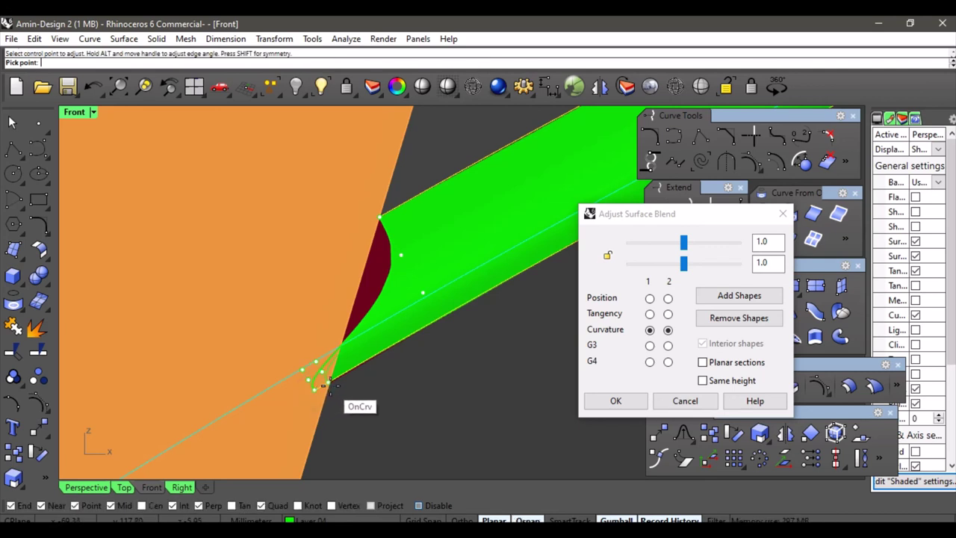
pyautogui.click(336, 382)
pyautogui.moveTo(331, 380); pyautogui.dragTo(323, 368)
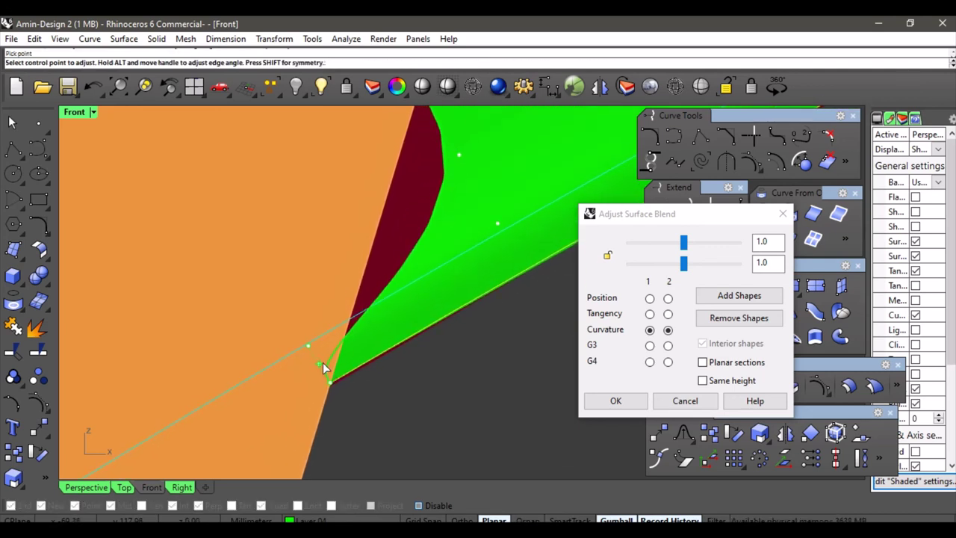
pyautogui.click(322, 364)
pyautogui.click(324, 359)
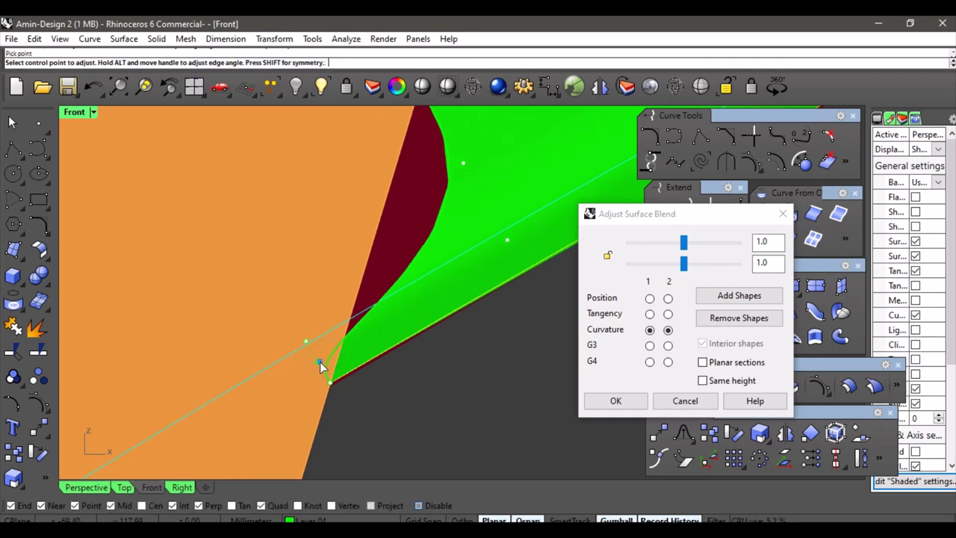
pyautogui.click(322, 364)
pyautogui.click(337, 349)
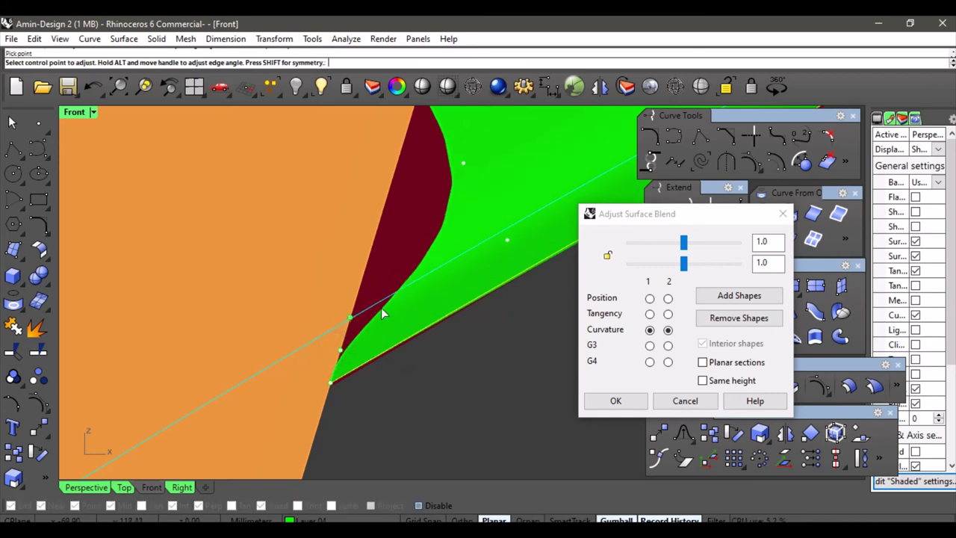
# - Align the blend's edge 1 handles with the orange surface's boundary, and check the whole blend strip in front and perspective
pyautogui.scroll(-1, 407, 217)
pyautogui.moveTo(415, 195); pyautogui.dragTo(400, 304, button='right')
pyautogui.click(441, 279)
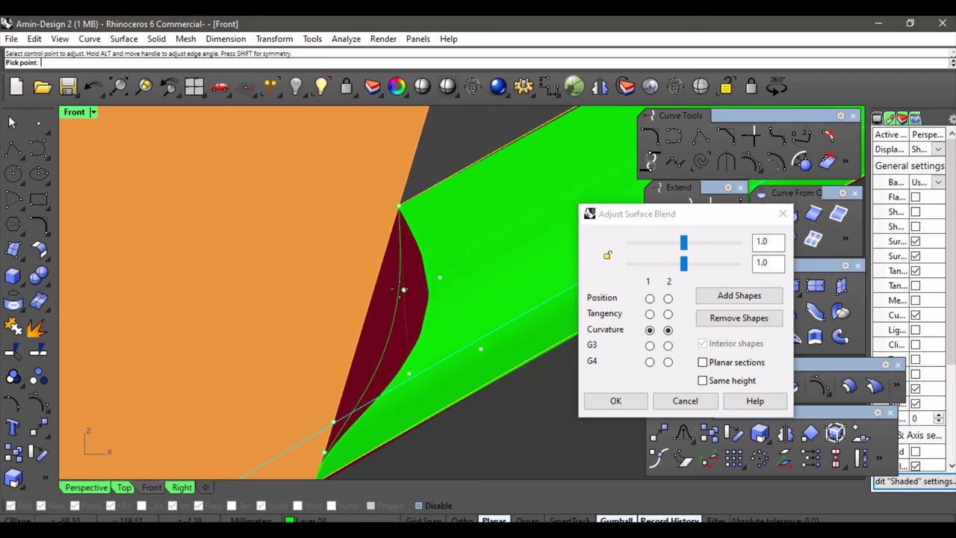
pyautogui.click(368, 294)
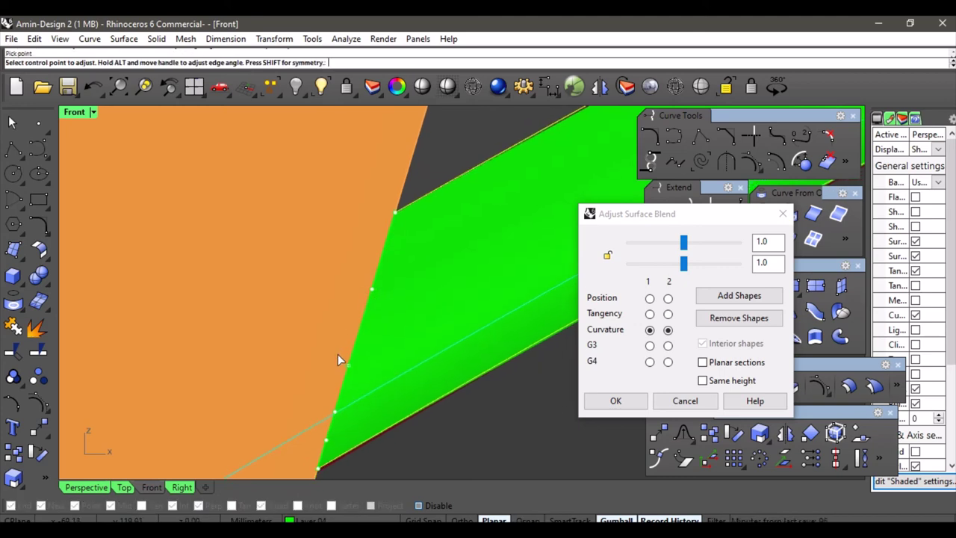
pyautogui.scroll(-5, 339, 366)
pyautogui.scroll(-8, 347, 401)
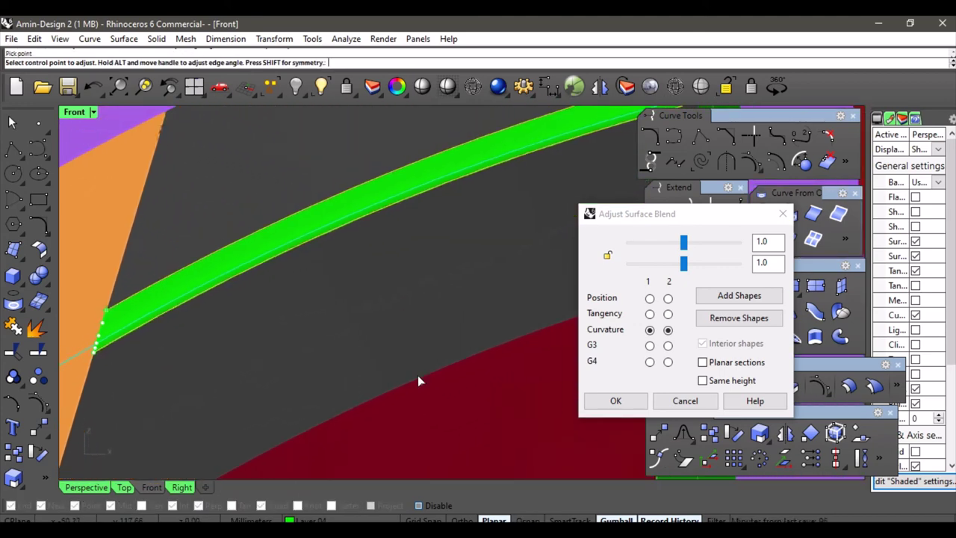
pyautogui.scroll(-8, 429, 377)
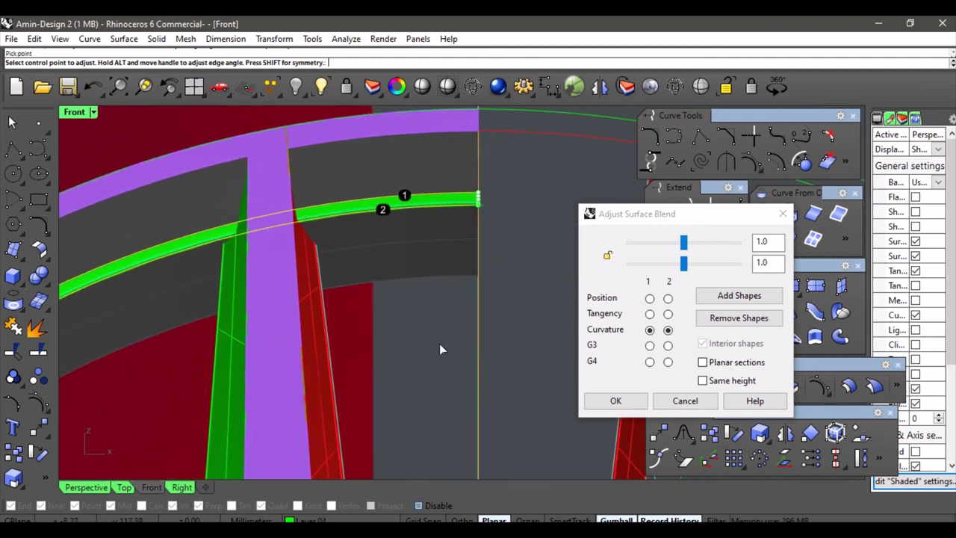
pyautogui.click(88, 486)
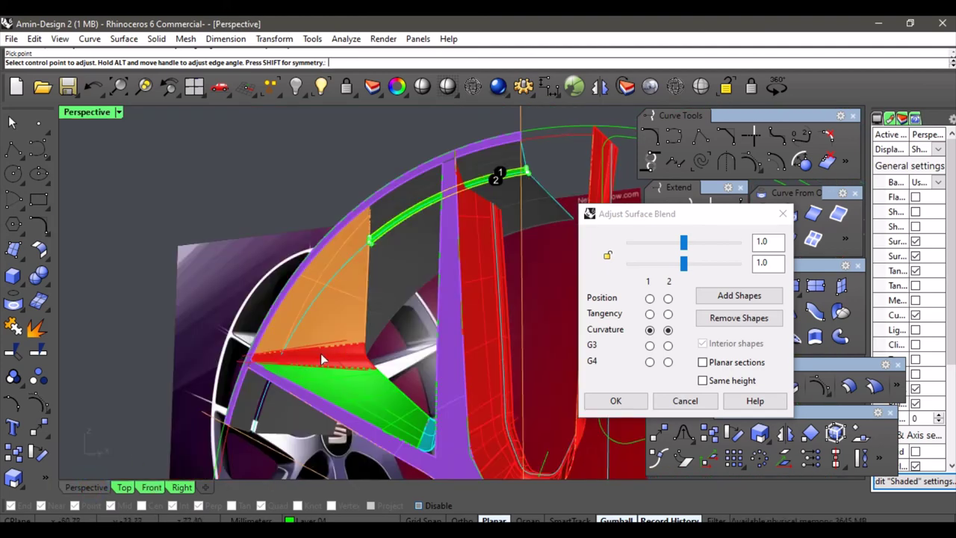
# - Examine how the blend strip's end handles meet the orange surface's boundary in the Perspective and Front views
pyautogui.moveTo(320, 353); pyautogui.dragTo(380, 243, button='right')
pyautogui.scroll(6, 386, 242)
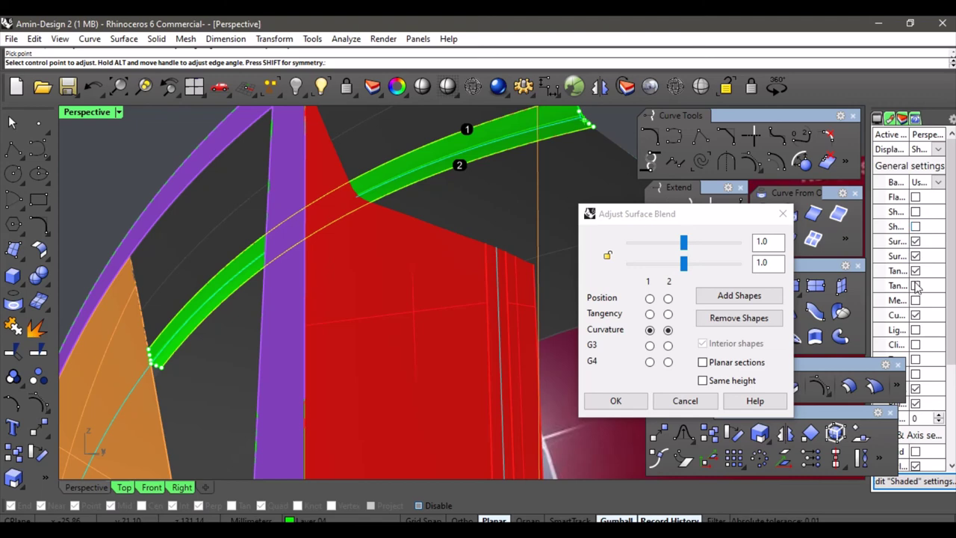
pyautogui.moveTo(535, 255); pyautogui.dragTo(430, 391, button='right')
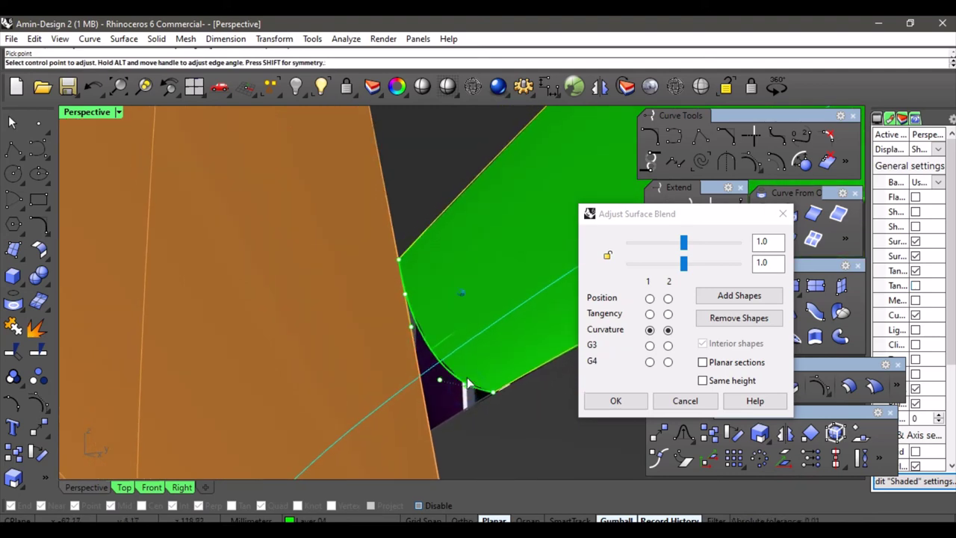
pyautogui.moveTo(466, 377); pyautogui.dragTo(416, 349, button='right')
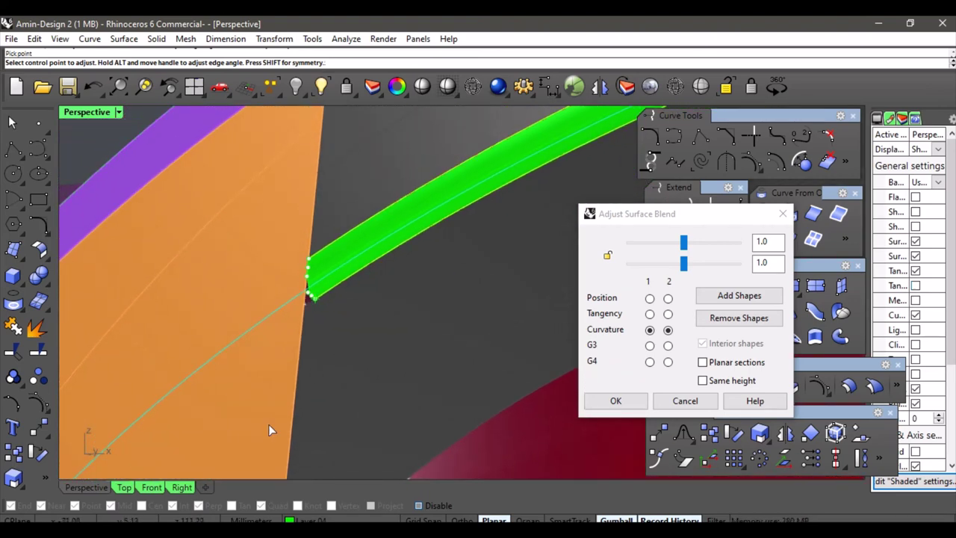
pyautogui.click(157, 487)
pyautogui.scroll(8, 305, 342)
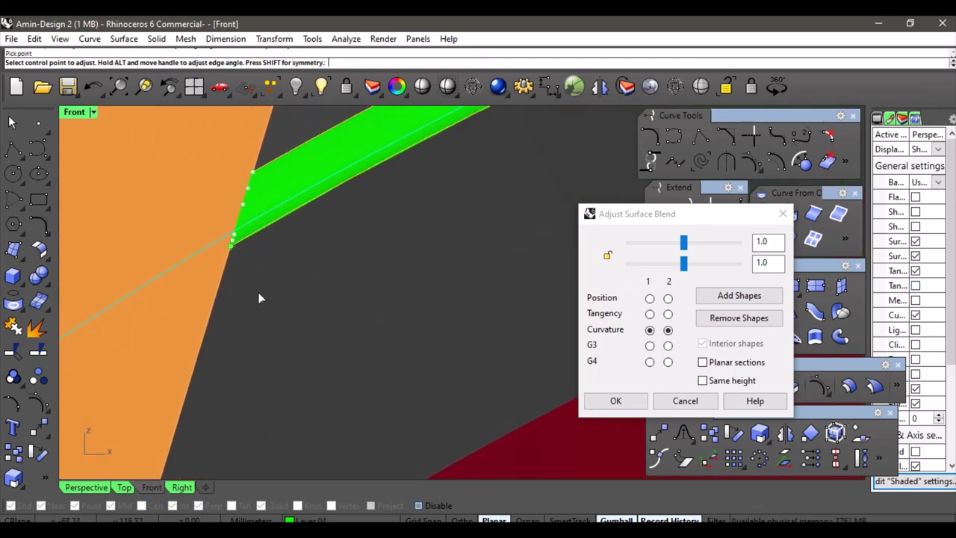
pyautogui.click(87, 487)
pyautogui.moveTo(368, 288); pyautogui.dragTo(355, 269, button='right')
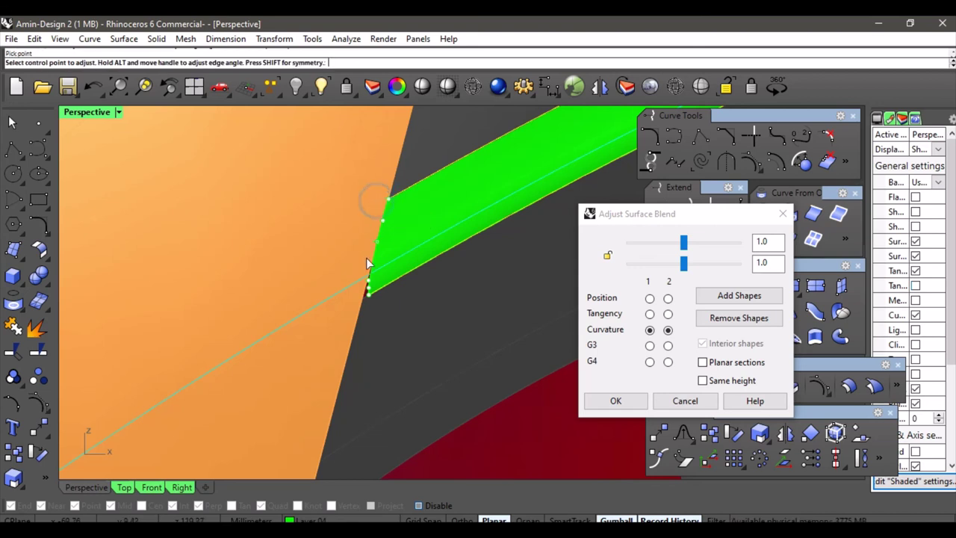
# - Reposition the blend's edge 2 end point at the orange surface's boundary and check its handles from a rotated perspective
pyautogui.click(367, 297)
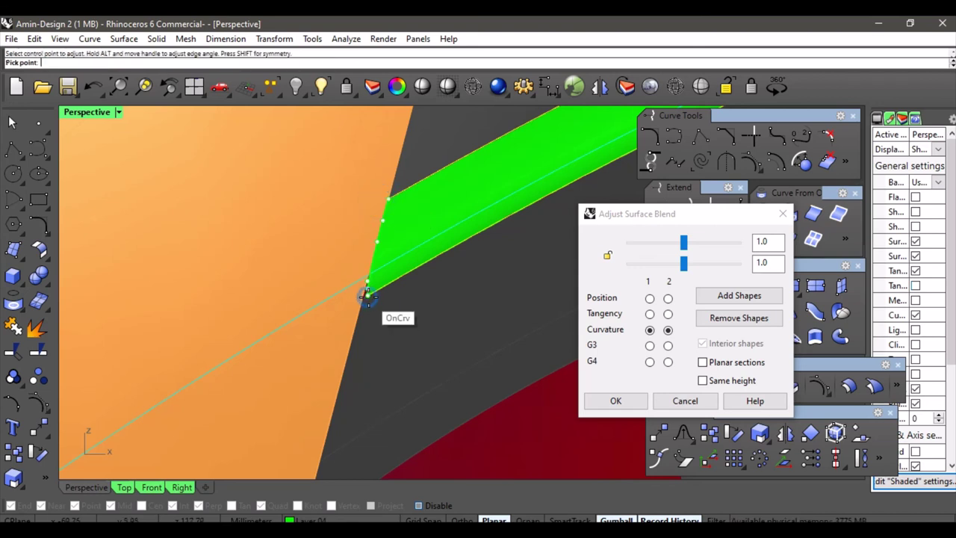
pyautogui.click(326, 313)
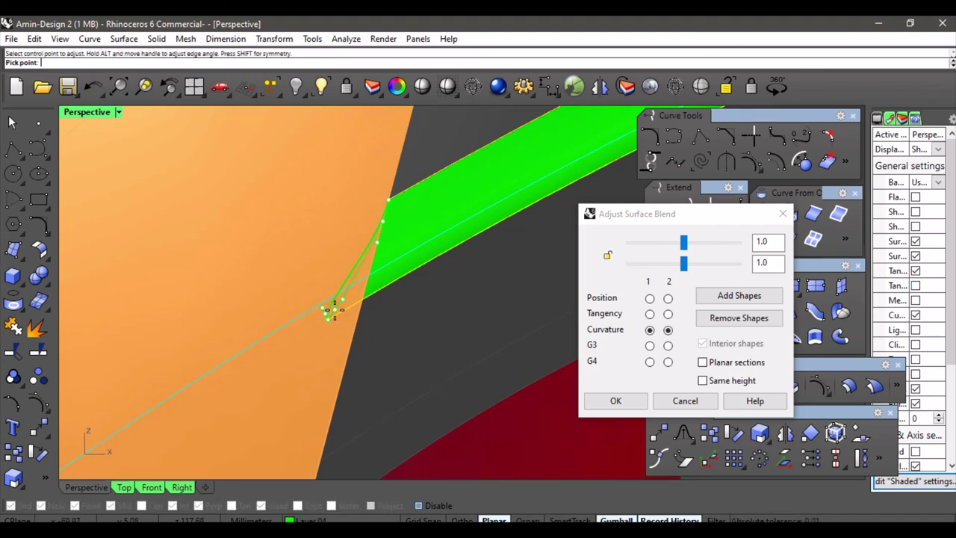
pyautogui.press('Left')
pyautogui.press('Left')
pyautogui.press('Left')
pyautogui.press('Left')
pyautogui.press('Left')
pyautogui.press('Left')
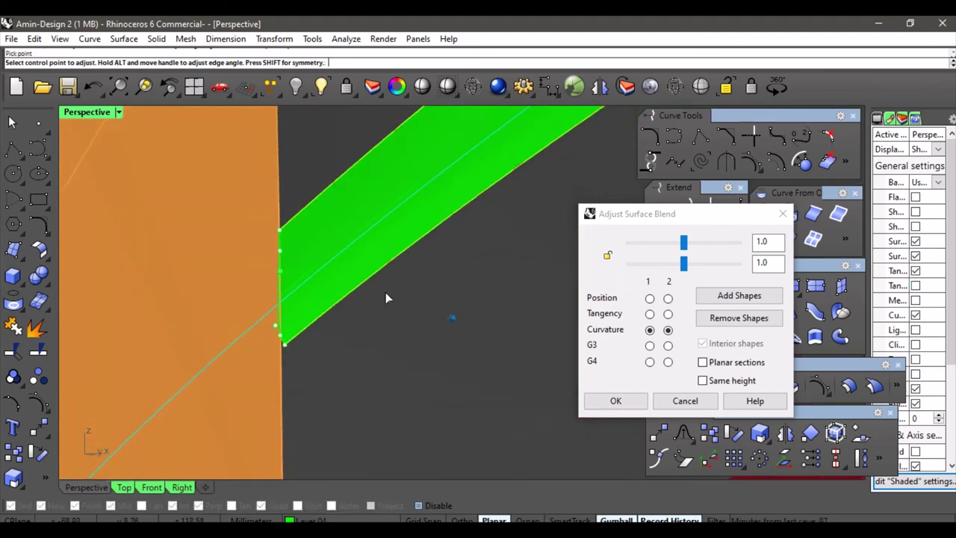
pyautogui.press('Left')
pyautogui.press('Left')
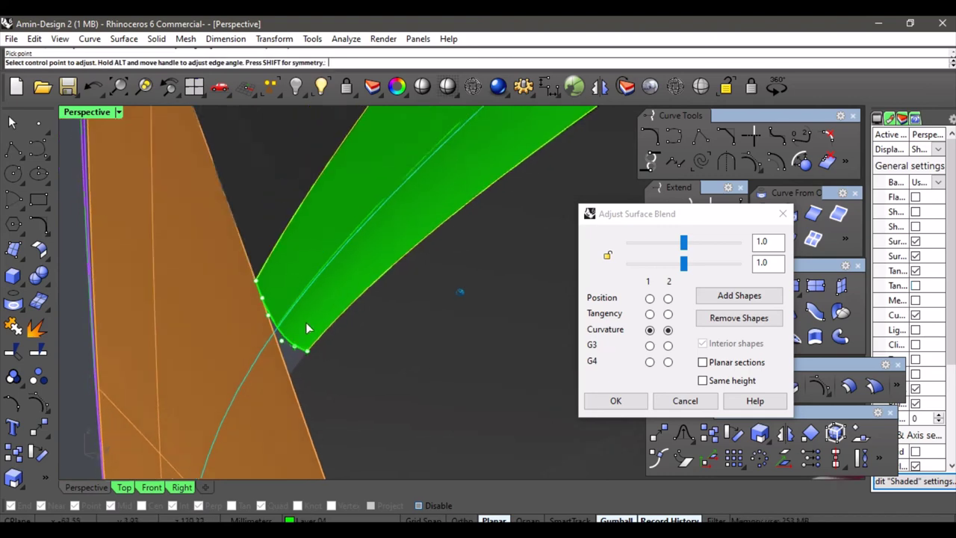
# - Finish the surface blend with curvature continuity on both edges, select the new strip and review it with the neighbouring spoke surfaces
pyautogui.rightClick(317, 297)
pyautogui.moveTo(344, 311); pyautogui.dragTo(383, 287, button='right')
pyautogui.scroll(-4, 350, 302)
pyautogui.scroll(-3, 385, 327)
pyautogui.scroll(-3, 380, 329)
pyautogui.scroll(3, 363, 283)
pyautogui.scroll(-3, 363, 282)
pyautogui.scroll(3, 460, 294)
pyautogui.scroll(2, 426, 283)
pyautogui.scroll(2, 426, 283)
pyautogui.click(408, 287)
pyautogui.click(223, 152)
pyautogui.scroll(6, 355, 239)
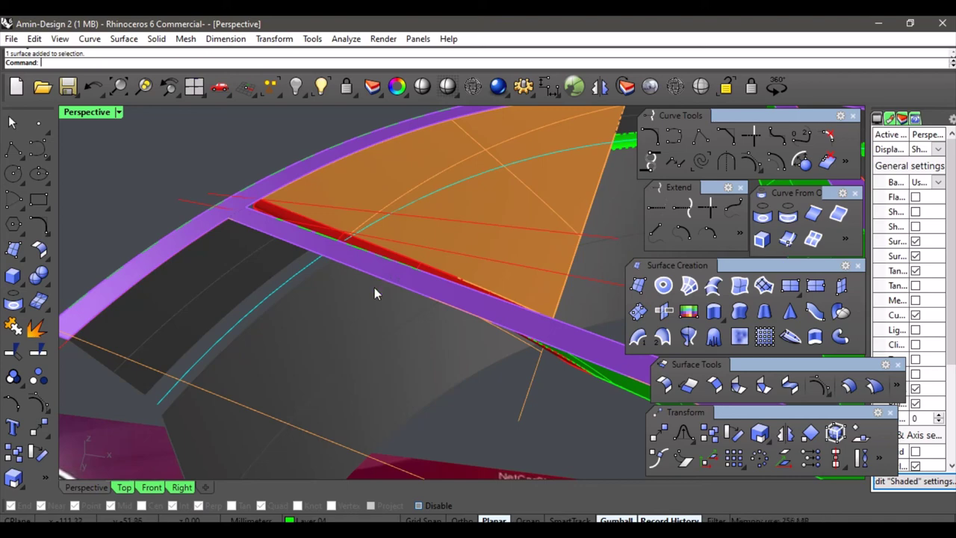
pyautogui.scroll(-7, 381, 287)
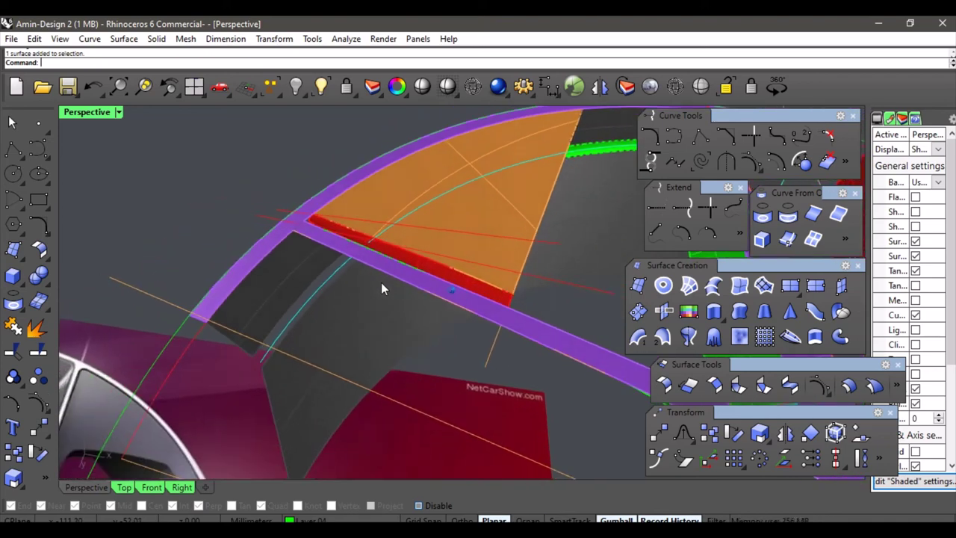
pyautogui.moveTo(386, 282); pyautogui.dragTo(381, 301, button='right')
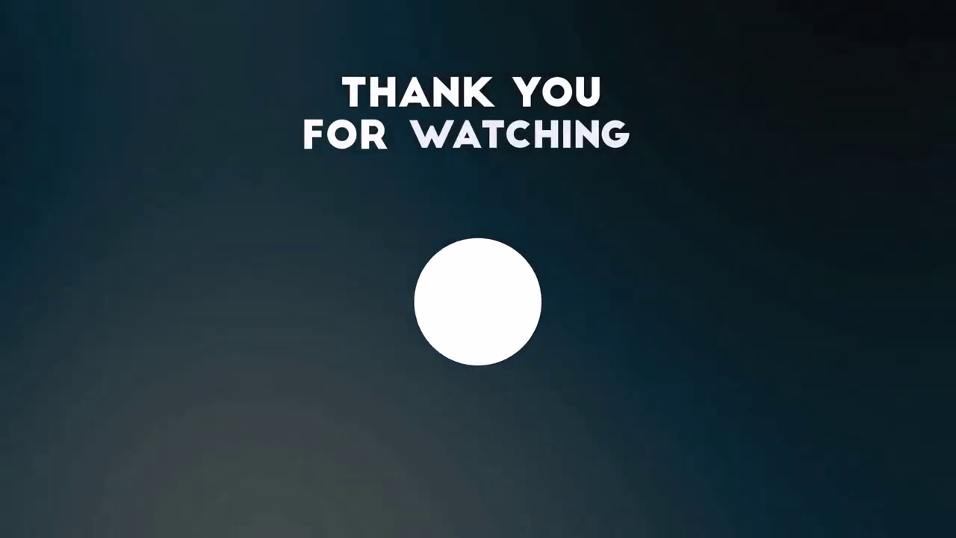